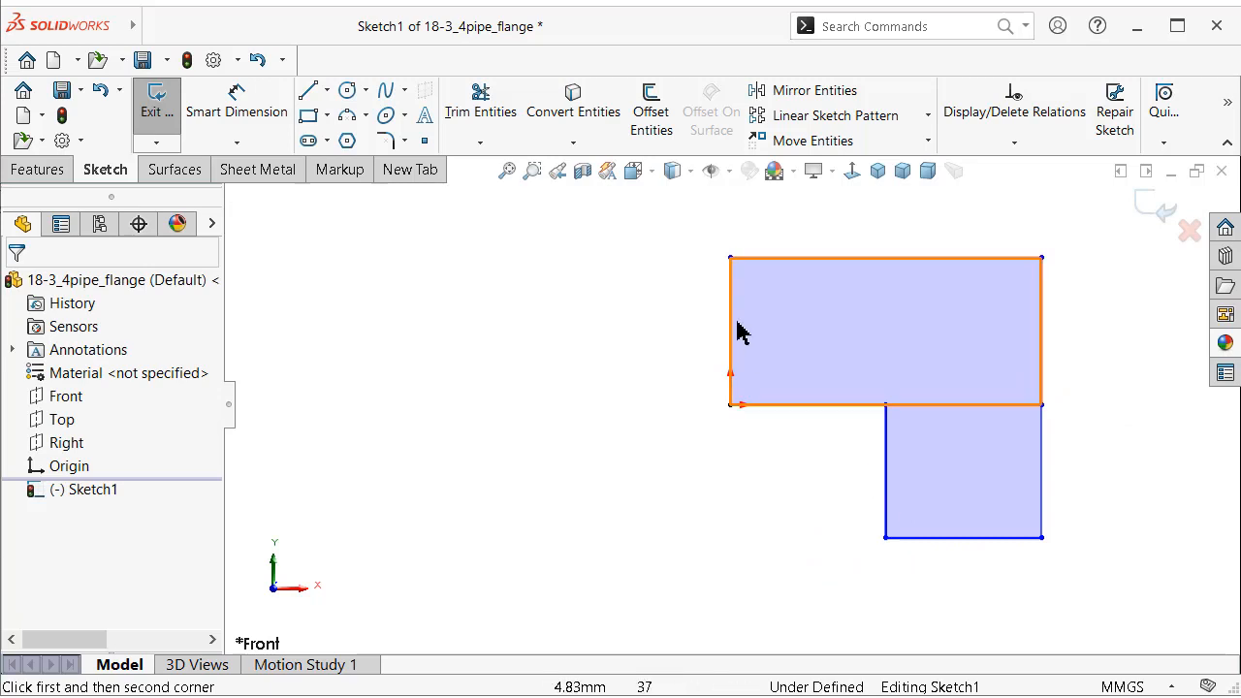
# Step: Make the large rectangle's vertical line at the origin equal to the small lower rectangle's inner vertical and bottom lines
pyautogui.press('Escape')
pyautogui.click(733, 331)
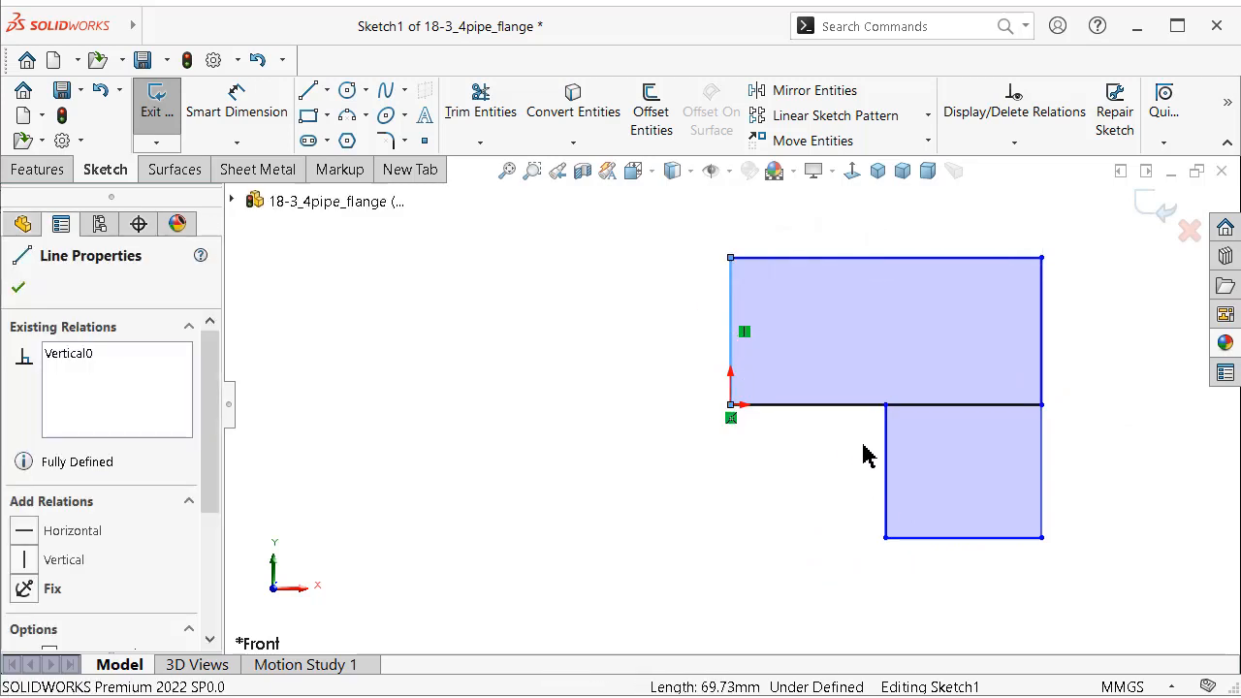
pyautogui.keyDown('ctrl'); pyautogui.click(888, 456); pyautogui.keyUp('ctrl')
pyautogui.keyDown('ctrl'); pyautogui.click(934, 541); pyautogui.keyUp('ctrl')
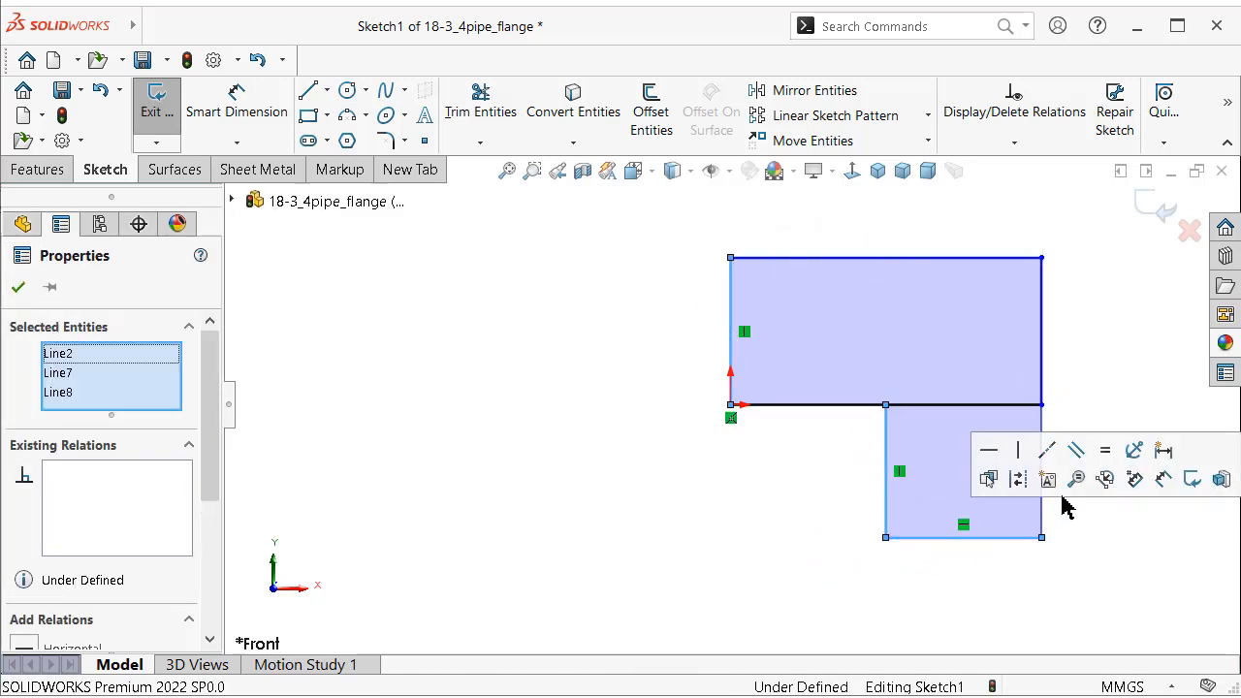
pyautogui.click(1102, 454)
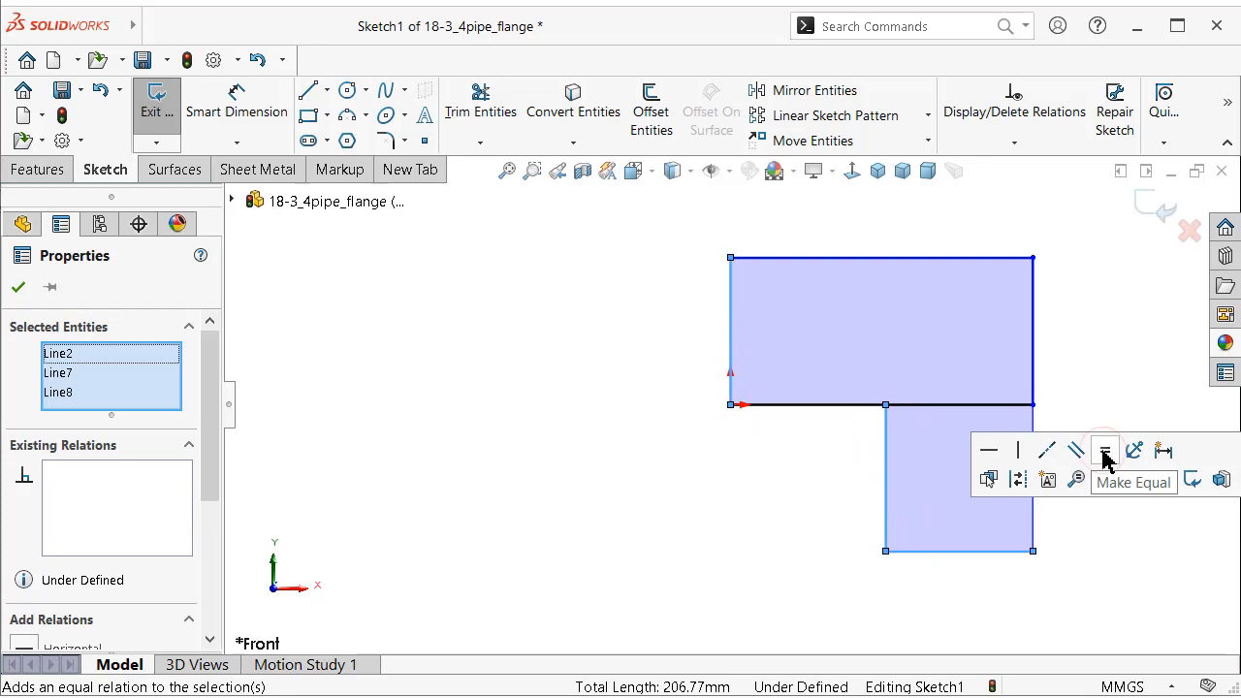
pyautogui.click(814, 498)
# Step: Dimension the large rectangle's vertical line at the origin to 60 mm
pyautogui.scroll(2, 817, 474)
pyautogui.moveTo(653, 468); pyautogui.dragTo(646, 379, button='right')
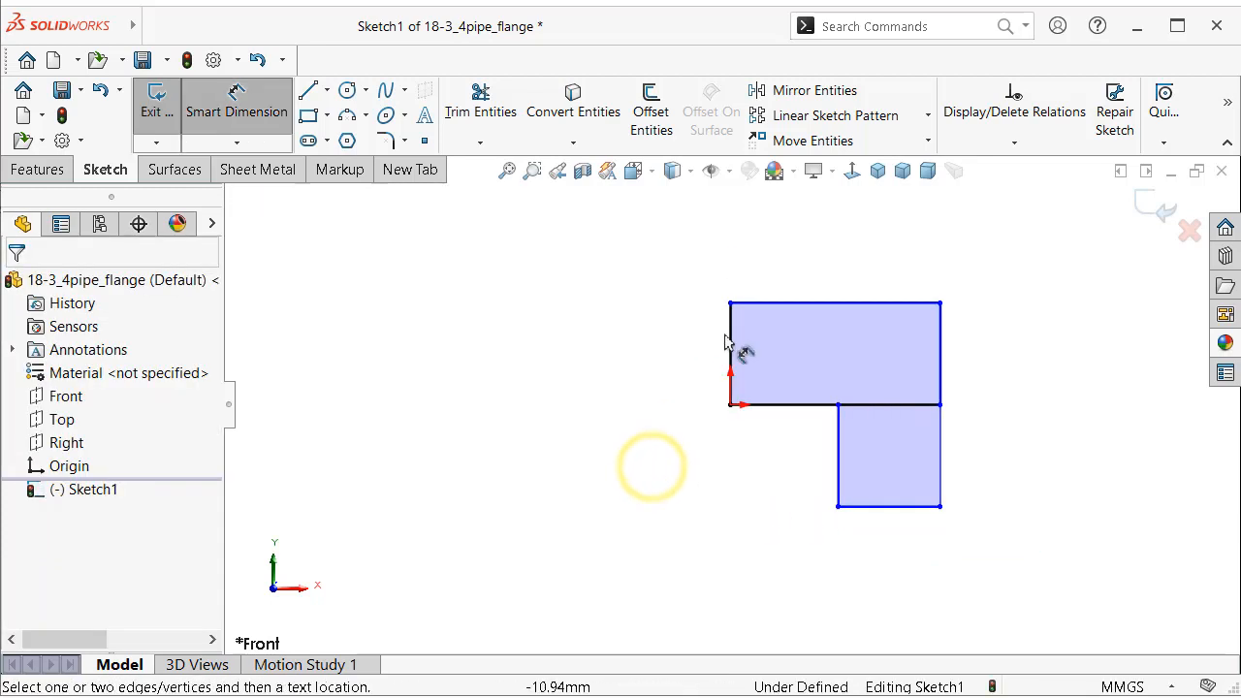
pyautogui.click(733, 346)
pyautogui.click(598, 366)
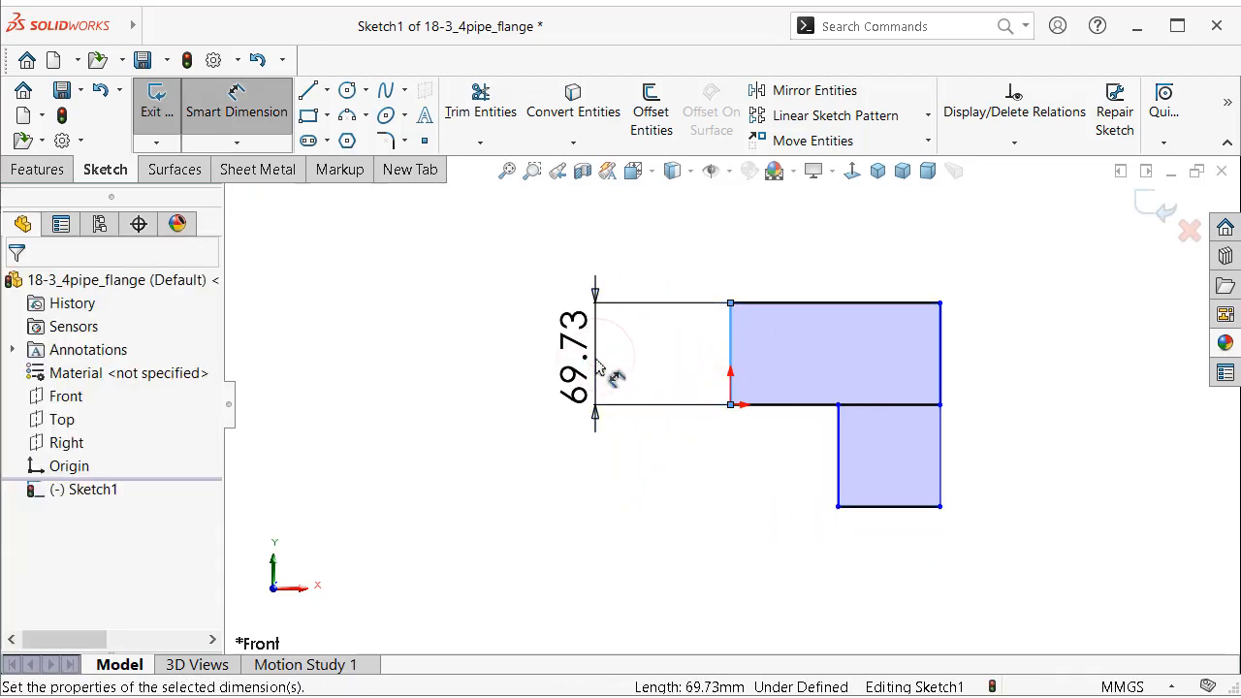
pyautogui.write('60')
pyautogui.click(513, 328)
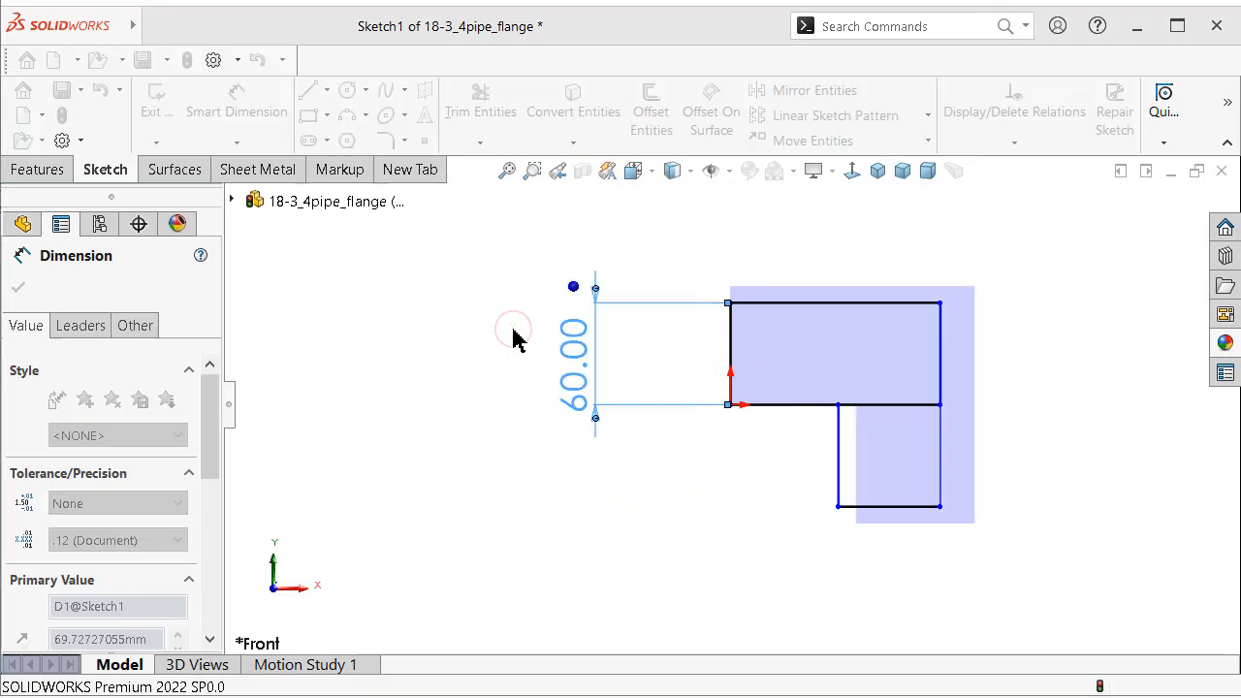
# Step: Dimension the large rectangle's top line to 160 mm
pyautogui.click(784, 304)
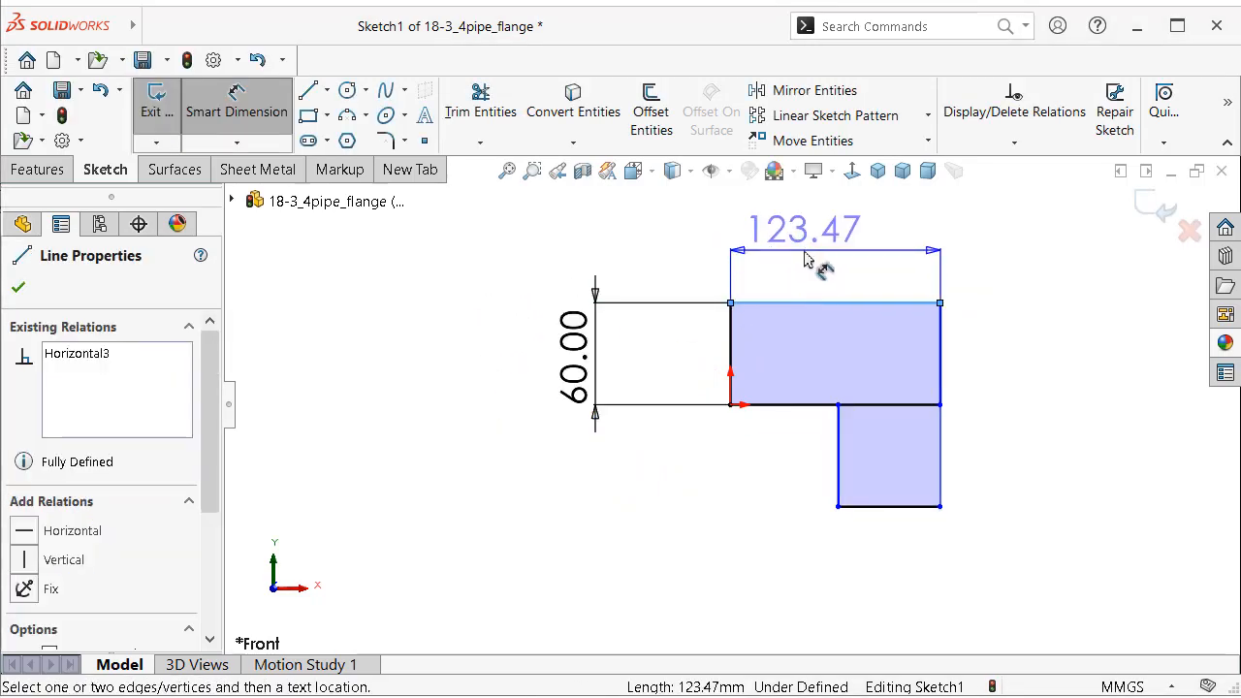
pyautogui.click(821, 260)
pyautogui.write('160')
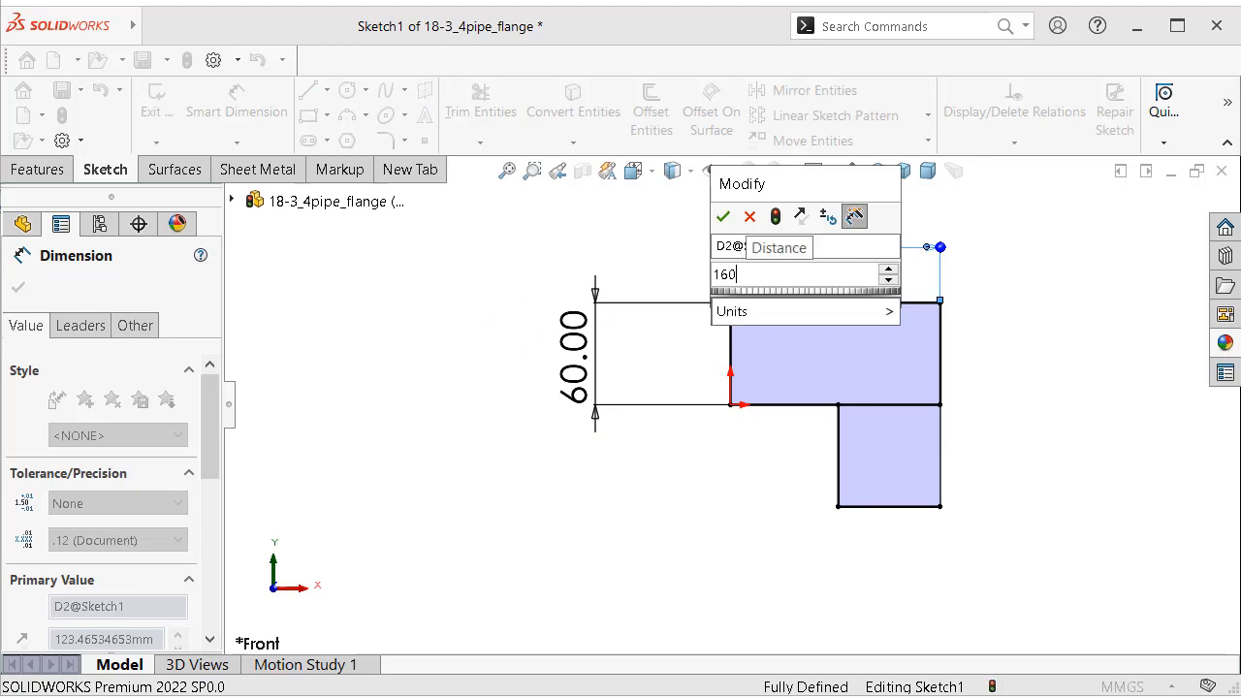
pyautogui.click(724, 219)
pyautogui.scroll(-3, 1024, 412)
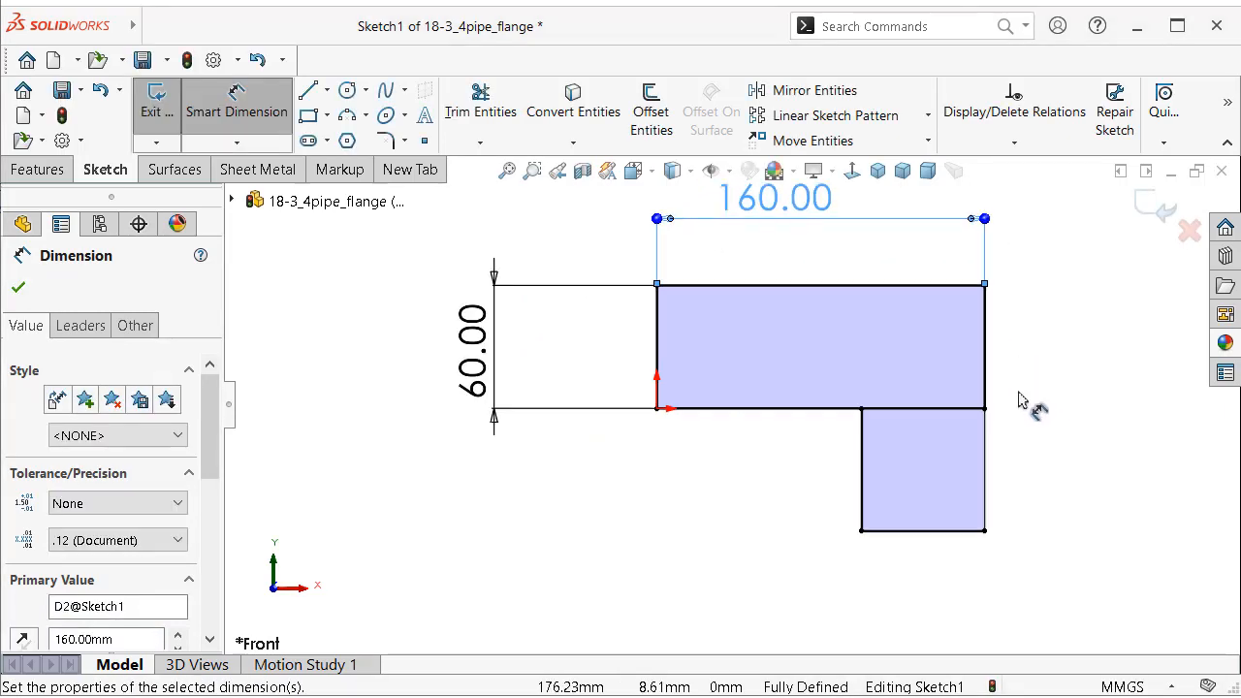
pyautogui.click(1026, 422)
pyautogui.scroll(3, 868, 364)
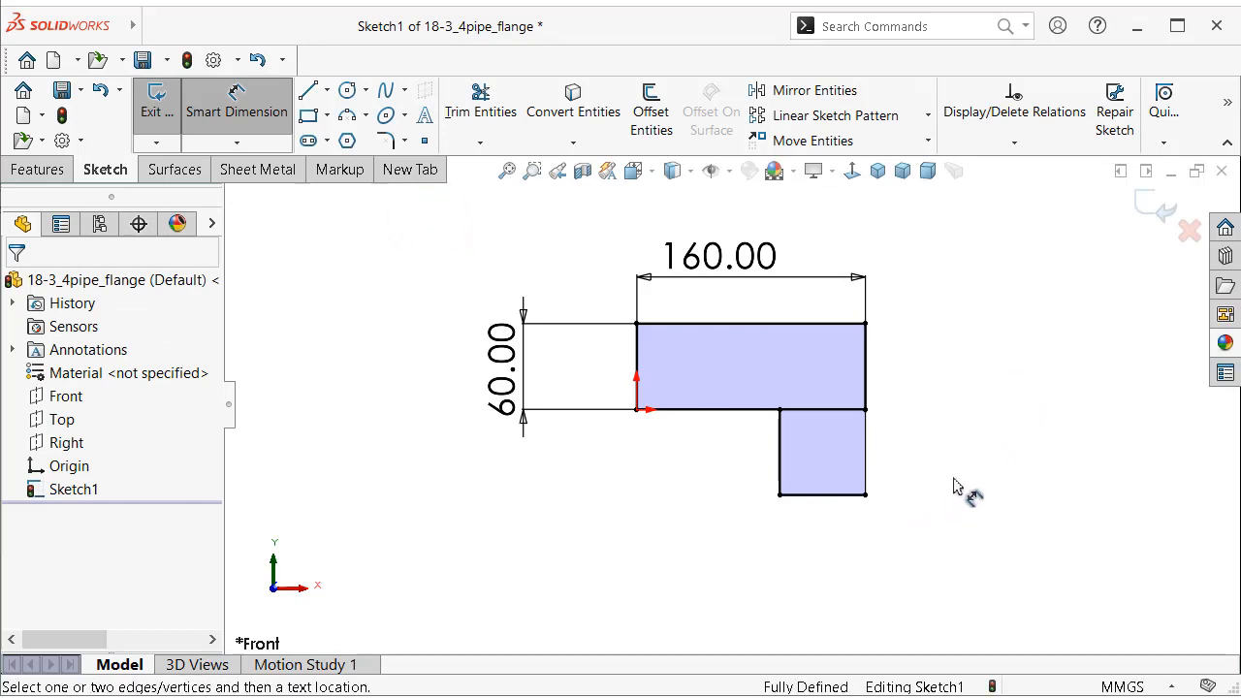
# Step: Convert all lines of both rectangles to construction geometry
pyautogui.press('Escape')
pyautogui.moveTo(513, 208)
pyautogui.mouseDown()
pyautogui.moveTo(784, 238)
pyautogui.moveTo(656, 566)
pyautogui.moveTo(591, 540)
pyautogui.mouseUp()
pyautogui.click(671, 474)
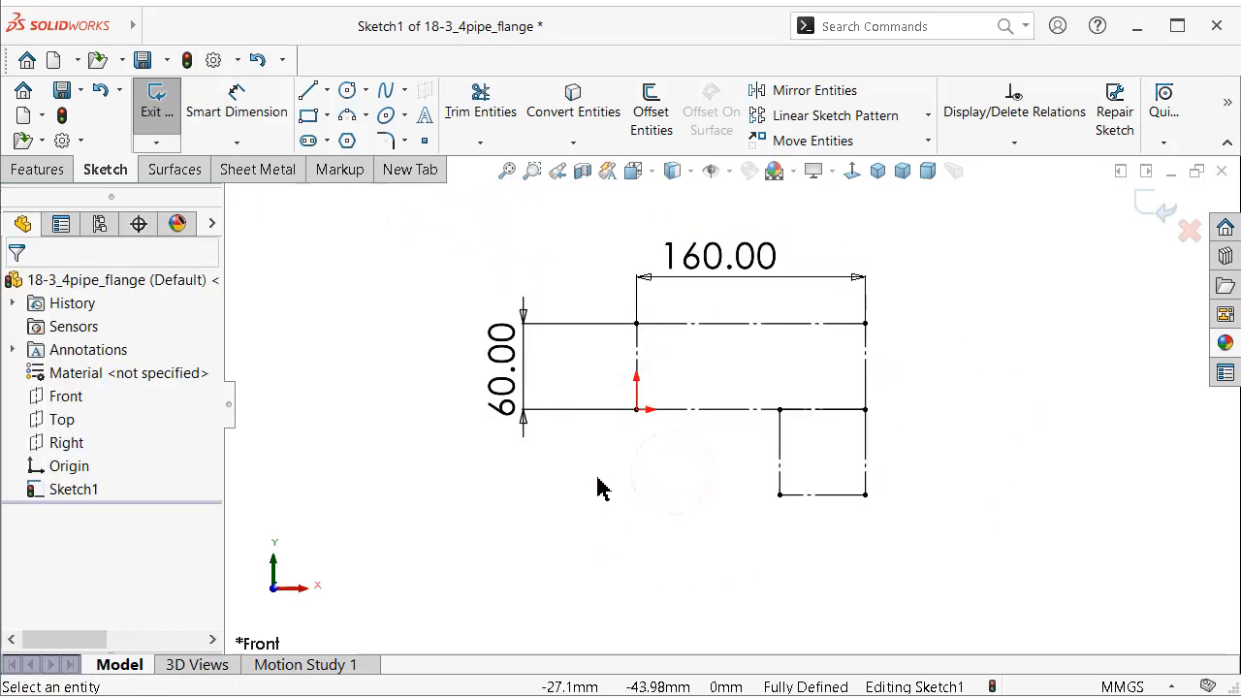
# Step: Turn the 60 mm vertical line at the origin and the 160 mm top line back into solid sketch lines
pyautogui.click(638, 363)
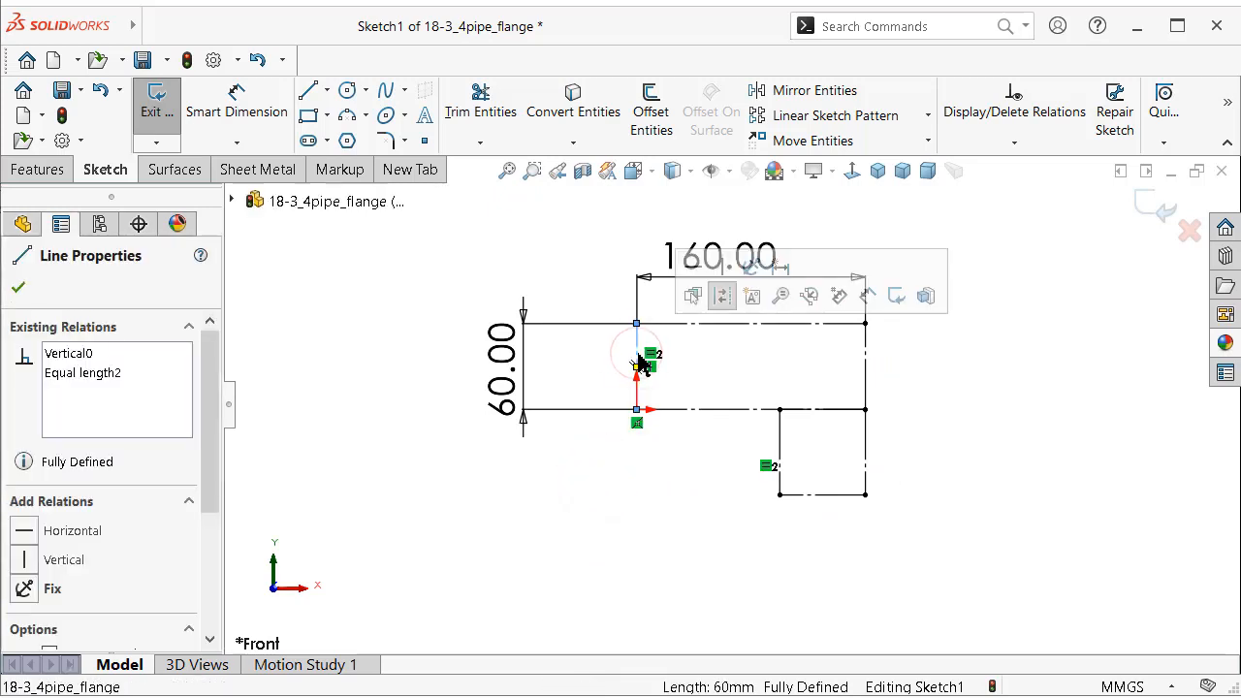
pyautogui.click(701, 325)
pyautogui.keyDown('ctrl'); pyautogui.click(701, 324); pyautogui.keyUp('ctrl')
pyautogui.click(785, 264)
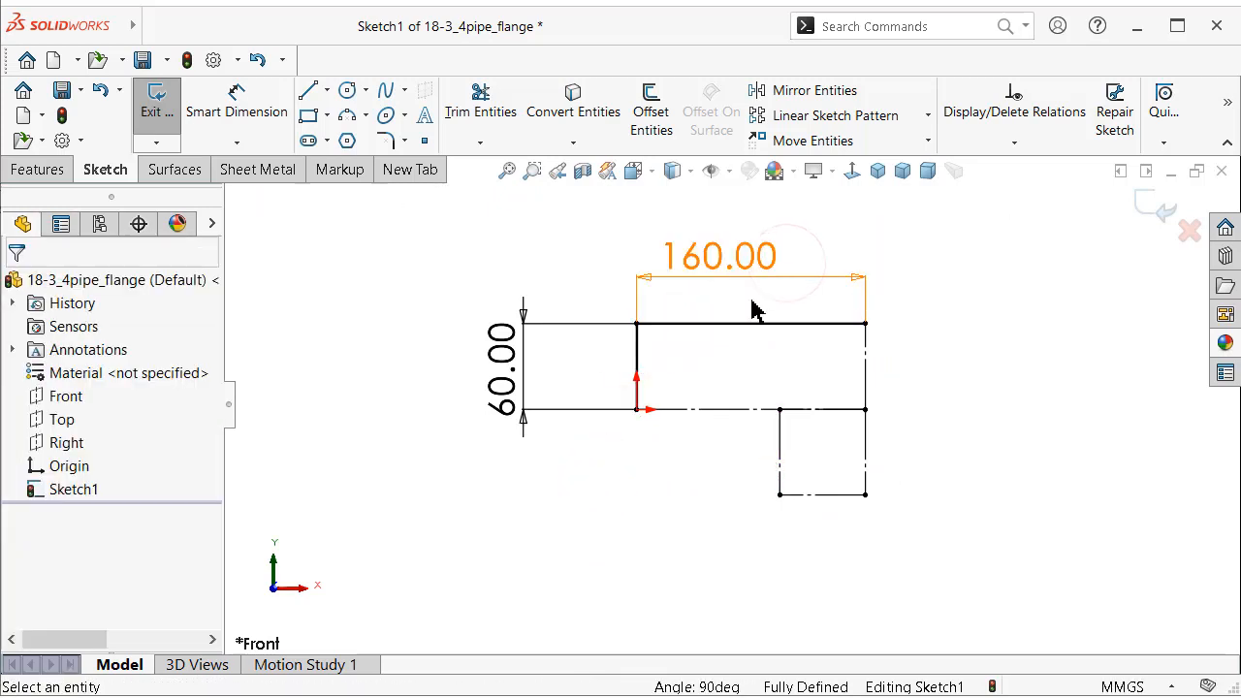
# Step: Draw solid lines from the origin along the stepped lower outline and up the far side to the end of the 160 mm line
pyautogui.press('s')
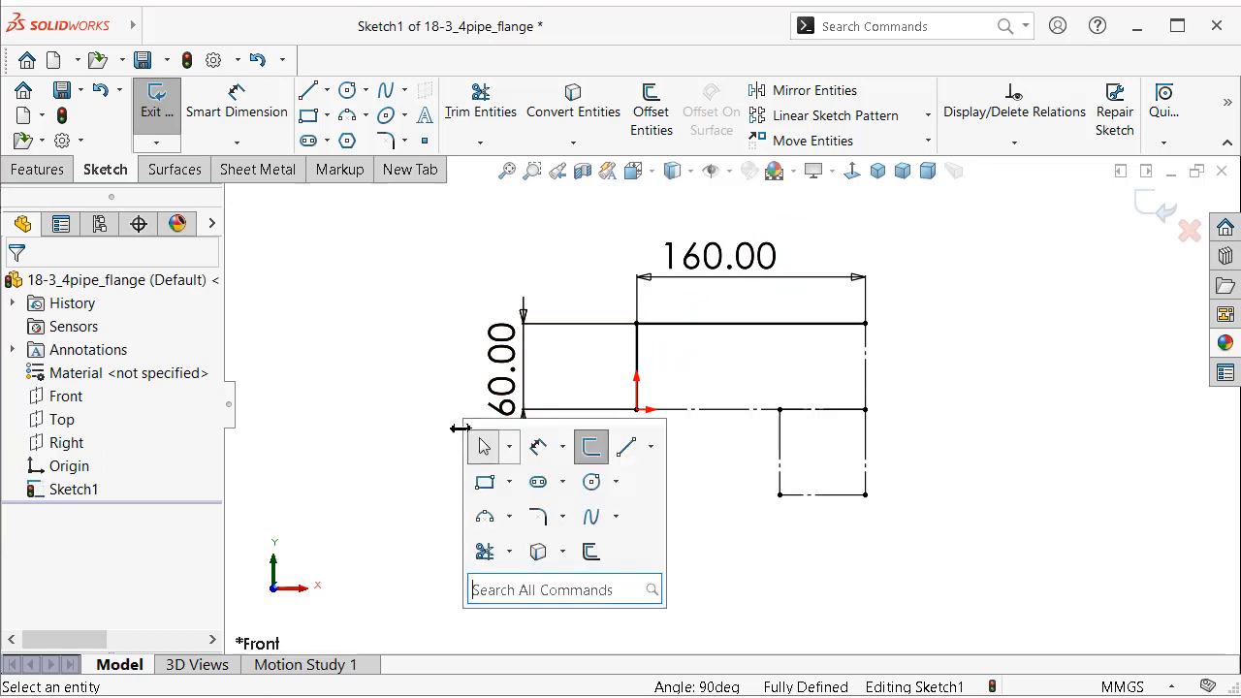
pyautogui.click(628, 448)
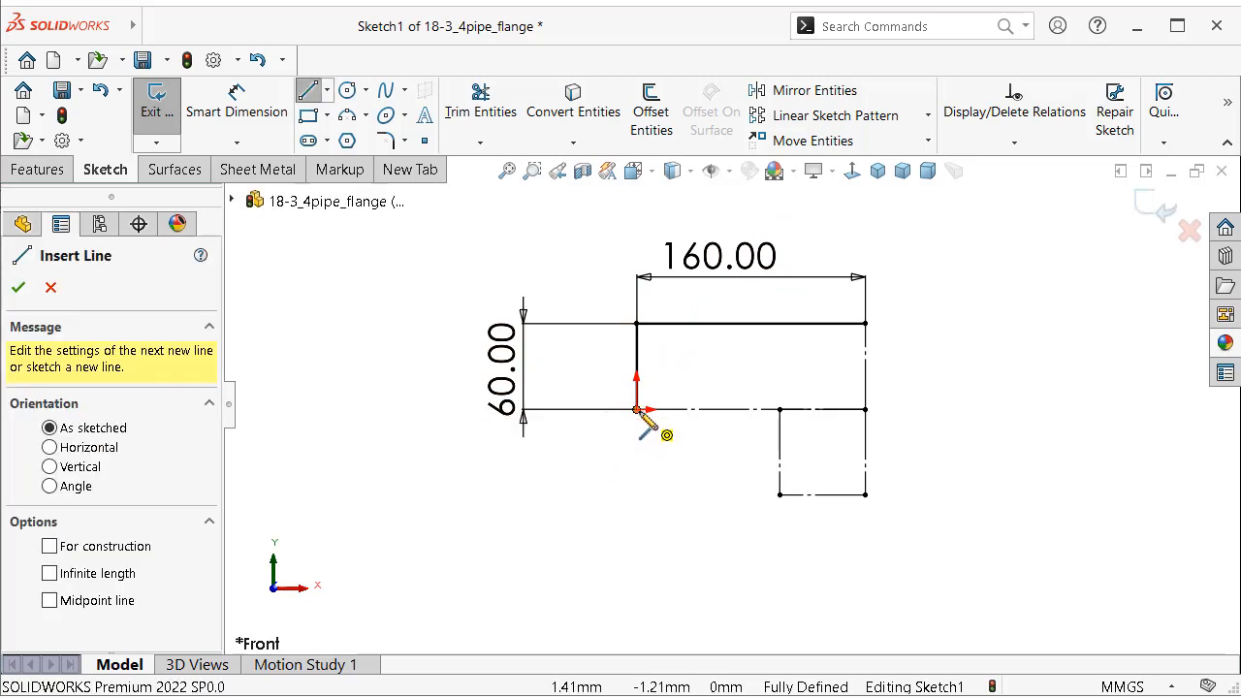
pyautogui.click(637, 410)
pyautogui.click(780, 409)
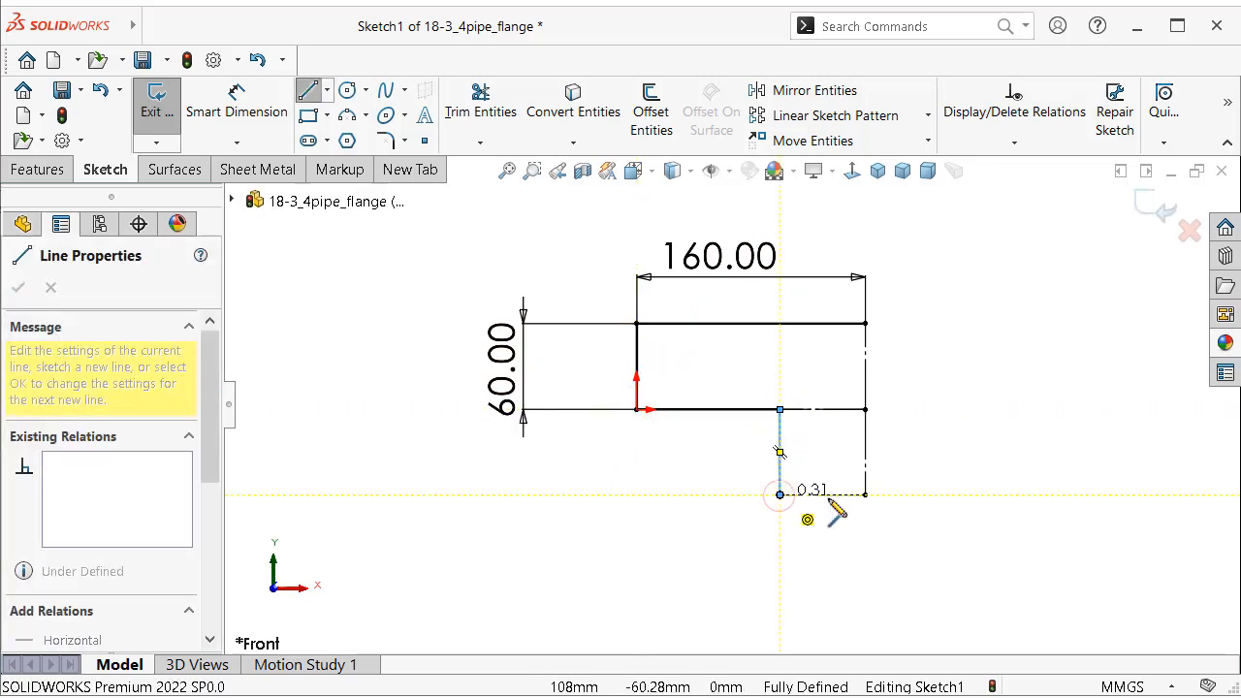
pyautogui.click(779, 495)
pyautogui.click(865, 494)
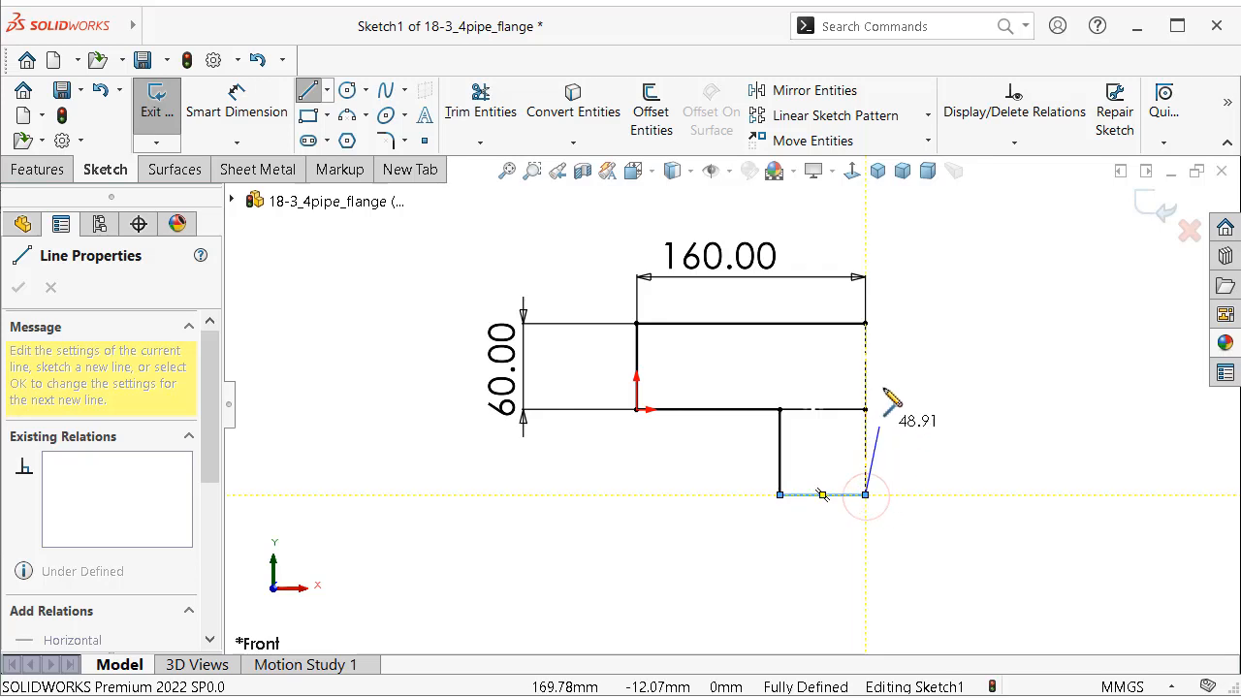
pyautogui.click(865, 323)
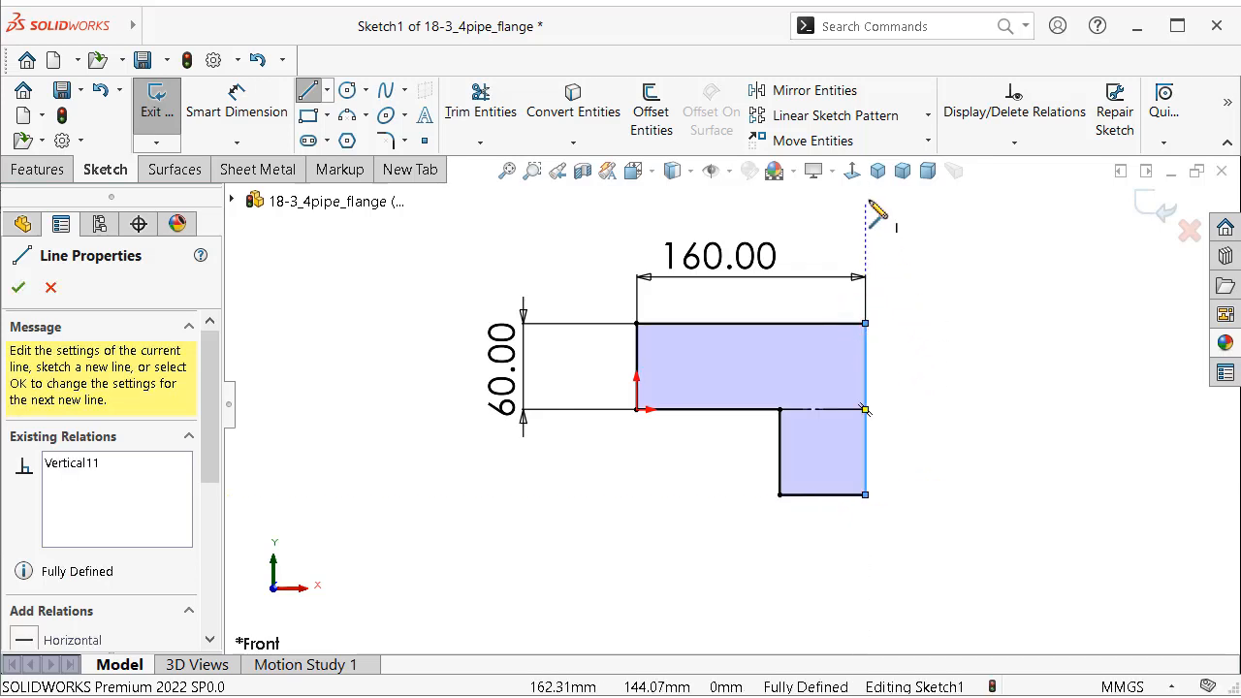
# Step: Extrude the stepped L-shaped outline as a surface, Blind, to a depth of 120 mm in the reversed direction
pyautogui.click(878, 172)
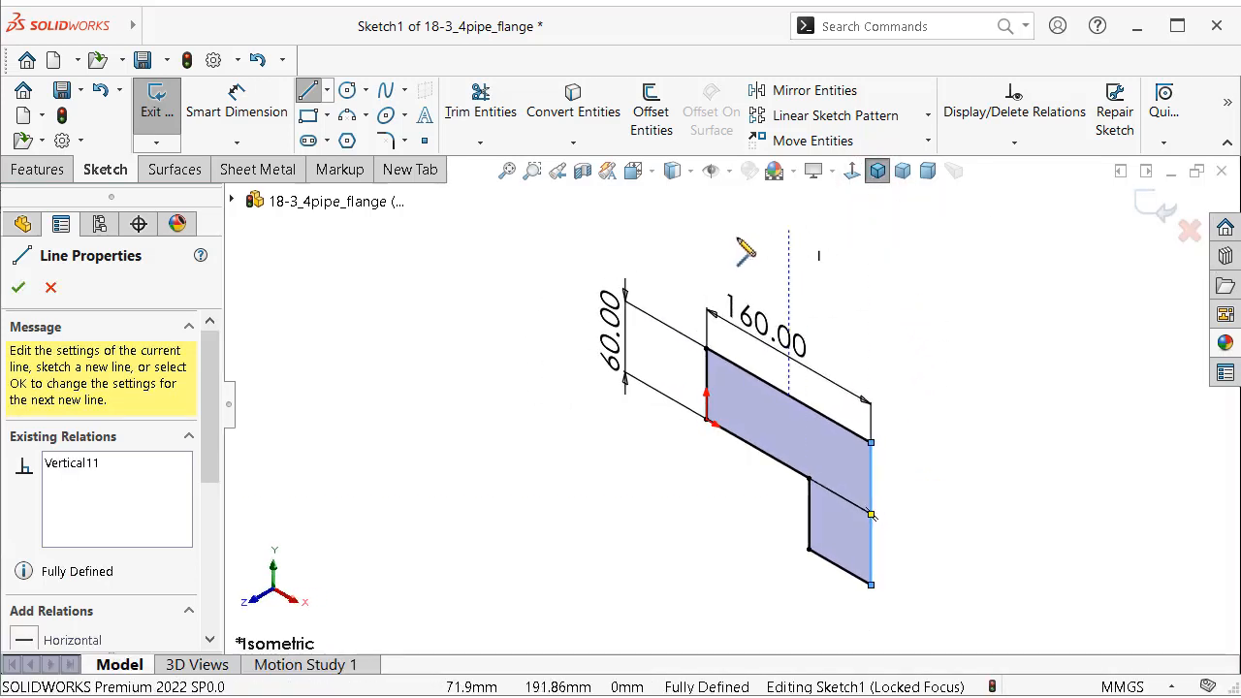
pyautogui.click(194, 171)
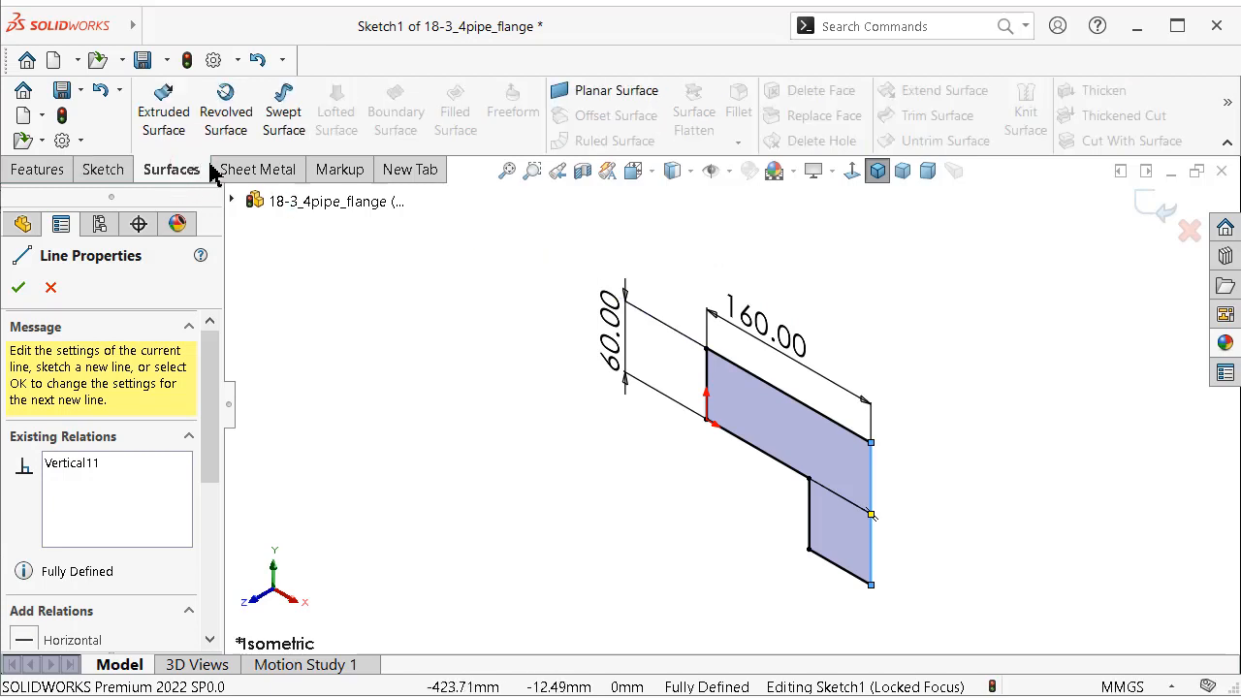
pyautogui.rightClick(400, 177)
pyautogui.moveTo(464, 252)
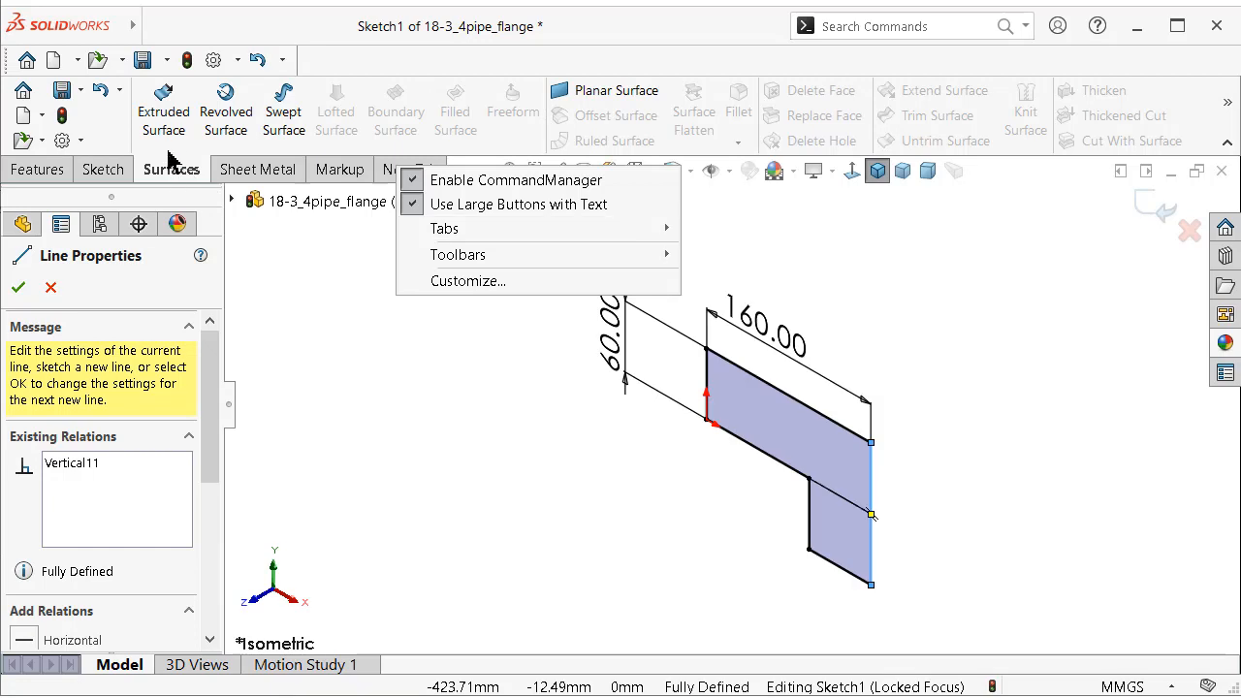
pyautogui.click(165, 107)
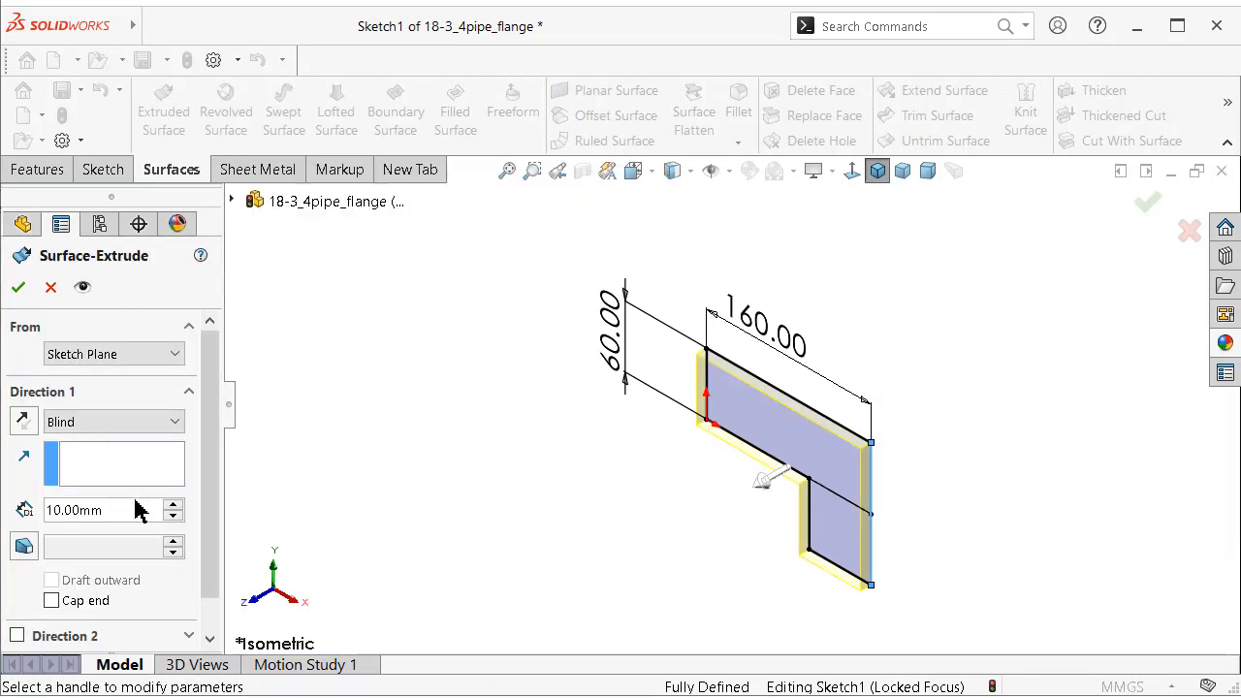
pyautogui.write('120')
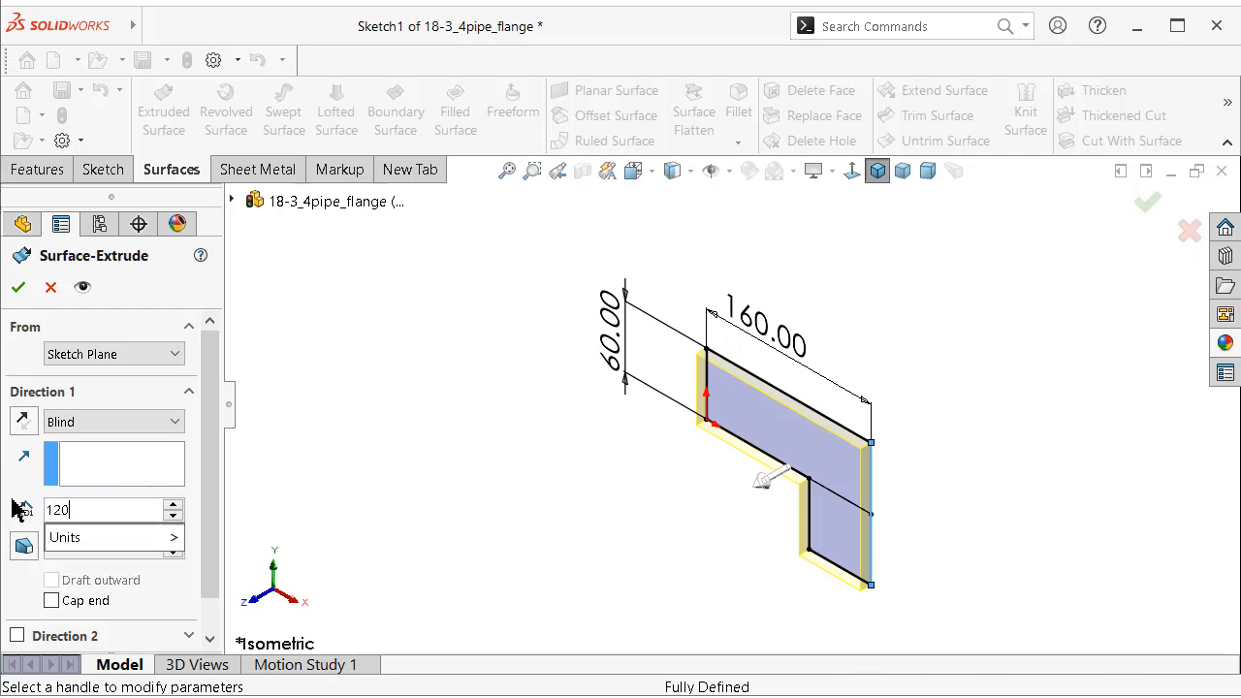
pyautogui.press('Return')
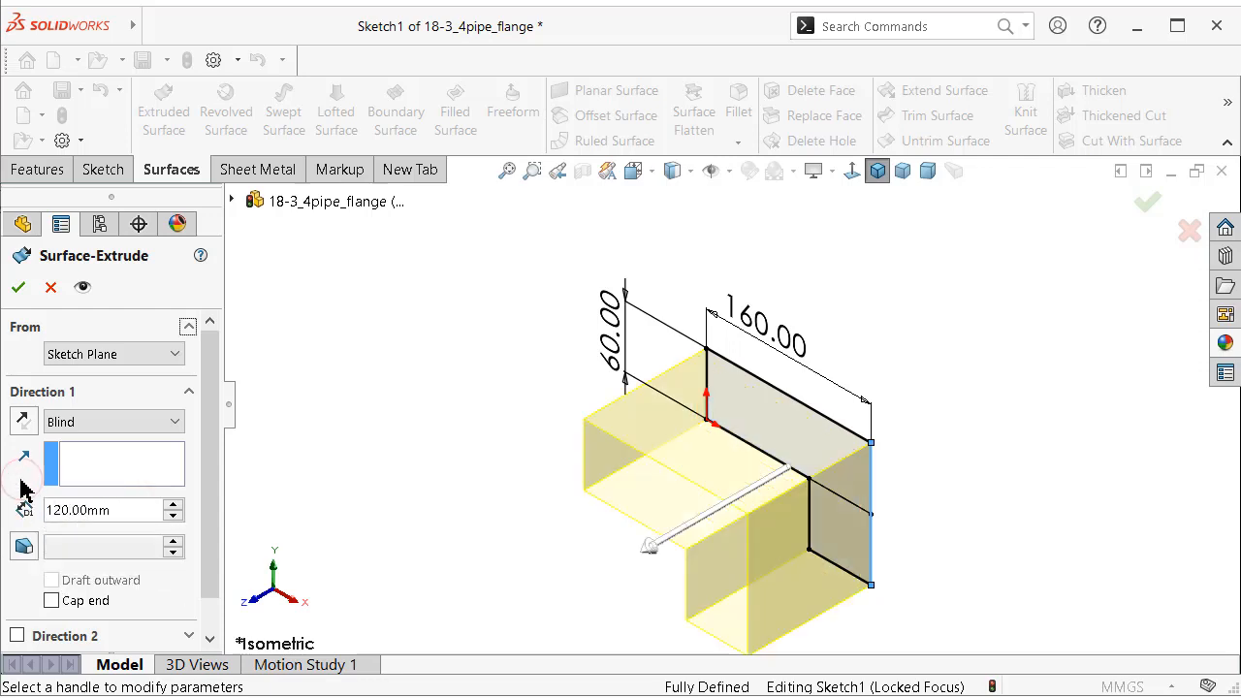
pyautogui.click(23, 423)
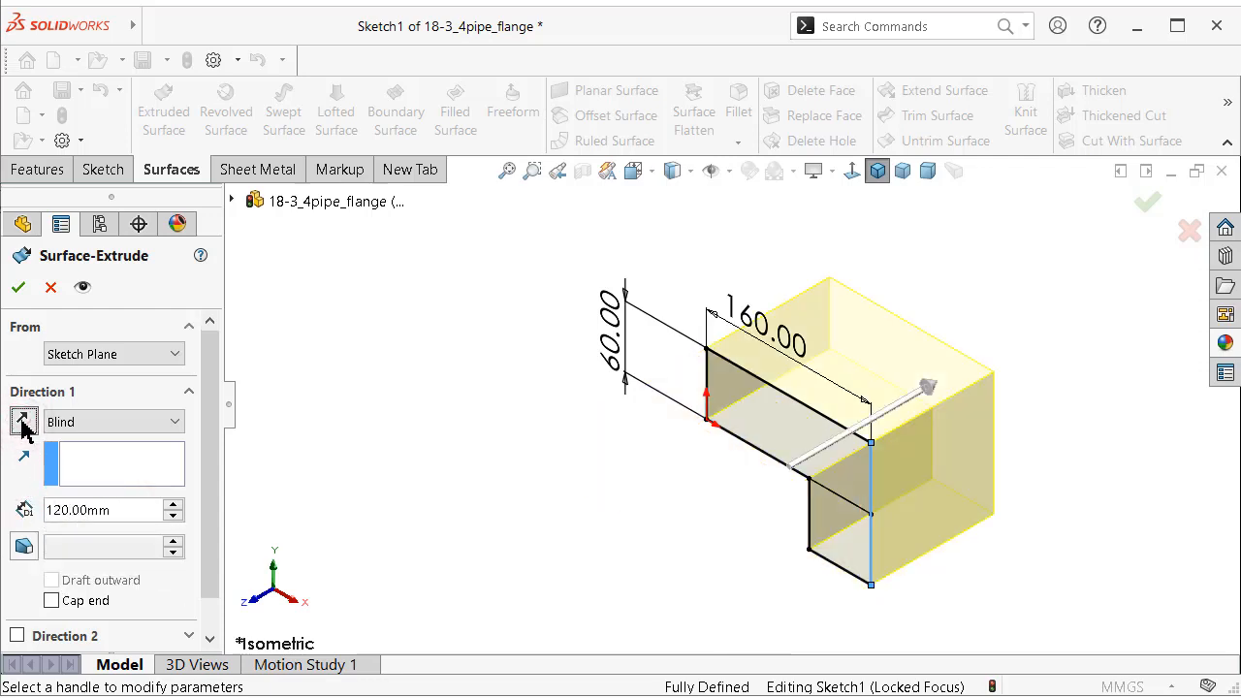
pyautogui.click(21, 288)
pyautogui.scroll(-3, 980, 449)
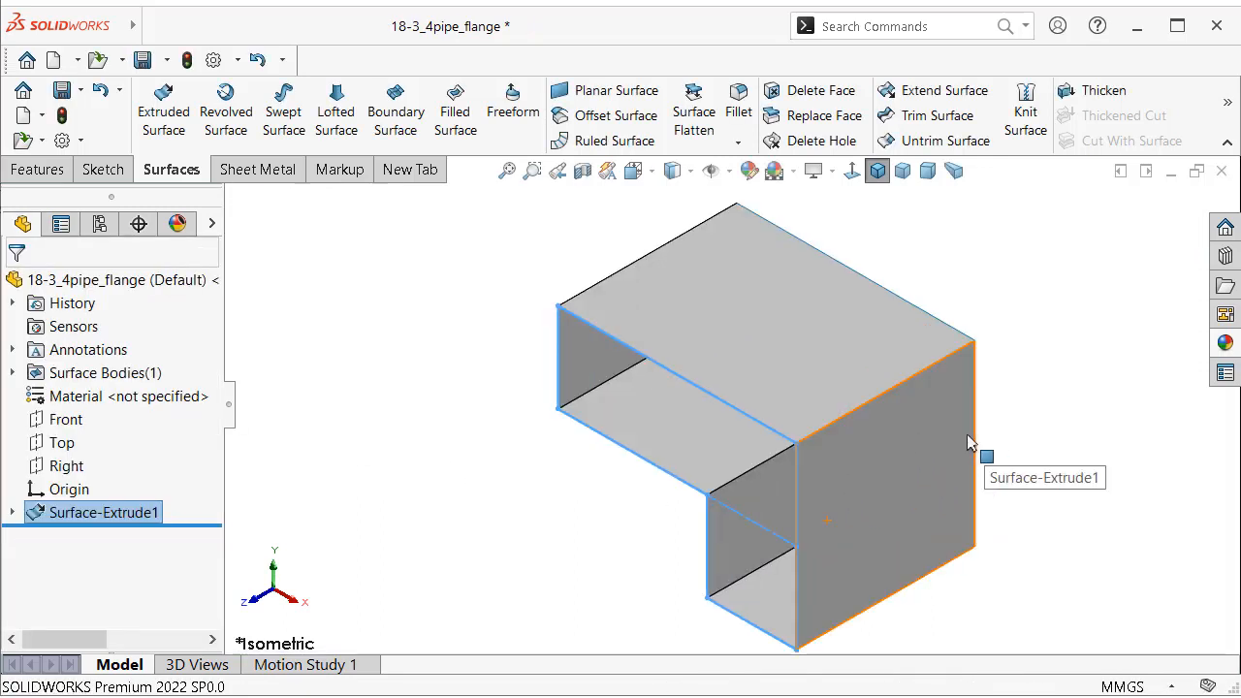
# Step: Set the model to the dimetric view and start a new 3D sketch
pyautogui.click(1022, 371)
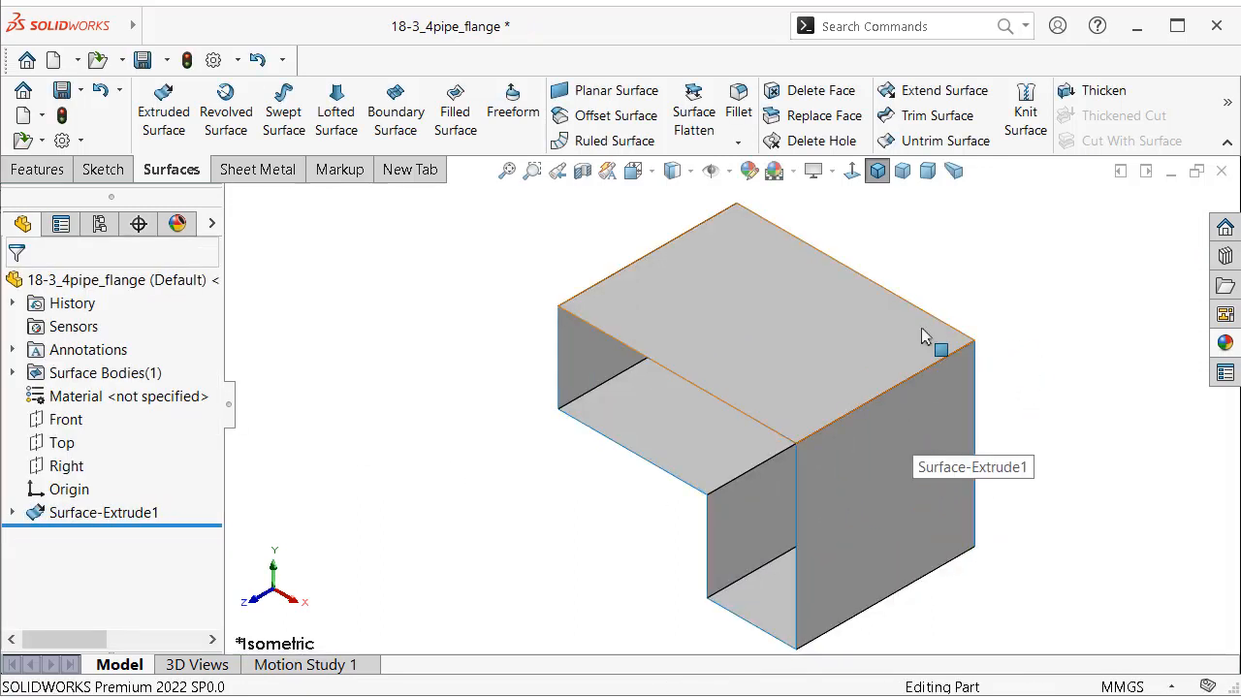
pyautogui.click(928, 172)
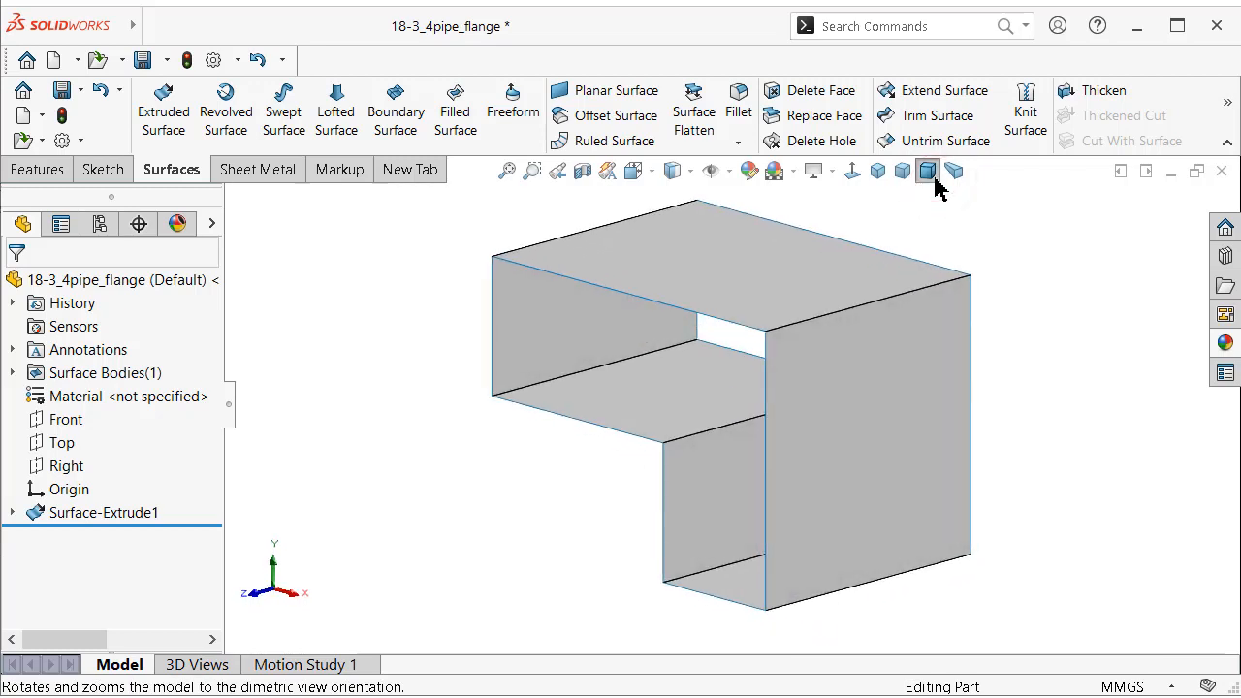
pyautogui.click(103, 169)
pyautogui.click(151, 146)
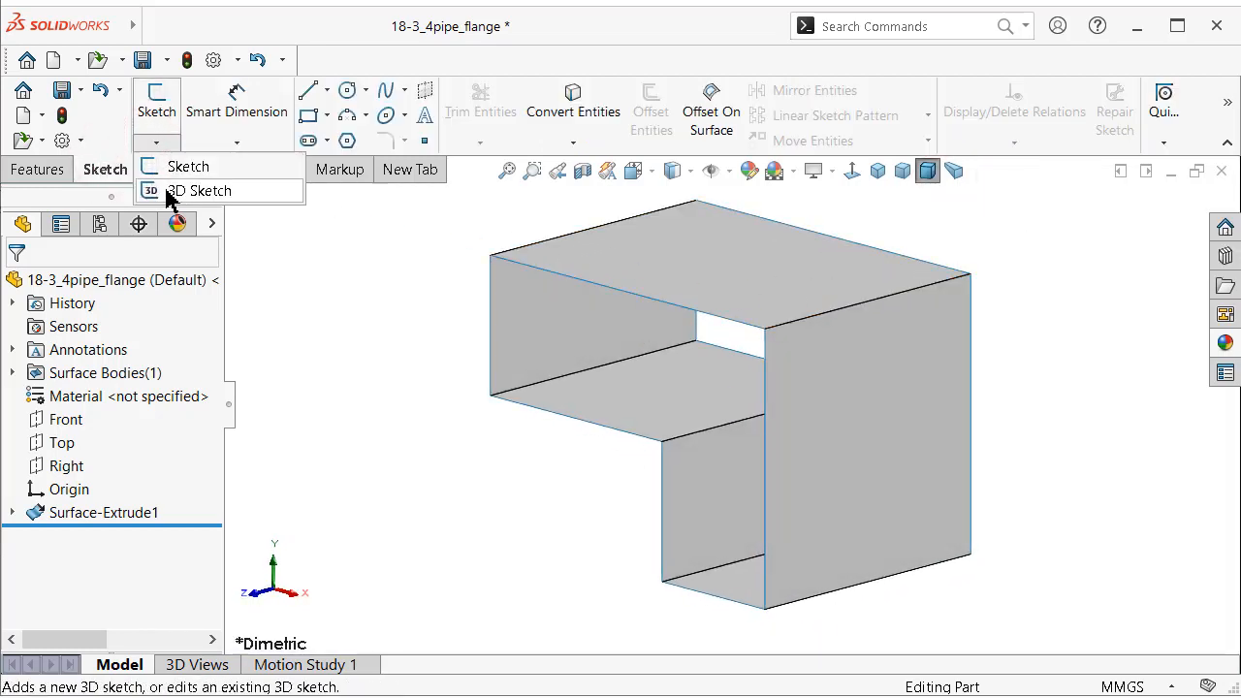
pyautogui.click(167, 193)
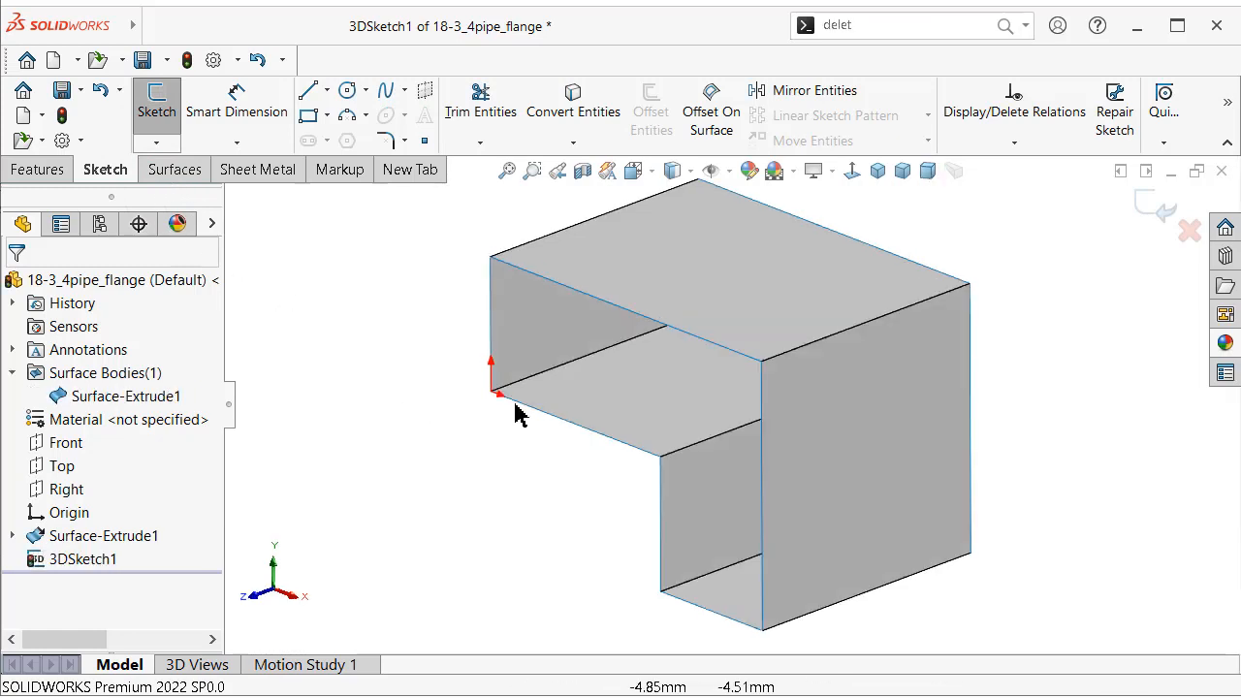
# Step: Convert the surface's front stepped lower outline, tall vertical edge and upper 120 mm depth edge into 3D sketch lines and hide the surface body
pyautogui.click(540, 419)
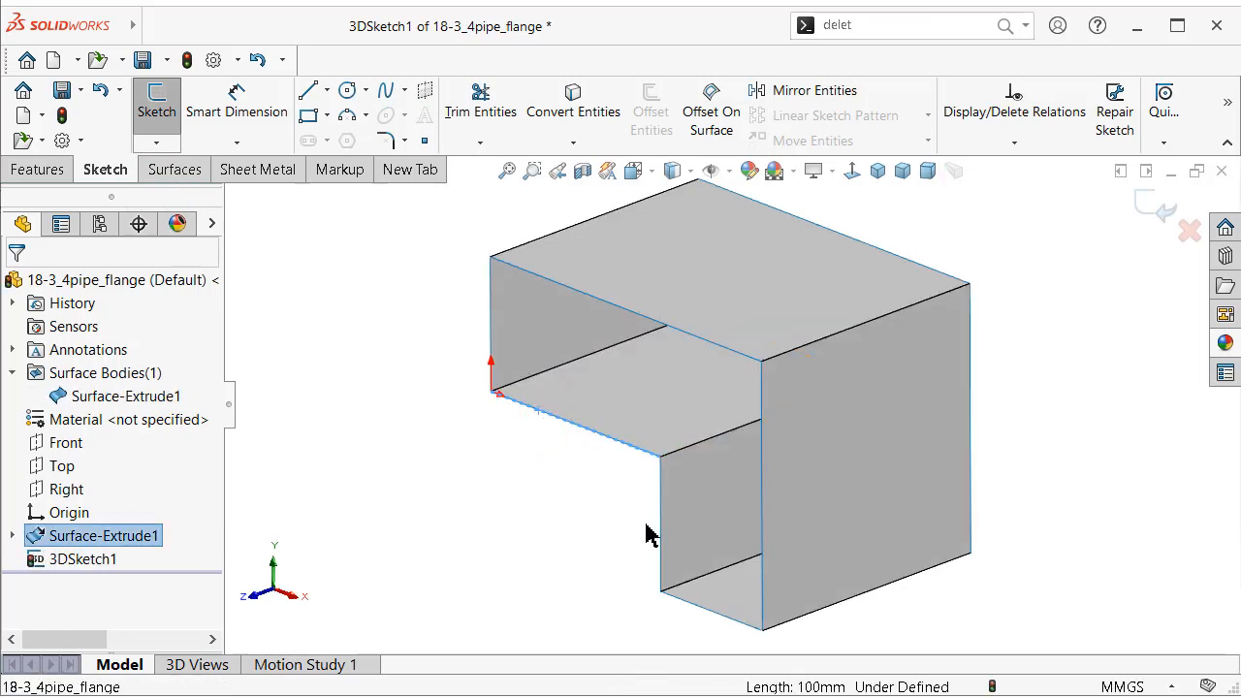
pyautogui.click(663, 496)
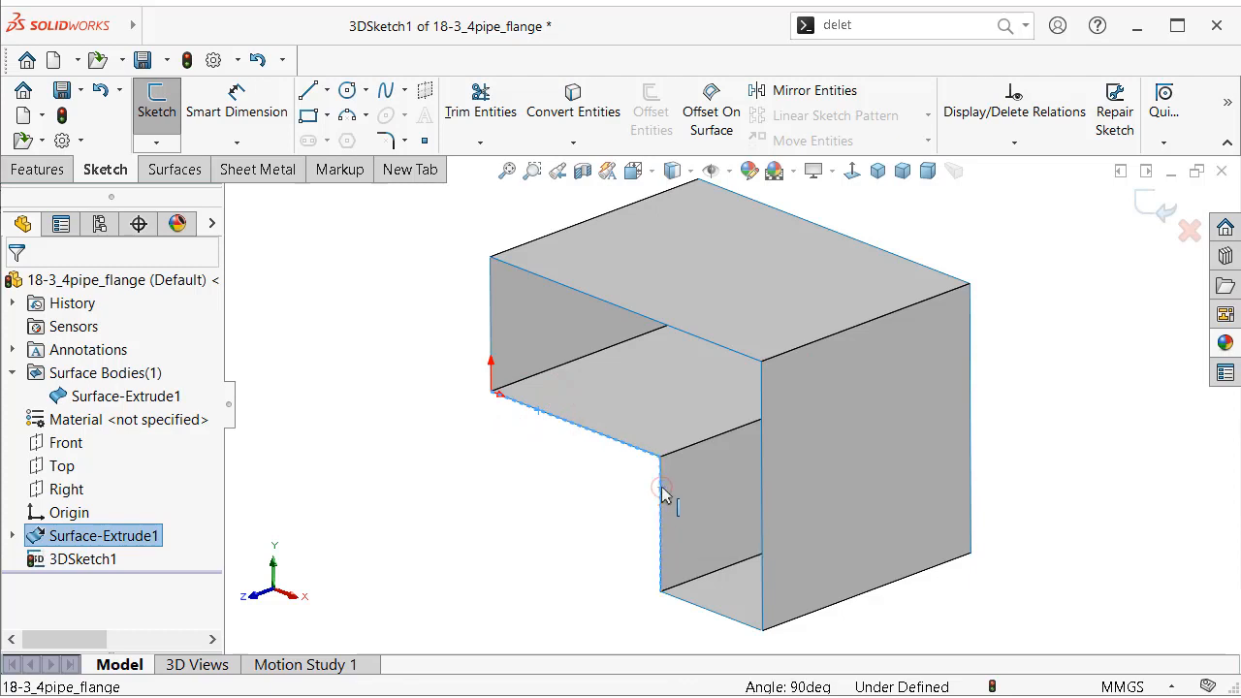
pyautogui.click(739, 632)
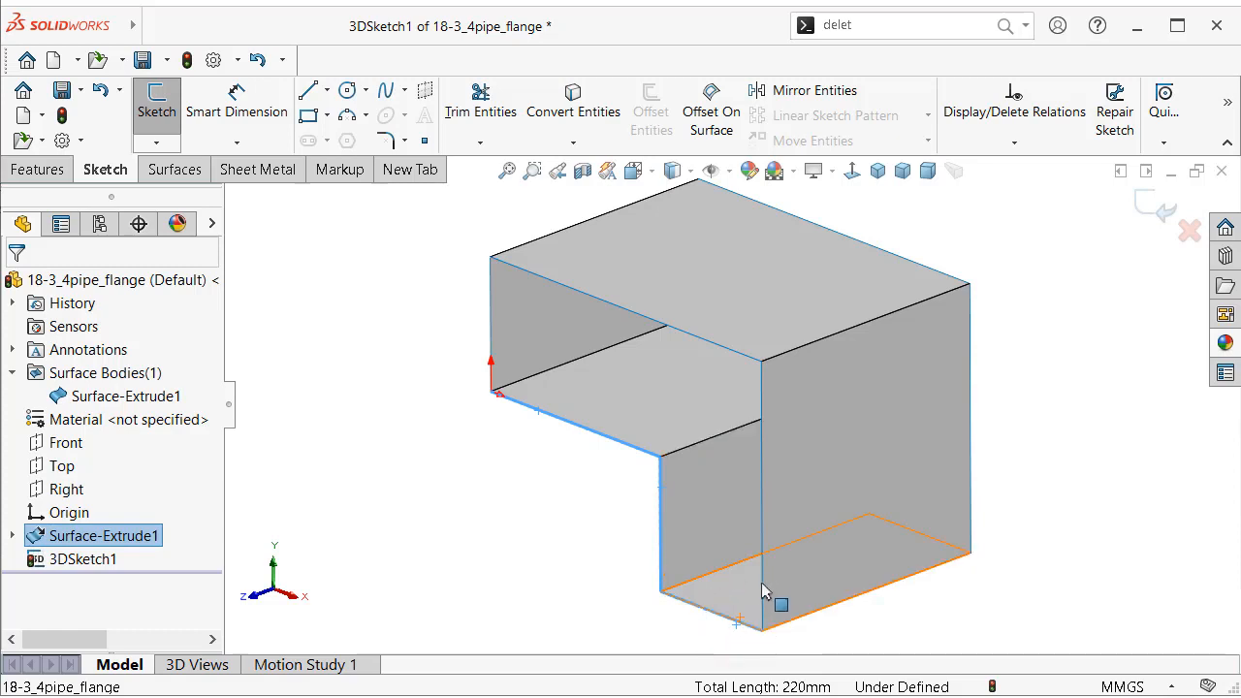
pyautogui.keyDown('ctrl'); pyautogui.click(763, 386); pyautogui.keyUp('ctrl')
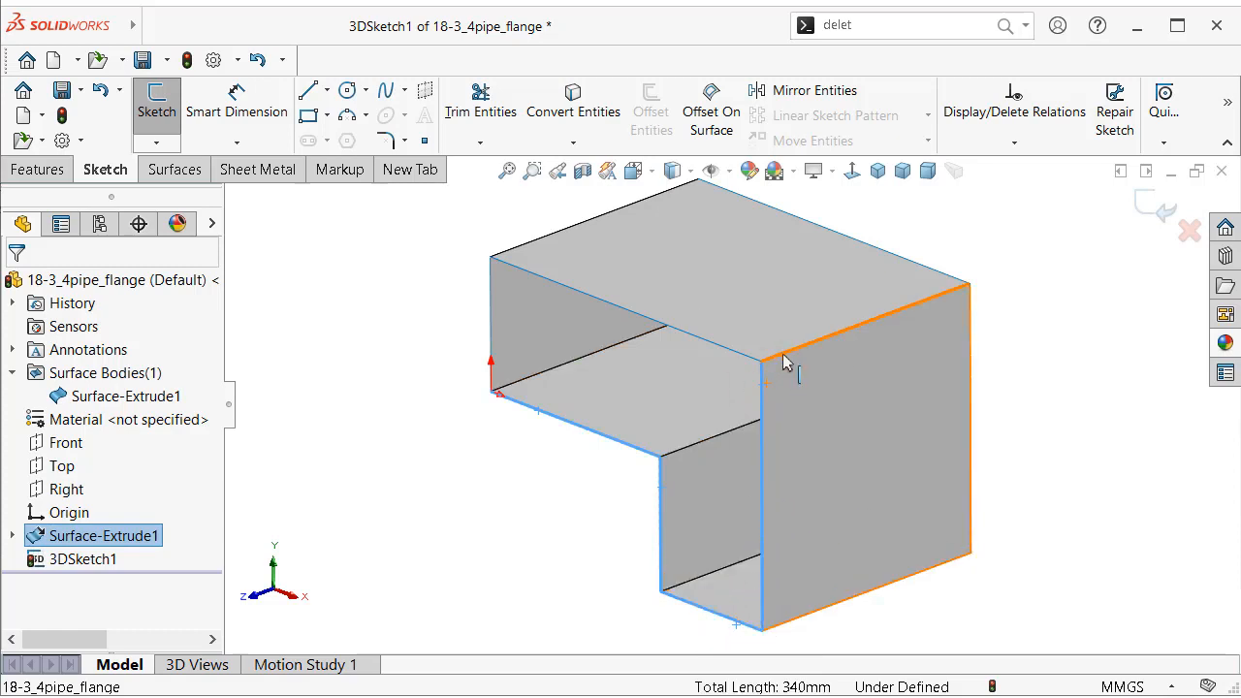
pyautogui.keyDown('ctrl'); pyautogui.click(823, 336); pyautogui.keyUp('ctrl')
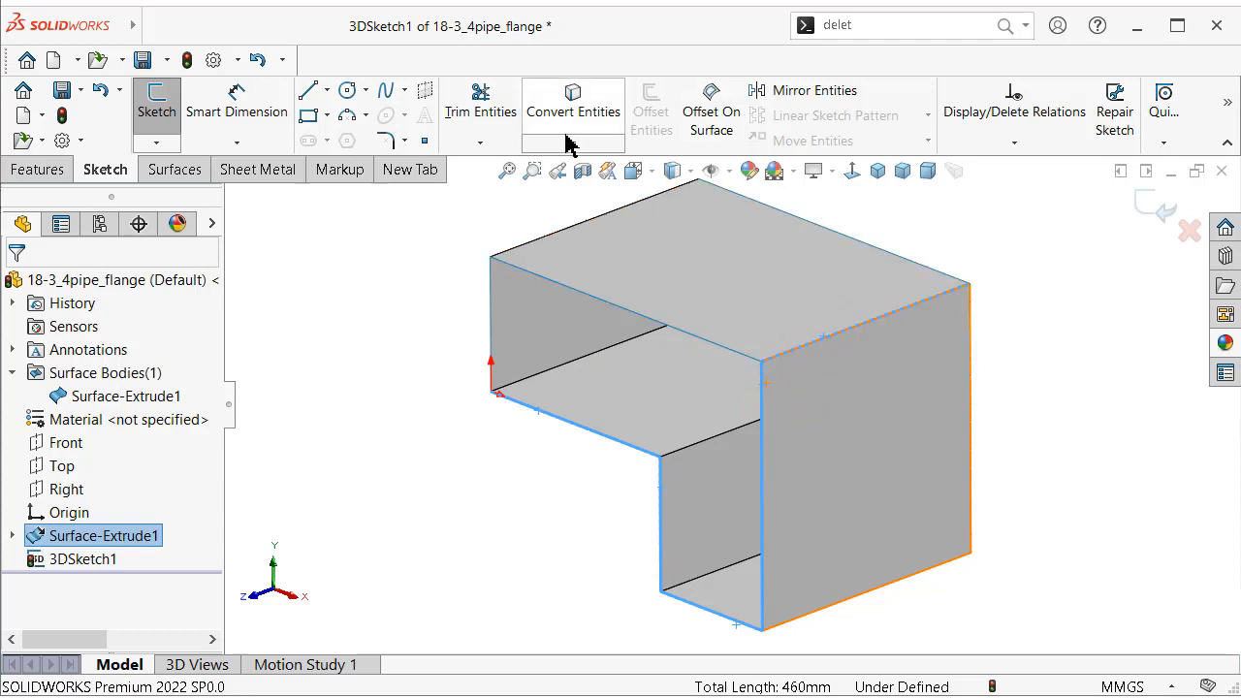
pyautogui.click(573, 102)
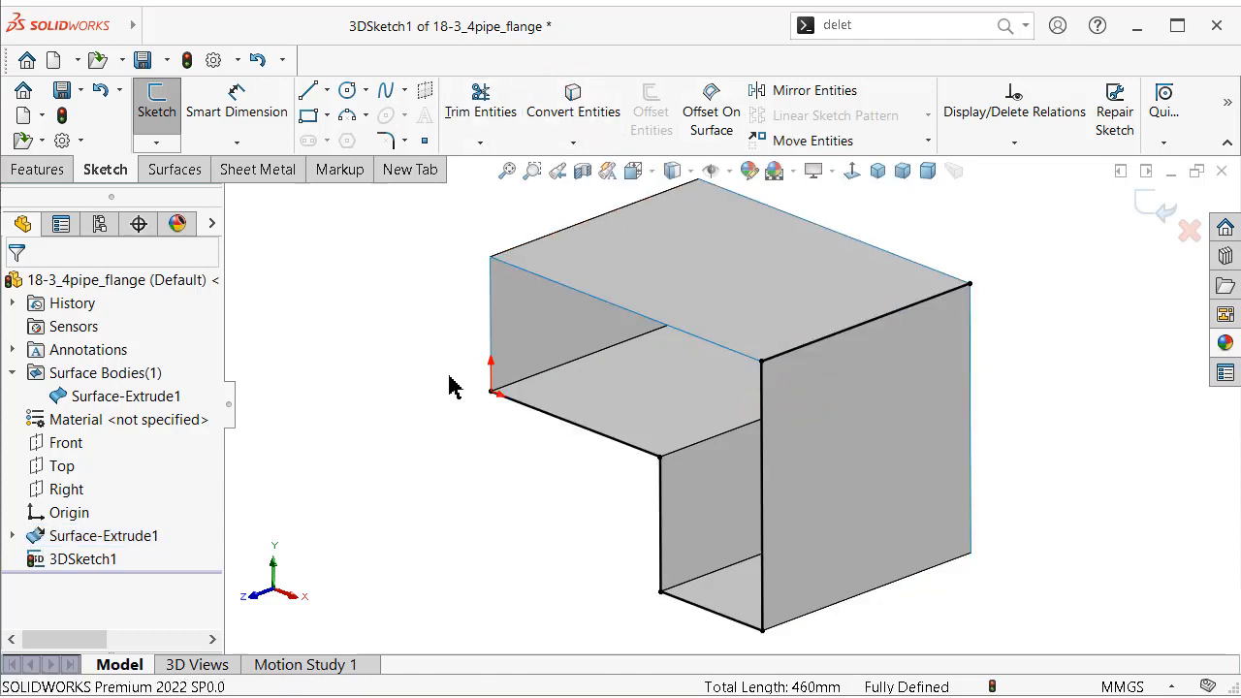
pyautogui.click(150, 396)
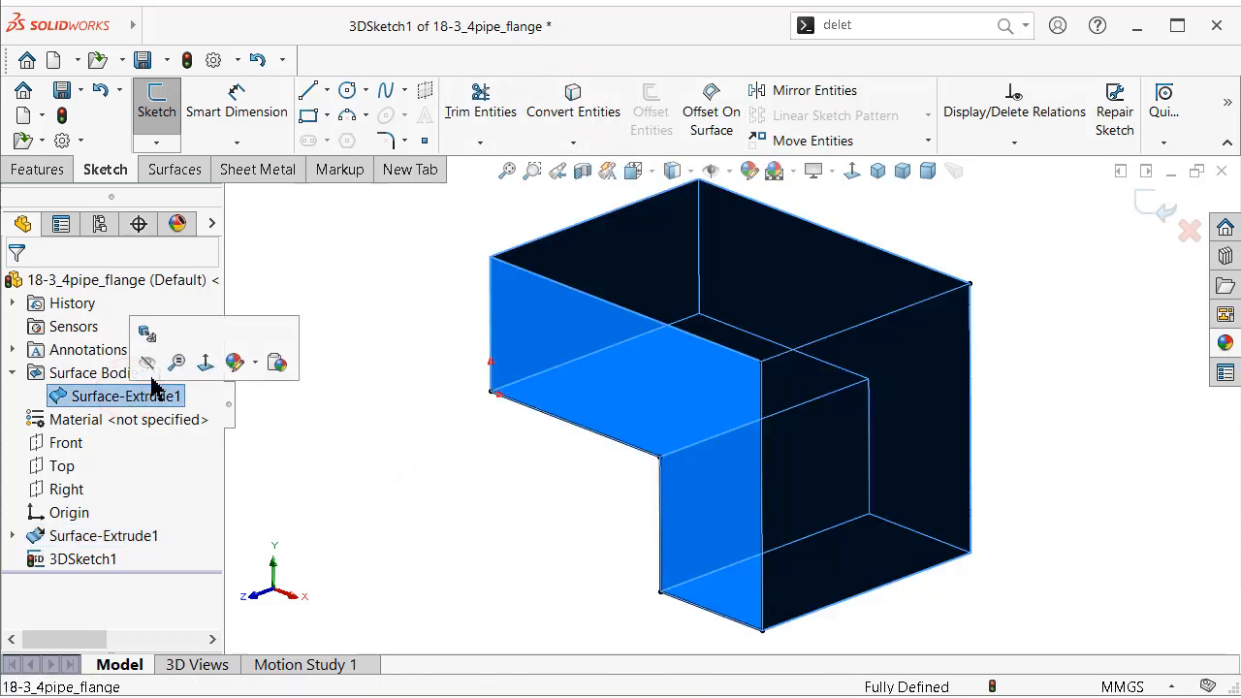
pyautogui.click(154, 373)
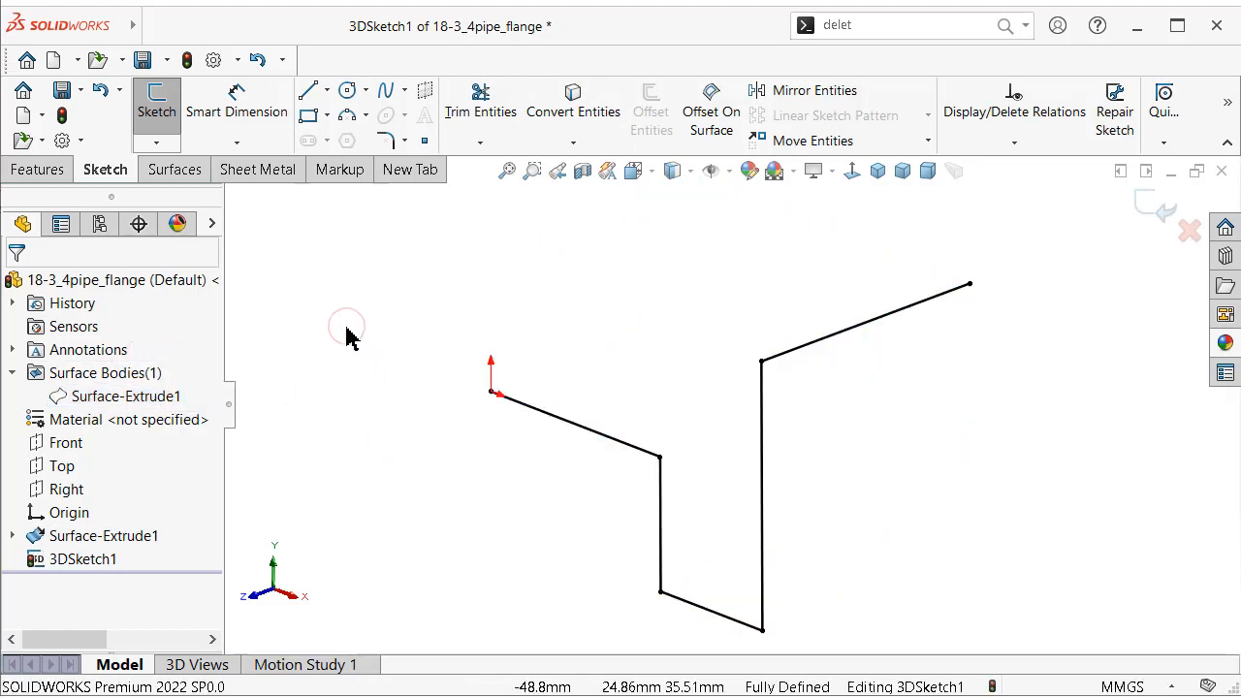
# Step: Fillet the four corners of the 3D sketch path with a 16 mm radius
pyautogui.click(389, 142)
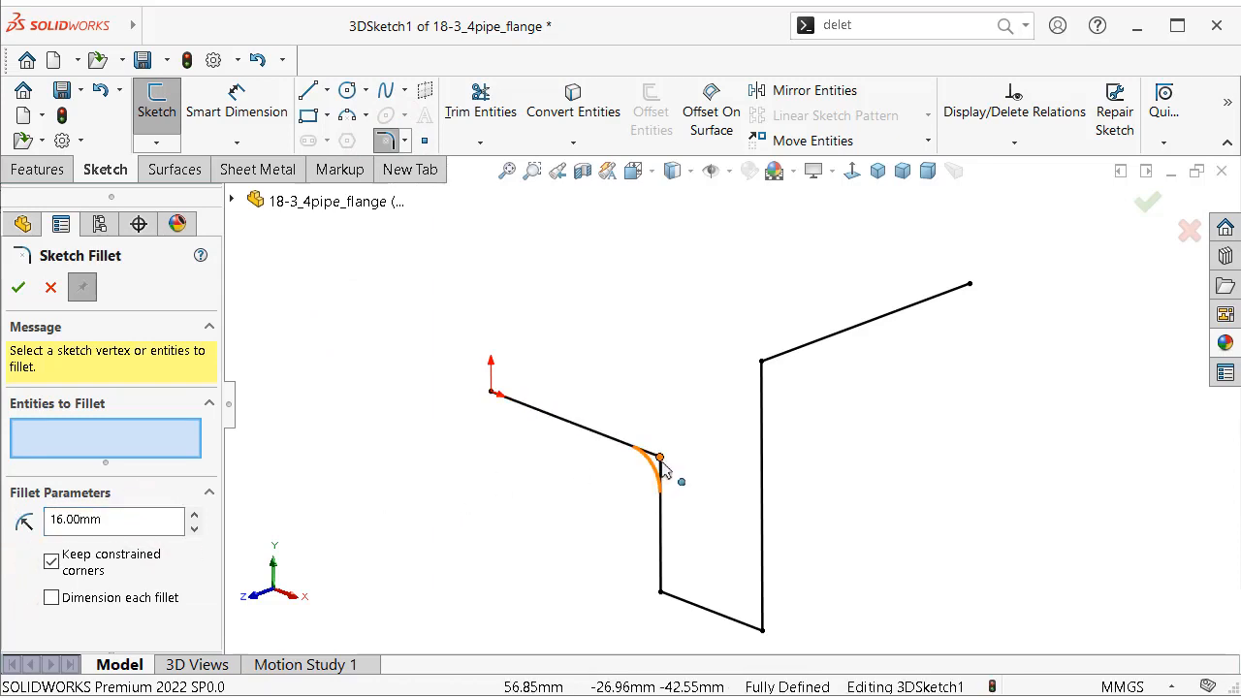
pyautogui.click(660, 500)
pyautogui.click(669, 592)
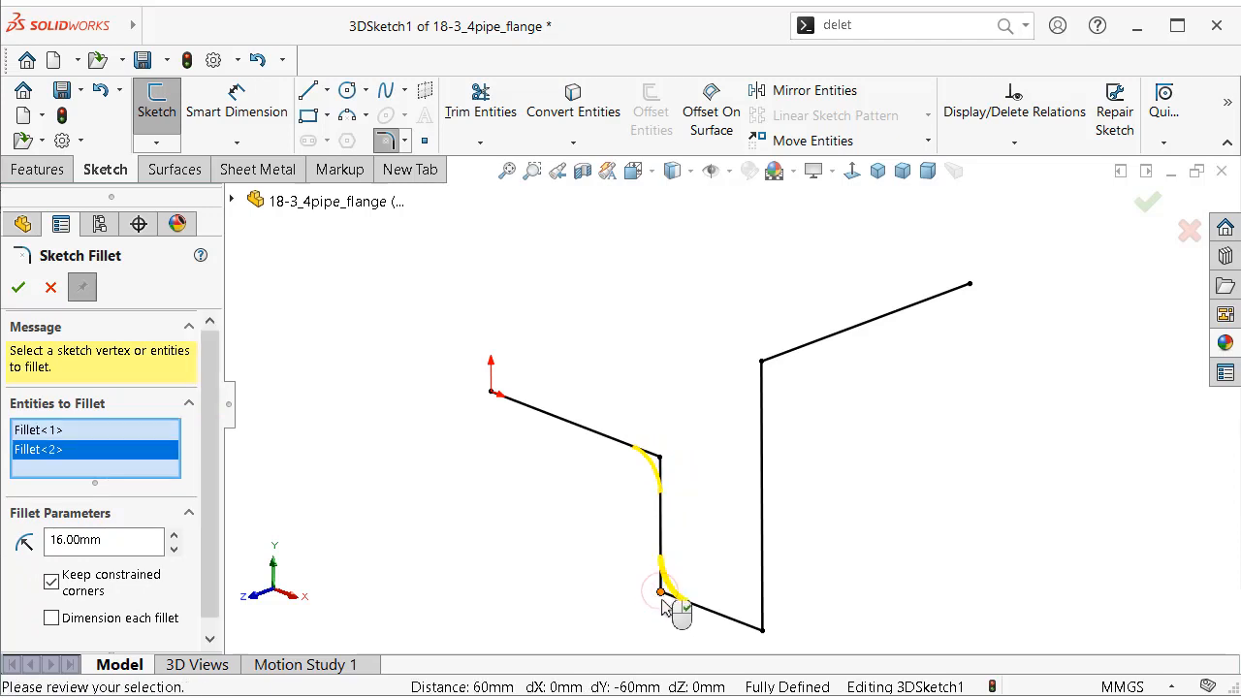
pyautogui.click(764, 631)
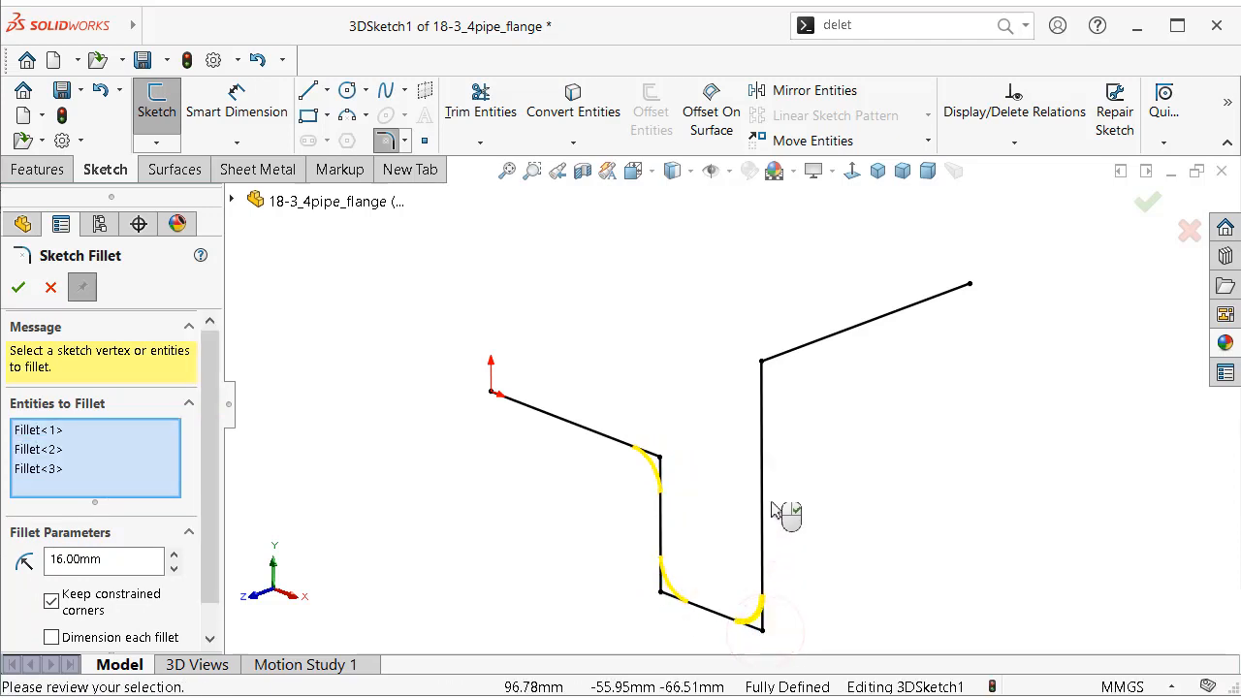
pyautogui.click(762, 364)
pyautogui.rightClick(763, 371)
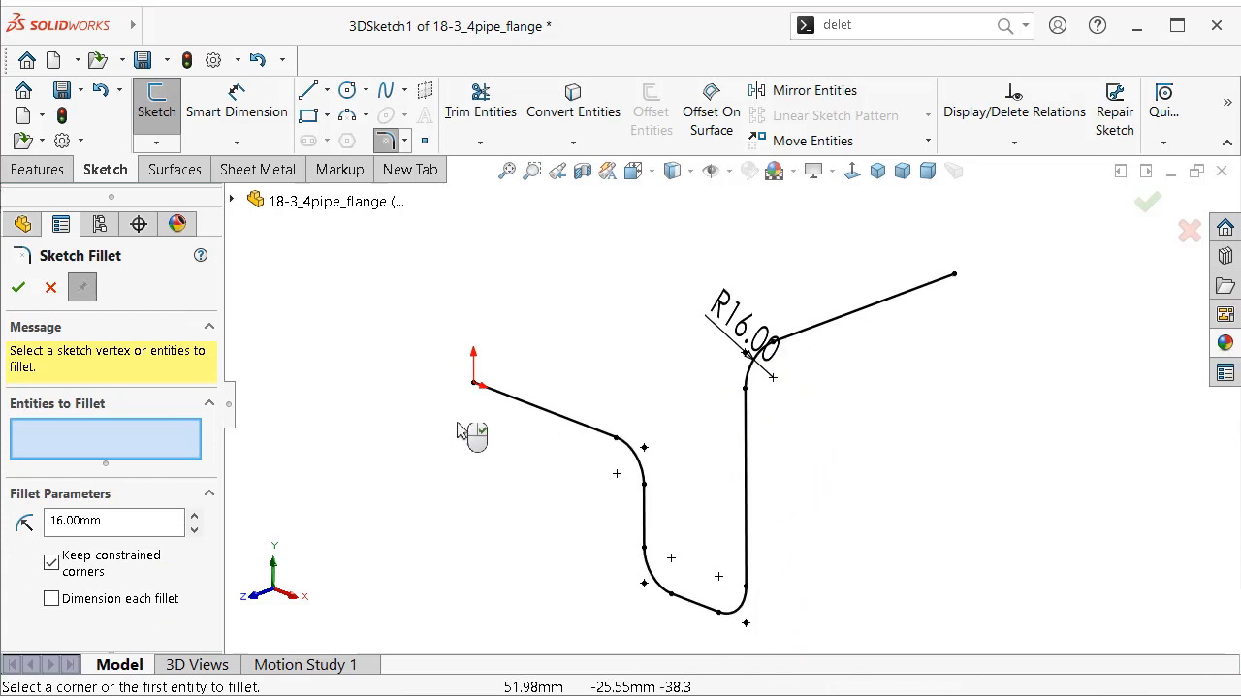
pyautogui.click(20, 289)
# Step: Set up a swept boss with a 19.05 mm diameter circular profile along the filleted 3D sketch path
pyautogui.click(39, 171)
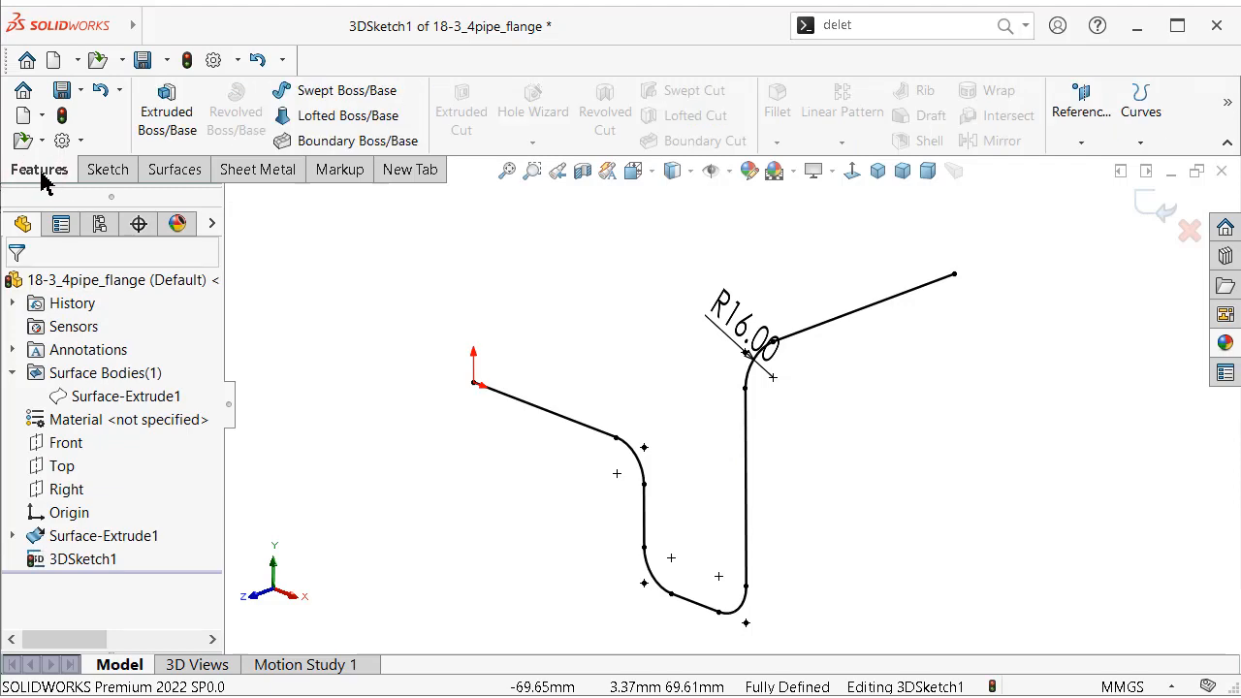
pyautogui.click(340, 96)
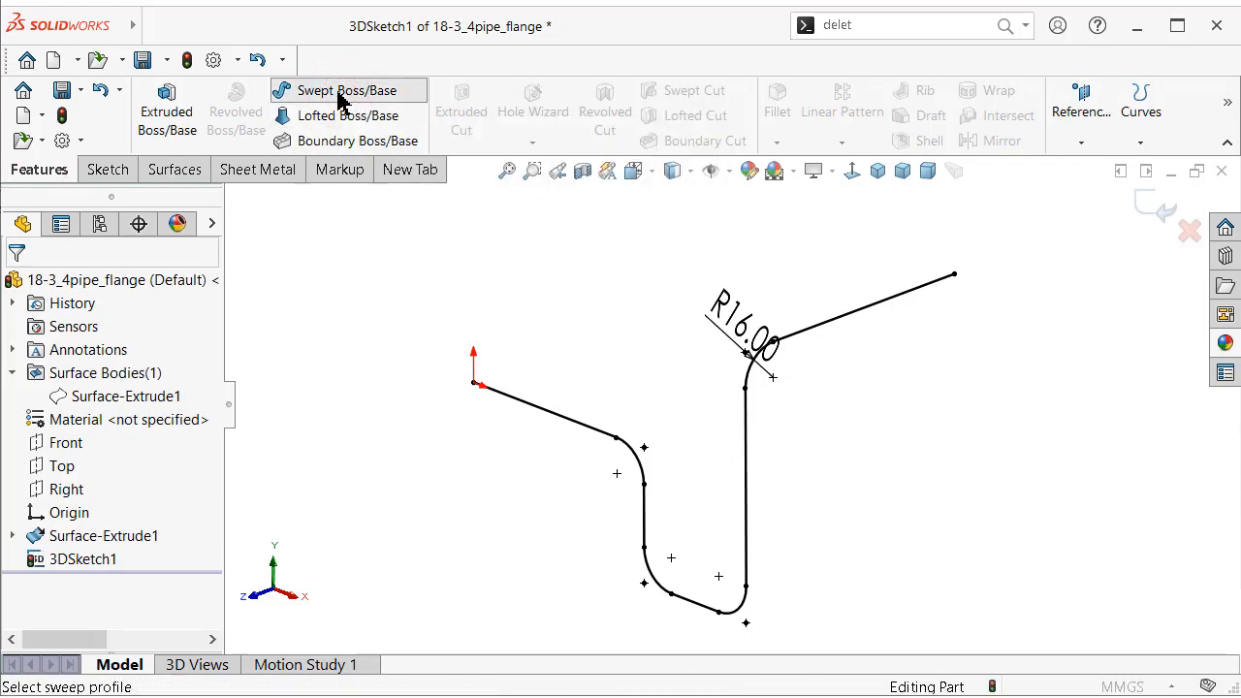
pyautogui.click(97, 377)
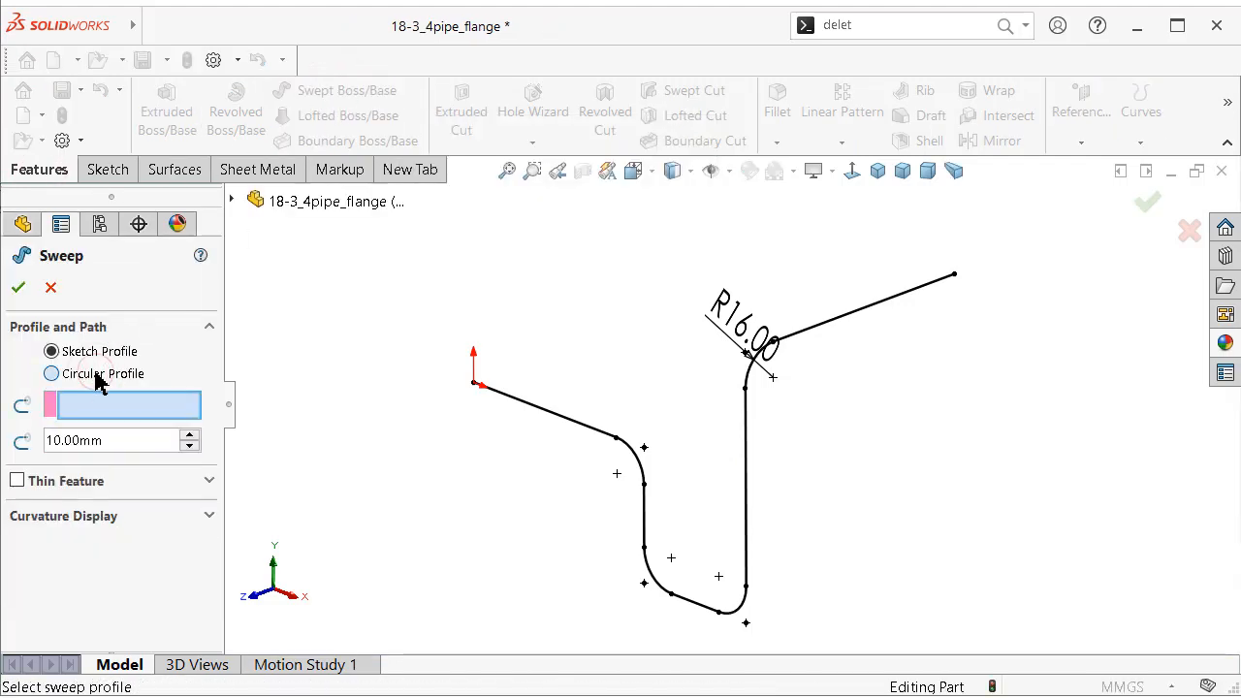
pyautogui.click(523, 411)
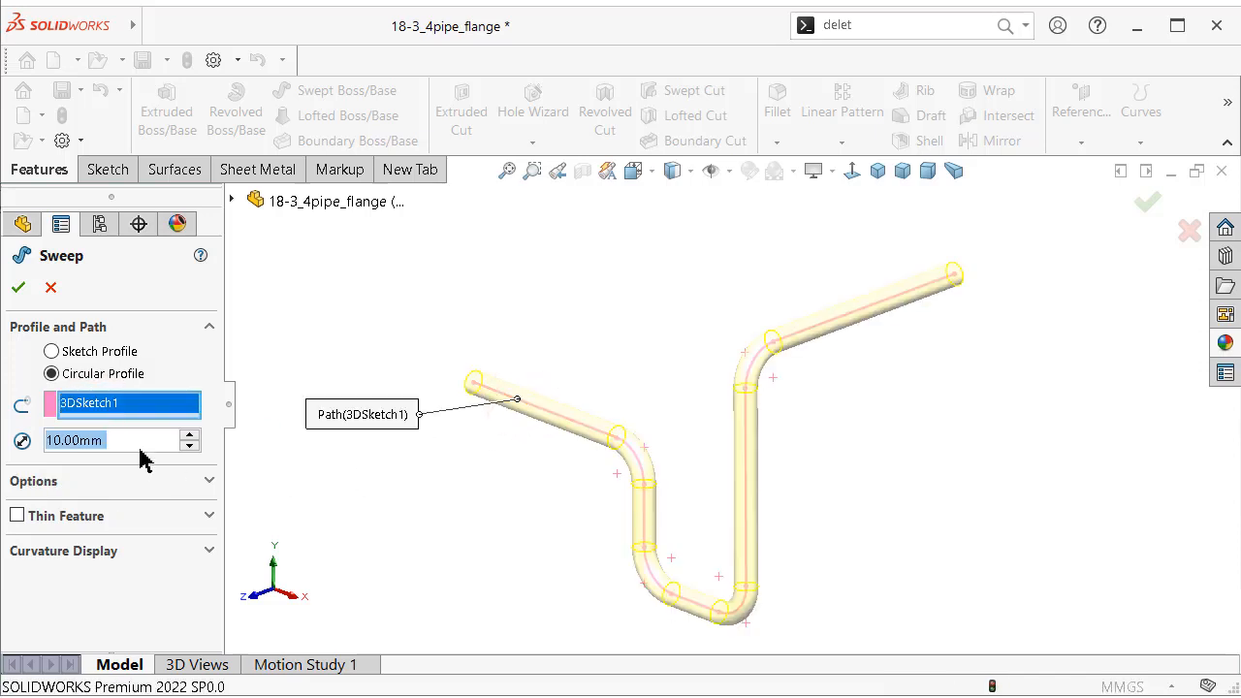
pyautogui.write('19')
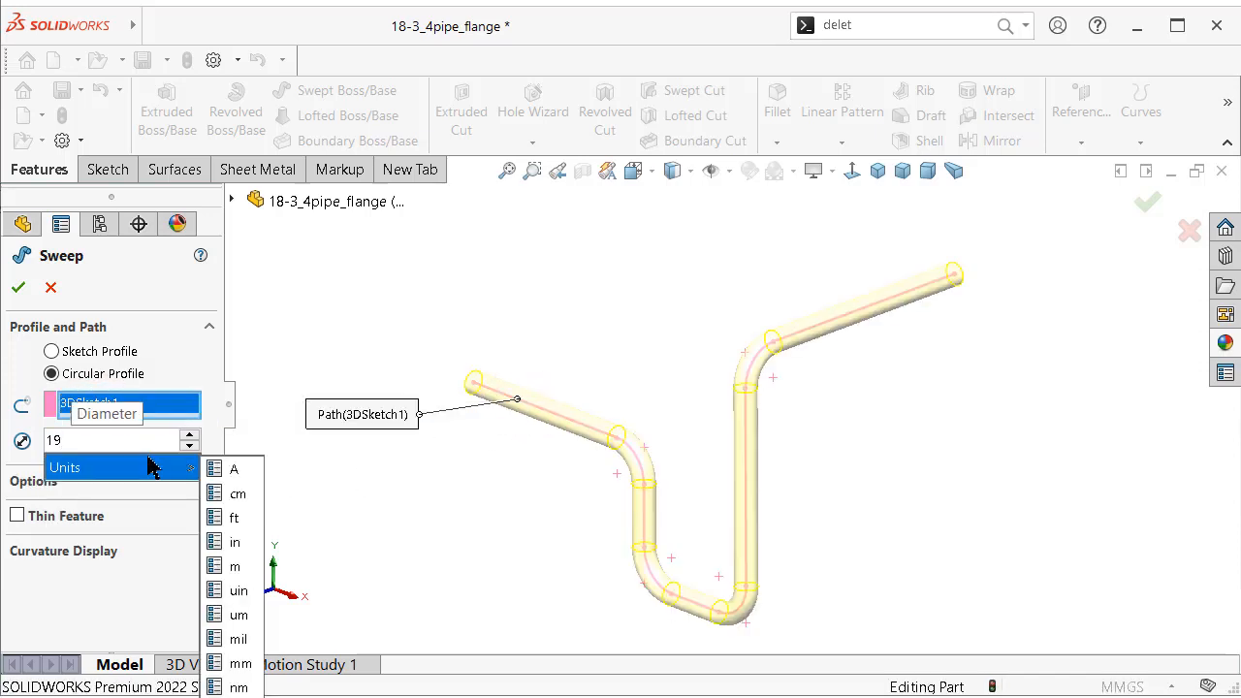
pyautogui.write('.05')
pyautogui.click(118, 612)
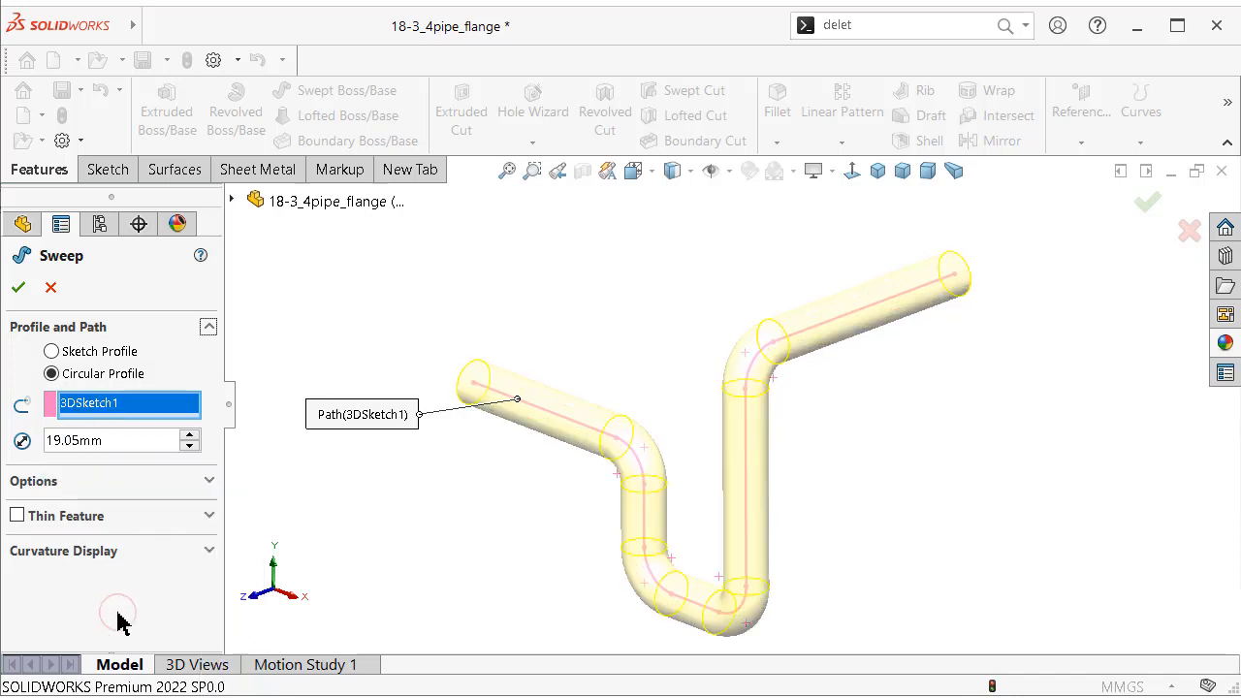
# Step: Make the sweep a one-direction thin feature with a 1 mm wall, reversed towards the inside, and complete it
pyautogui.click(18, 516)
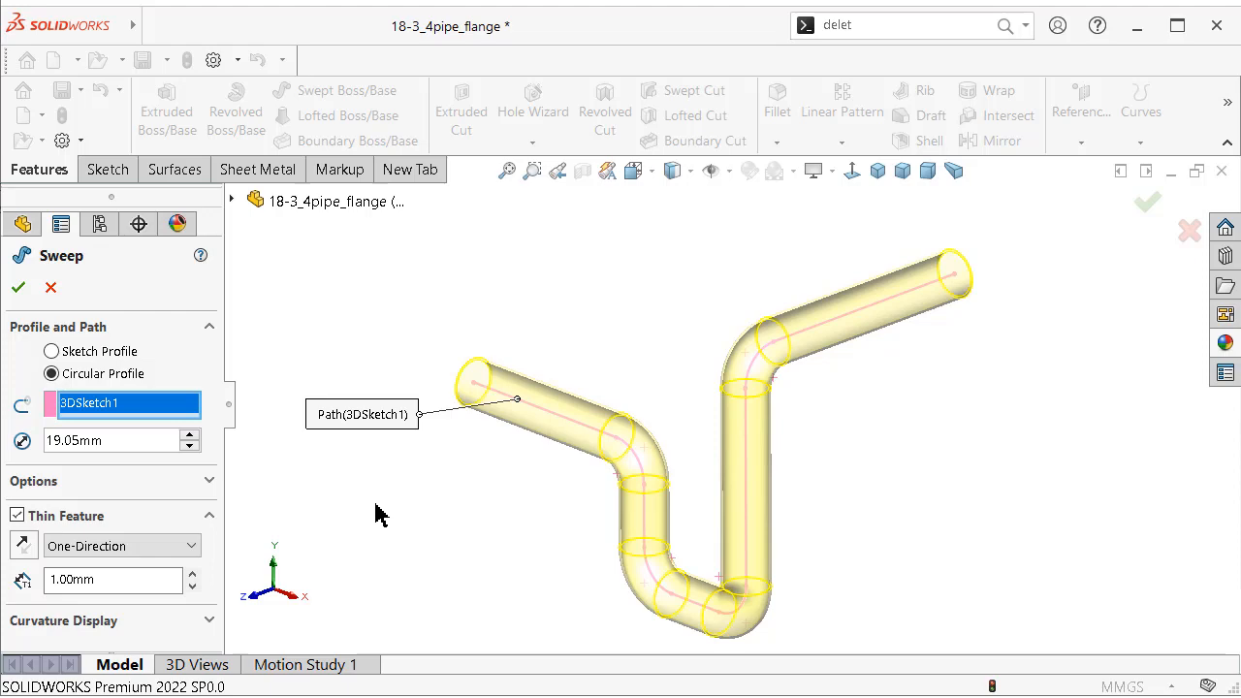
pyautogui.moveTo(400, 438); pyautogui.dragTo(419, 444, button='middle')
pyautogui.scroll(-6, 419, 445)
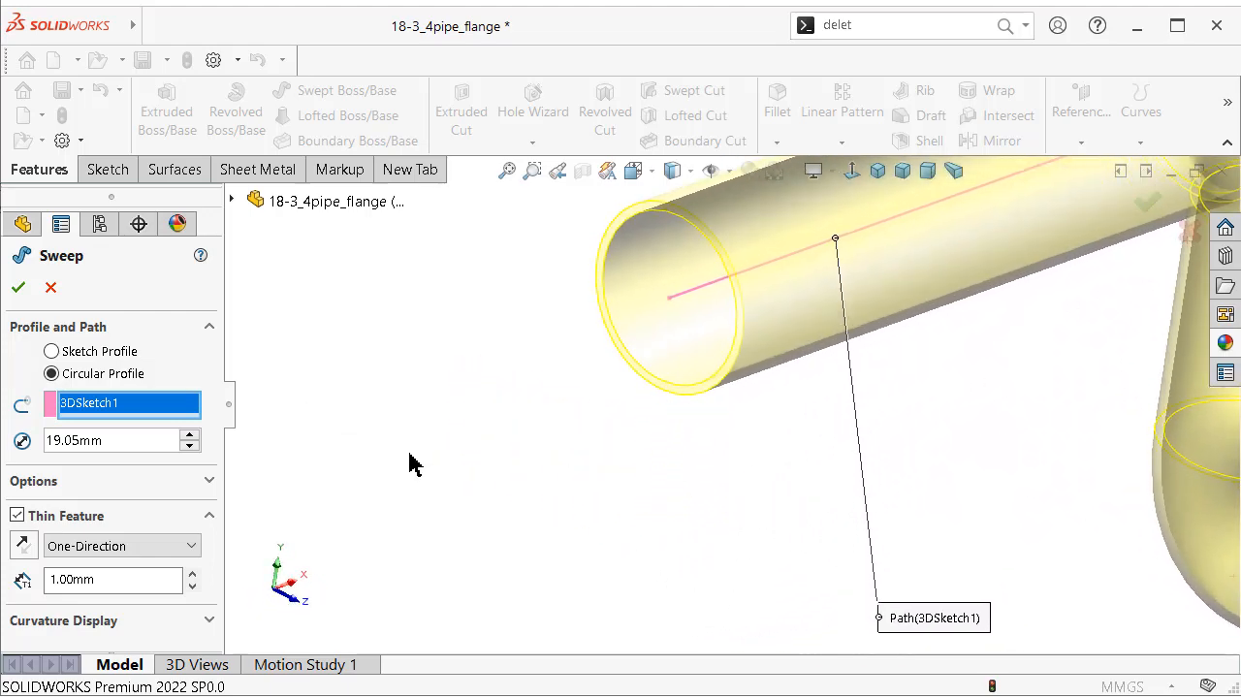
pyautogui.click(19, 547)
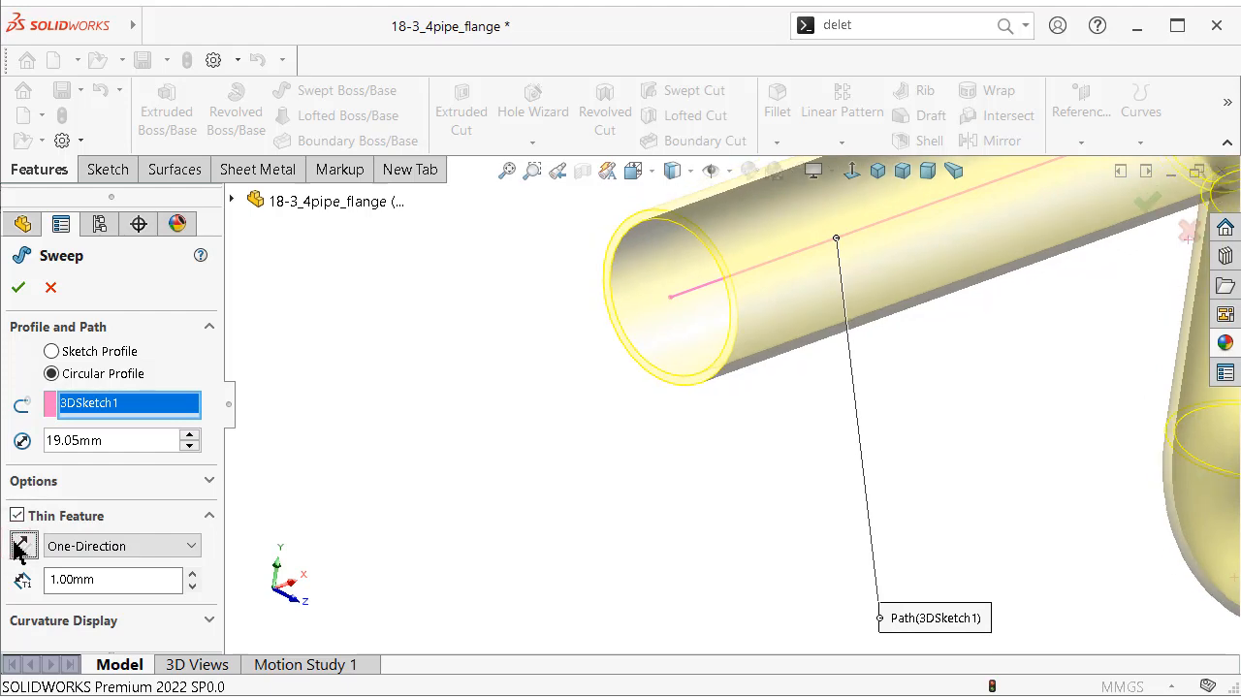
pyautogui.click(19, 288)
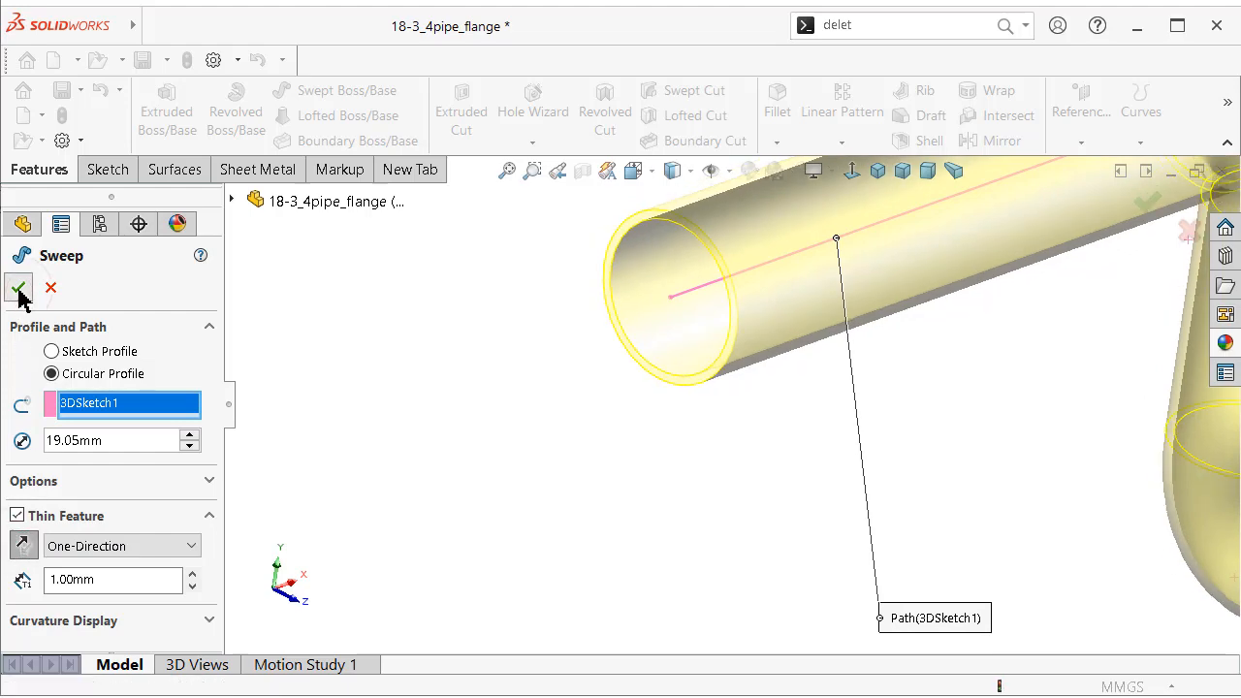
# Step: Return the model to the isometric view, apply a copper metal appearance to the swept pipe and save the part
pyautogui.scroll(4, 475, 424)
pyautogui.moveTo(461, 420); pyautogui.dragTo(407, 417, button='middle')
pyautogui.scroll(3, 402, 417)
pyautogui.hotkey('ctrl', '7')
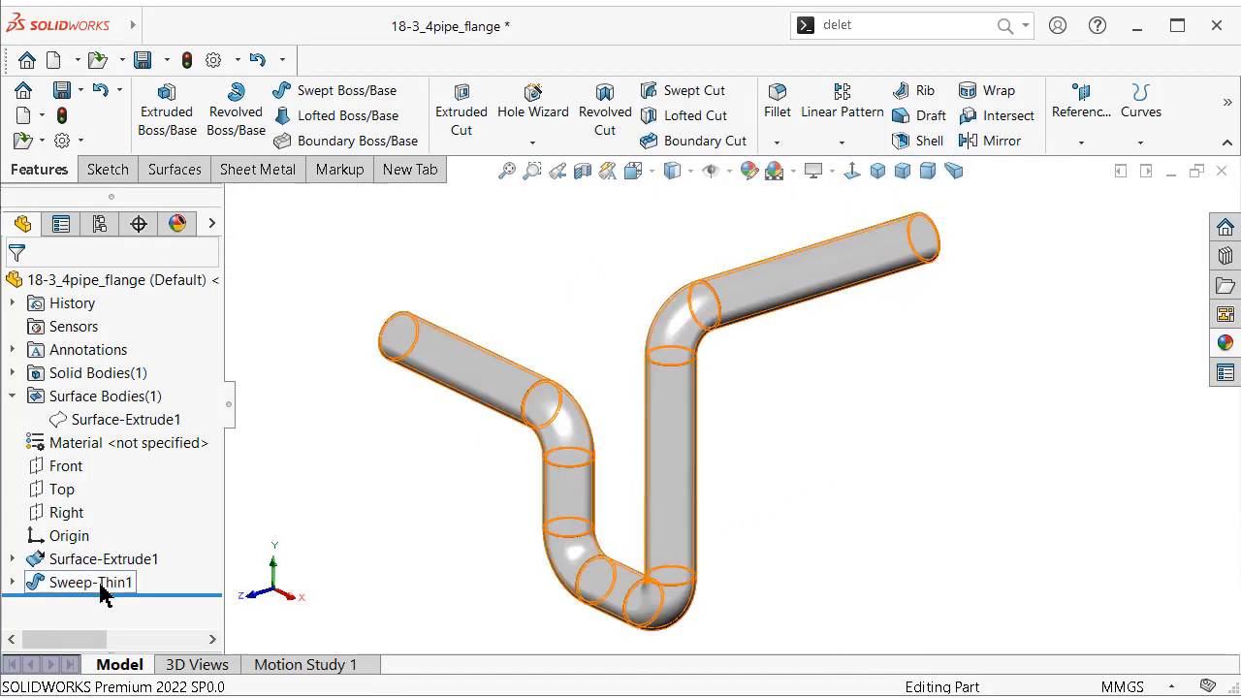
pyautogui.click(101, 583)
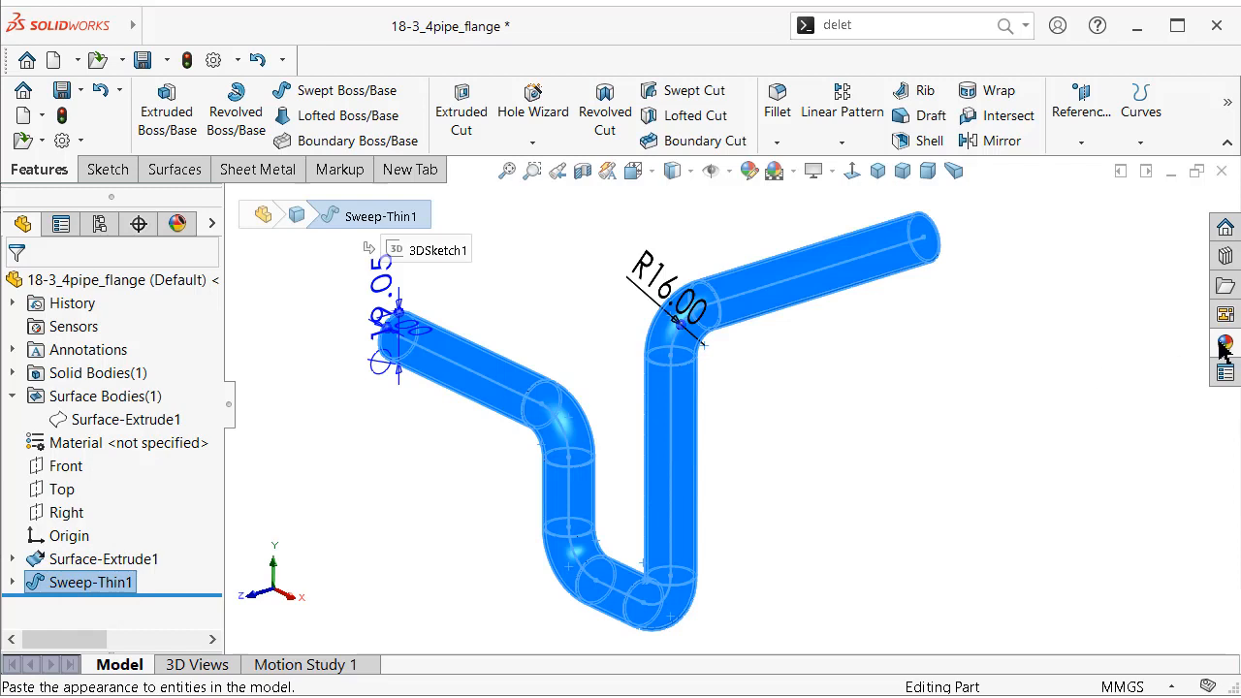
pyautogui.click(1222, 346)
pyautogui.scroll(1, 1059, 310)
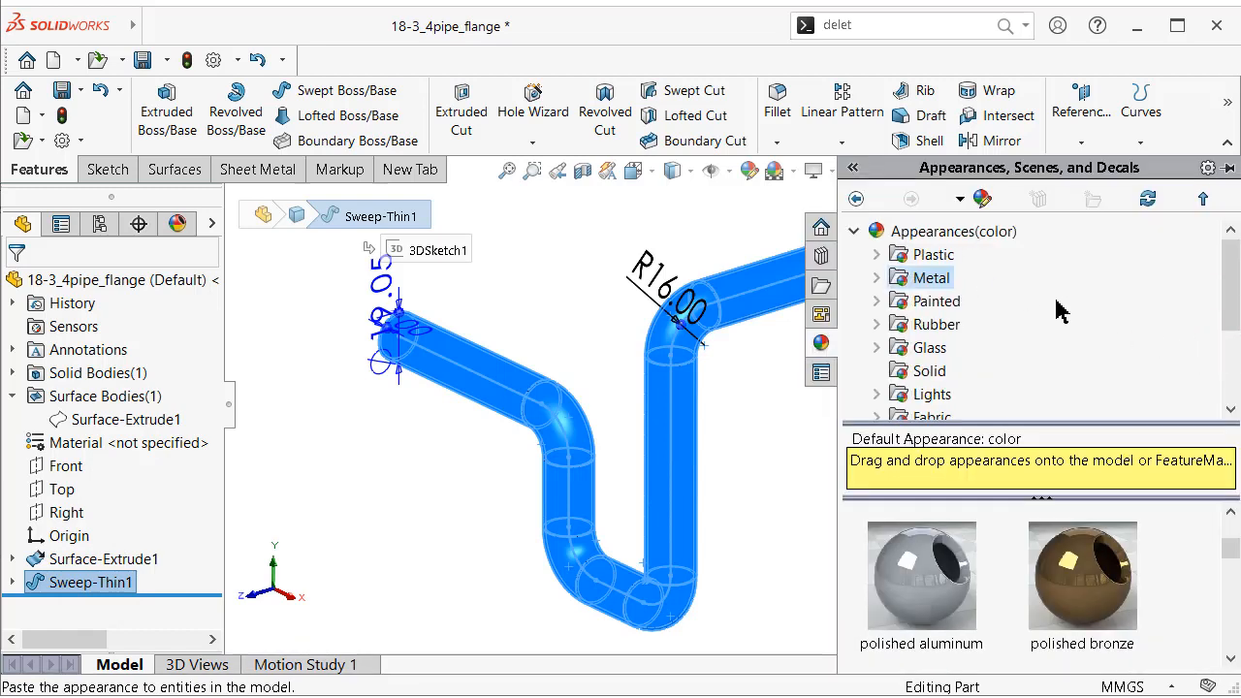
pyautogui.click(878, 278)
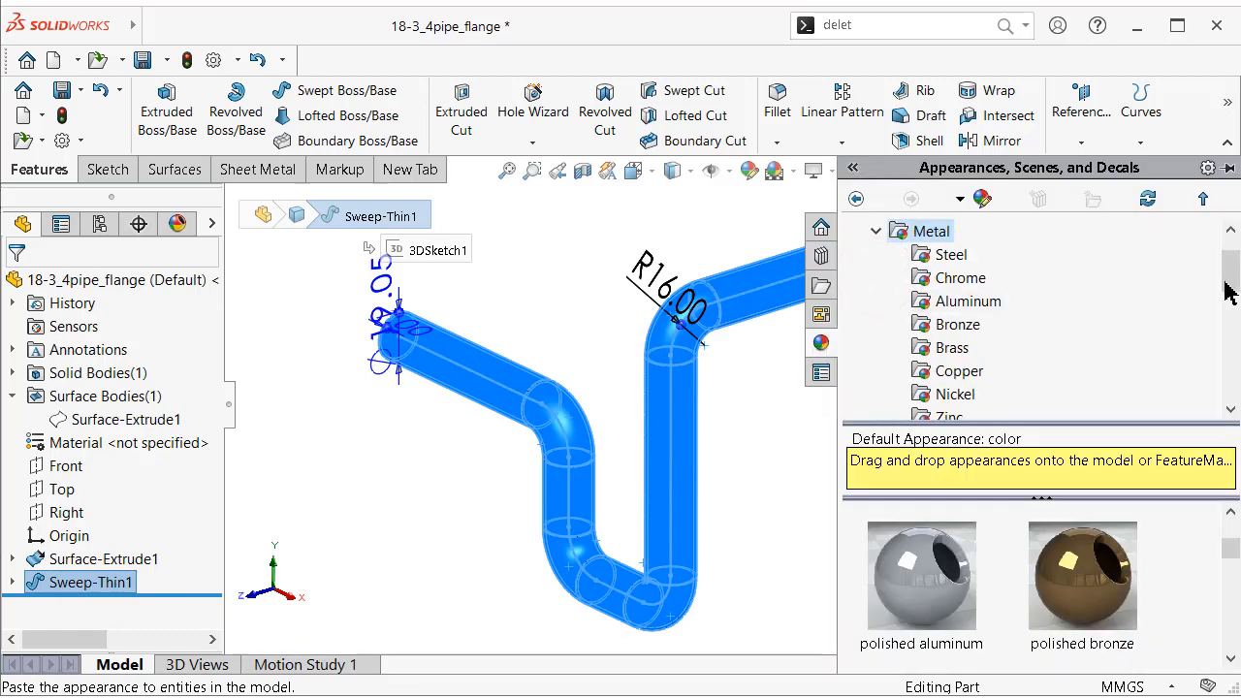
pyautogui.scroll(-2, 1230, 294)
pyautogui.click(959, 324)
pyautogui.doubleClick(913, 580)
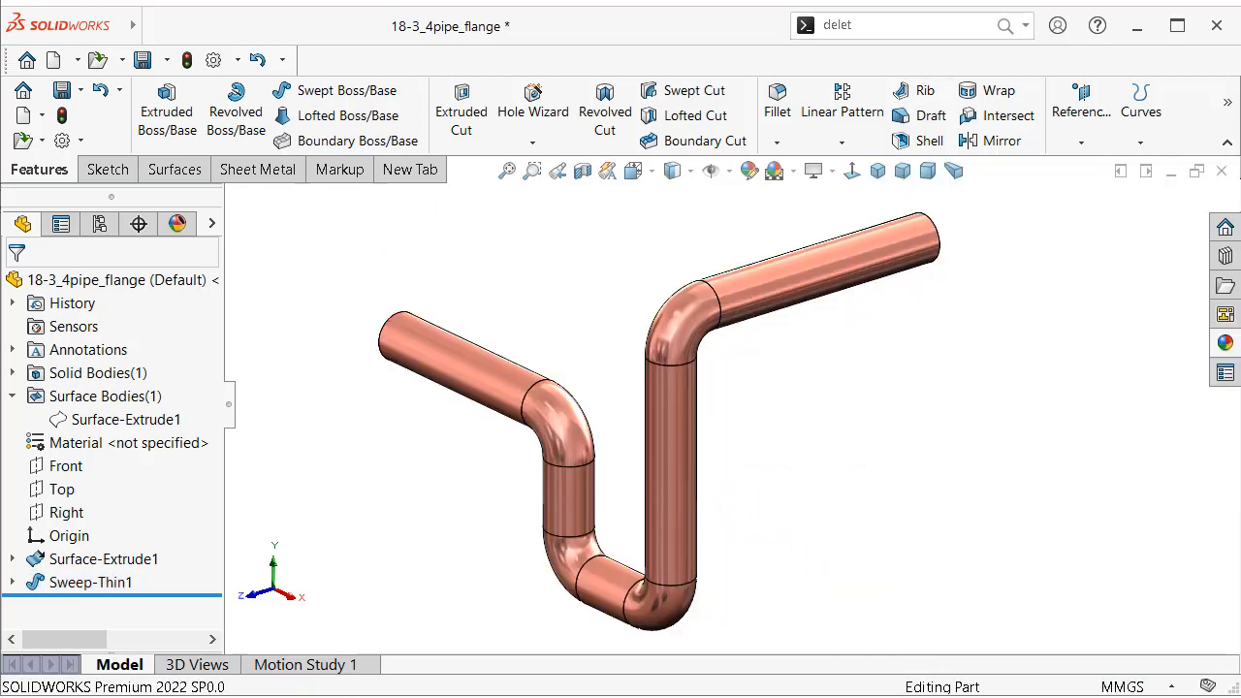
pyautogui.hotkey('ctrl', 's')
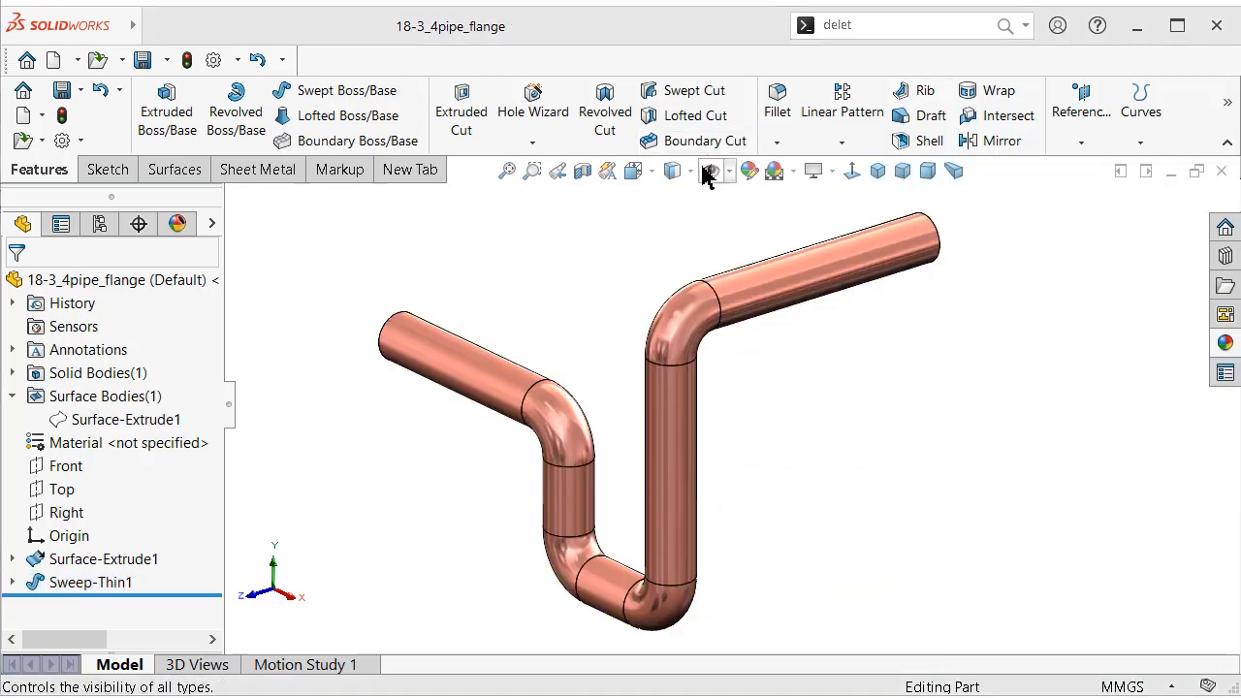
# Step: Try the shaded display style without edges and return to shaded with edges
pyautogui.click(672, 171)
pyautogui.click(674, 224)
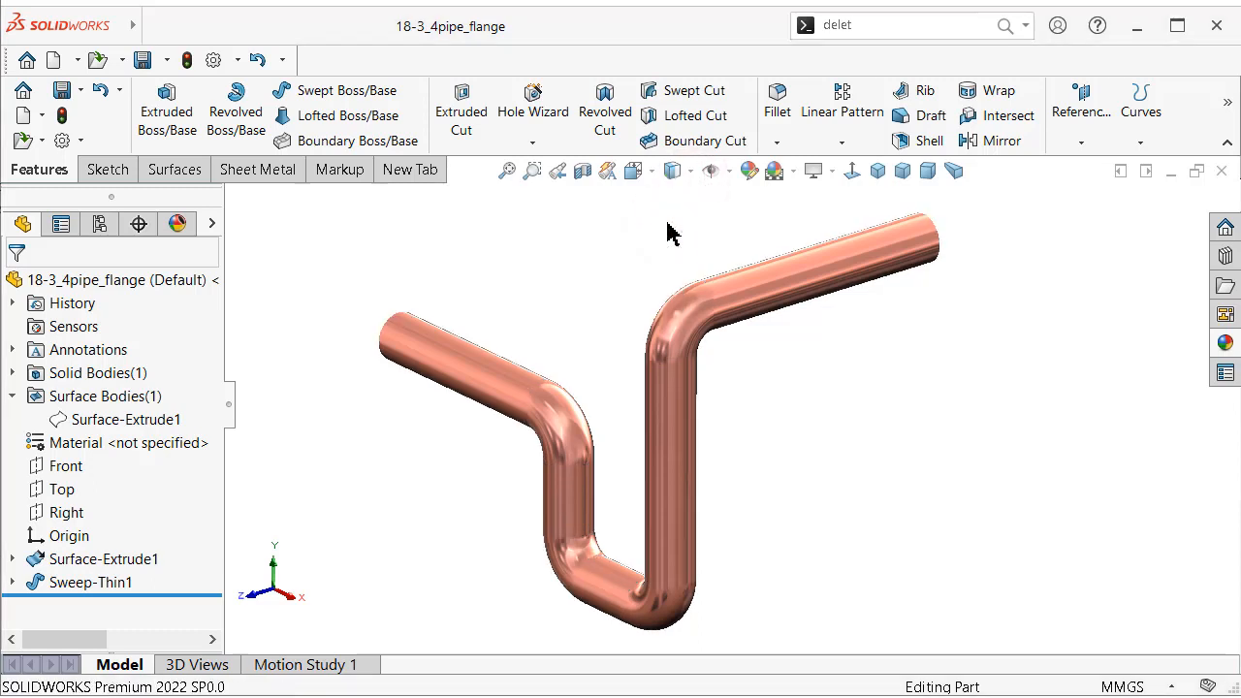
pyautogui.click(672, 170)
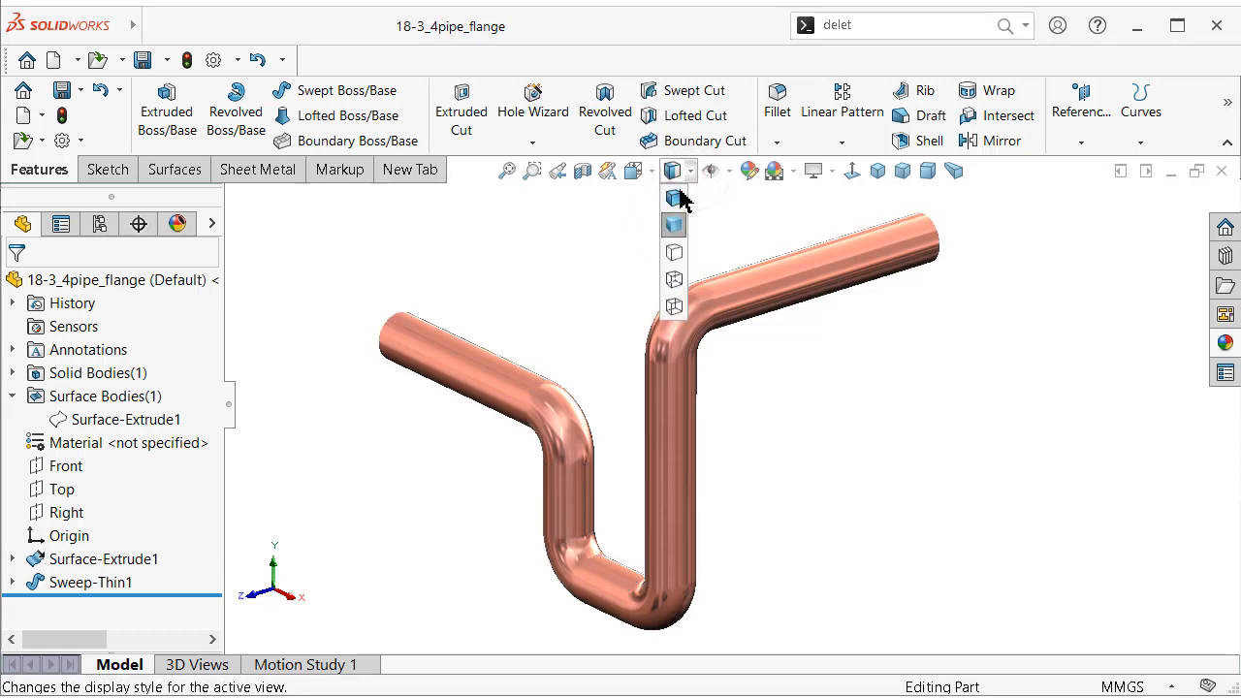
pyautogui.click(676, 198)
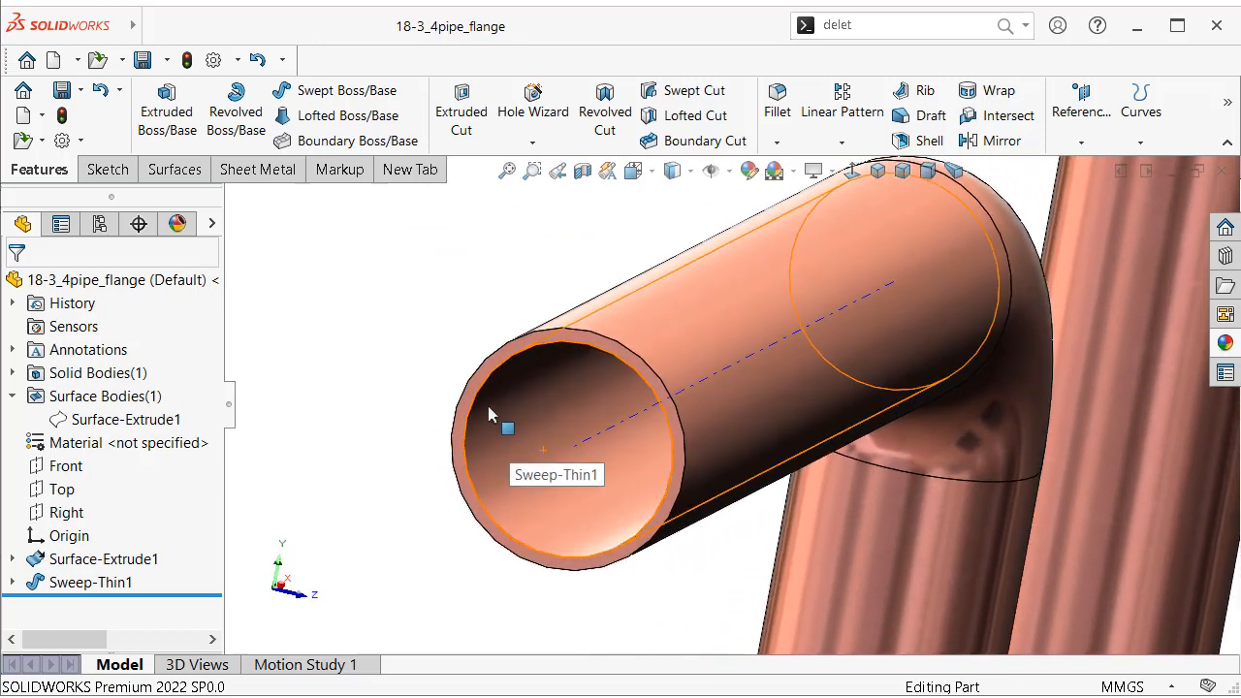
# Step: Start a sketch on the pipe's ring-shaped end face at the origin and convert its outer circular edge into a sketch circle
pyautogui.click(520, 356)
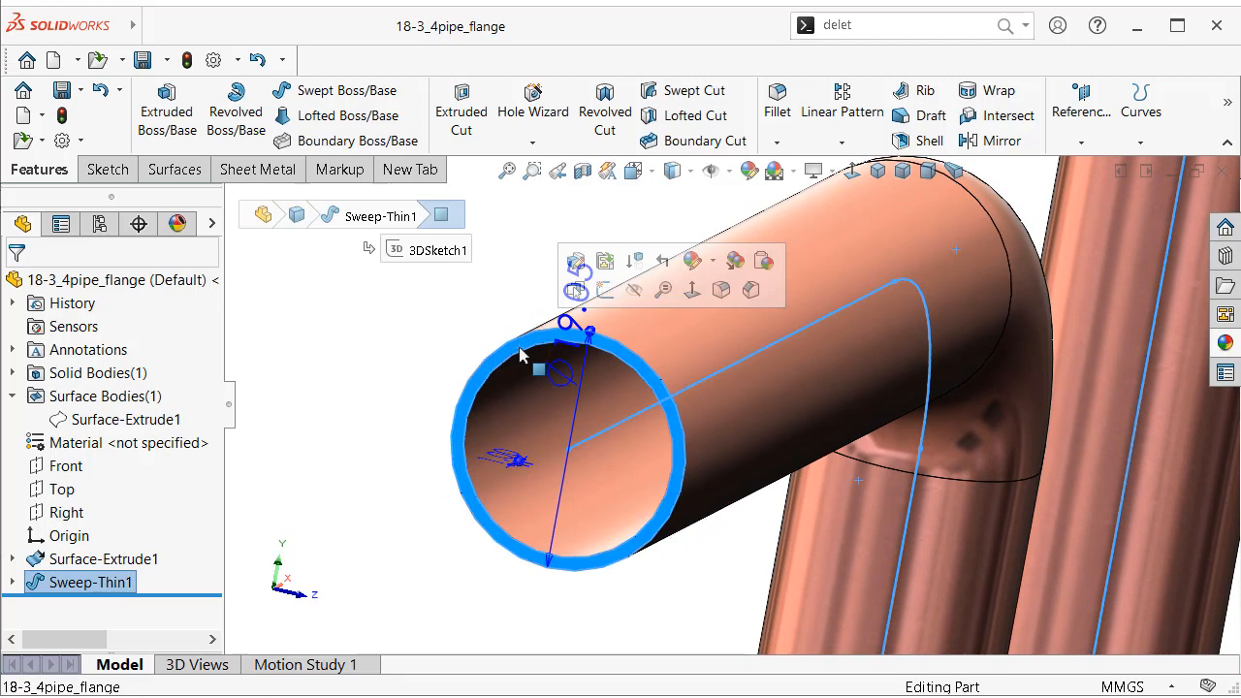
pyautogui.click(604, 291)
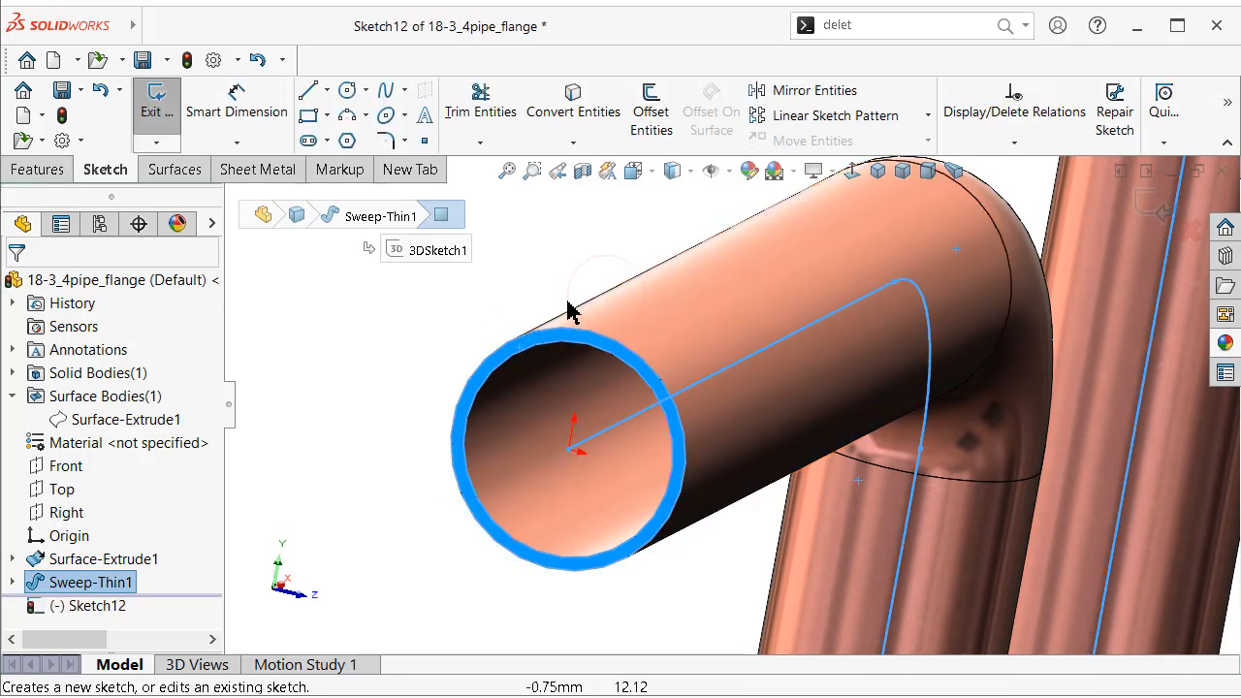
pyautogui.click(502, 353)
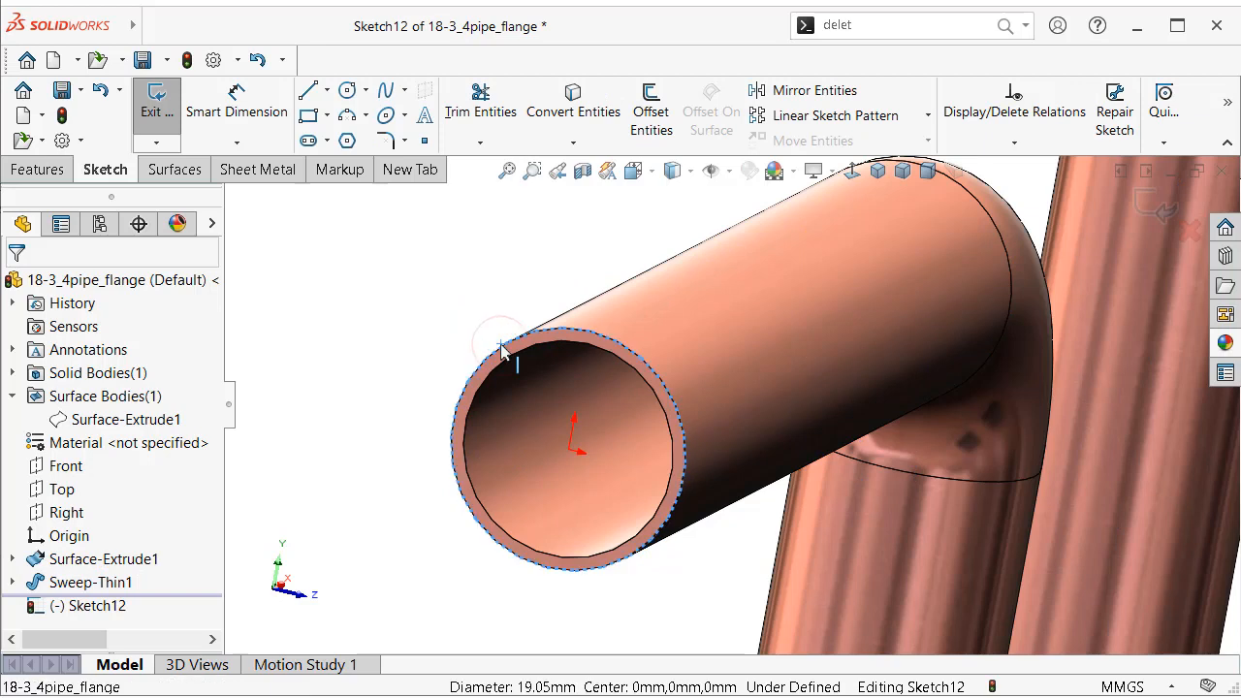
pyautogui.click(560, 99)
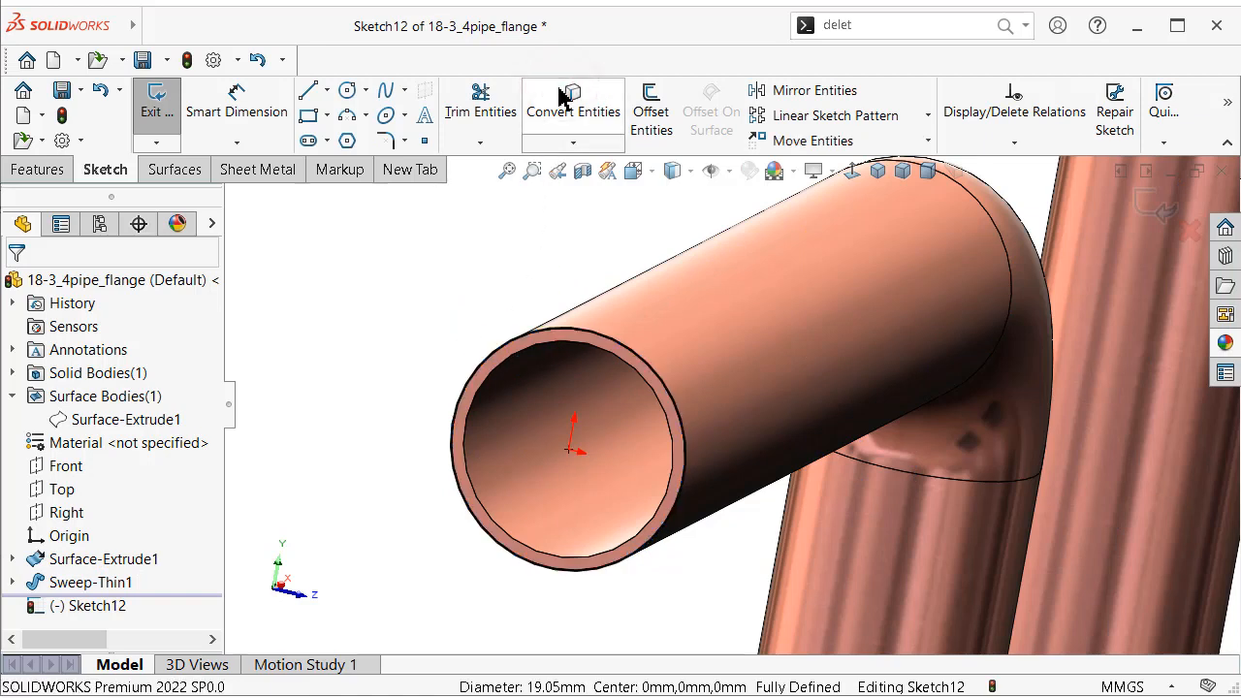
# Step: View the sketch plane straight on and draw a vertical centerline about 21 mm long upward from the origin
pyautogui.click(39, 173)
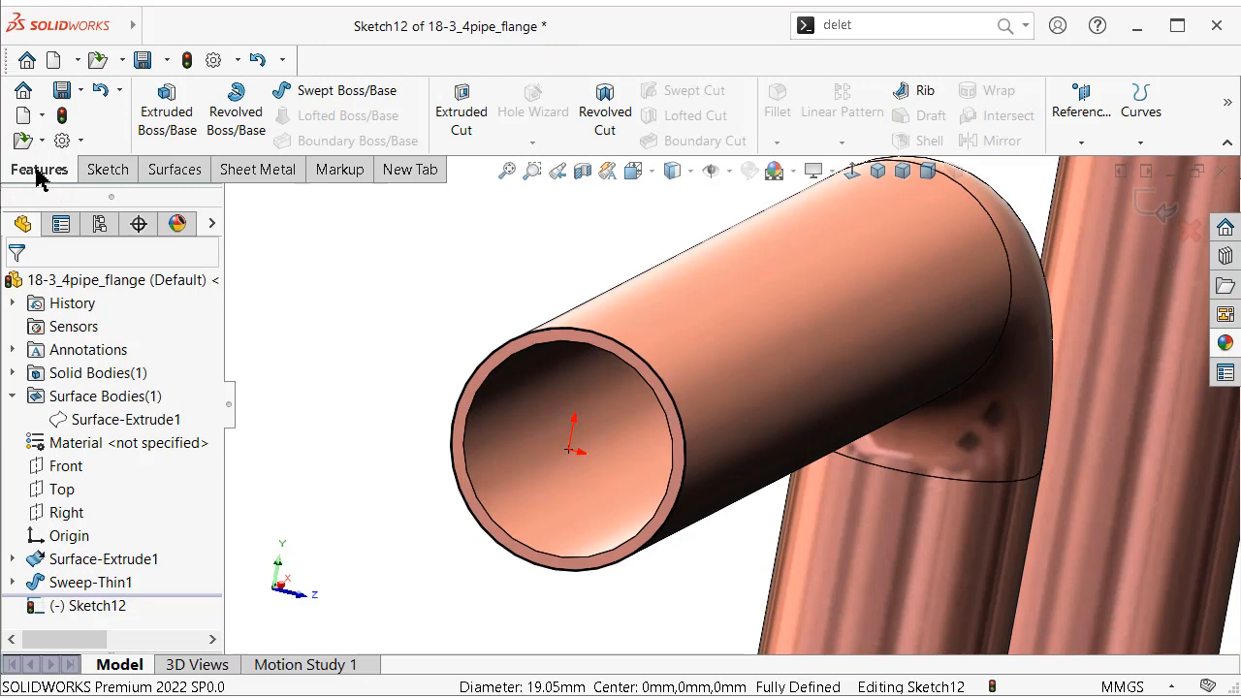
pyautogui.click(856, 175)
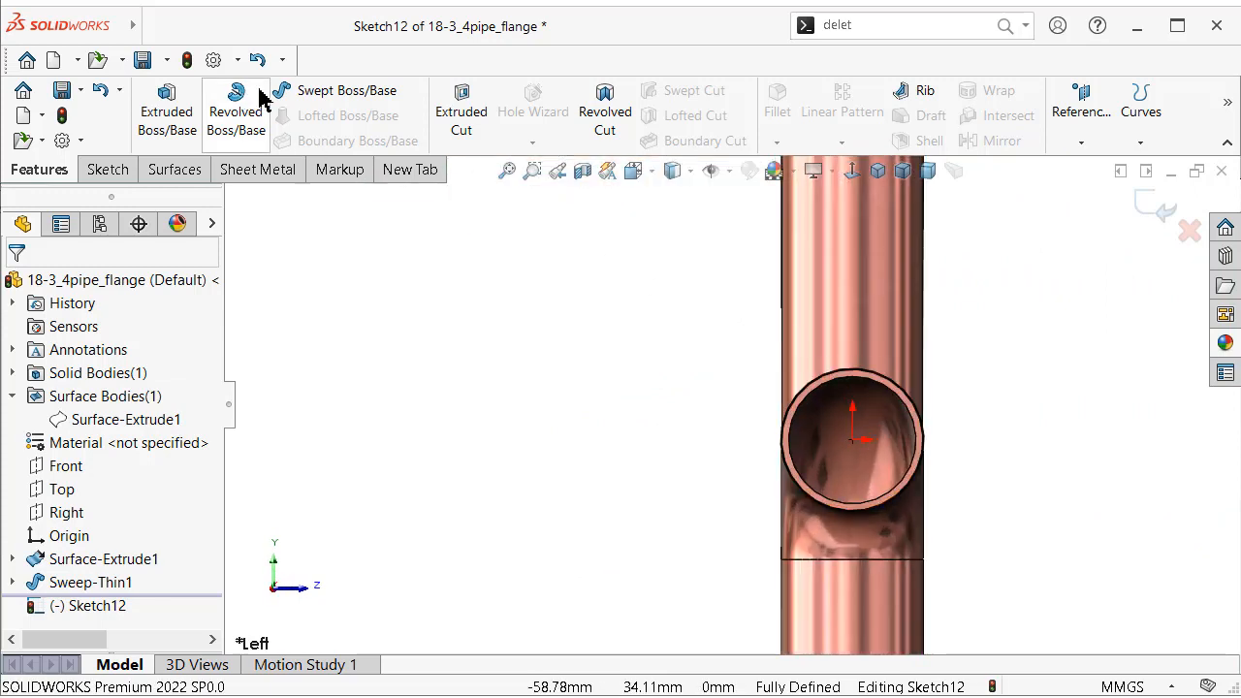
pyautogui.click(115, 170)
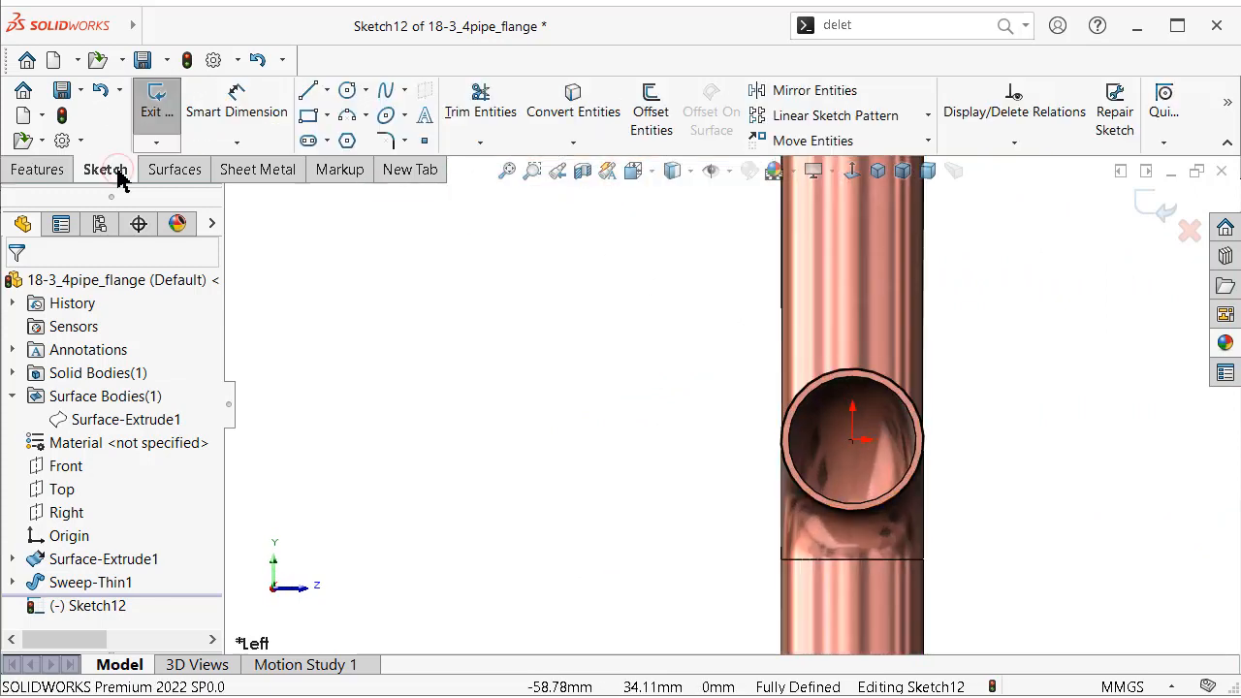
pyautogui.click(327, 91)
pyautogui.click(349, 138)
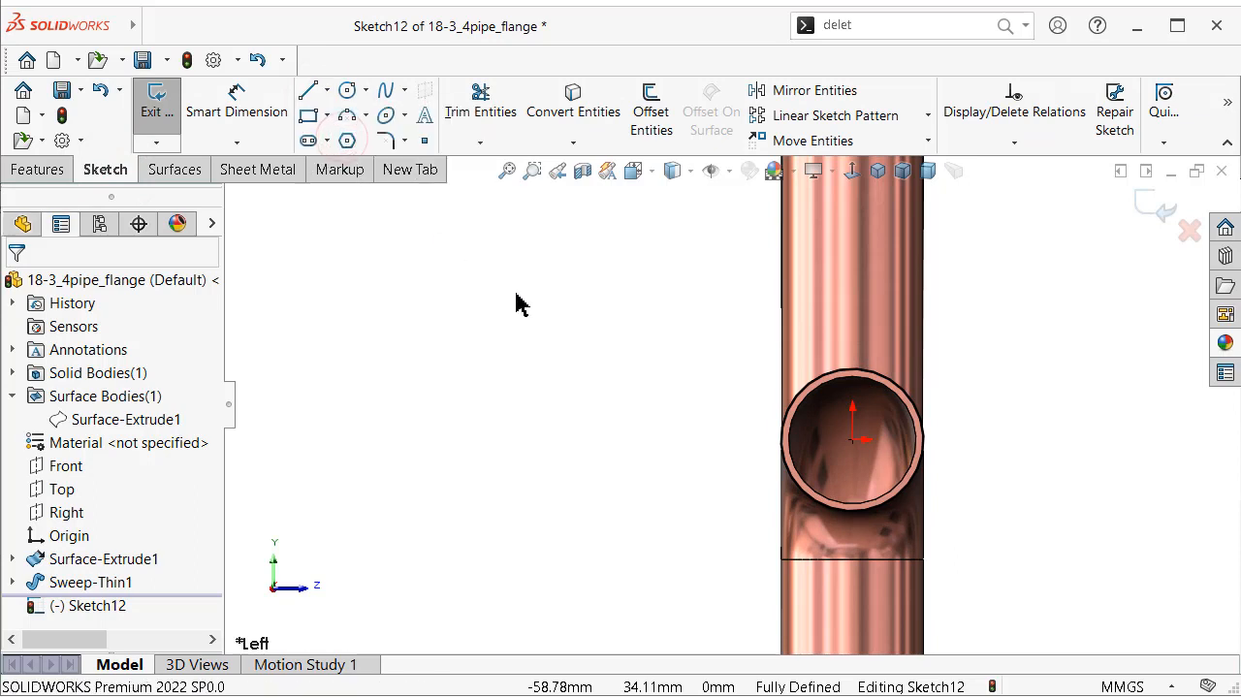
pyautogui.click(854, 440)
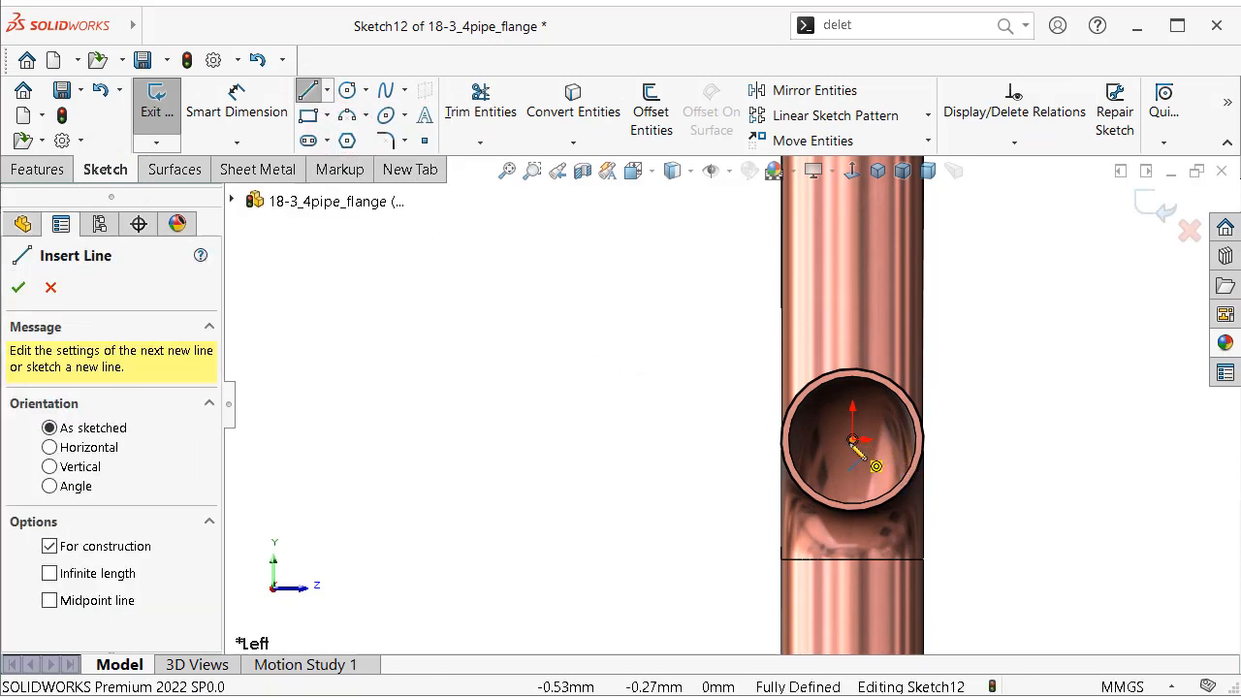
pyautogui.click(853, 284)
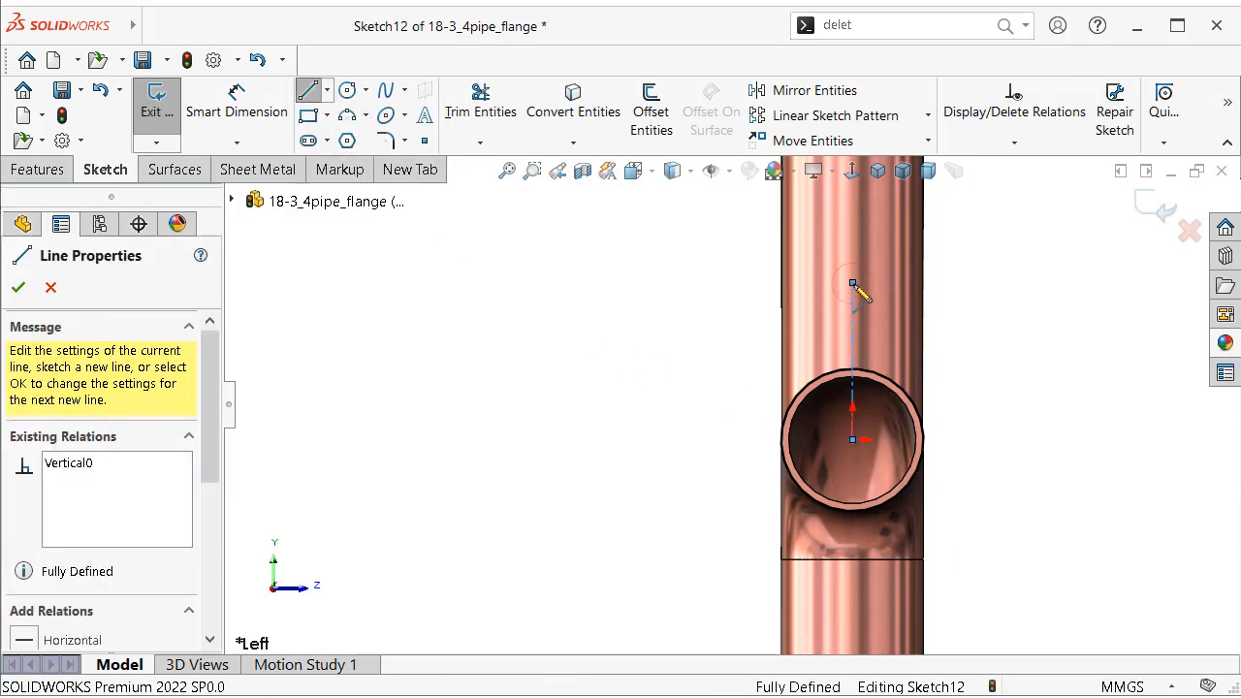
pyautogui.doubleClick(997, 297)
pyautogui.moveTo(1044, 389); pyautogui.dragTo(1028, 283, button='right')
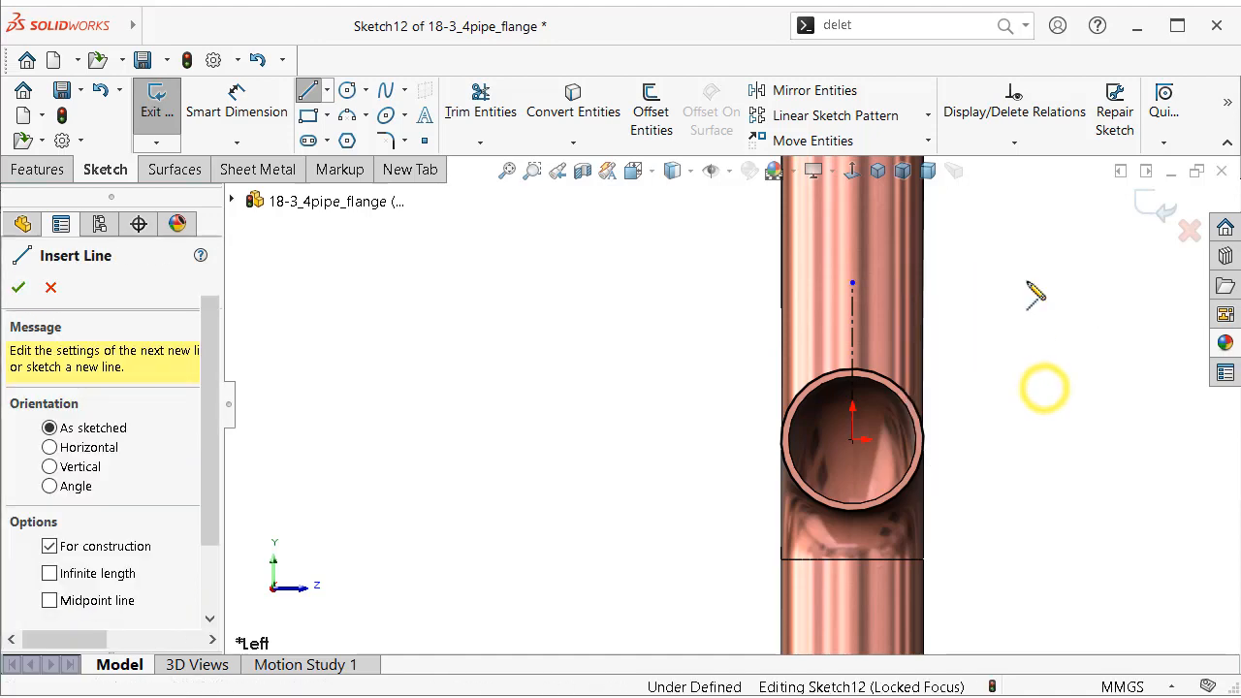
# Step: Dimension the vertical centerline's length and set it to 19.5 mm
pyautogui.click(862, 324)
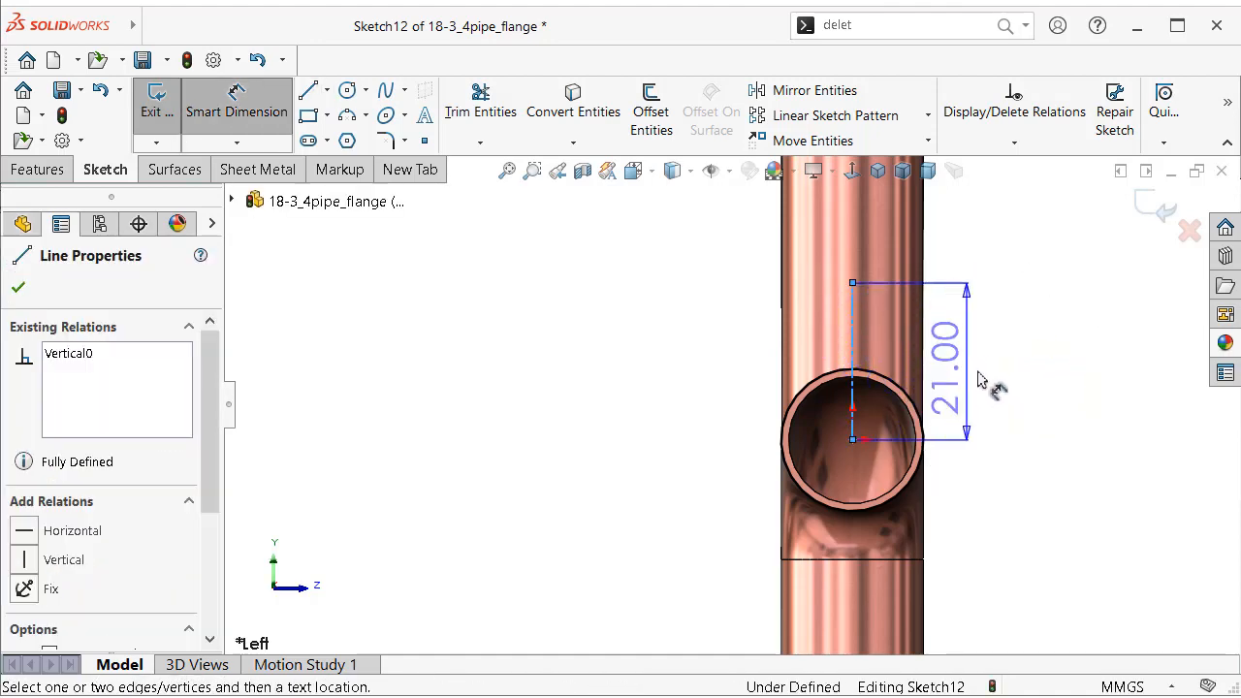
pyautogui.click(1036, 374)
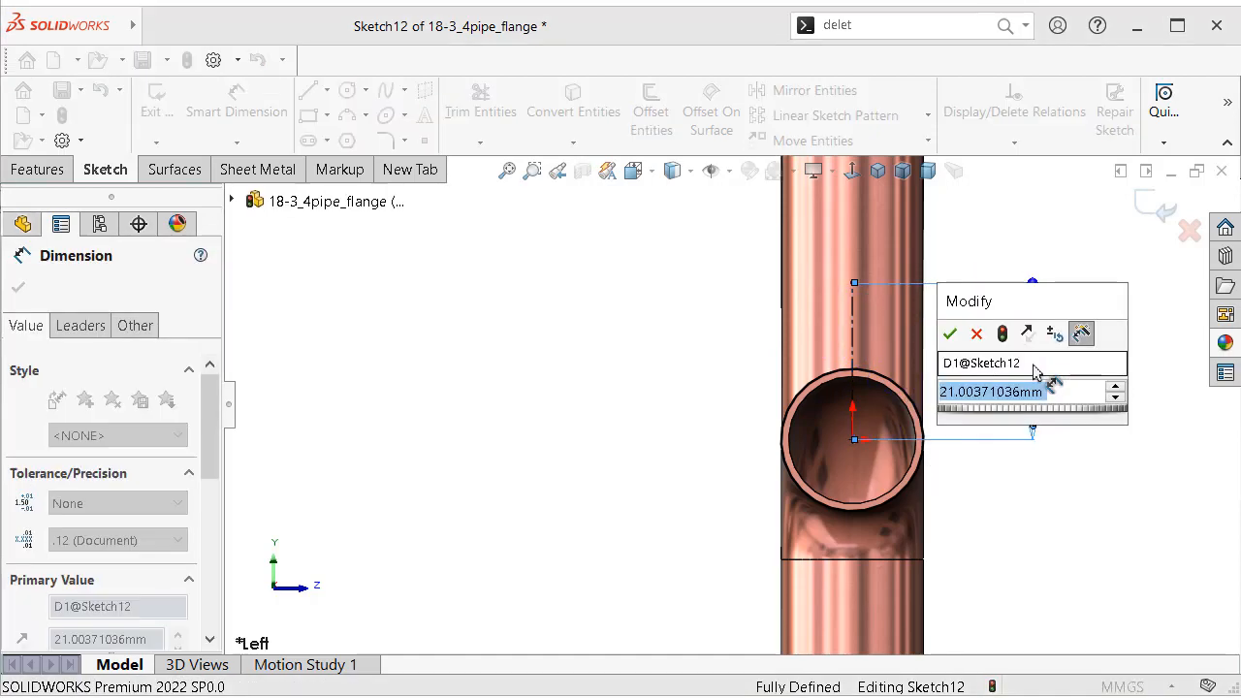
pyautogui.write('19')
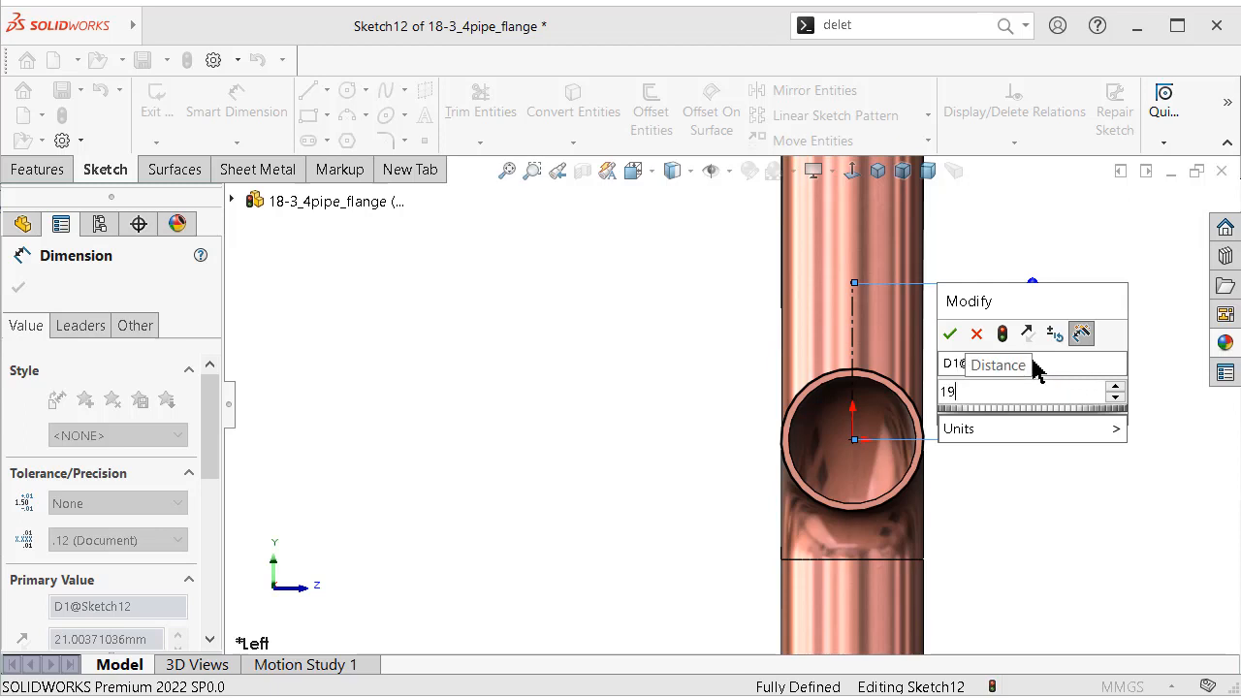
pyautogui.write('.')
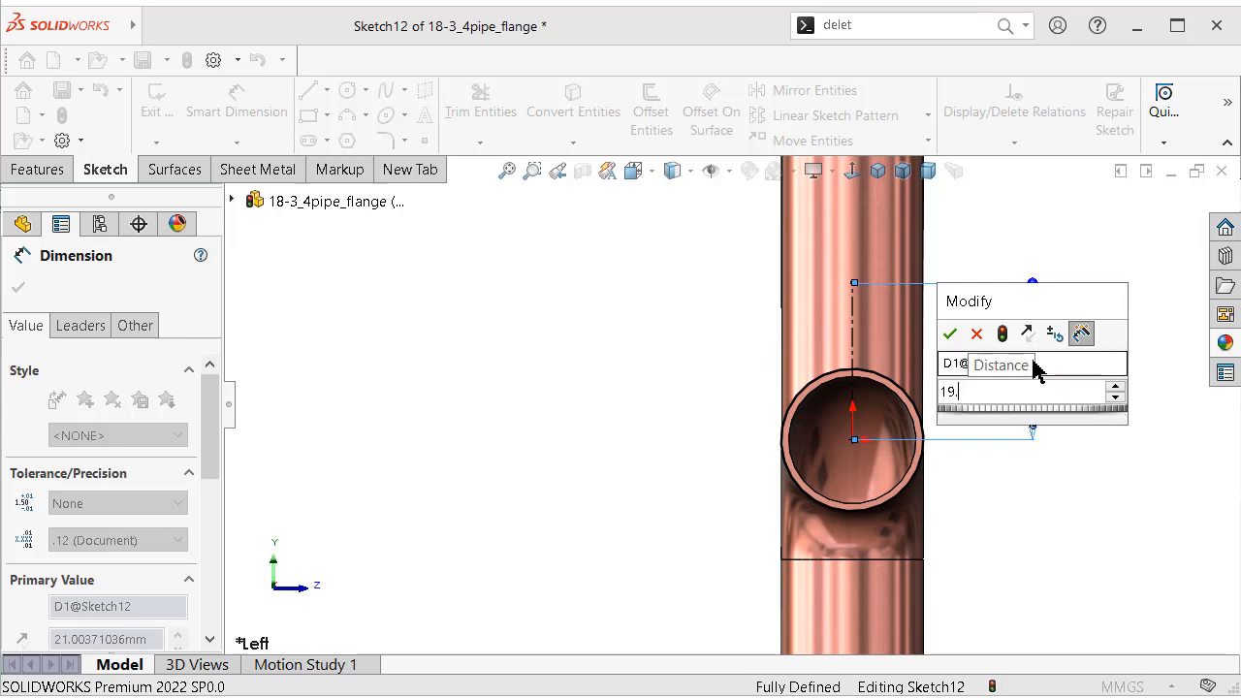
pyautogui.write('5')
pyautogui.press('Return')
pyautogui.click(1088, 405)
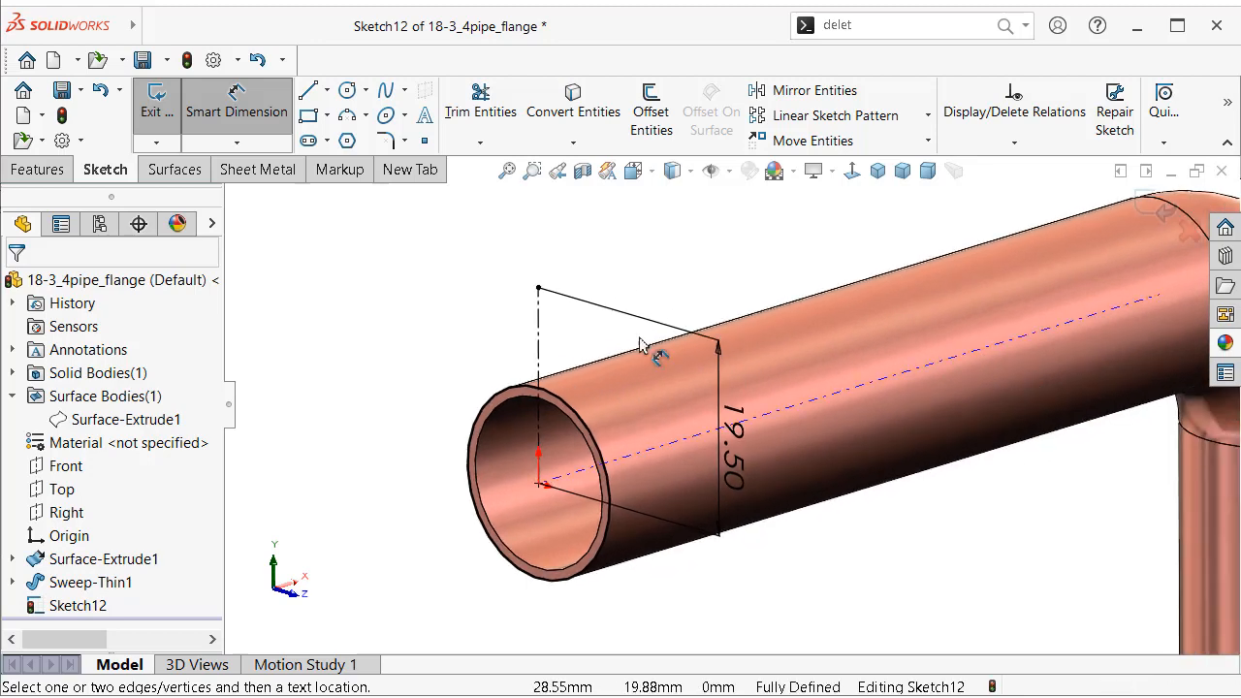
# Step: Start a blind boss extrude of the sketch circle, 4 mm deep, without merging the result and reversed back along the pipe
pyautogui.click(29, 172)
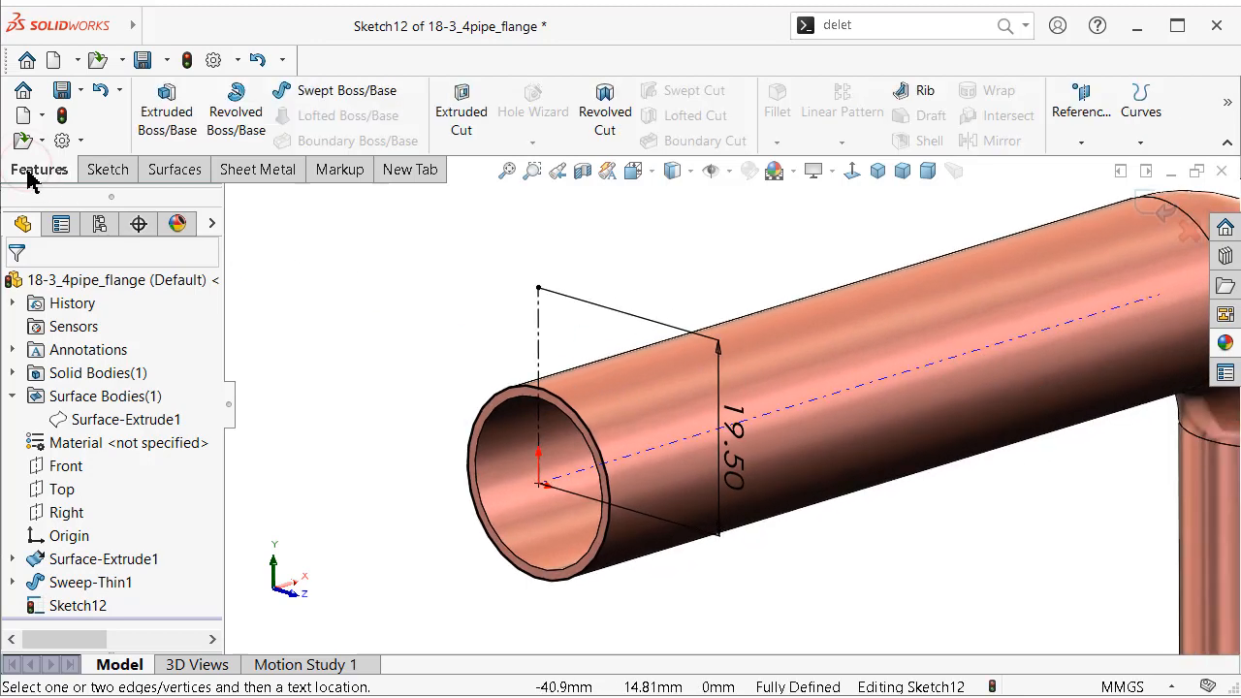
pyautogui.click(187, 117)
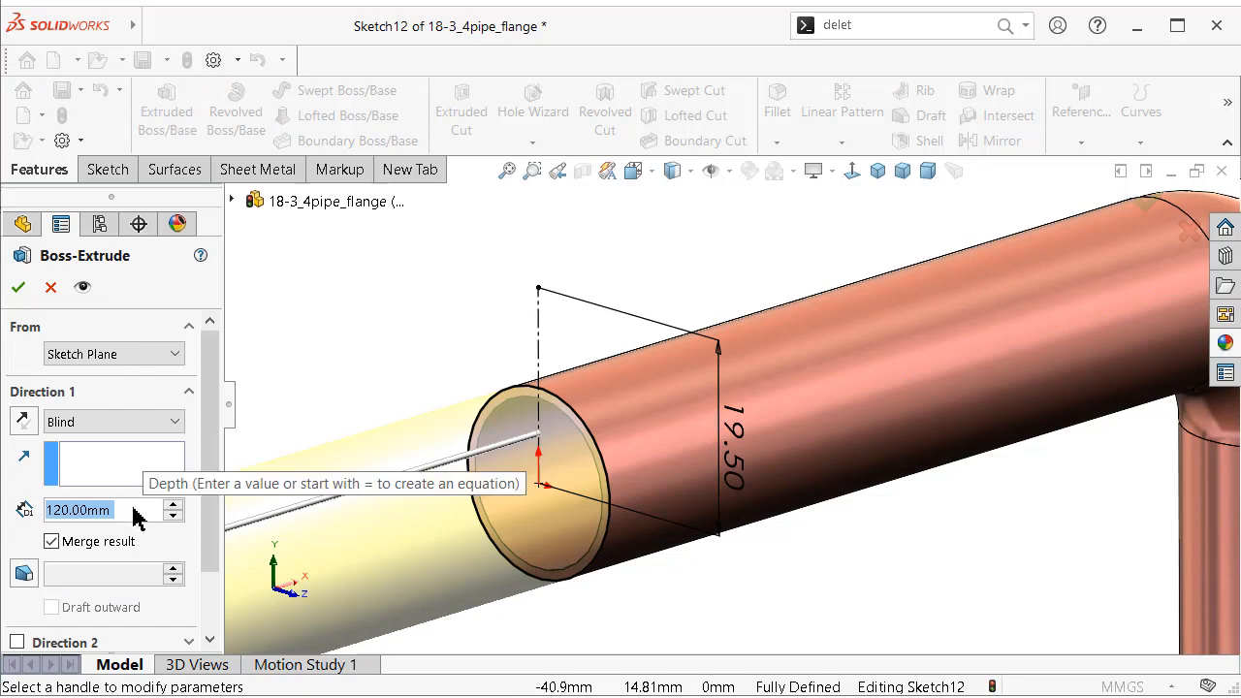
pyautogui.click(51, 542)
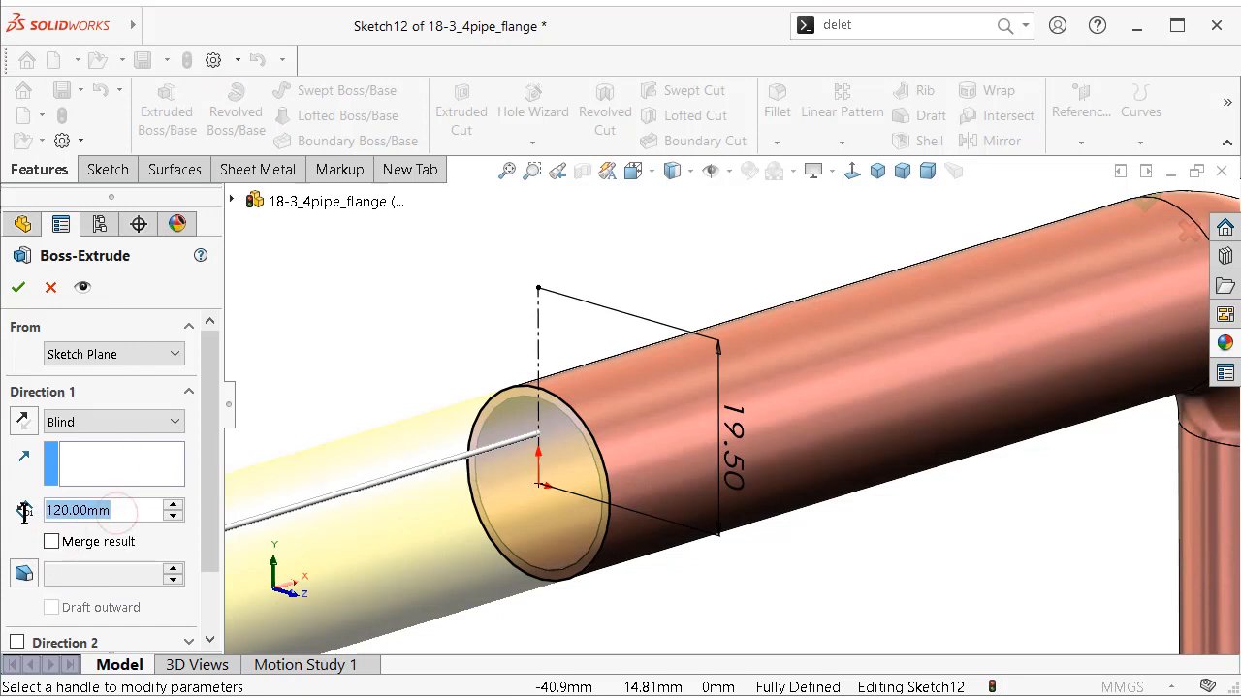
pyautogui.write('4')
pyautogui.press('Return')
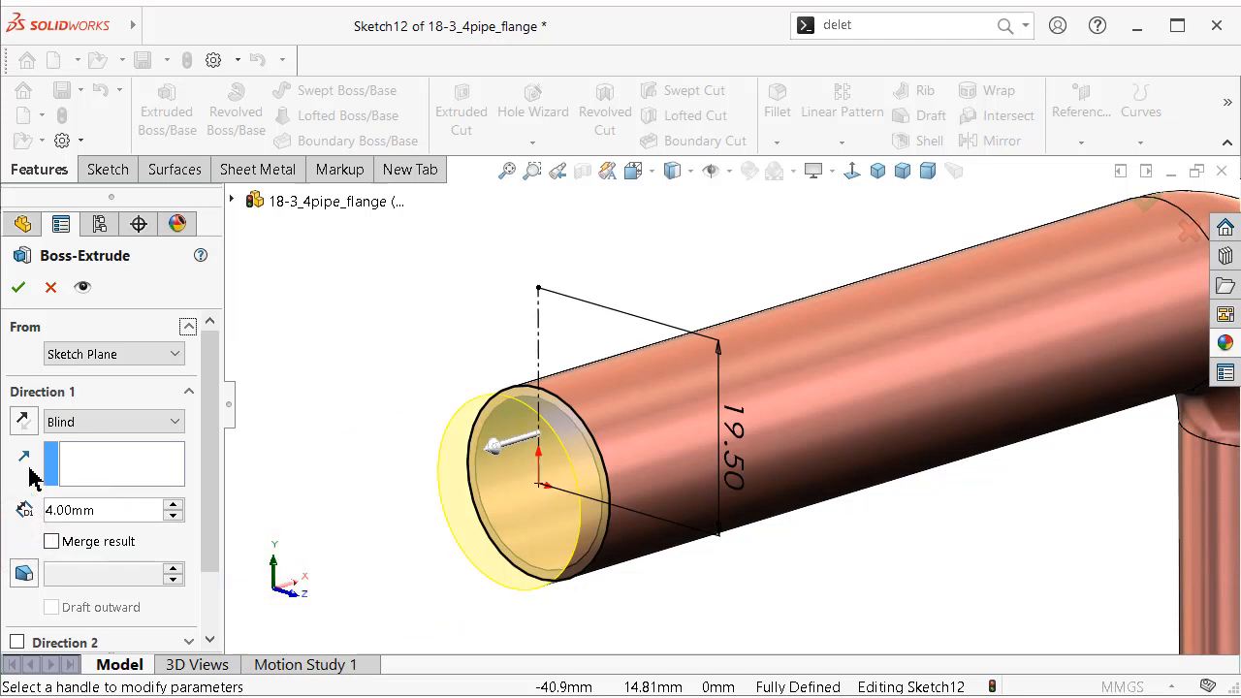
pyautogui.click(22, 422)
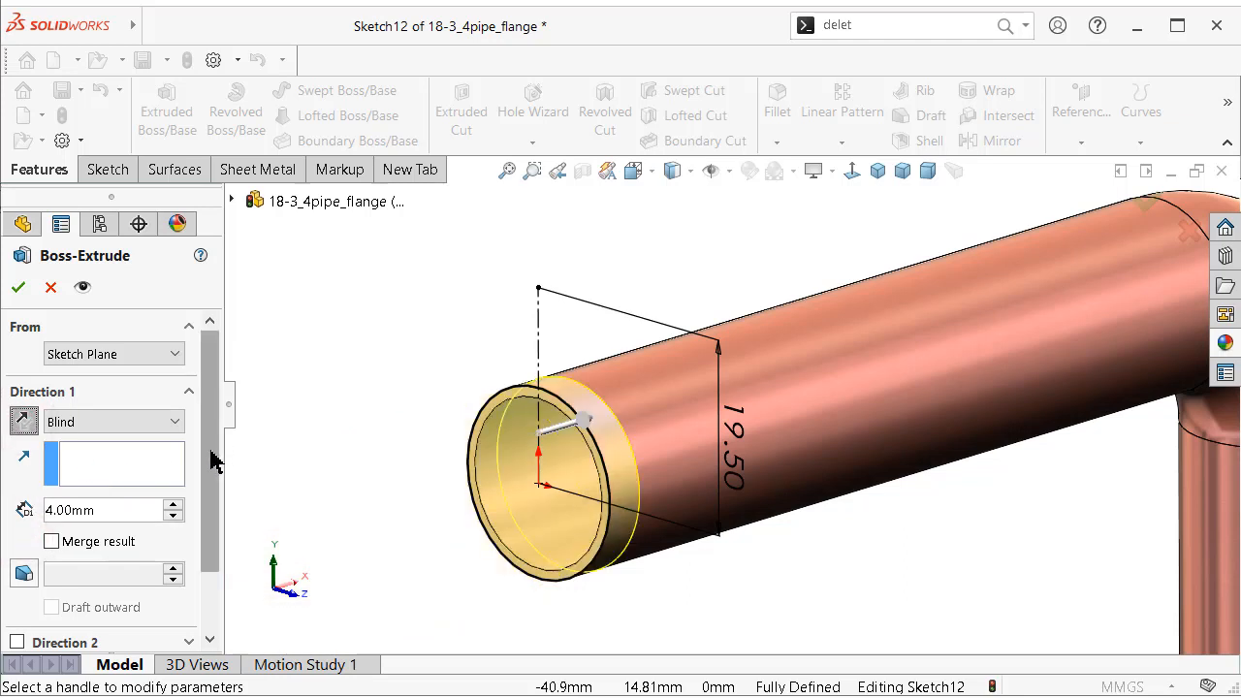
# Step: Make the extrude a one-direction thin feature with a 16 mm thickness and complete the flange disc
pyautogui.scroll(-2, 215, 463)
pyautogui.click(17, 596)
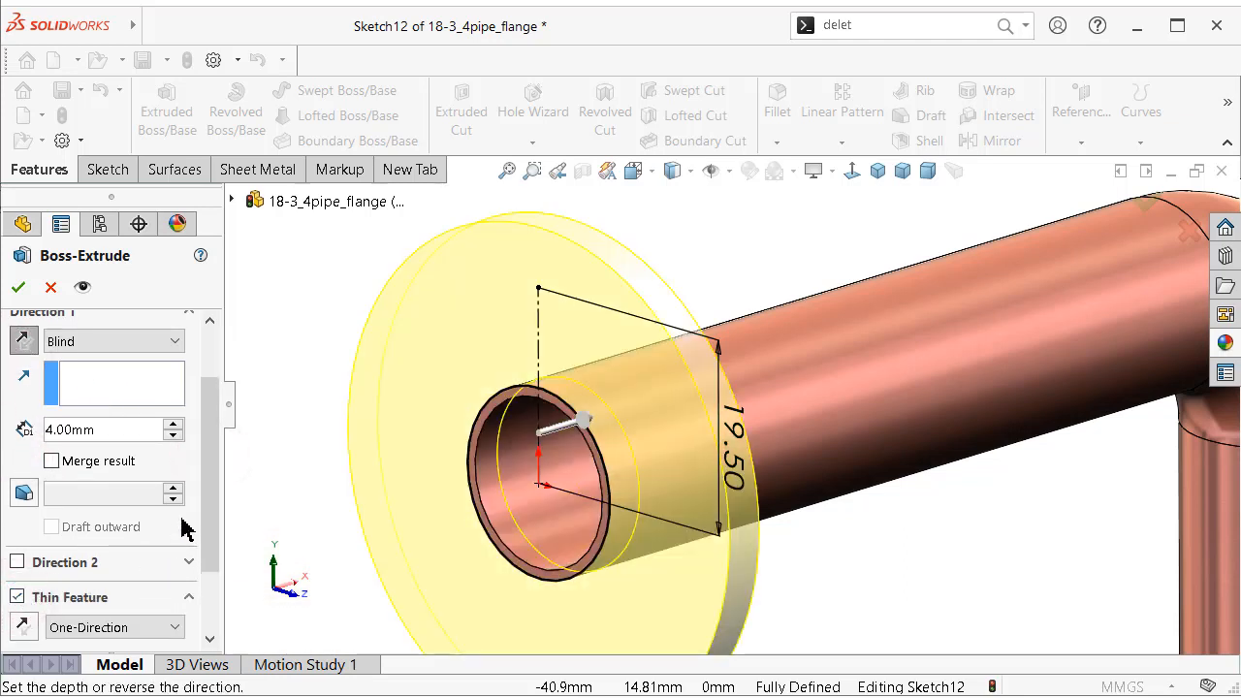
pyautogui.scroll(-2, 216, 501)
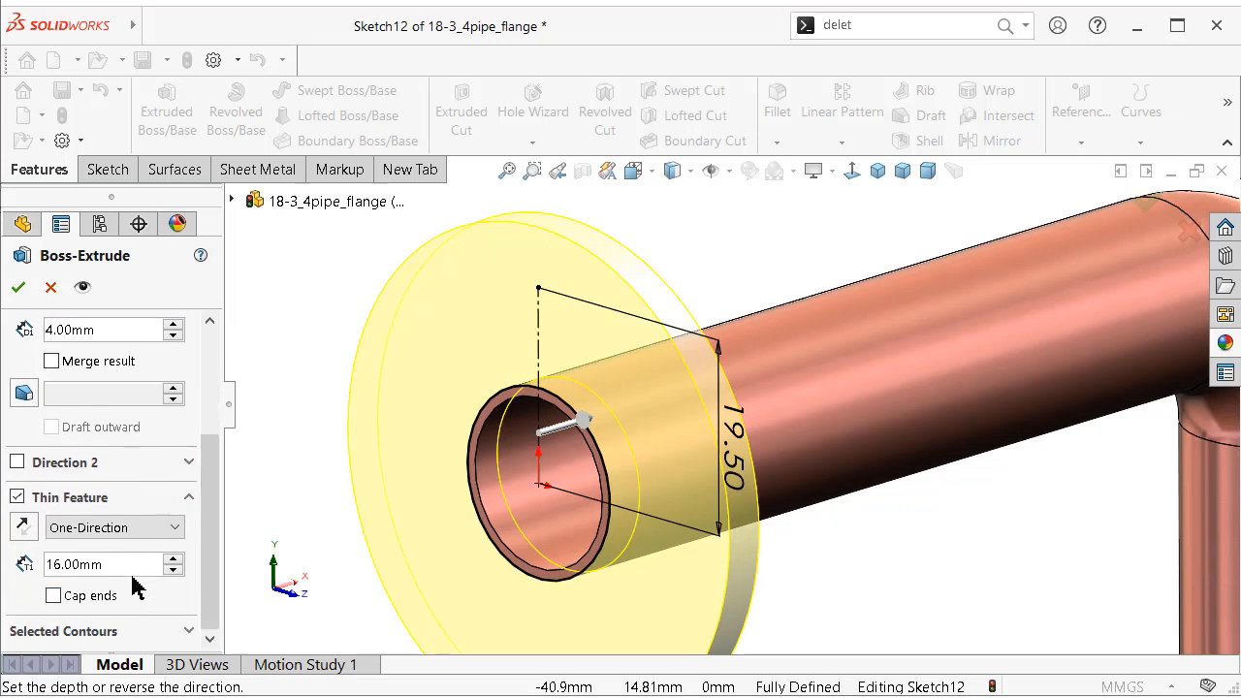
pyautogui.doubleClick(114, 565)
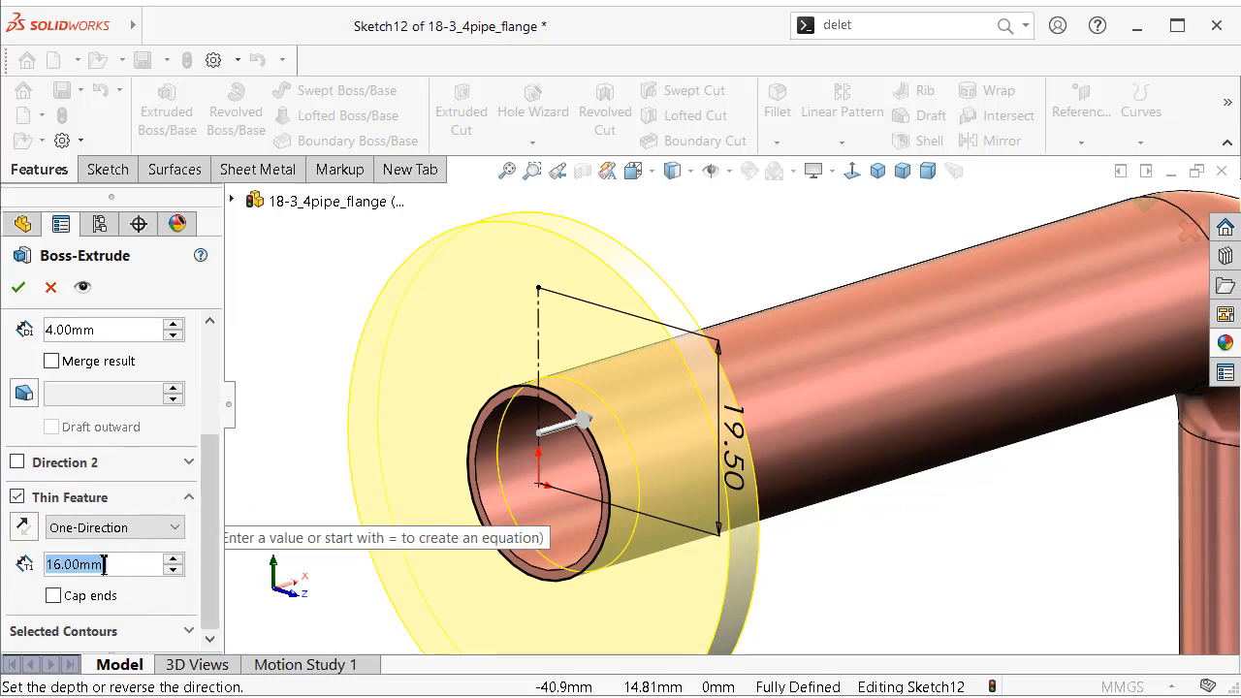
pyautogui.write('16')
pyautogui.press('Return')
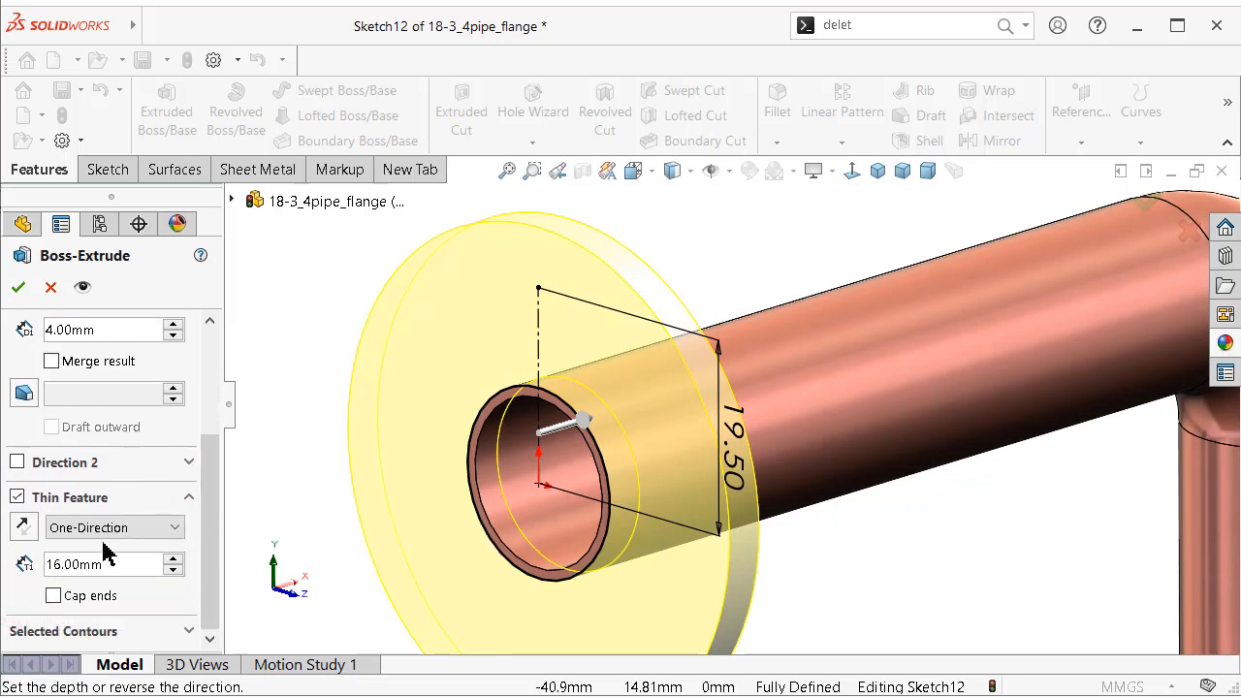
pyautogui.click(19, 288)
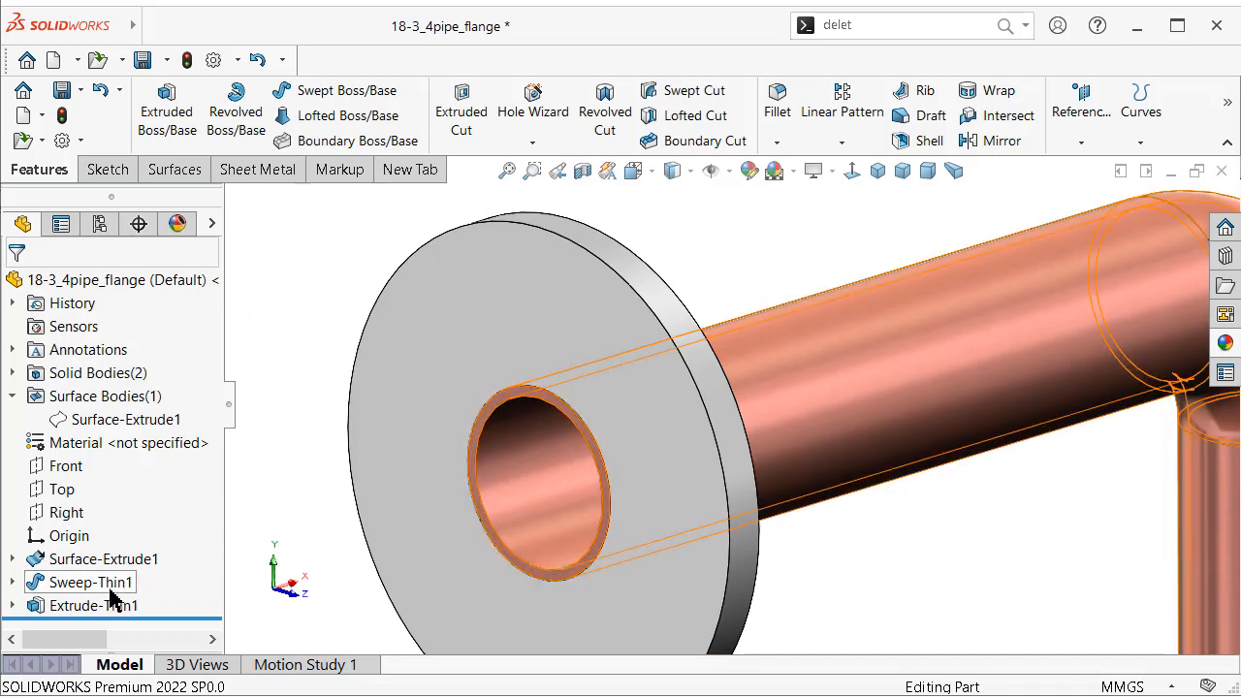
# Step: Show the flange disc's absorbed sketch in the model
pyautogui.click(13, 607)
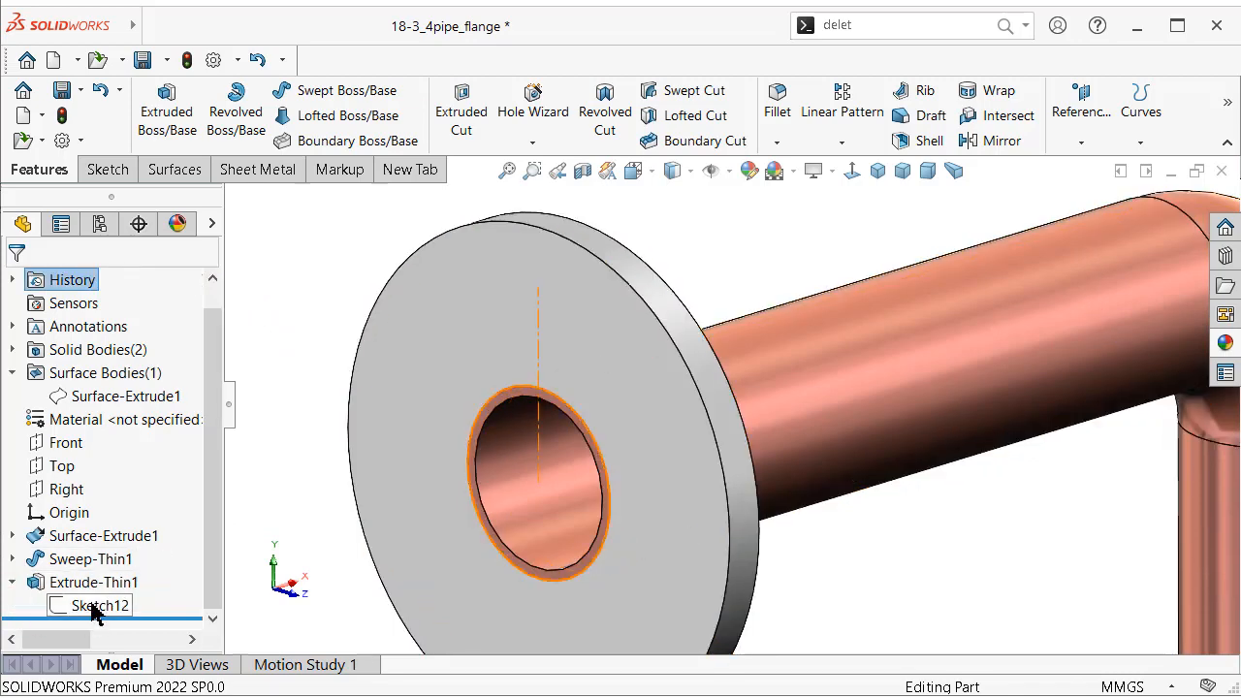
pyautogui.click(97, 606)
pyautogui.click(110, 579)
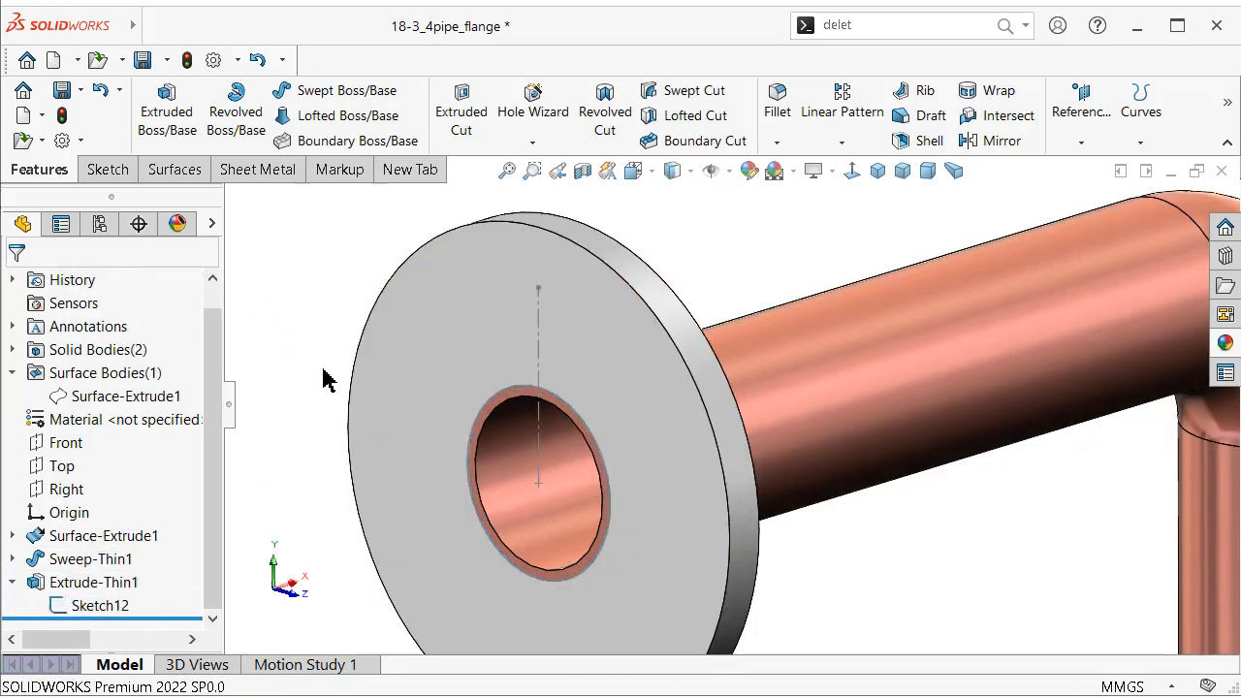
pyautogui.click(13, 582)
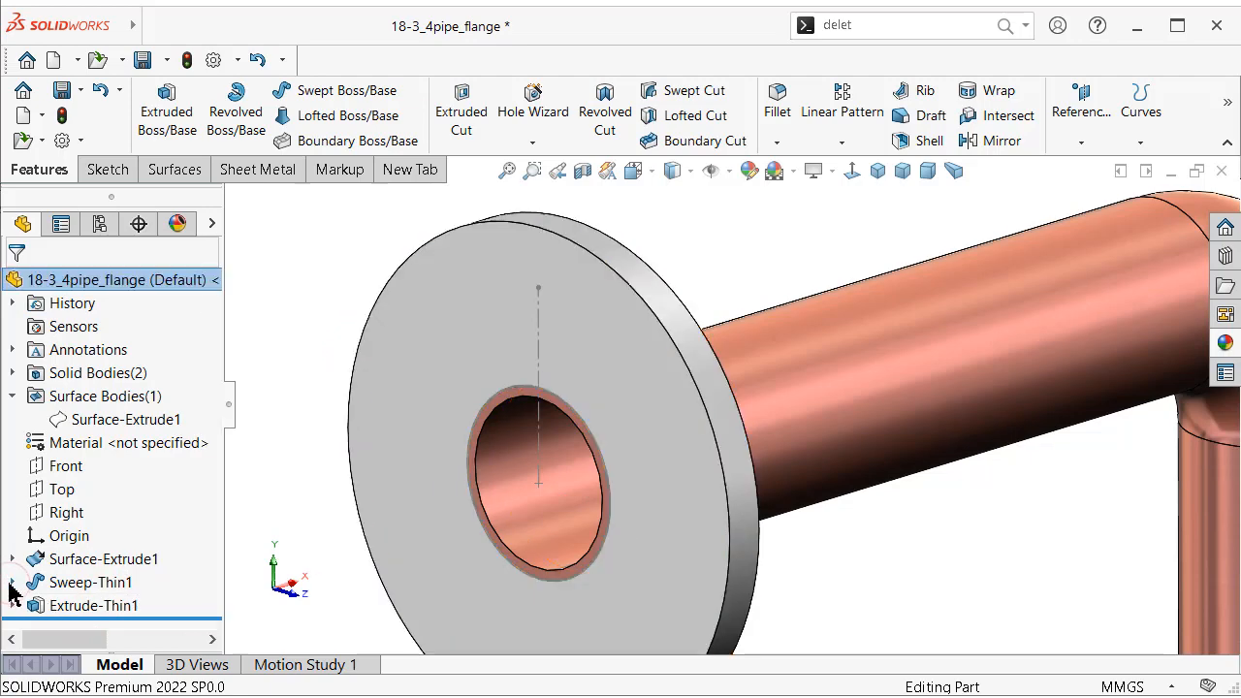
# Step: Start a second boss extrude from the shown sketch's circle, unmerged, reversed along the pipe and 12 mm deep
pyautogui.click(505, 401)
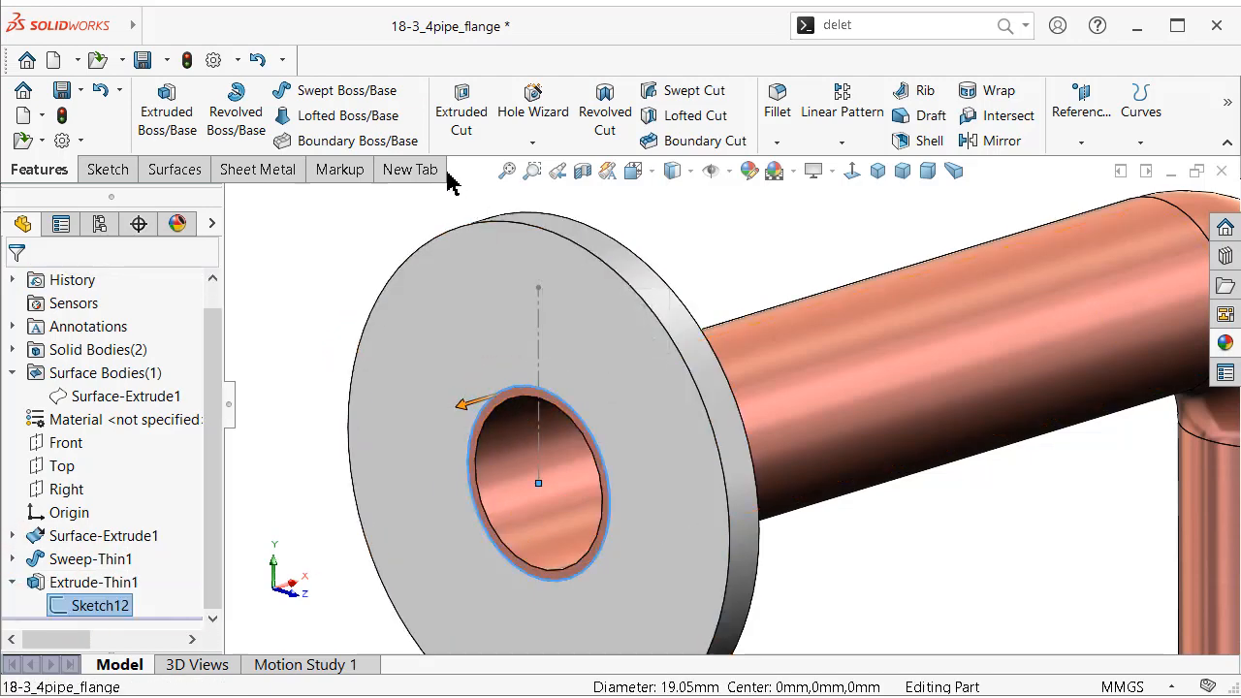
pyautogui.click(171, 114)
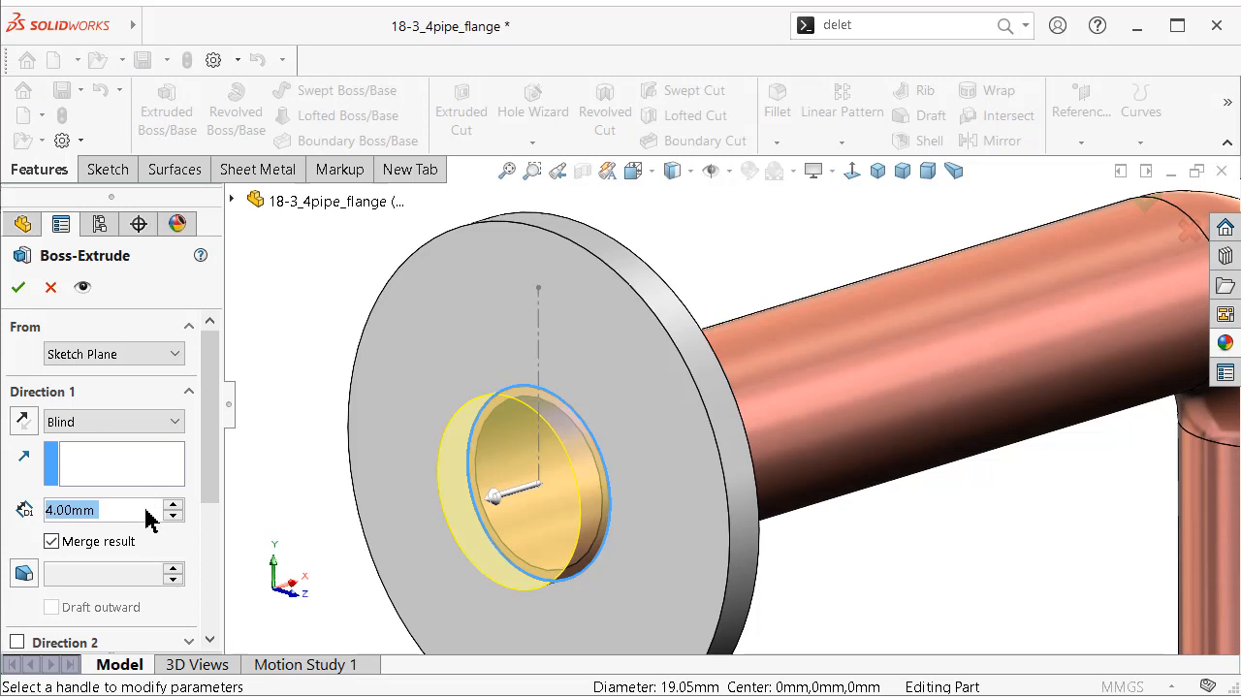
pyautogui.moveTo(209, 466); pyautogui.dragTo(218, 529)
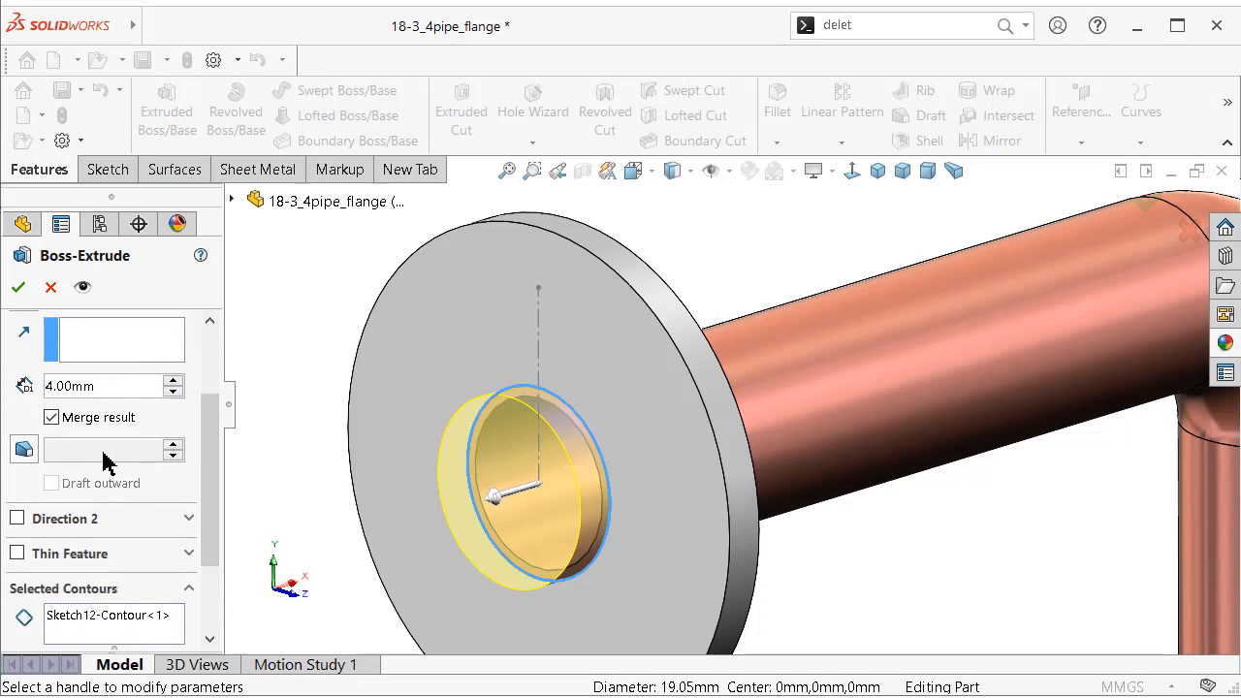
pyautogui.click(51, 418)
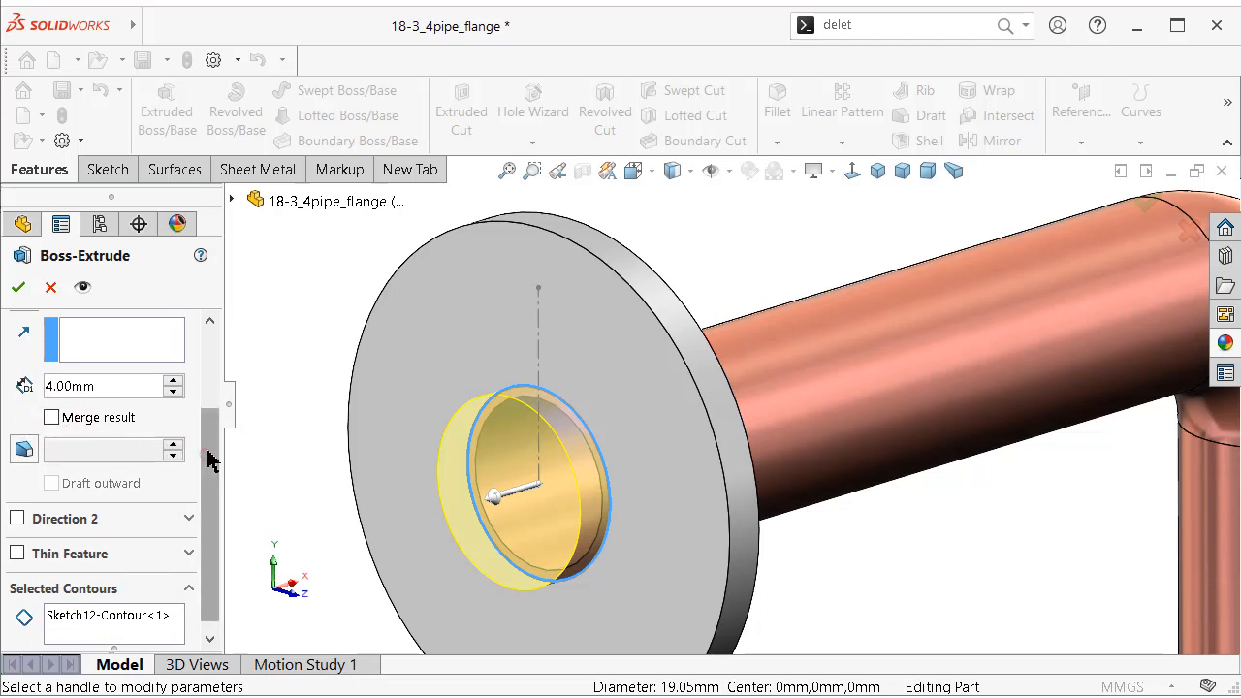
pyautogui.scroll(1, 138, 408)
pyautogui.click(24, 337)
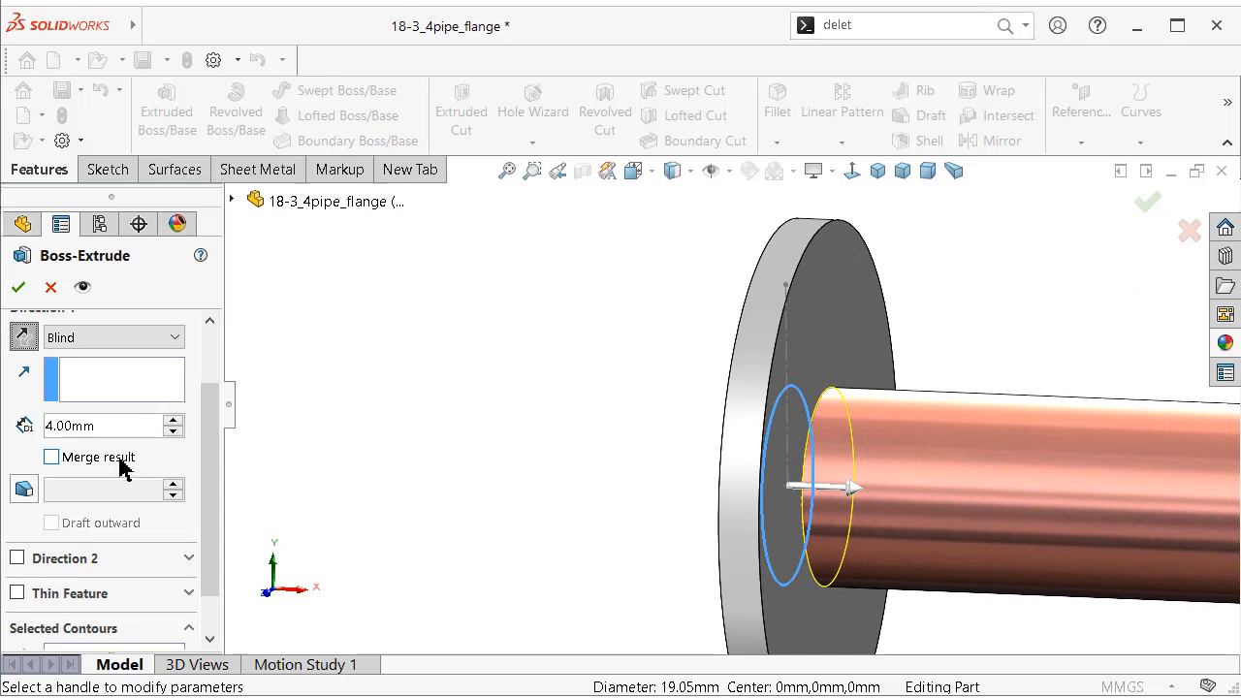
pyautogui.moveTo(101, 424); pyautogui.dragTo(46, 425)
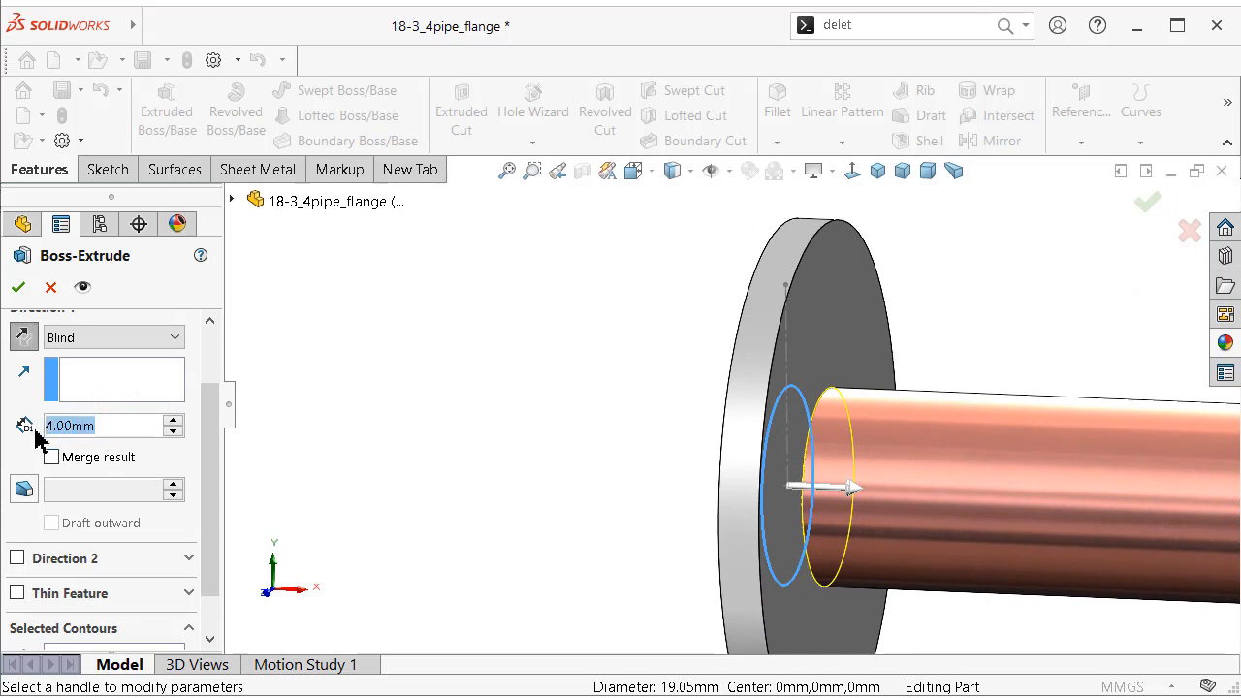
pyautogui.write('12')
pyautogui.press('Return')
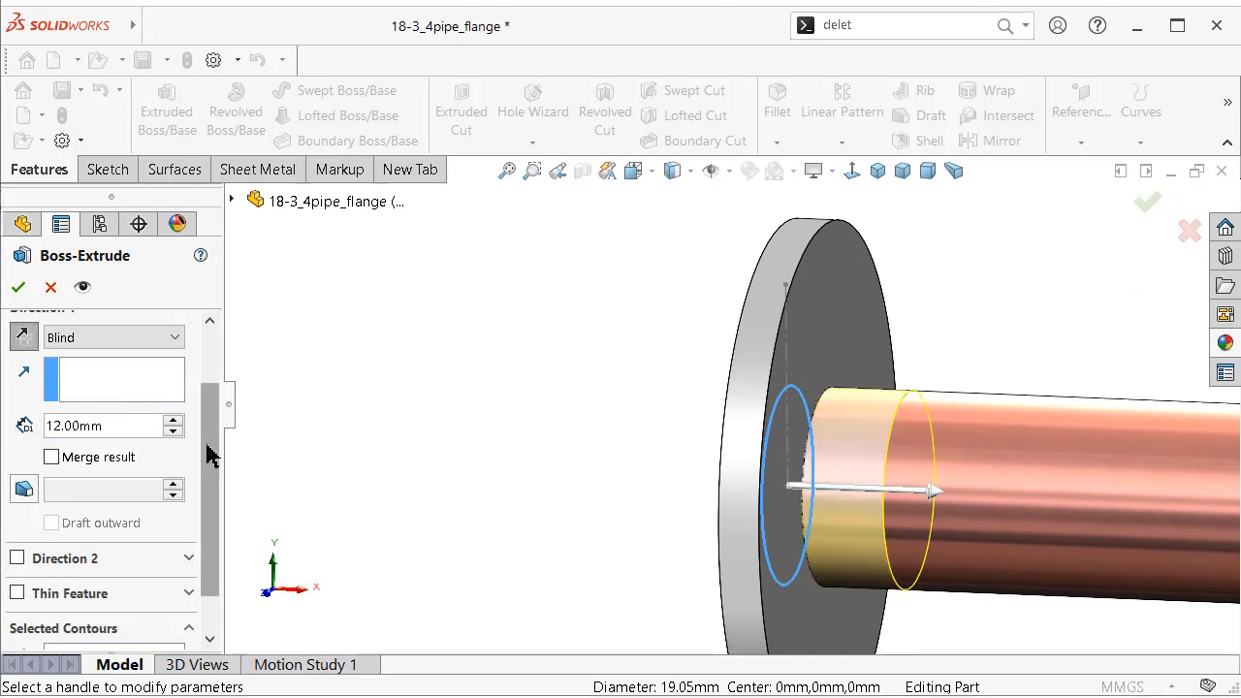
# Step: Make the second extrude a one-direction thin feature 4 mm thick and complete the collar behind the flange disc
pyautogui.scroll(-2, 210, 463)
pyautogui.click(18, 542)
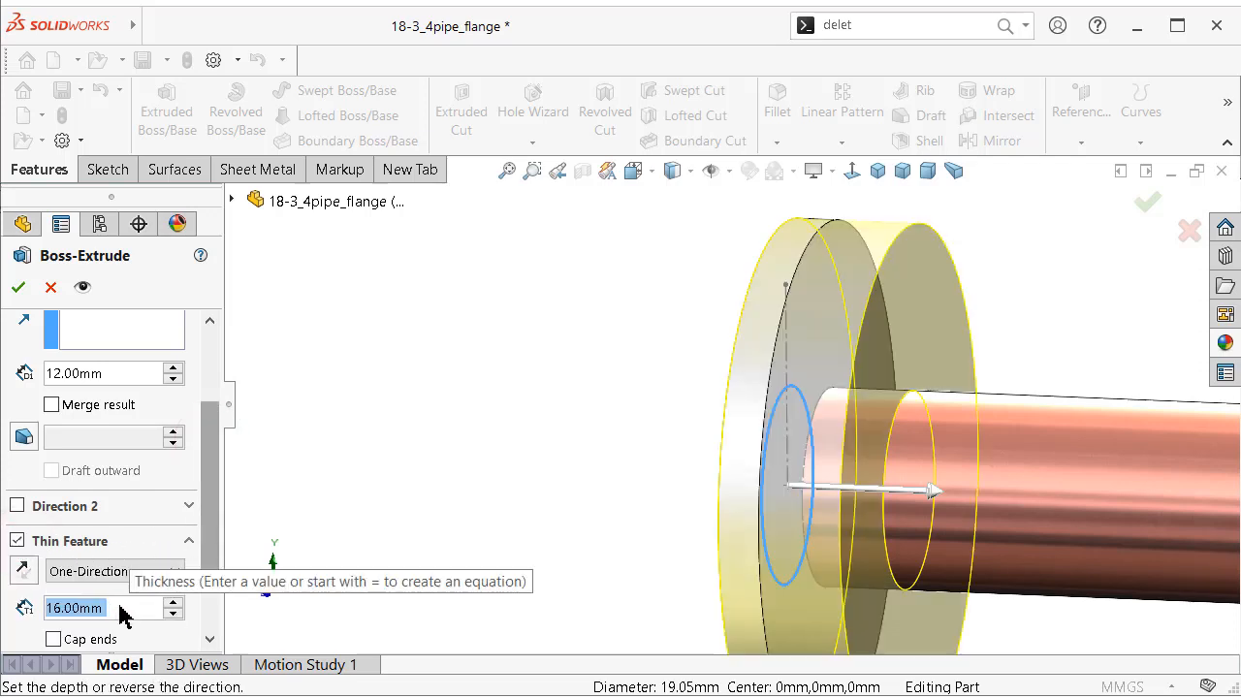
pyautogui.write('4')
pyautogui.press('Return')
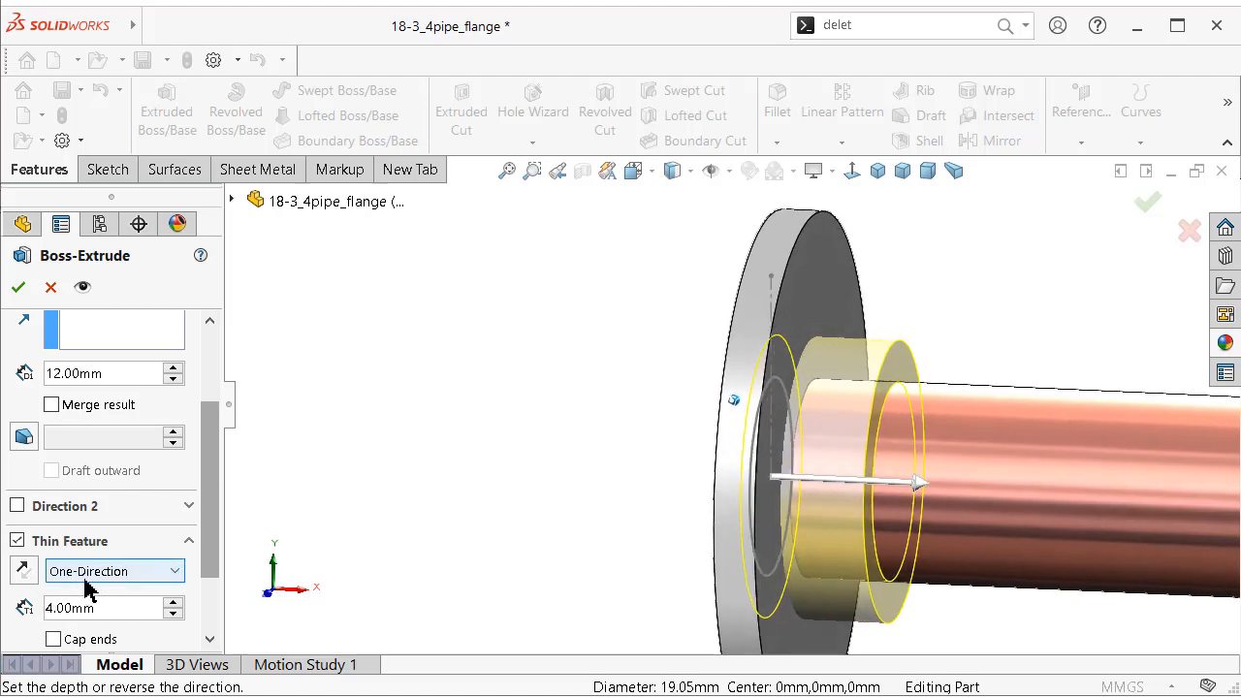
pyautogui.click(18, 289)
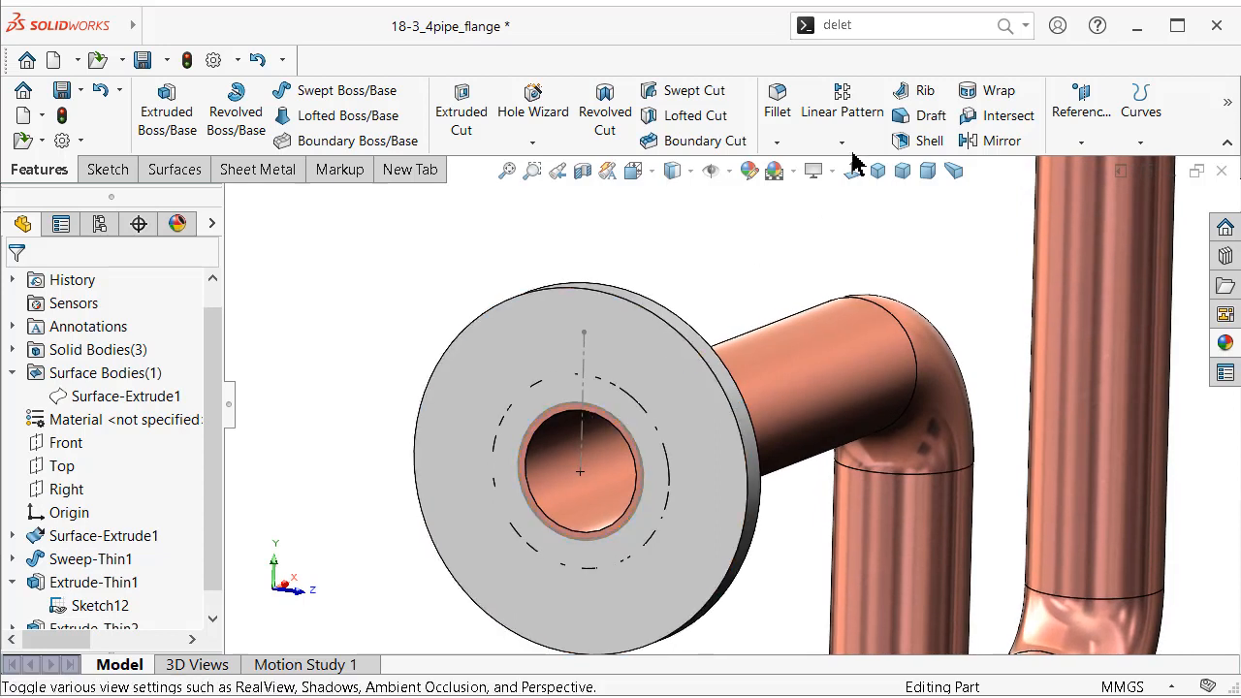
# Step: Edit the flange disc's sketch to circularly pattern its 19.5 mm construction line about the centre, four equally spaced instances over 360°, and exit the sketch
pyautogui.click(583, 355)
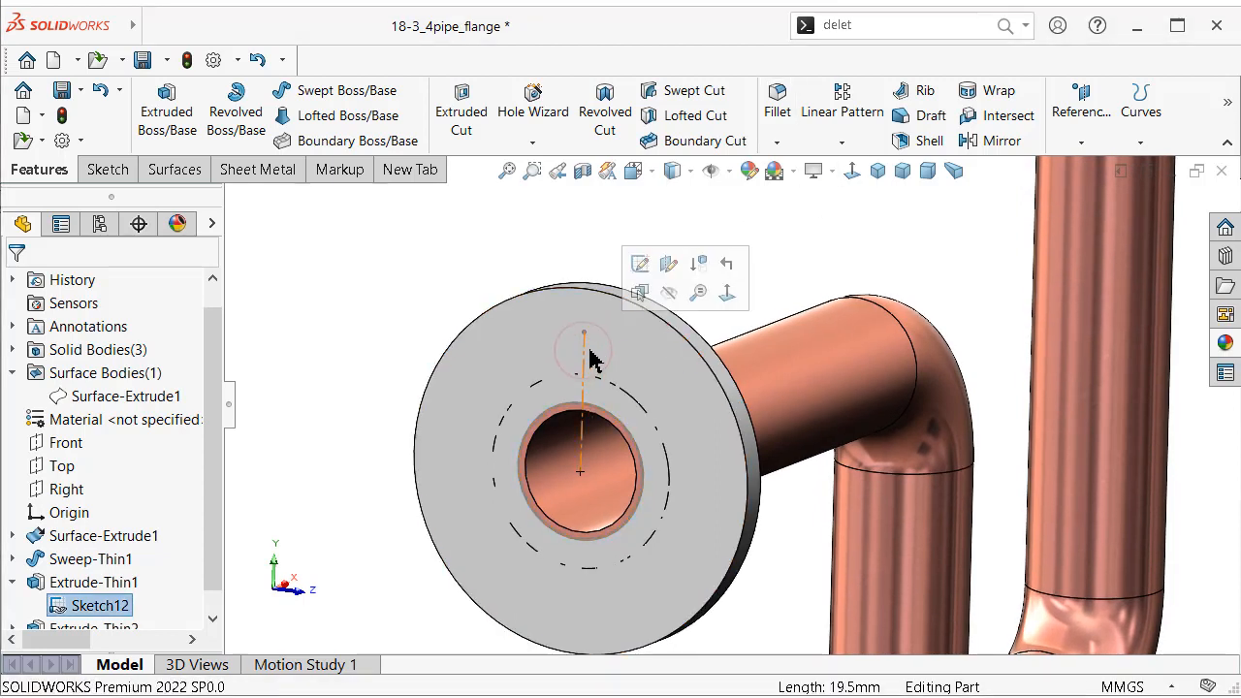
pyautogui.click(639, 267)
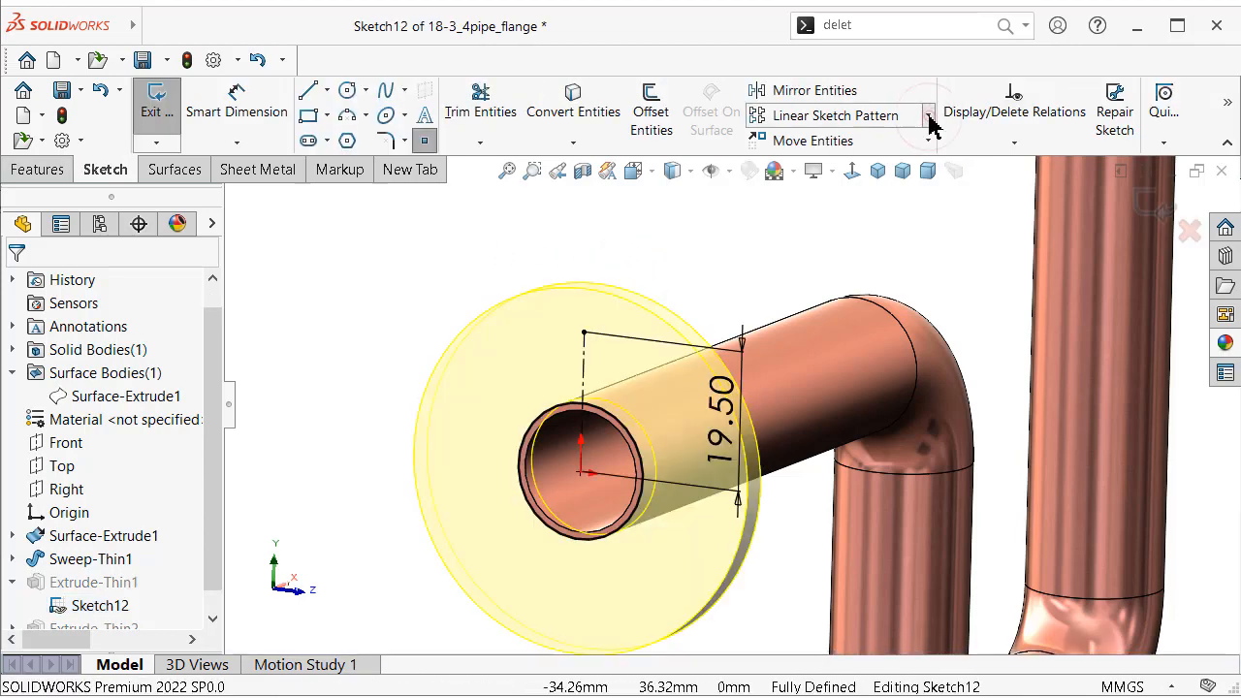
pyautogui.click(928, 116)
pyautogui.click(914, 168)
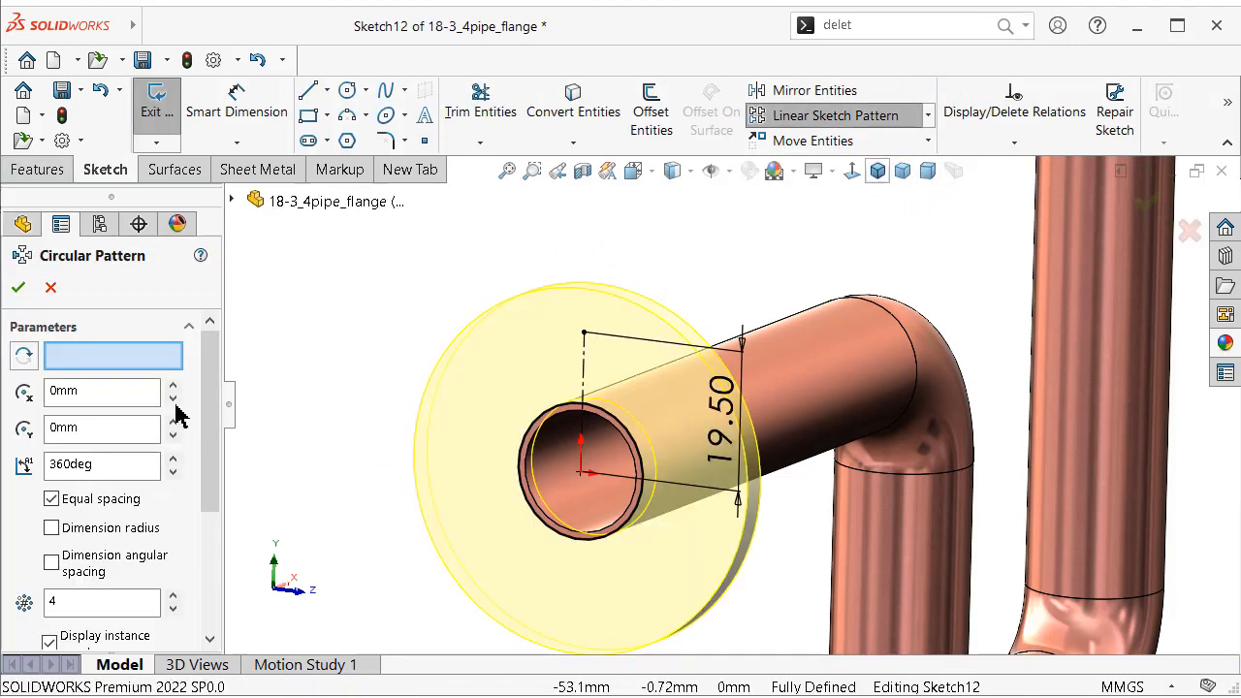
pyautogui.click(540, 423)
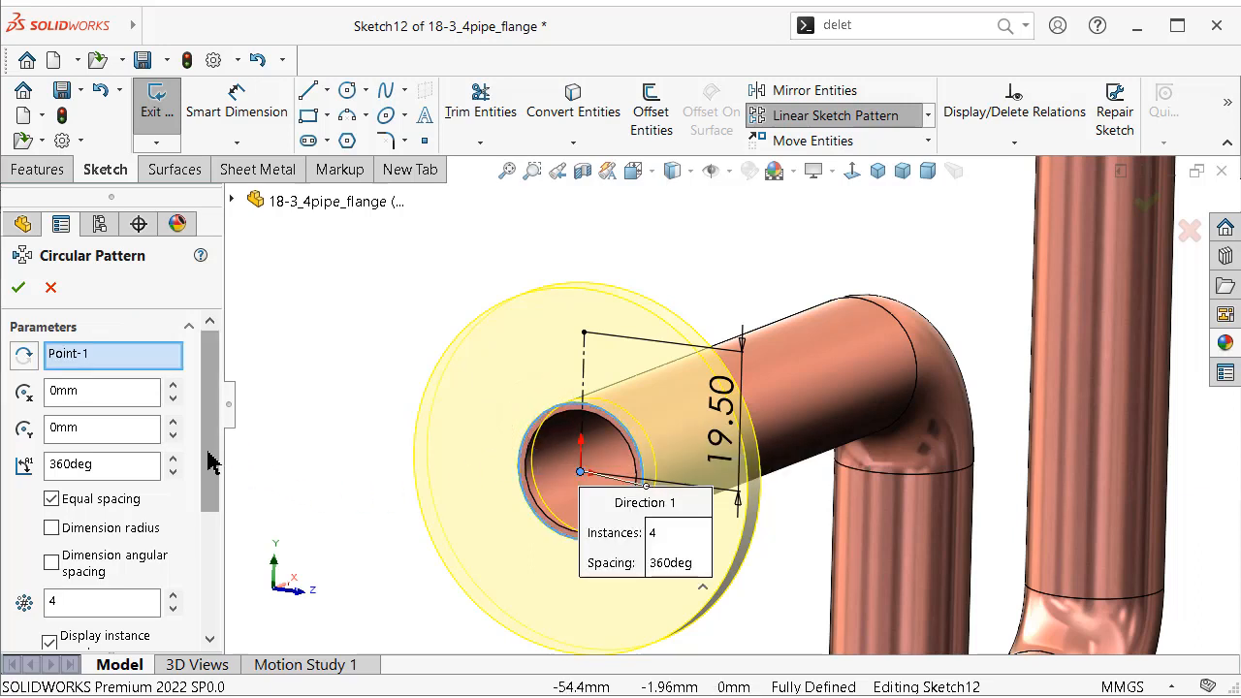
pyautogui.moveTo(210, 457); pyautogui.dragTo(201, 591)
pyautogui.click(131, 572)
pyautogui.rightClick(131, 575)
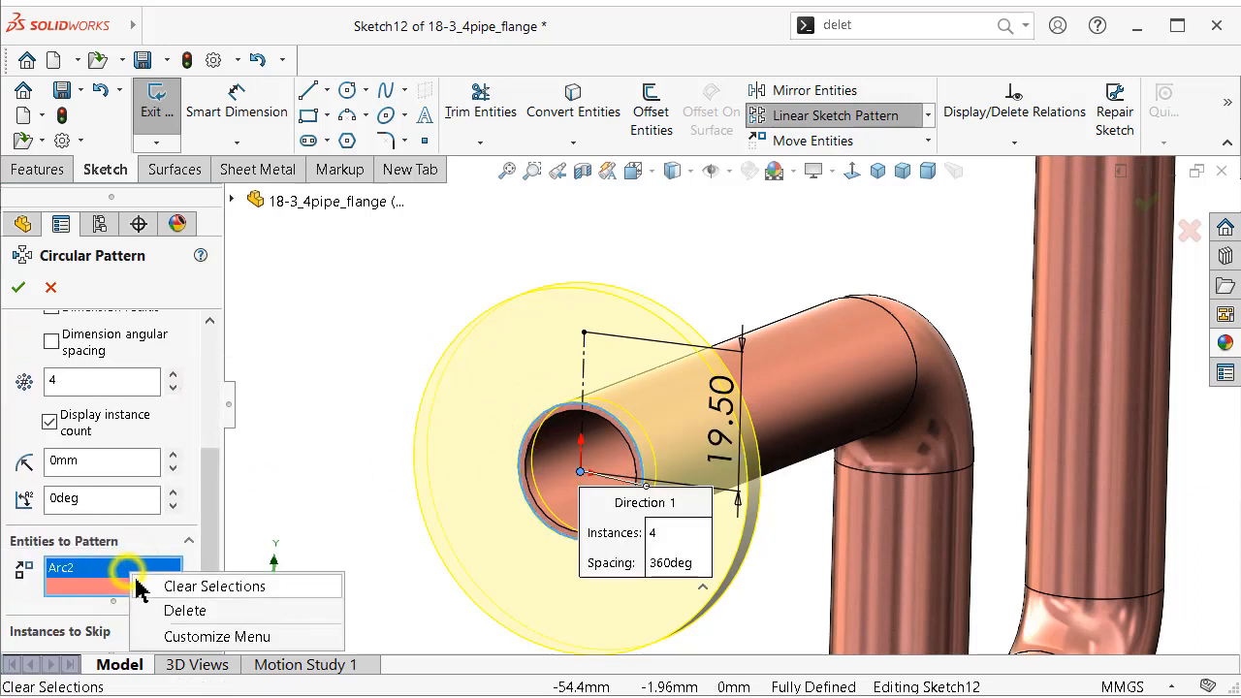
pyautogui.click(161, 612)
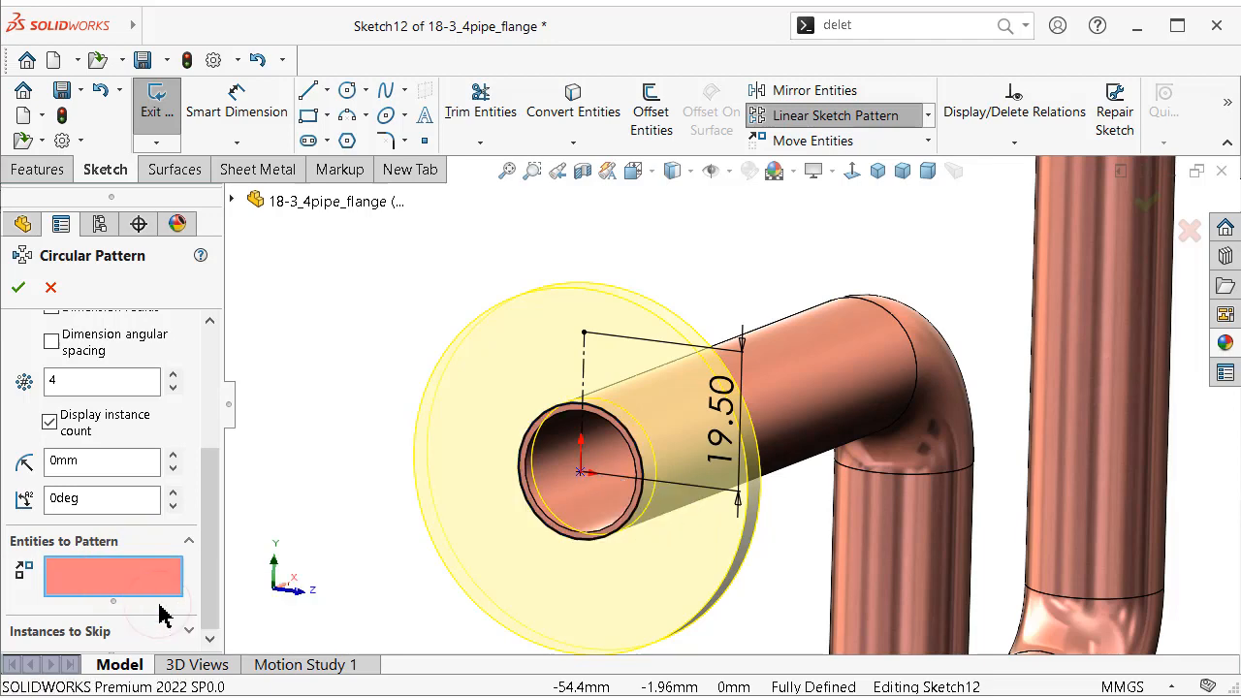
pyautogui.click(587, 378)
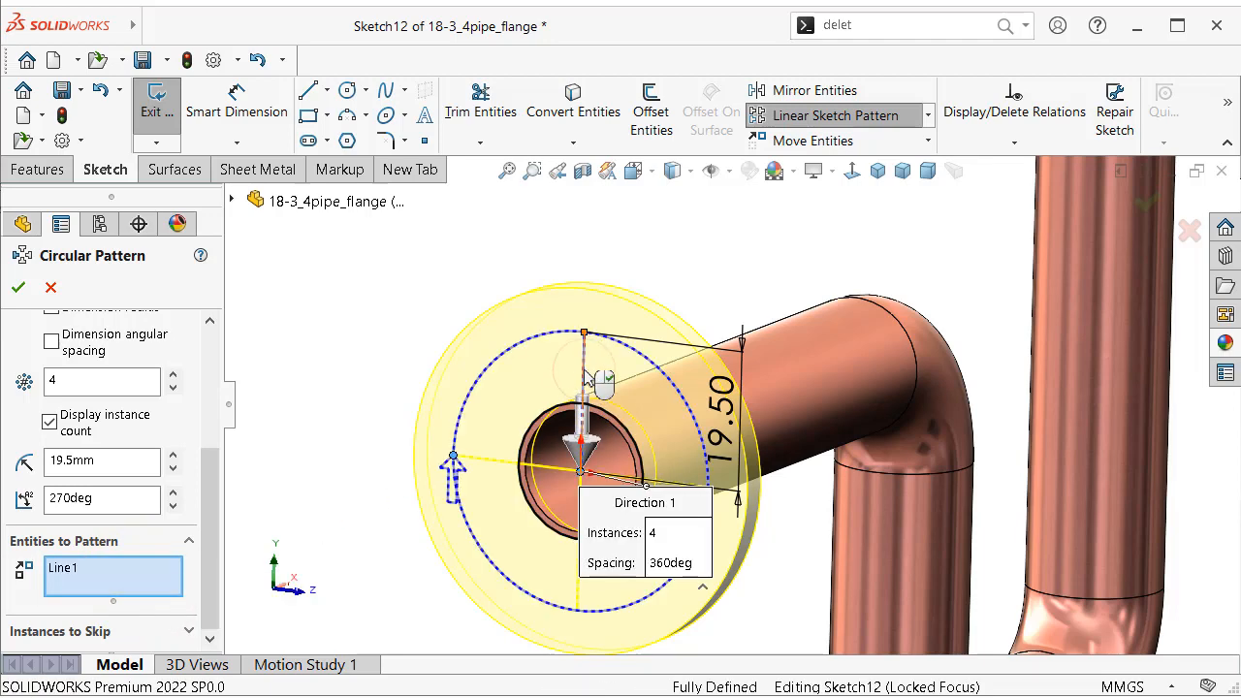
pyautogui.click(18, 289)
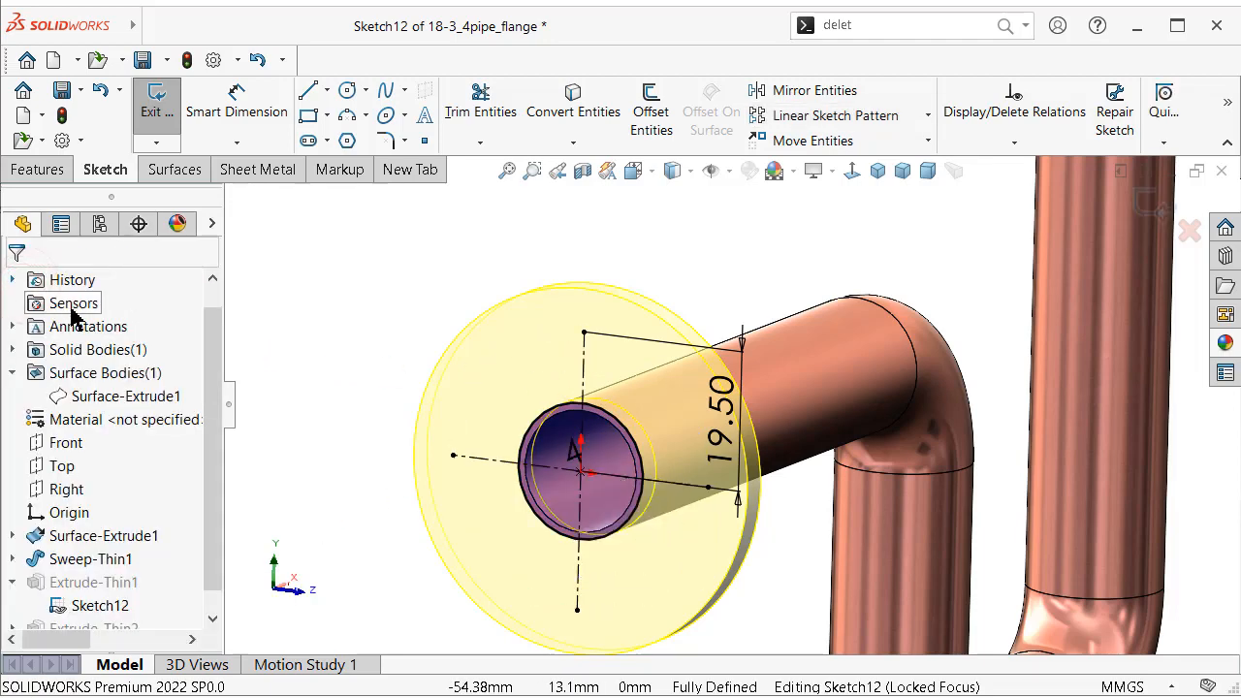
pyautogui.click(1151, 211)
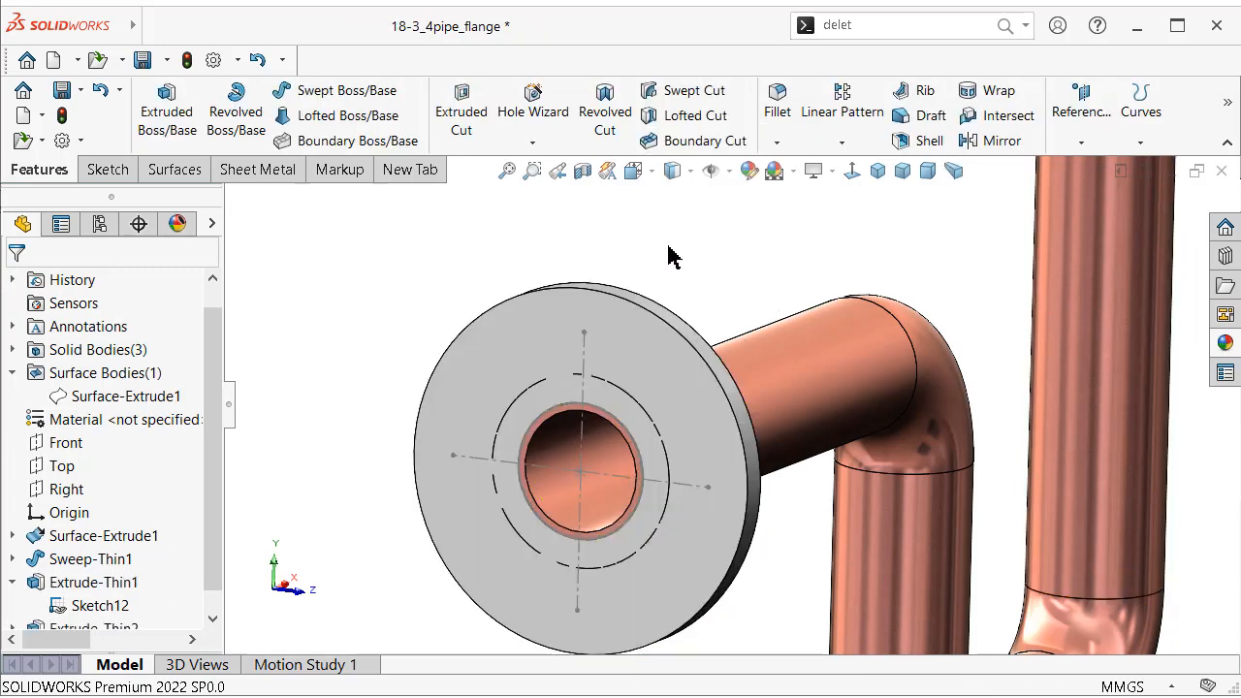
# Step: Start a Hole Wizard hole with the drill size type and set its size to Ø4.0
pyautogui.click(510, 146)
pyautogui.click(516, 168)
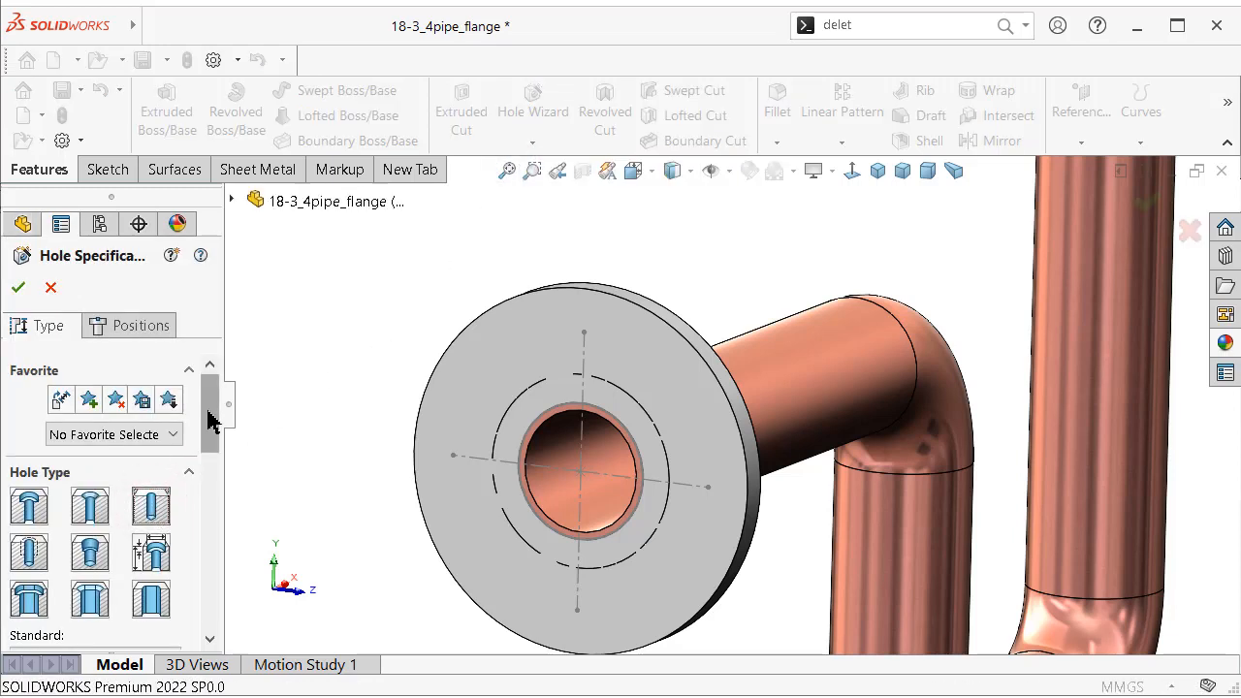
pyautogui.moveTo(210, 416); pyautogui.dragTo(183, 510)
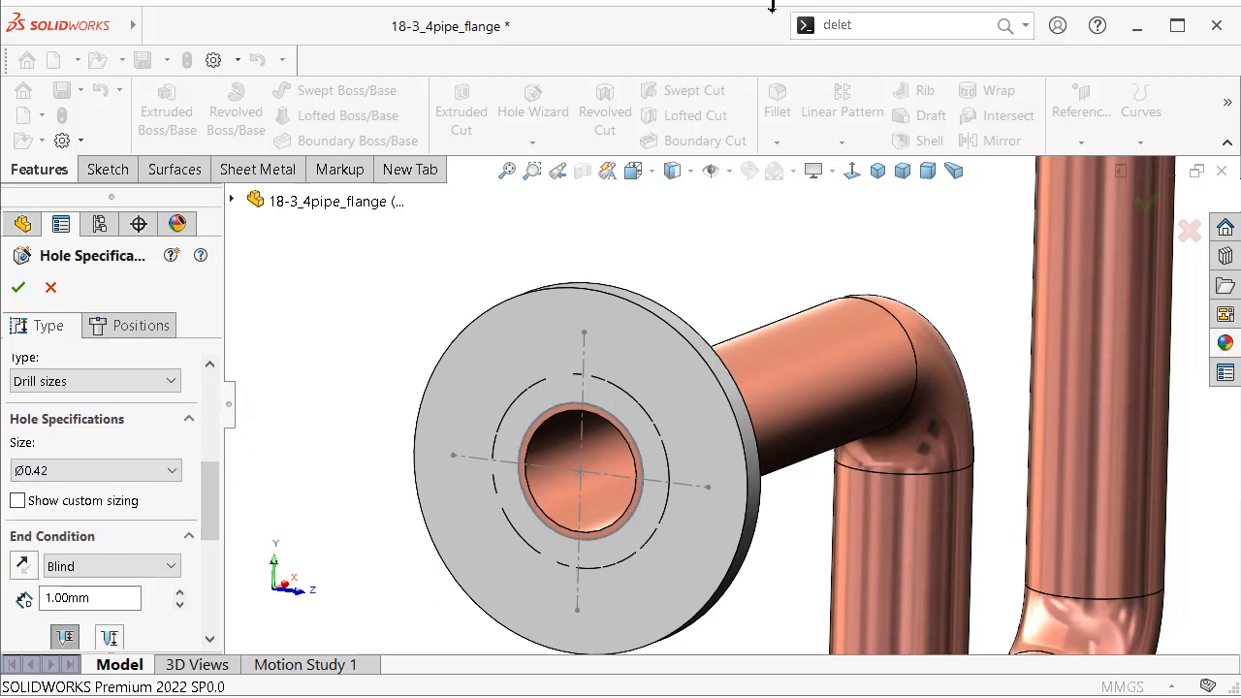
pyautogui.click(174, 471)
pyautogui.moveTo(175, 541); pyautogui.dragTo(174, 579)
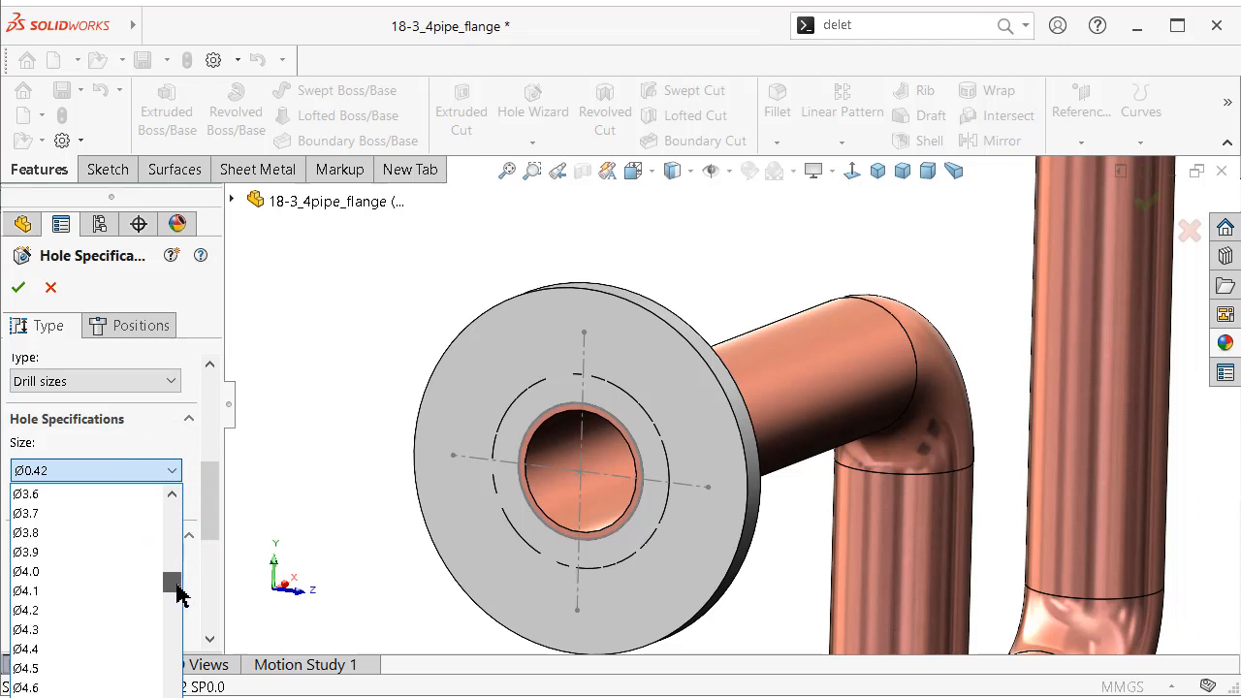
pyautogui.click(107, 574)
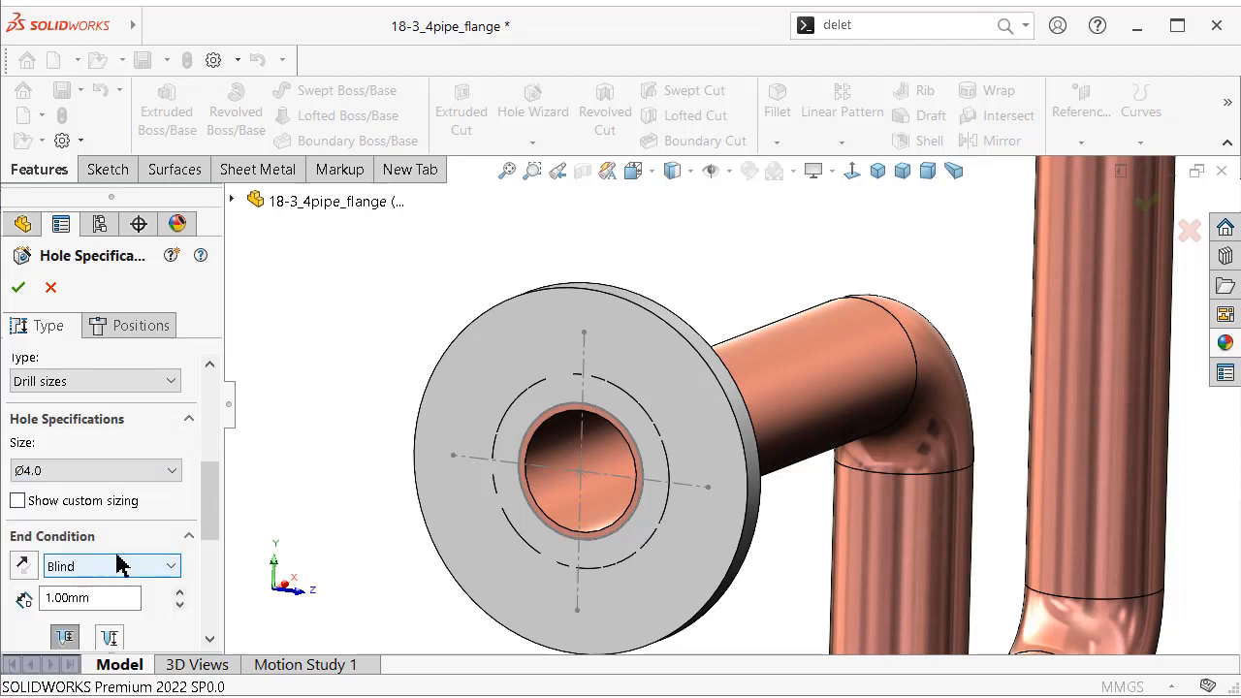
# Step: Position four holes on the flange disc's front face at the outer endpoints of the patterned construction lines
pyautogui.click(122, 329)
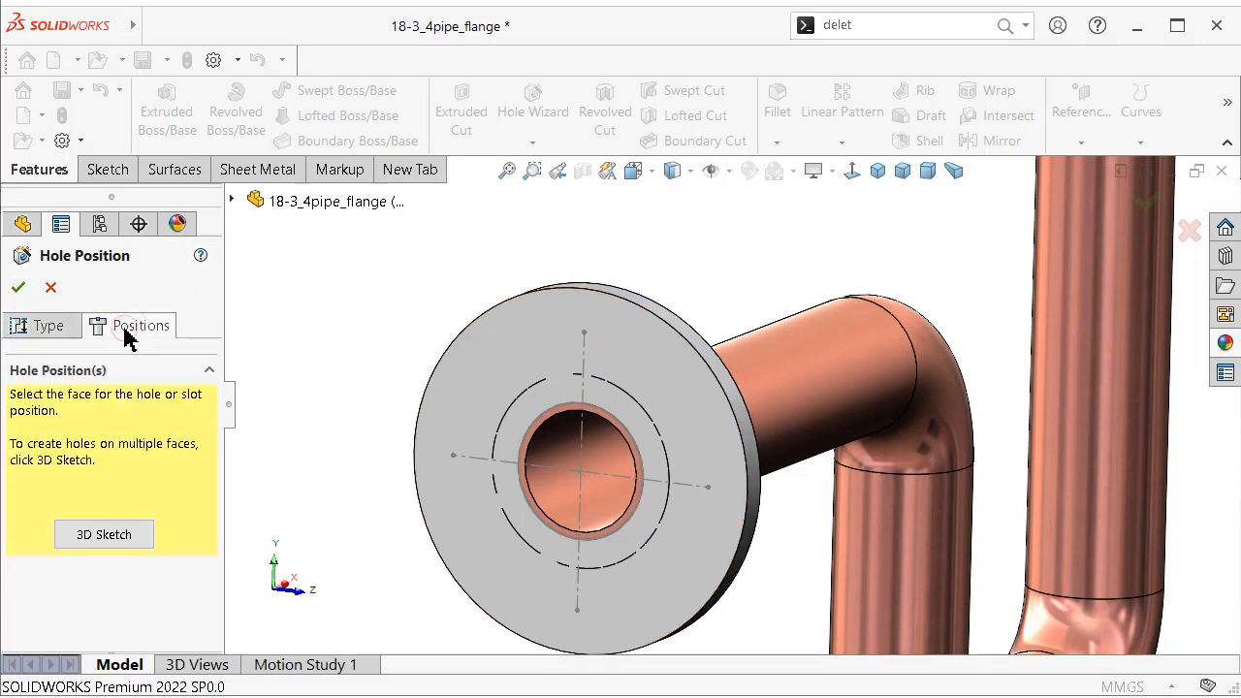
pyautogui.click(621, 339)
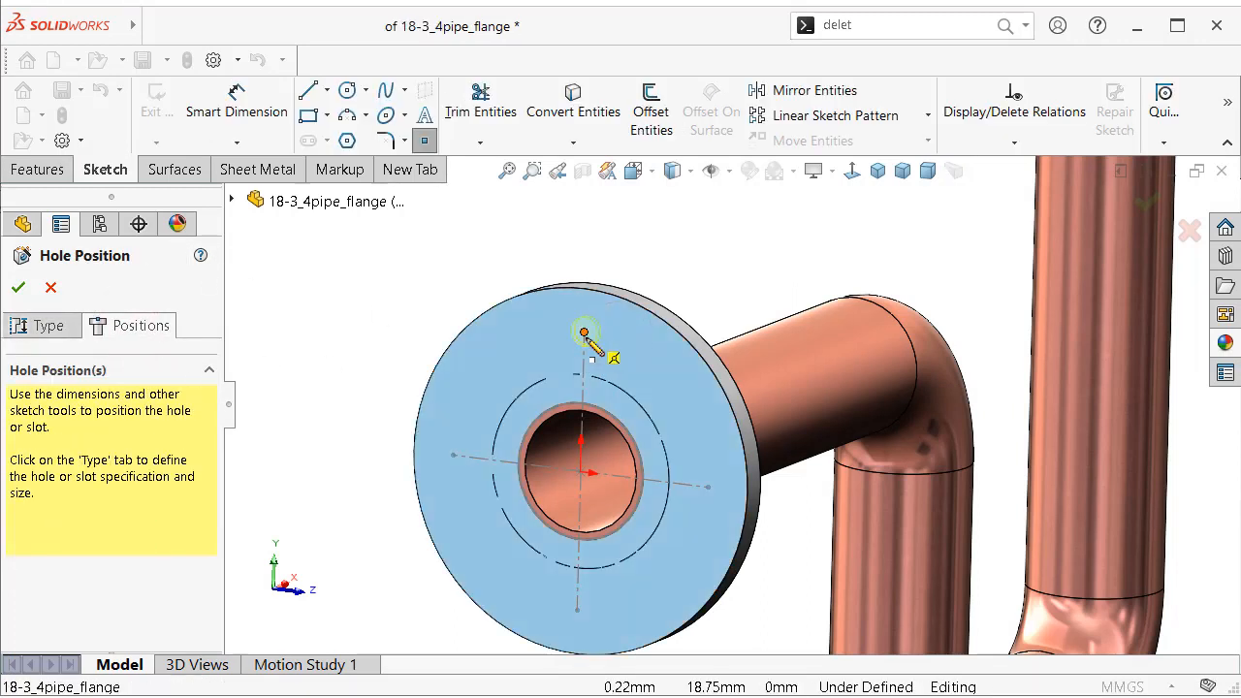
pyautogui.click(709, 487)
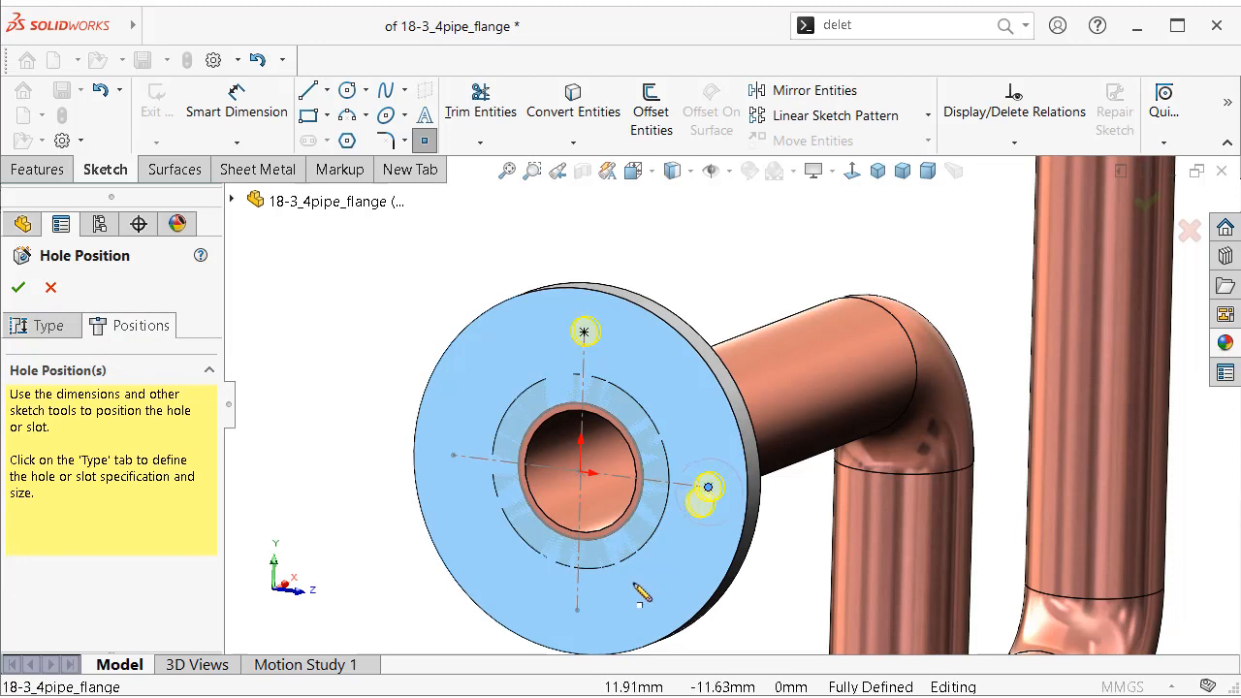
pyautogui.click(576, 611)
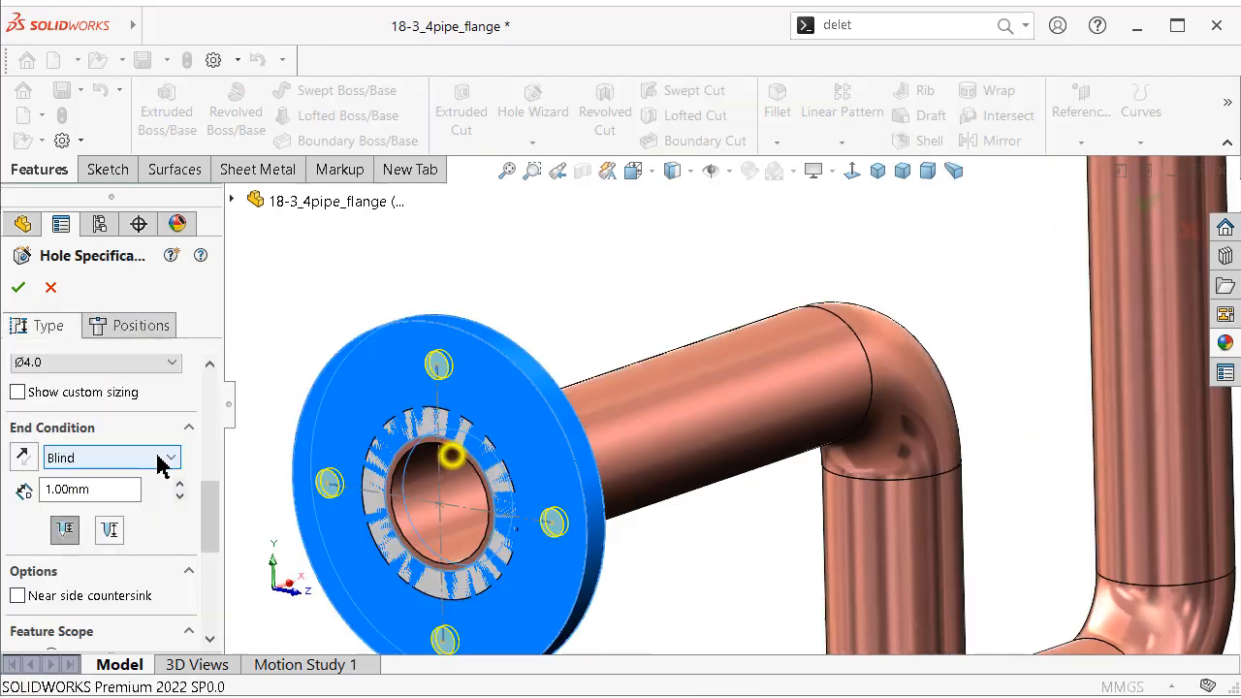
# Step: Set the holes' end condition to Up To Next and complete the four flange holes
pyautogui.click(111, 458)
pyautogui.click(135, 499)
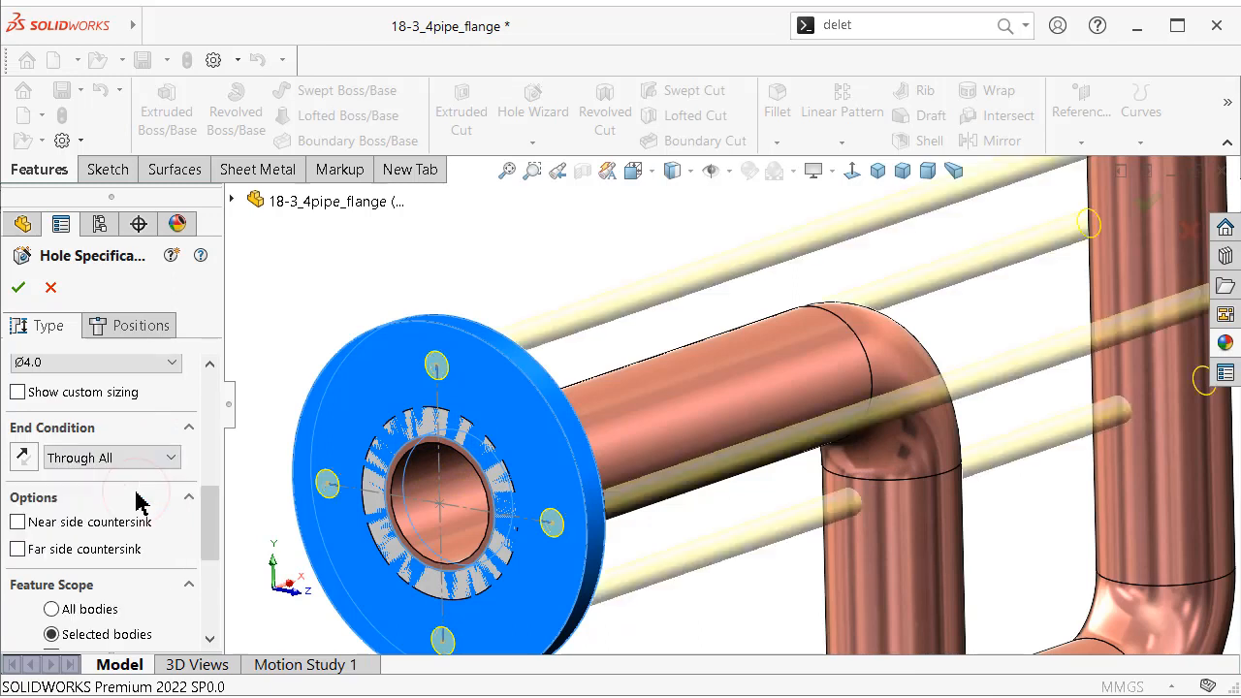
pyautogui.click(150, 466)
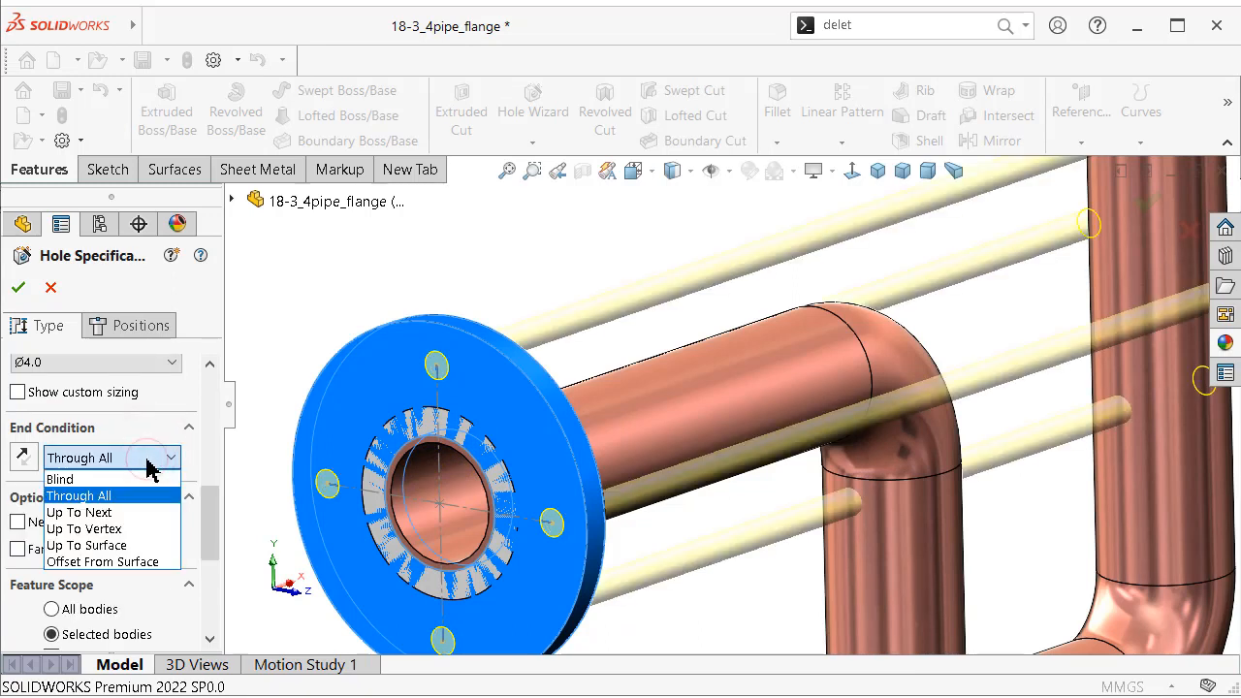
pyautogui.click(141, 514)
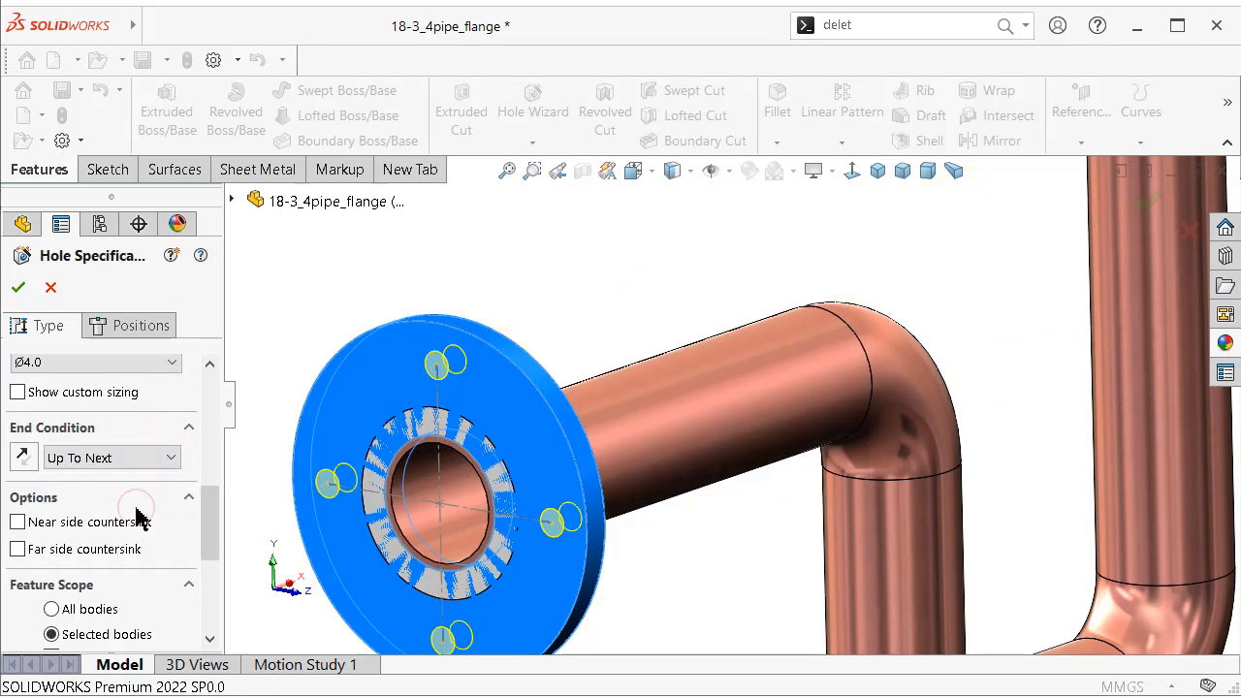
pyautogui.click(18, 287)
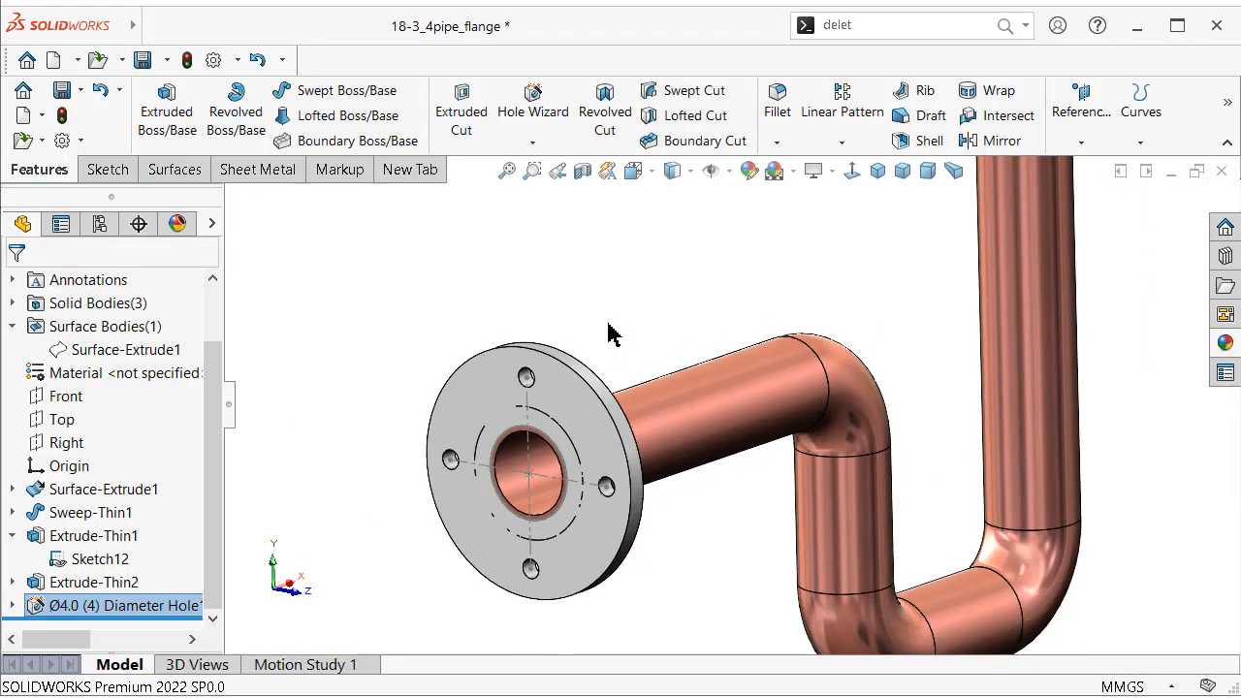
# Step: Delete the Surface-Extrude1 surface body with the Delete/Keep Body command
pyautogui.moveTo(588, 326)
pyautogui.mouseDown(button='middle')
pyautogui.moveTo(547, 338)
pyautogui.moveTo(579, 417)
pyautogui.mouseUp(button='middle')
pyautogui.scroll(-2, 582, 417)
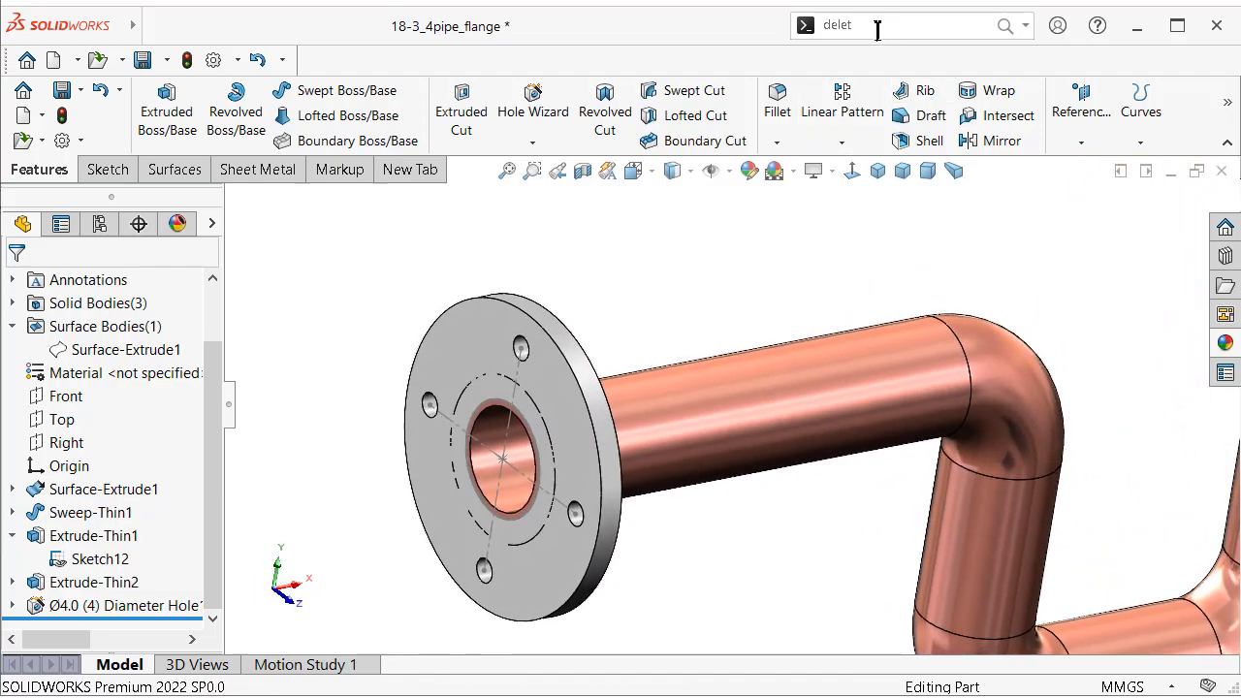
pyautogui.moveTo(877, 30); pyautogui.dragTo(811, 34)
pyautogui.write('dele')
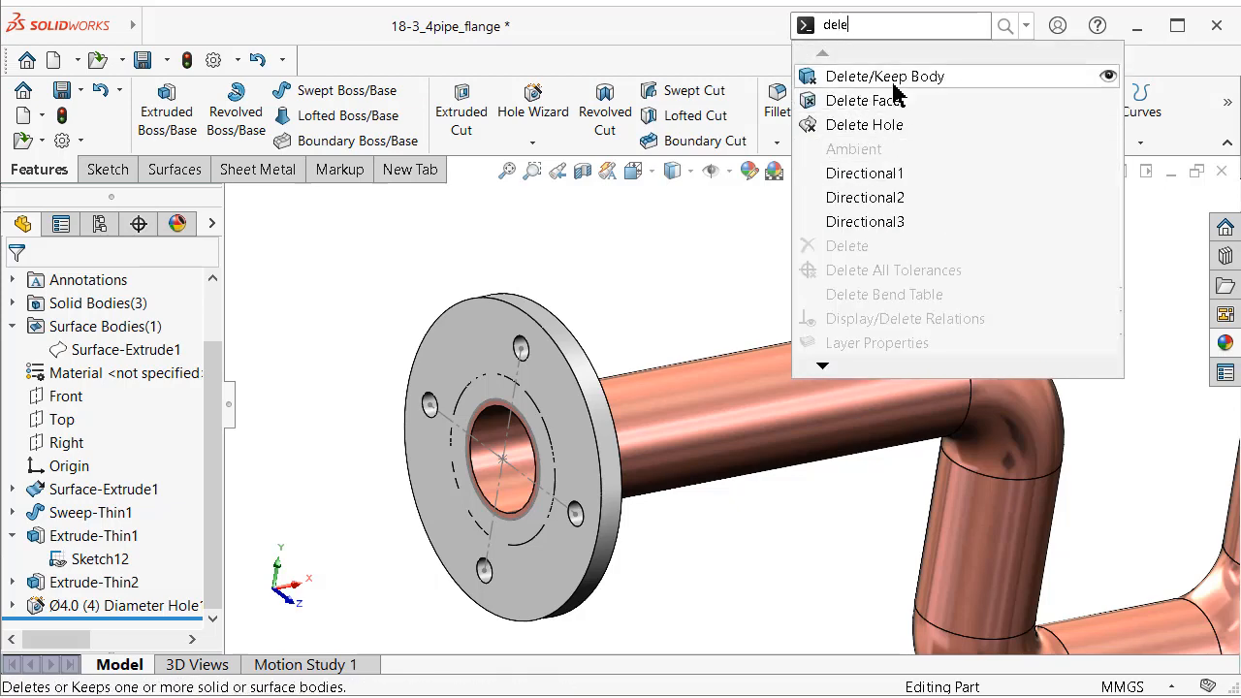
pyautogui.click(892, 79)
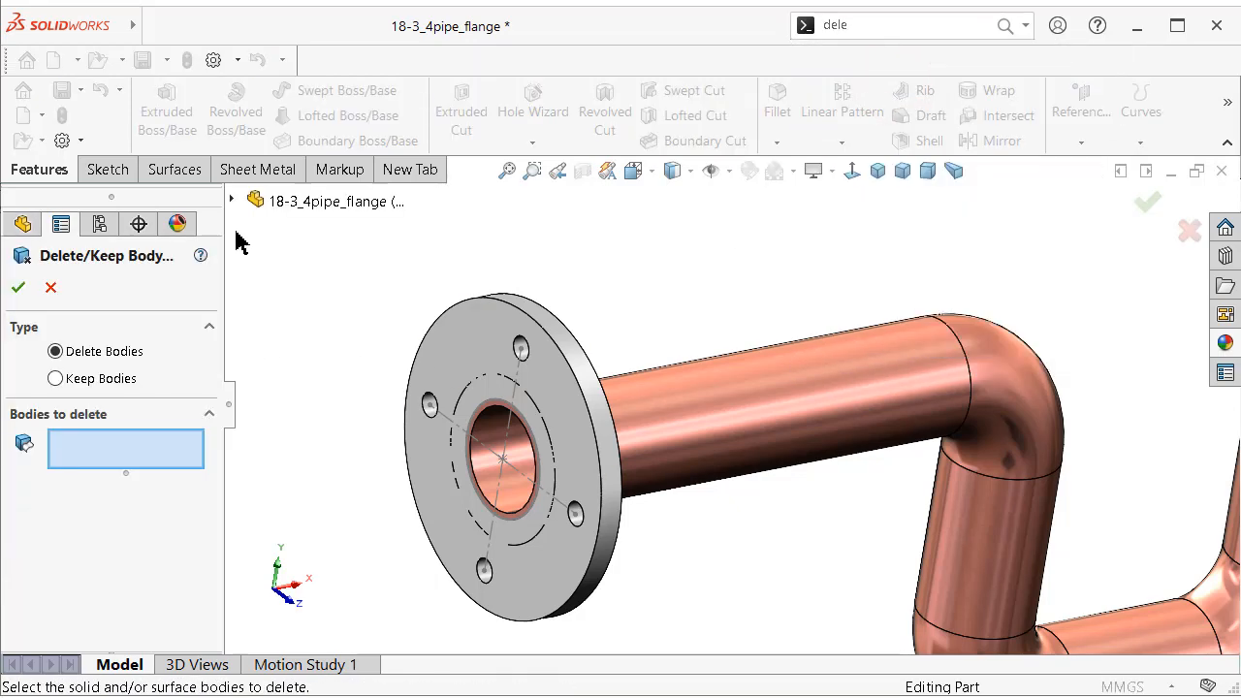
pyautogui.click(235, 204)
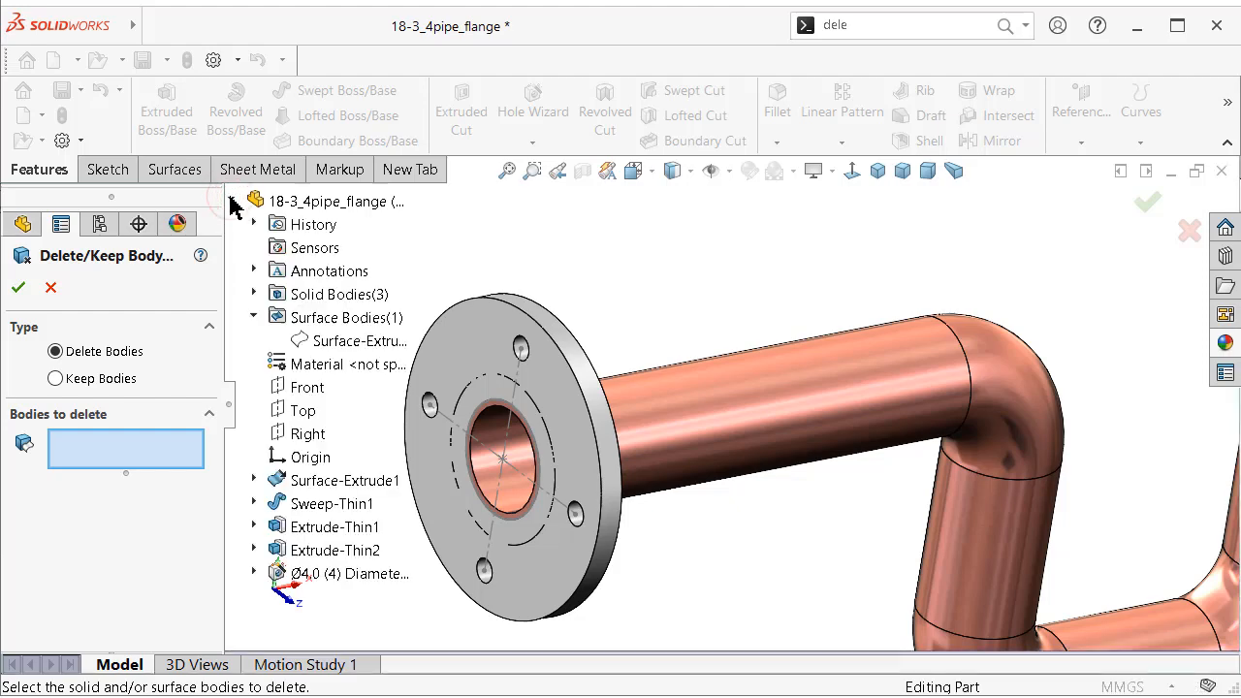
pyautogui.click(329, 343)
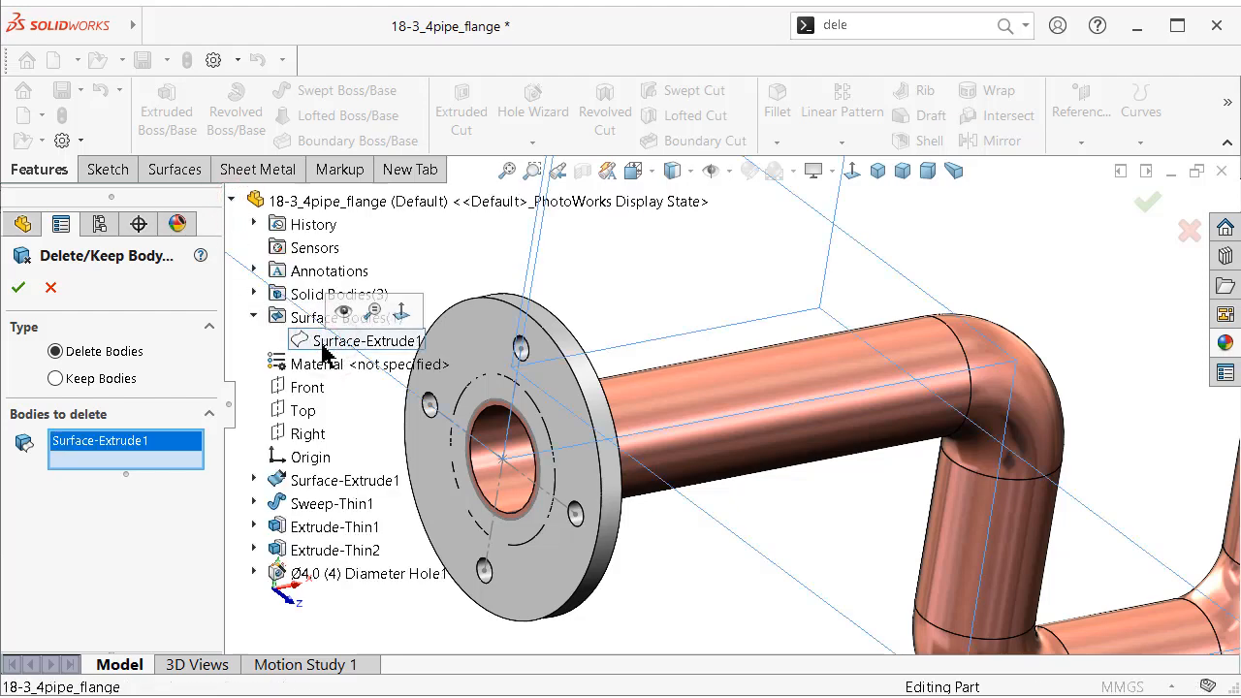
pyautogui.click(19, 289)
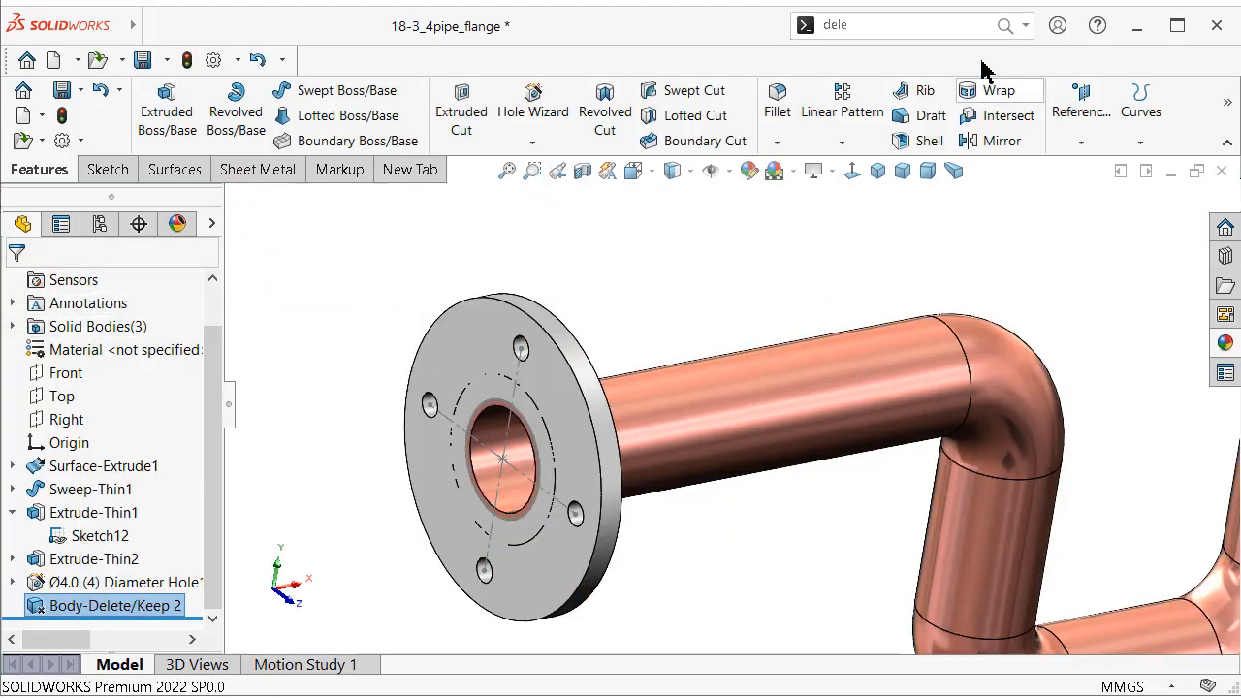
# Step: Combine the drilled flange disc and the collar behind it into one solid body with the Add operation
pyautogui.click(834, 30)
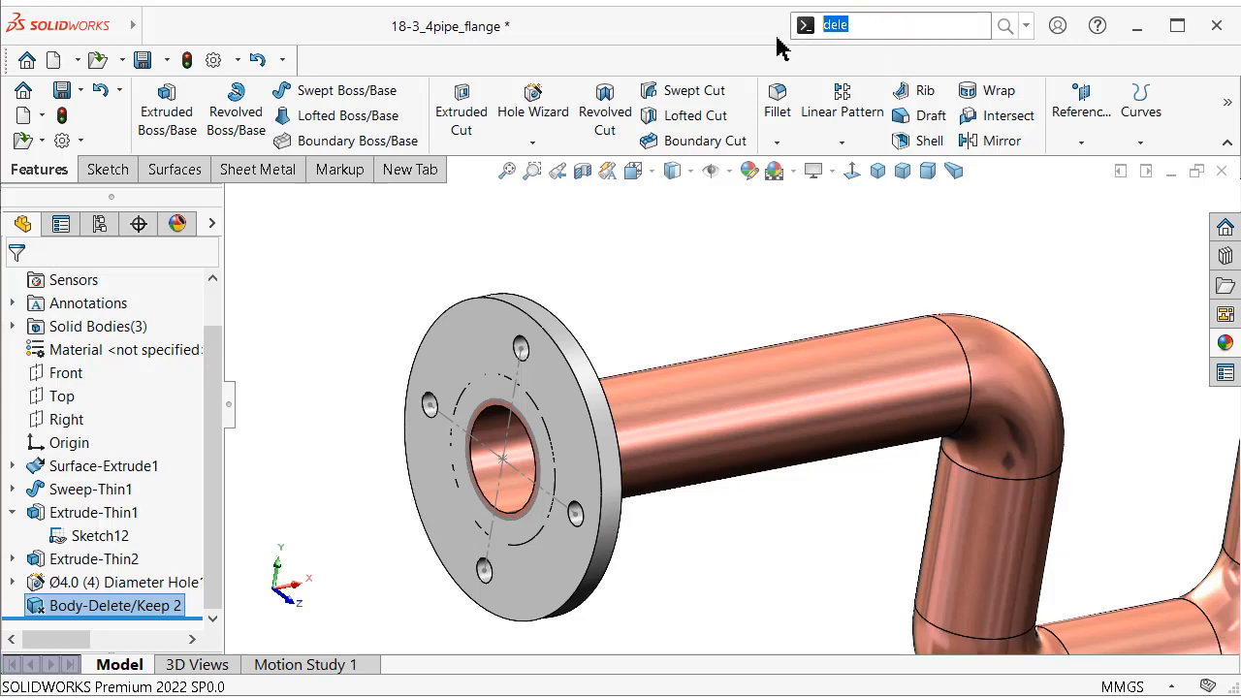
pyautogui.write('com')
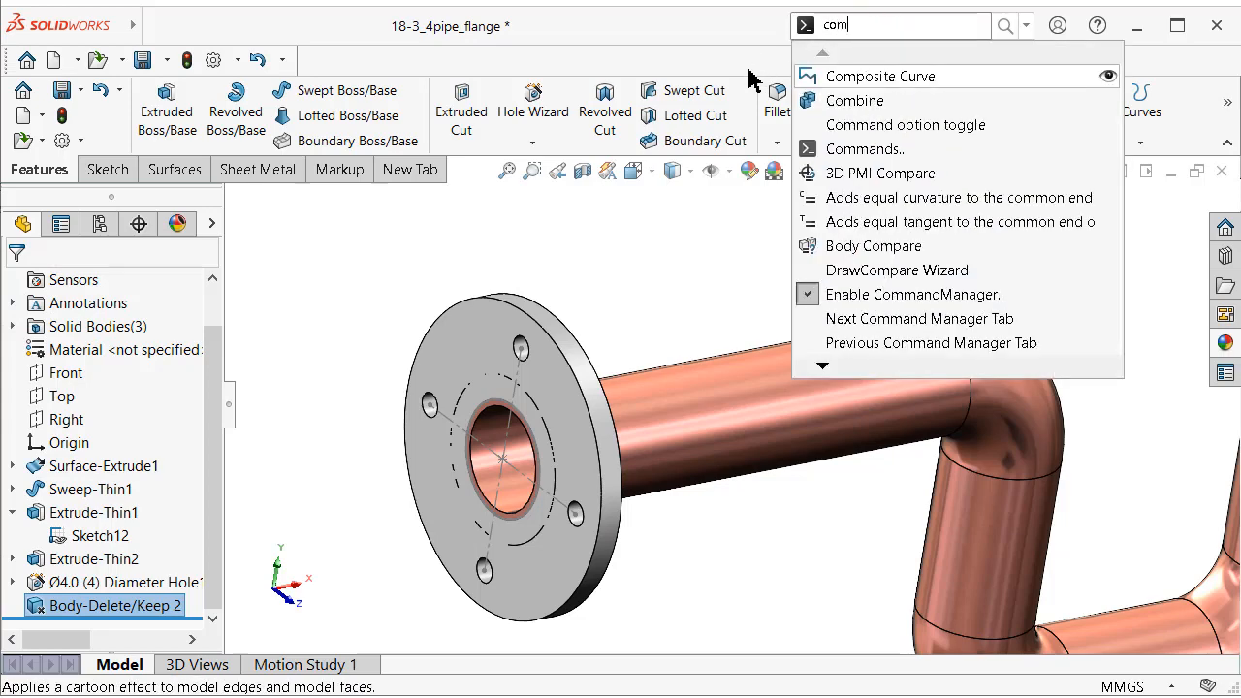
pyautogui.click(825, 101)
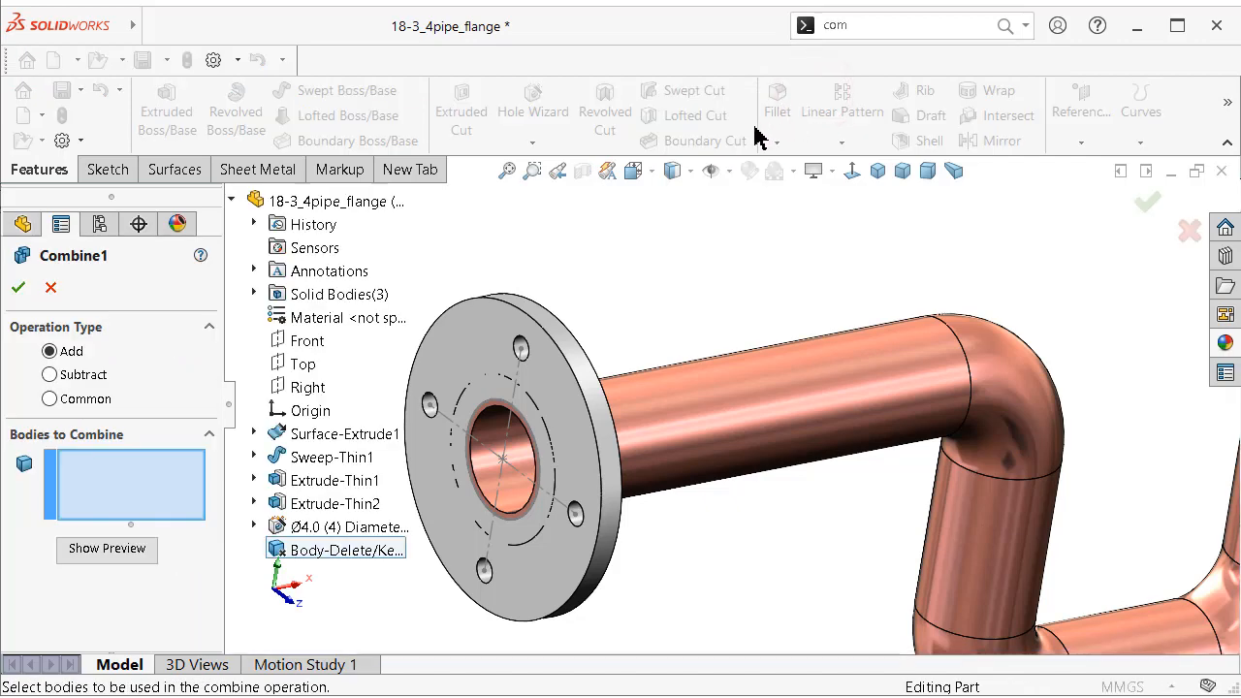
pyautogui.click(476, 378)
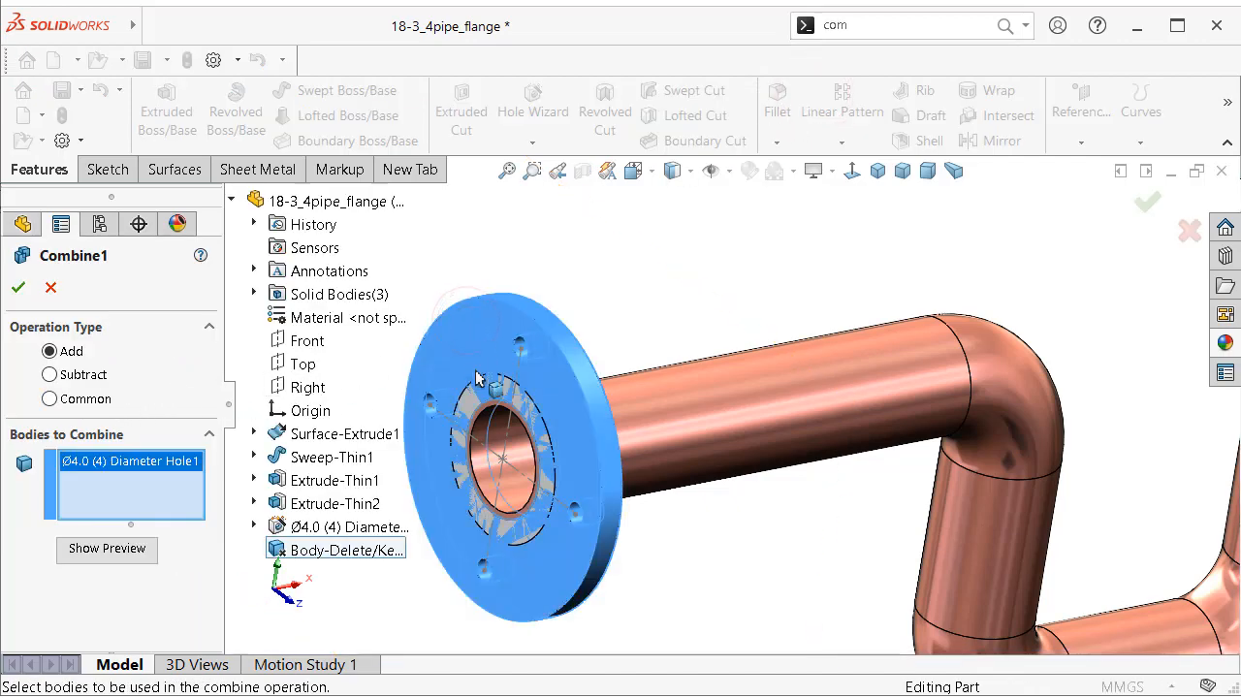
pyautogui.moveTo(551, 326); pyautogui.dragTo(505, 319, button='middle')
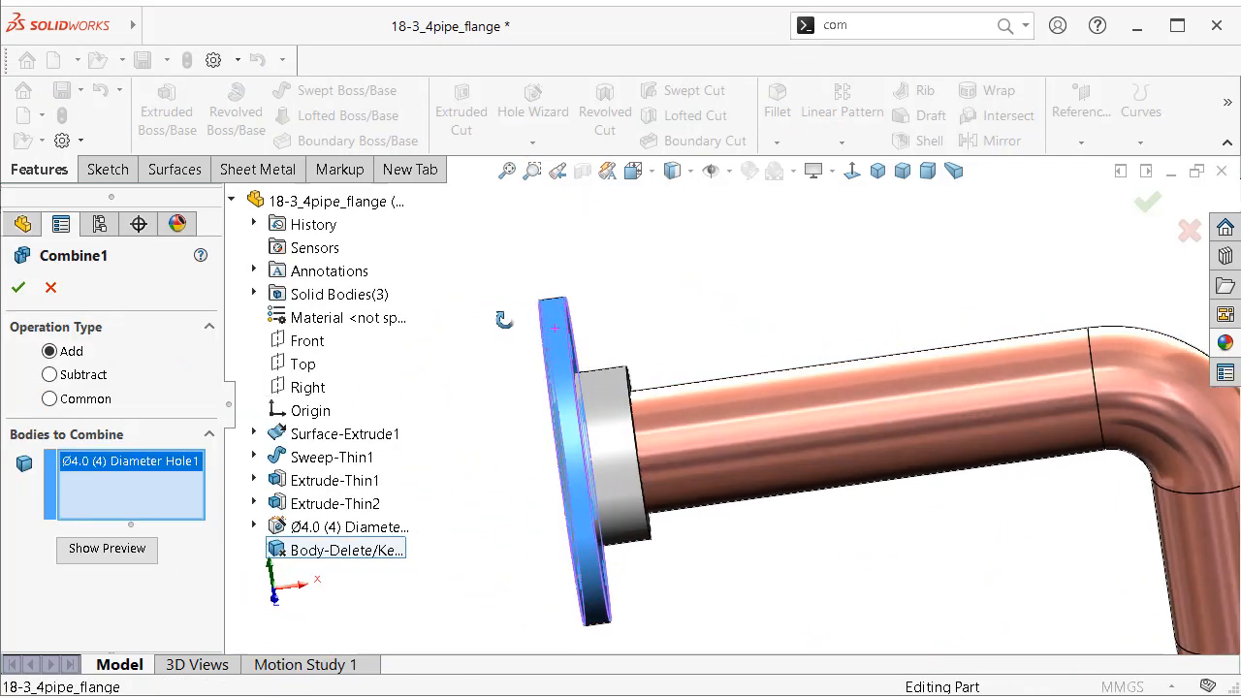
pyautogui.click(611, 397)
pyautogui.rightClick(611, 406)
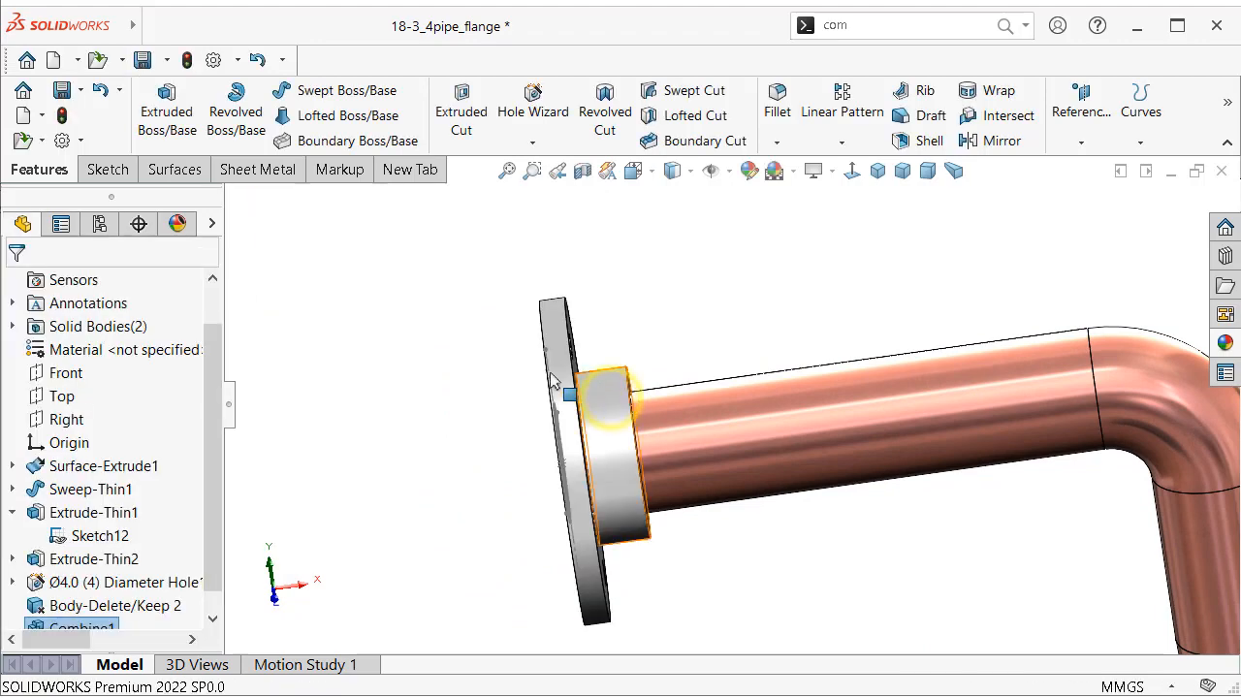
# Step: Rename the swept pipe's solid body as pipe in the Solid Bodies folder
pyautogui.moveTo(476, 362); pyautogui.dragTo(540, 312, button='middle')
pyautogui.click(12, 327)
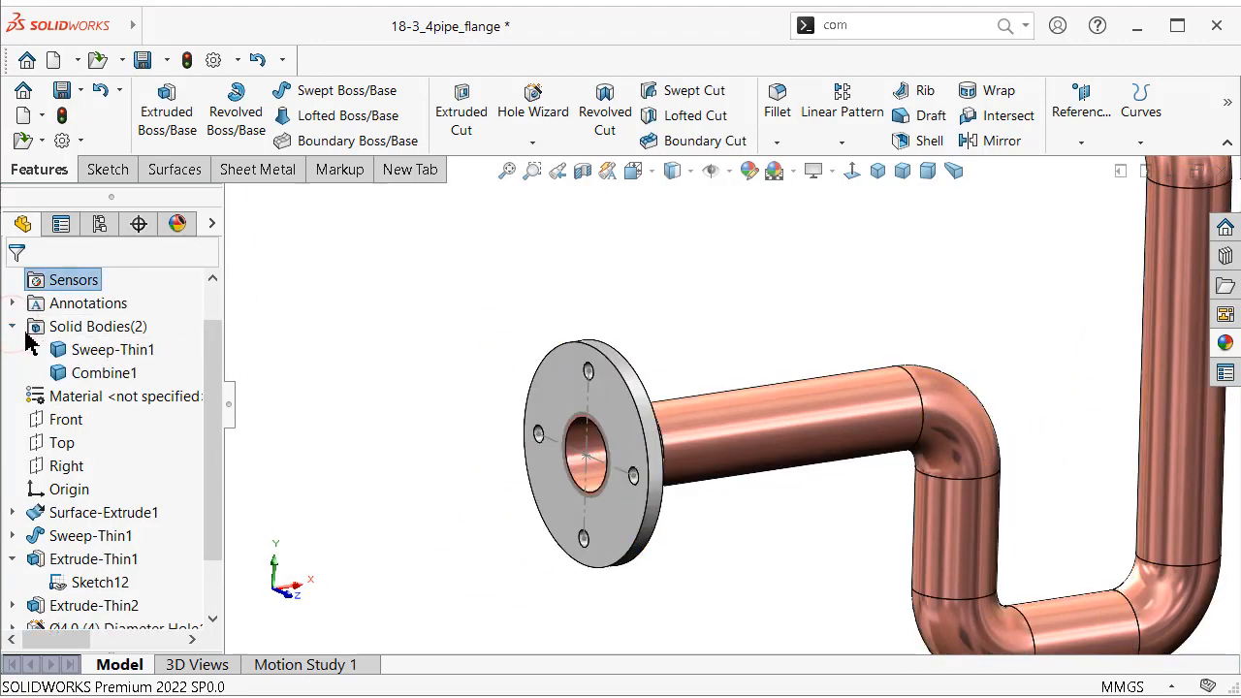
pyautogui.click(100, 350)
pyautogui.click(143, 351)
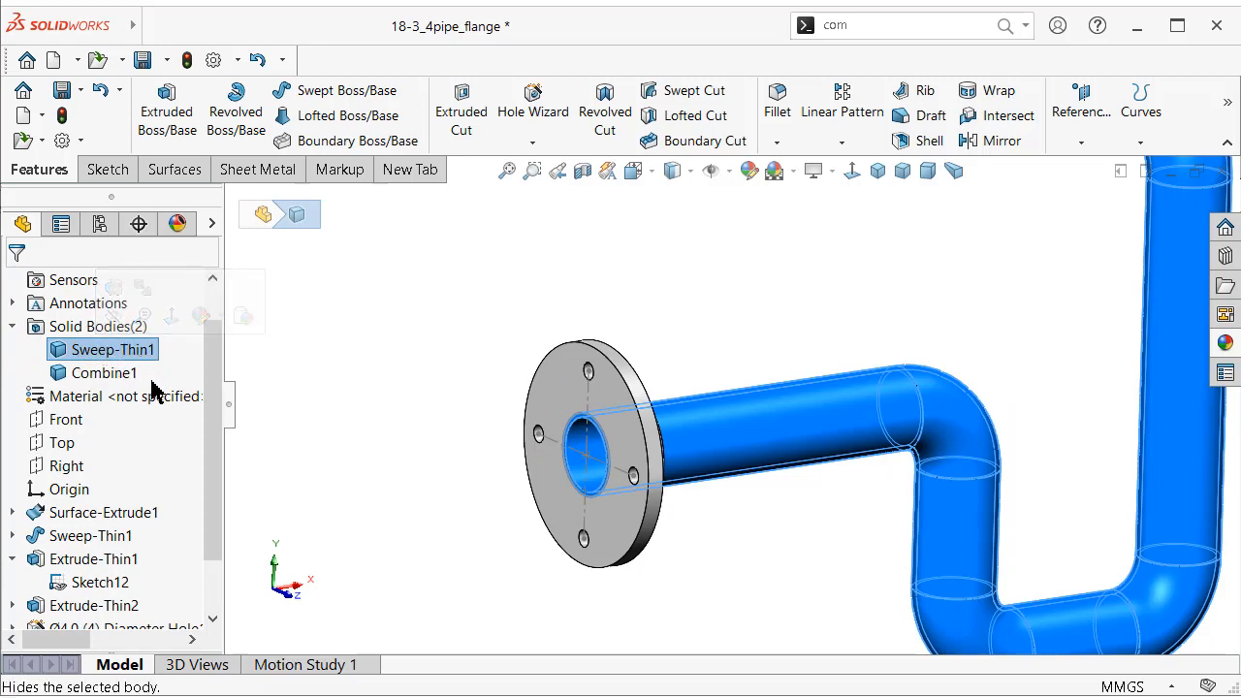
pyautogui.write('pipe')
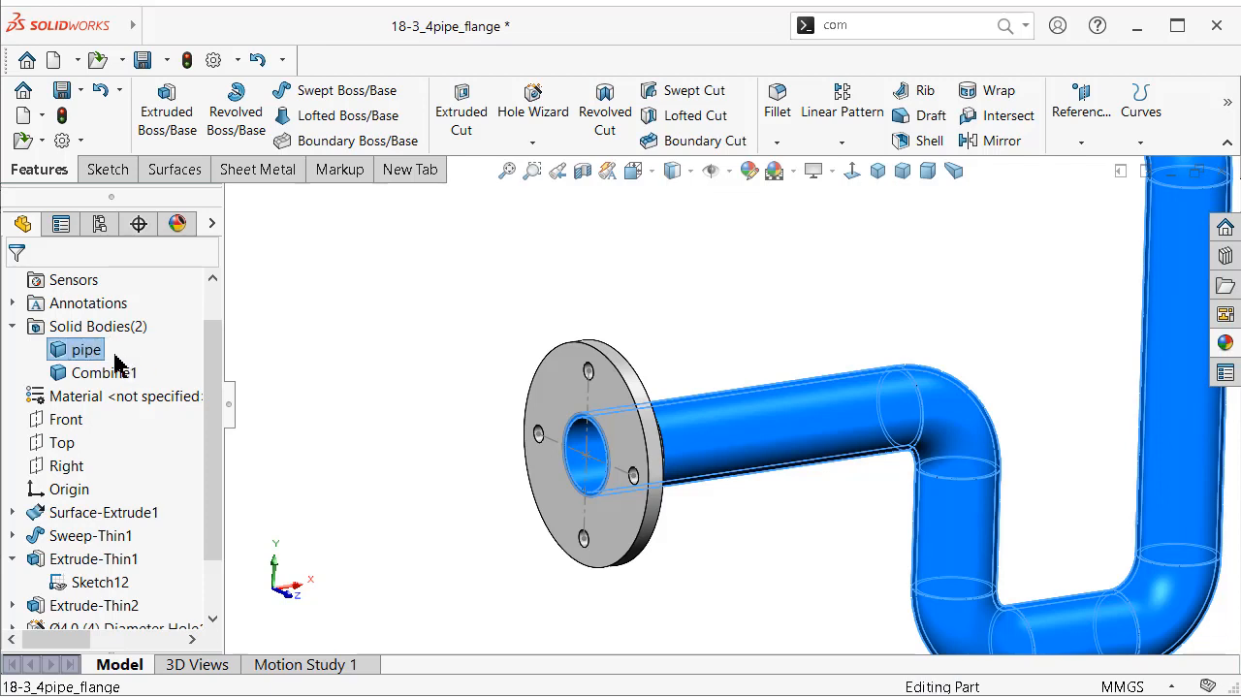
# Step: Rename the combined flange and collar solid body as flange1
pyautogui.click(112, 376)
pyautogui.click(114, 383)
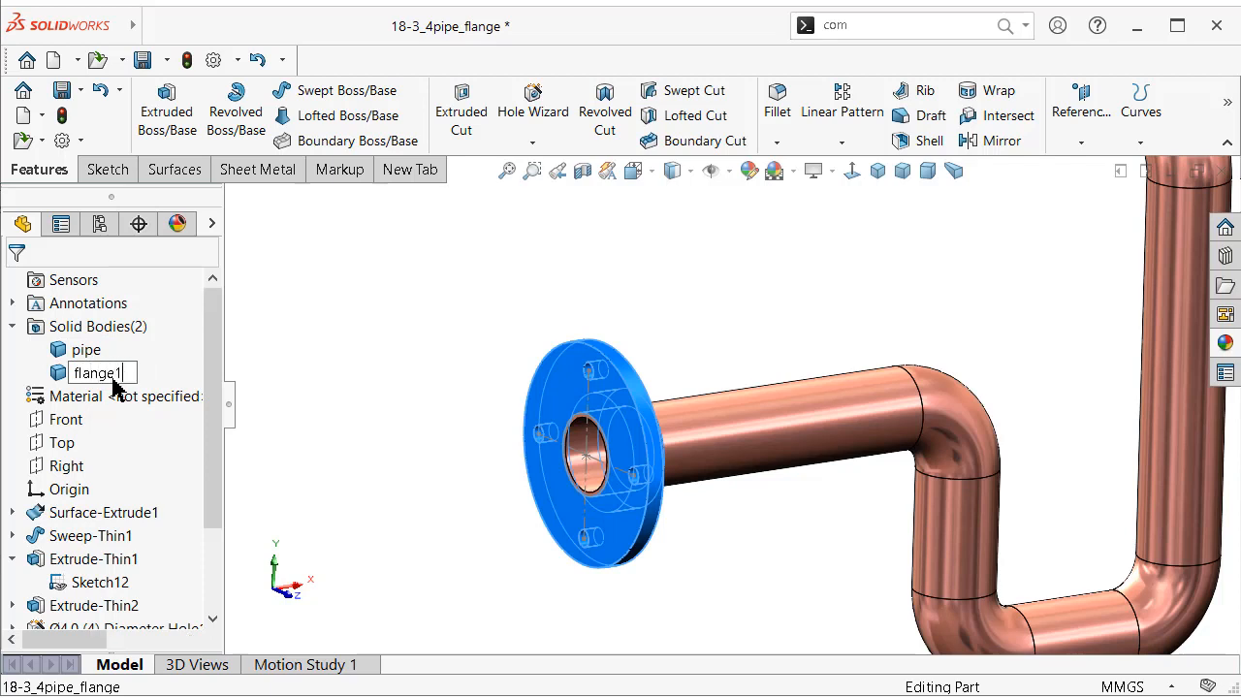
pyautogui.write('flange1')
pyautogui.press('Return')
pyautogui.click(459, 316)
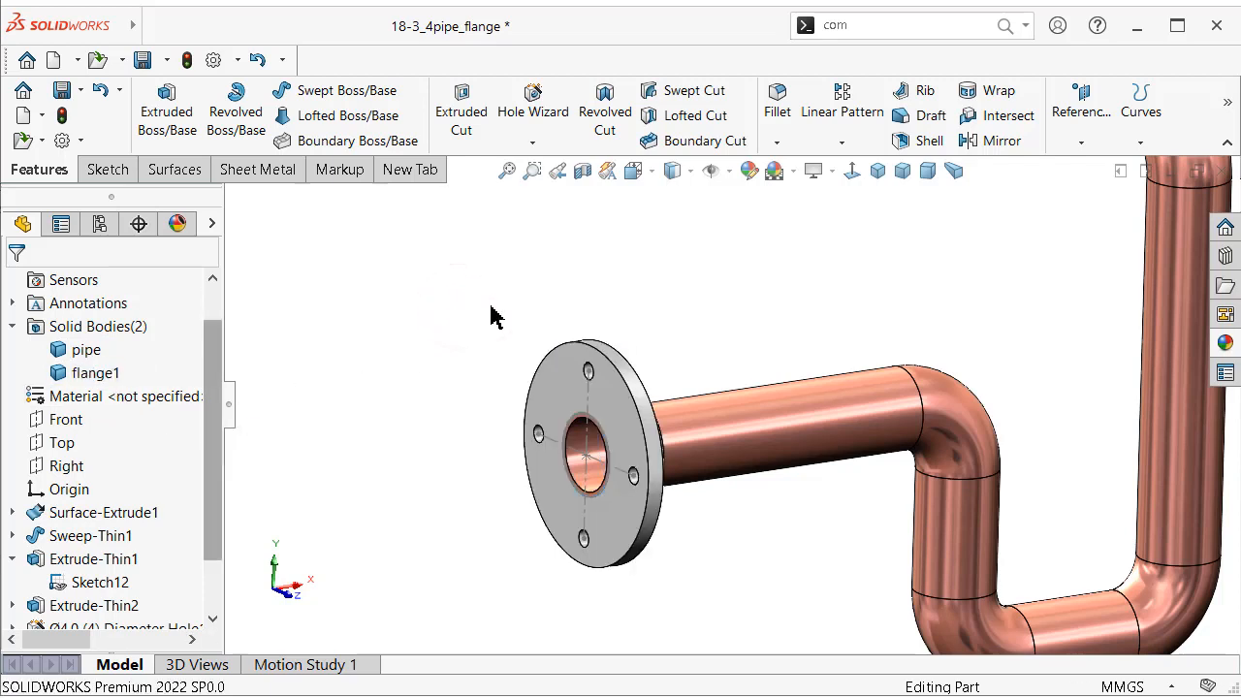
# Step: Fillet the edges of the flange disc's outer rim face and the collar's outer cylindrical face with a 0.5 mm radius
pyautogui.moveTo(603, 297); pyautogui.dragTo(551, 308, button='middle')
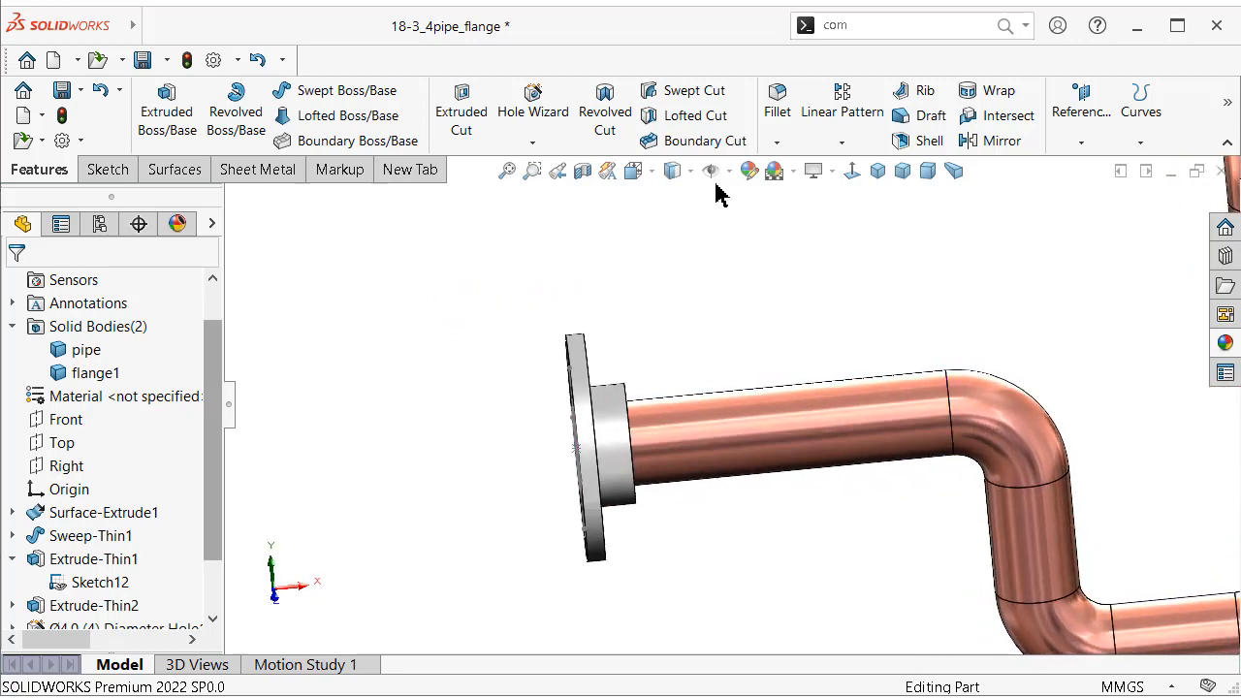
pyautogui.click(777, 111)
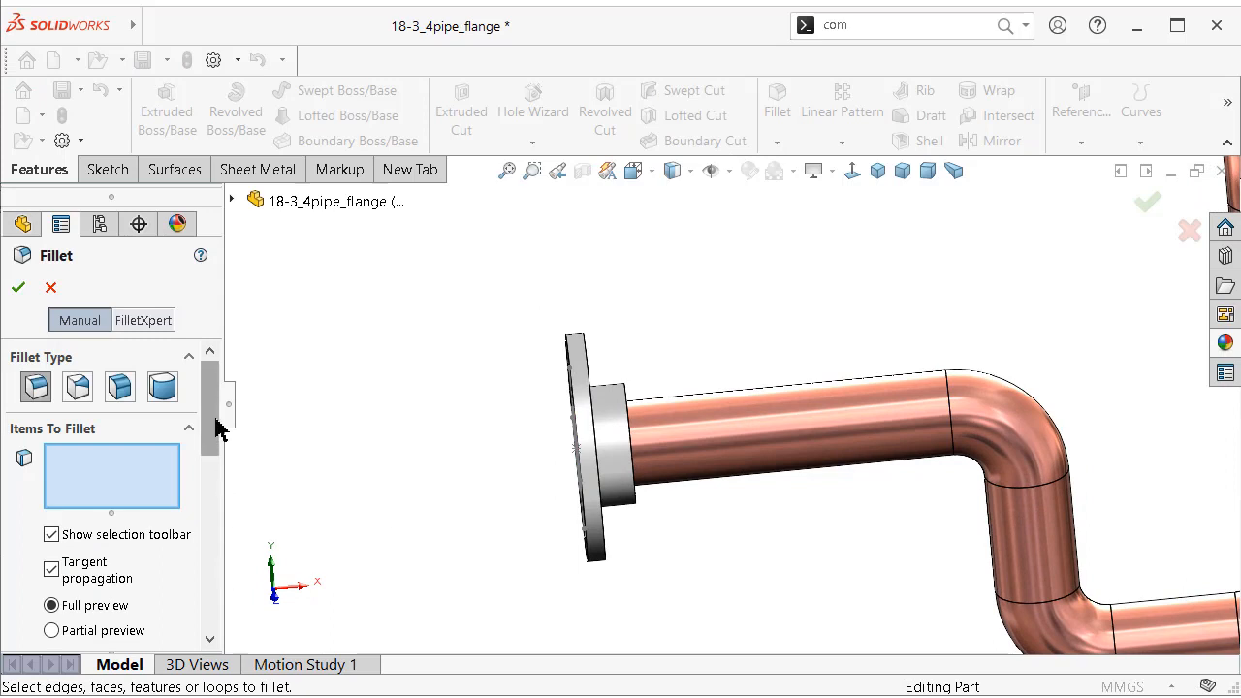
pyautogui.moveTo(217, 431); pyautogui.dragTo(215, 516)
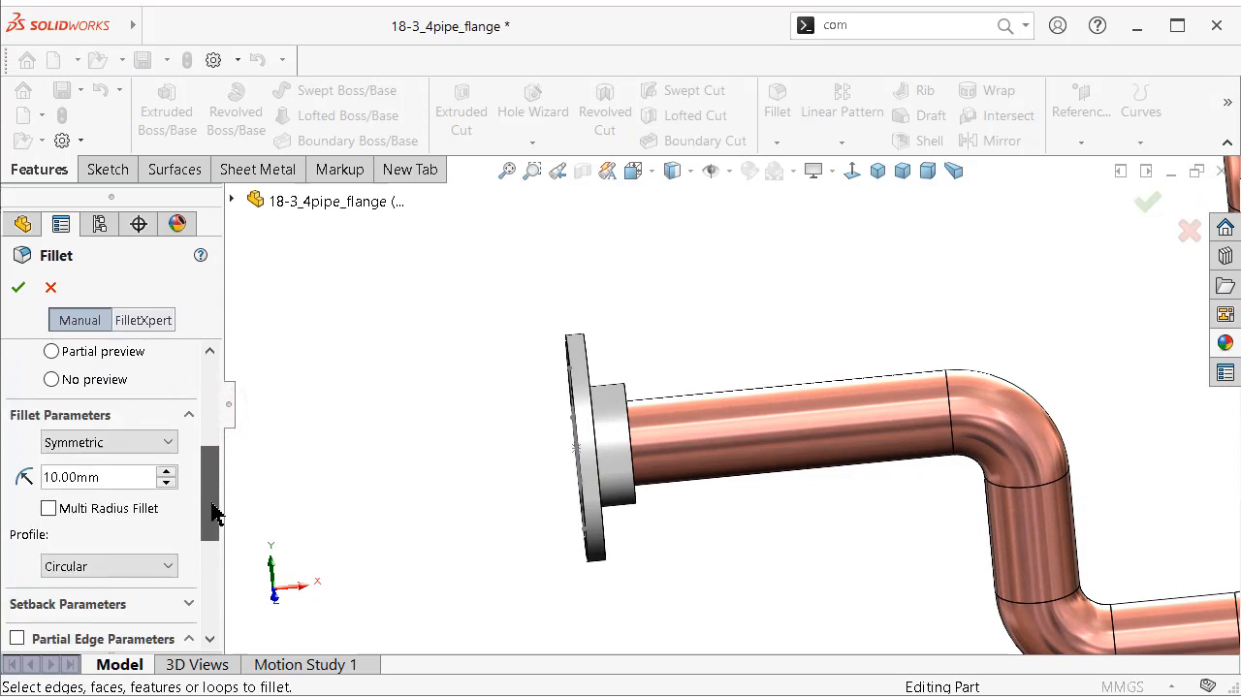
pyautogui.click(120, 482)
pyautogui.moveTo(60, 470); pyautogui.dragTo(41, 476)
pyautogui.write('0.5')
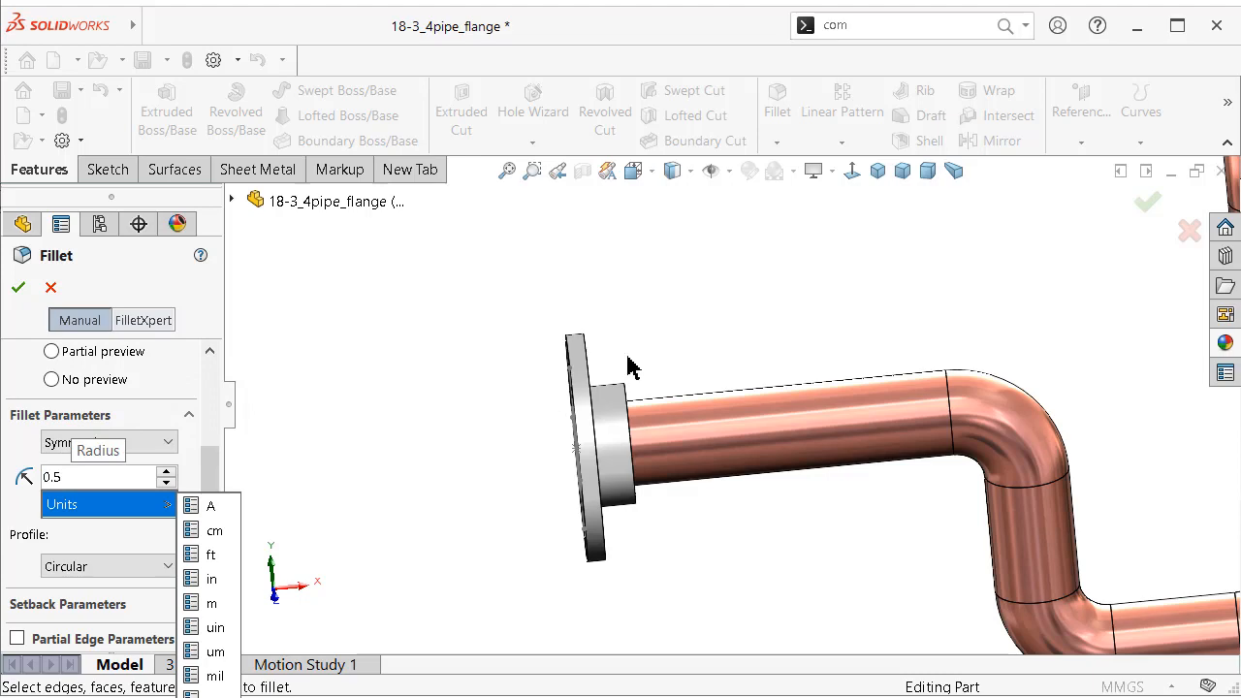
pyautogui.moveTo(629, 367); pyautogui.dragTo(648, 395, button='middle')
pyautogui.scroll(-1, 610, 398)
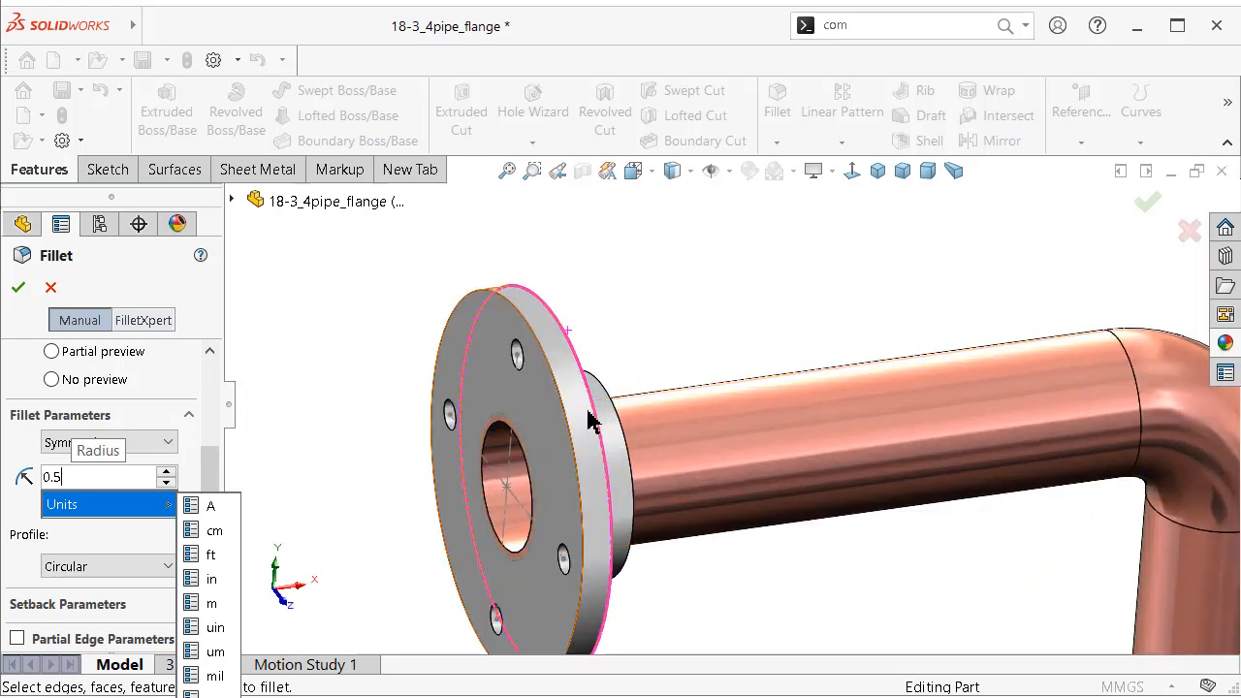
pyautogui.click(583, 411)
pyautogui.moveTo(609, 442); pyautogui.dragTo(626, 376, button='middle')
pyautogui.click(628, 366)
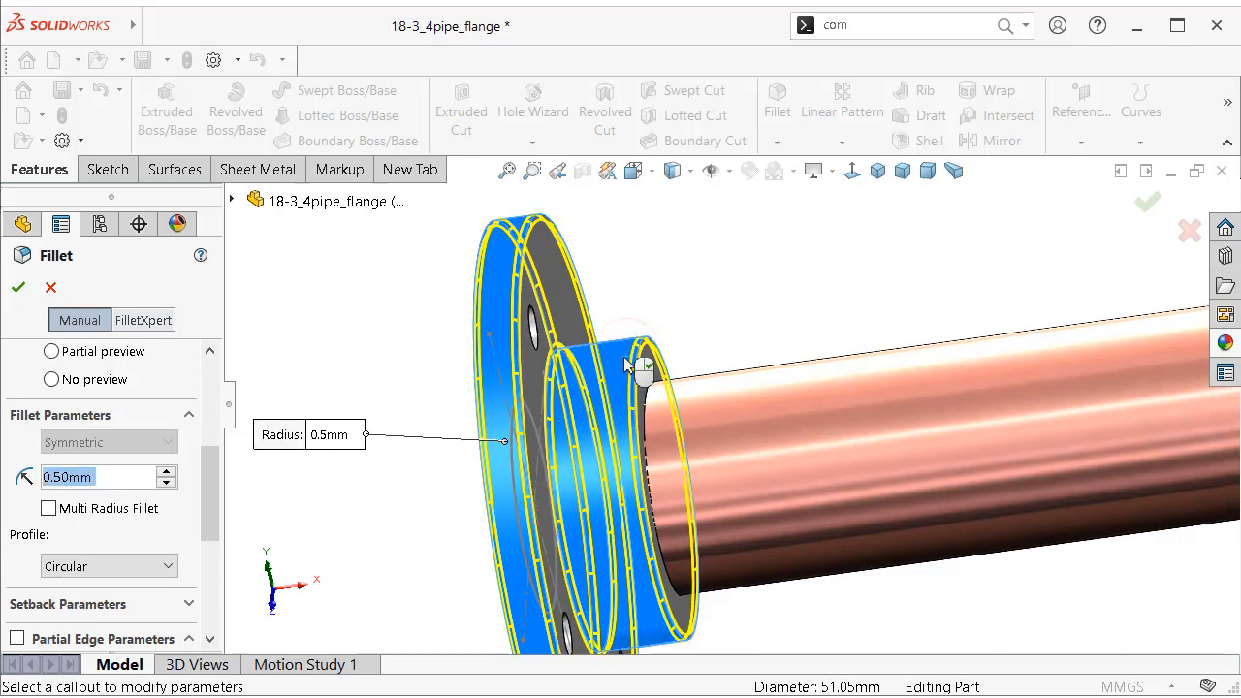
pyautogui.click(1147, 205)
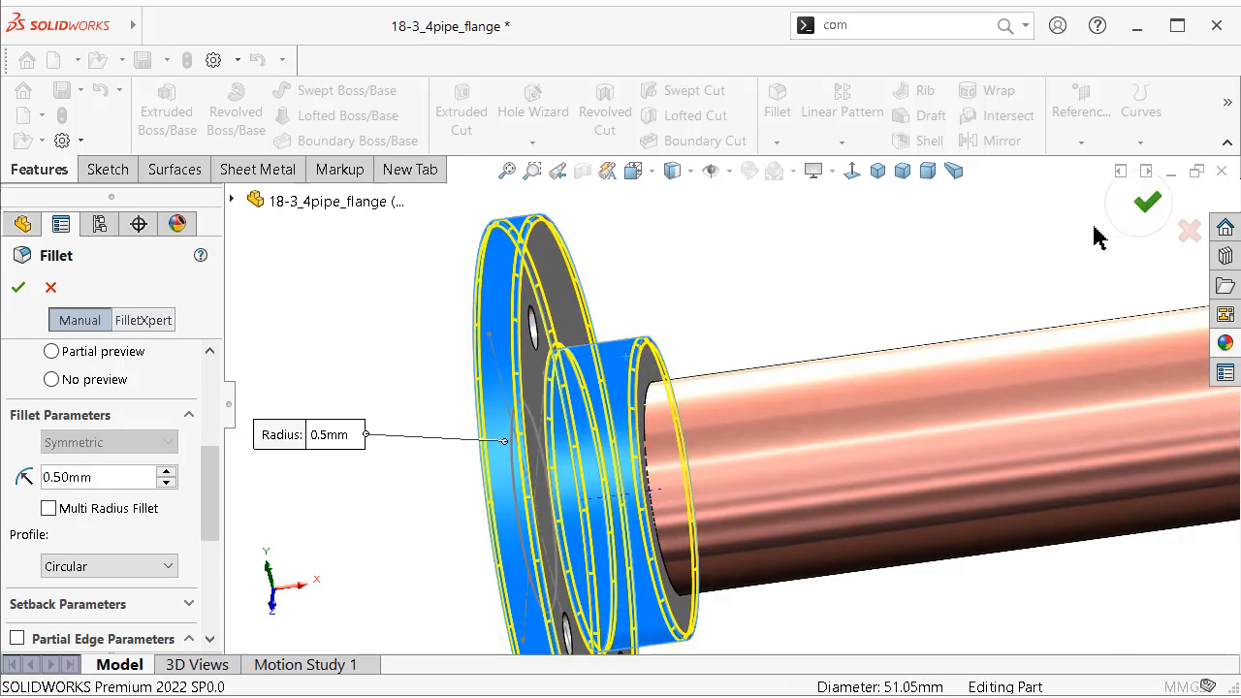
# Step: Apply an appearance from the Metal > Steel library to the flange1 body
pyautogui.moveTo(802, 317); pyautogui.dragTo(824, 295, button='middle')
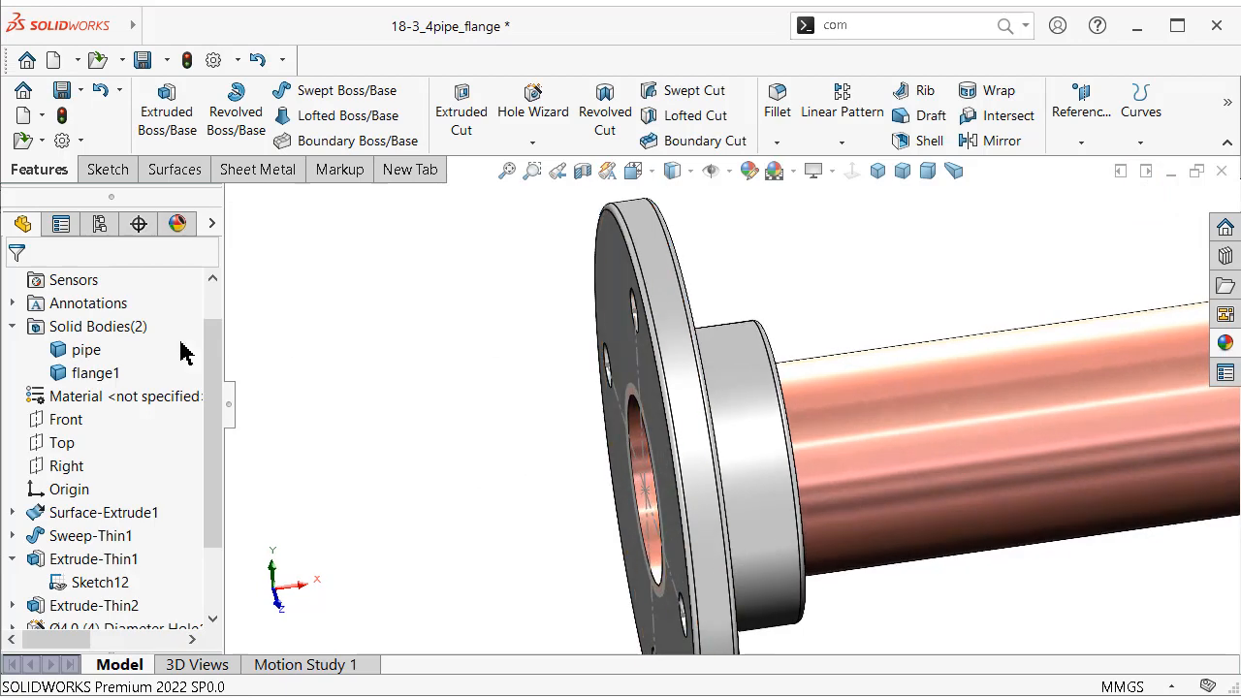
pyautogui.click(93, 373)
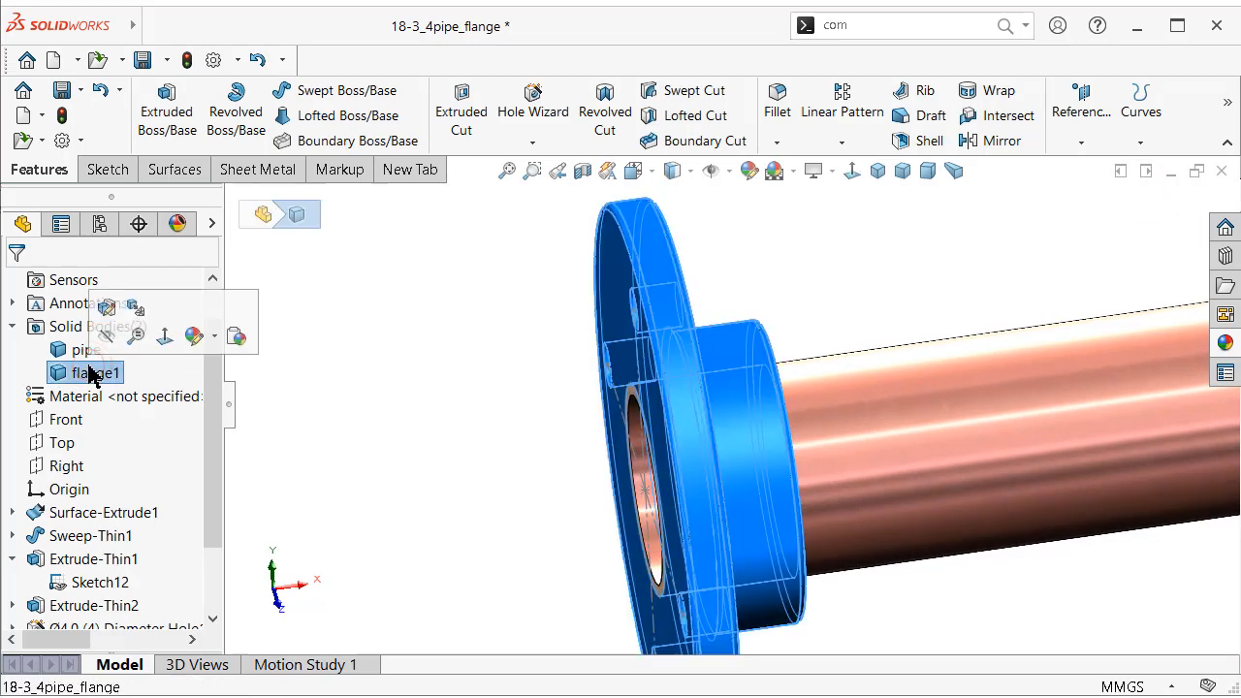
pyautogui.click(1225, 342)
pyautogui.scroll(1, 1009, 313)
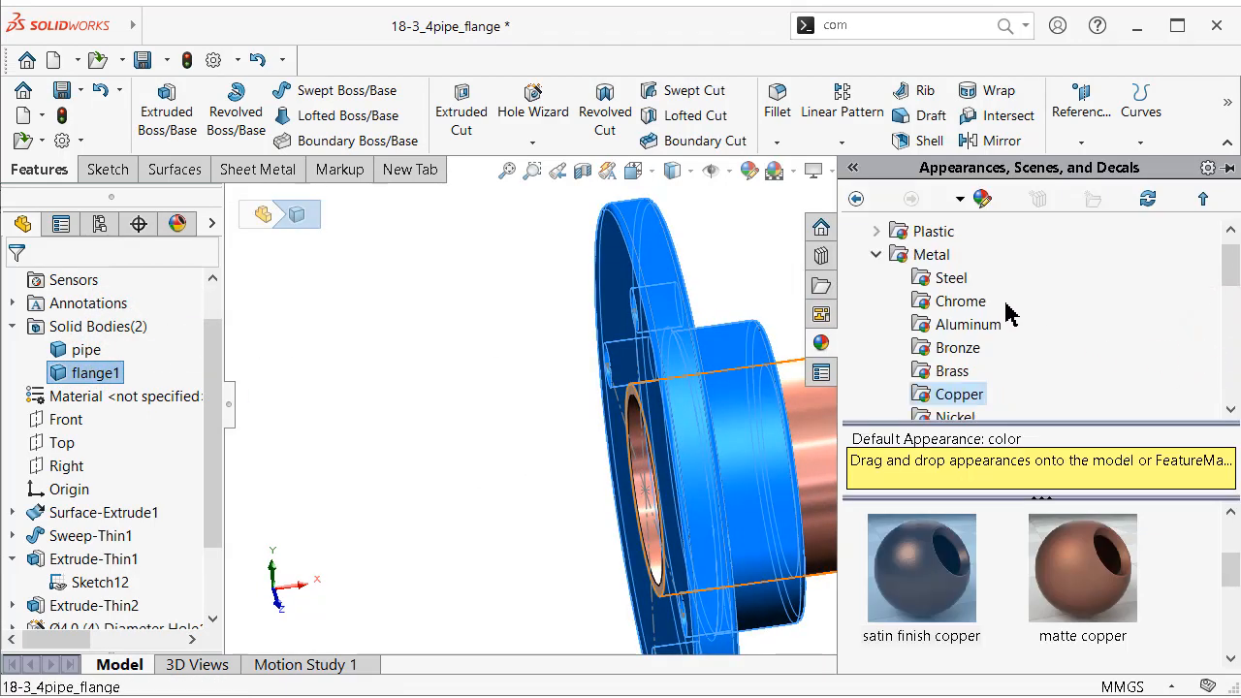
pyautogui.click(921, 279)
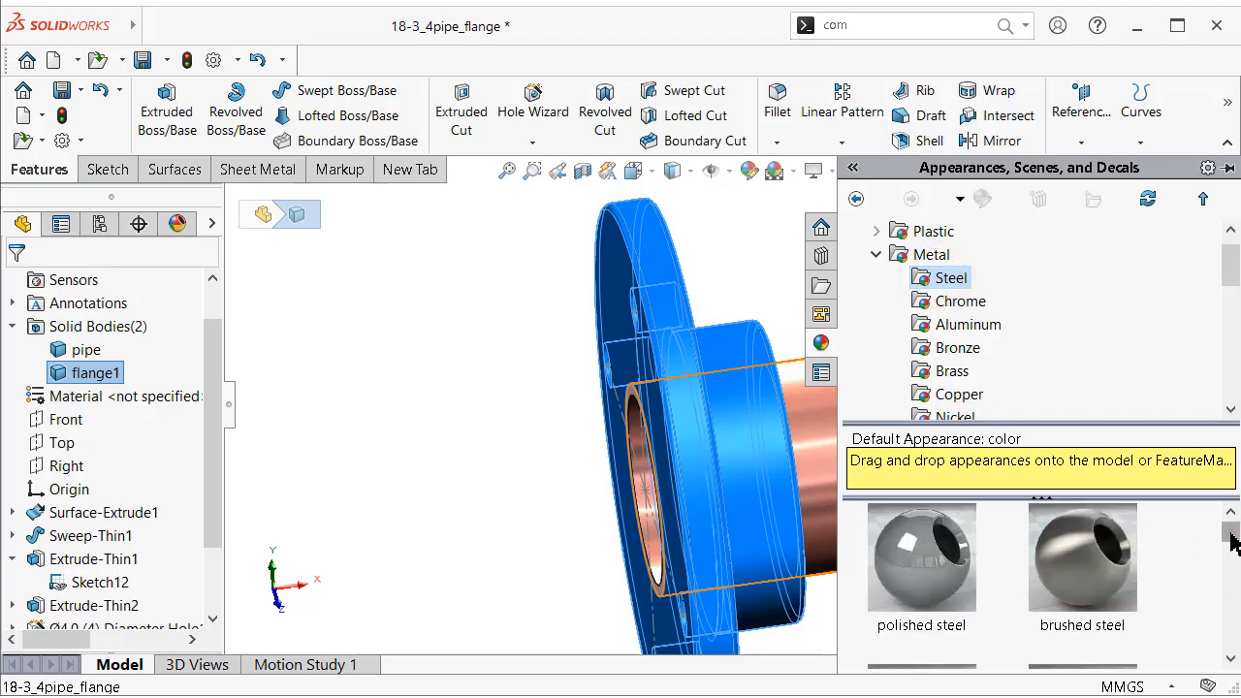
pyautogui.moveTo(1231, 534); pyautogui.dragTo(1231, 558)
pyautogui.doubleClick(945, 530)
pyautogui.click(483, 457)
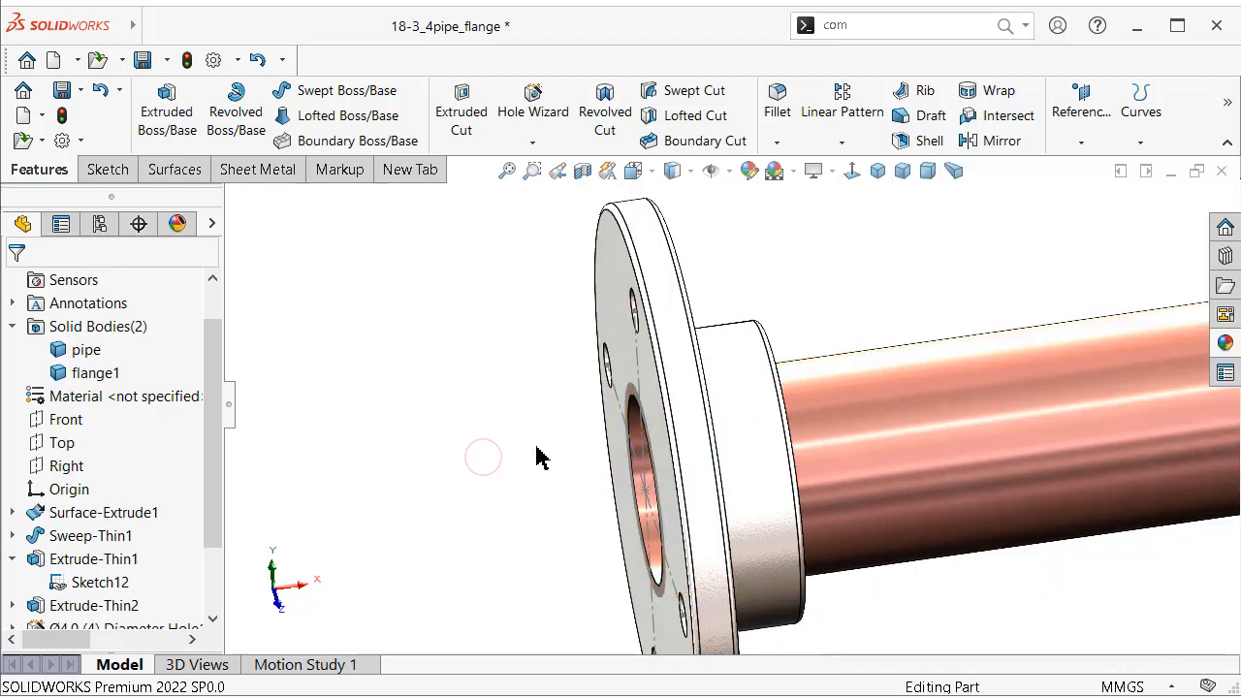
# Step: Hide the sketch with the construction lines on the flange's front face
pyautogui.moveTo(540, 458)
pyautogui.mouseDown(button='middle')
pyautogui.moveTo(514, 388)
pyautogui.moveTo(499, 410)
pyautogui.moveTo(612, 375)
pyautogui.moveTo(646, 391)
pyautogui.mouseUp(button='middle')
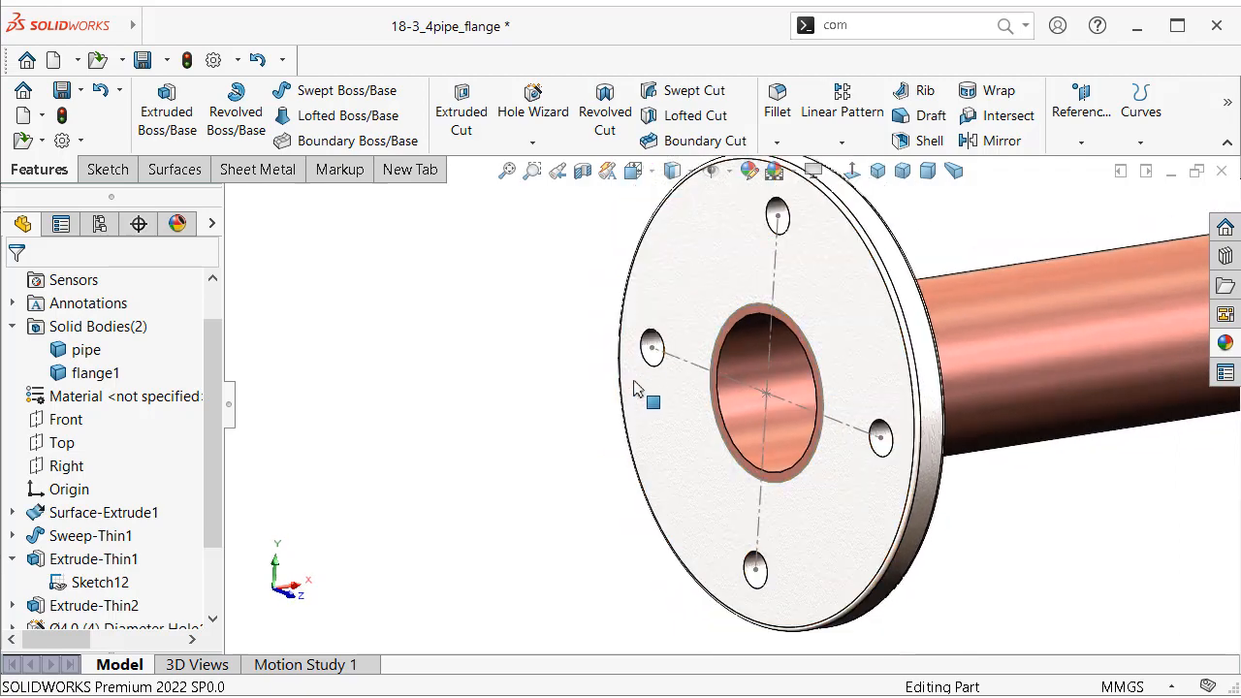
pyautogui.click(732, 379)
pyautogui.click(814, 321)
pyautogui.scroll(2, 476, 342)
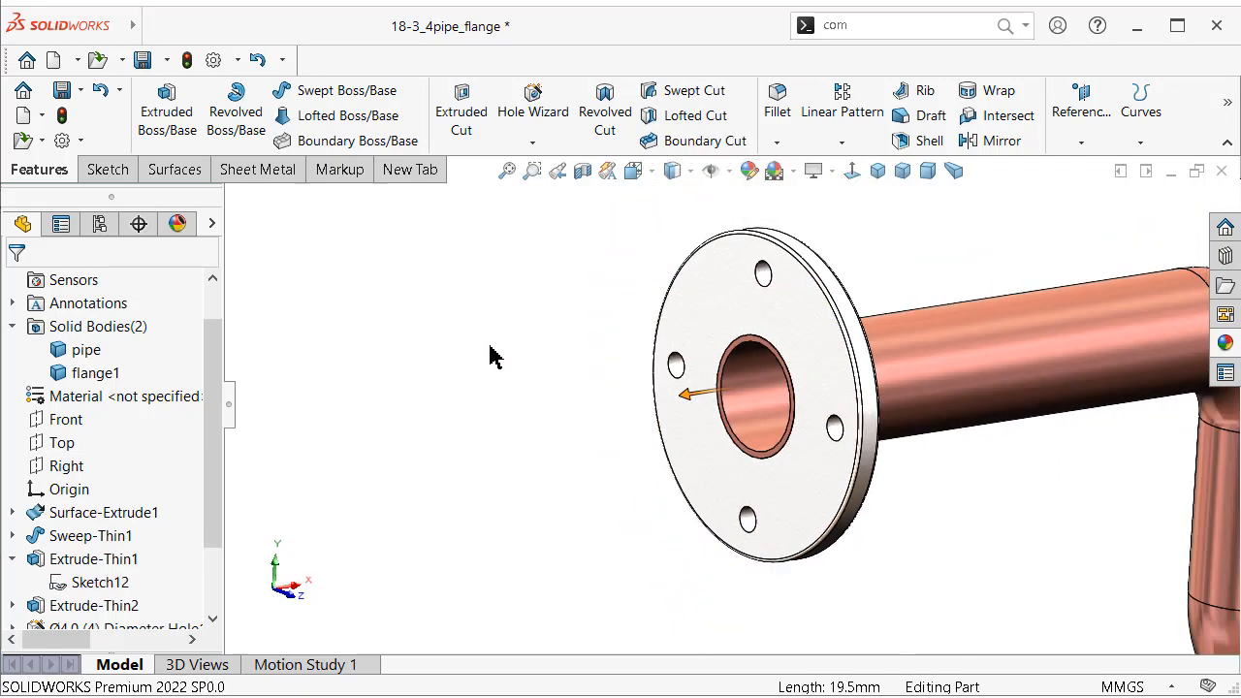
pyautogui.moveTo(493, 335)
pyautogui.mouseDown(button='middle')
pyautogui.moveTo(429, 346)
pyautogui.moveTo(423, 358)
pyautogui.moveTo(416, 346)
pyautogui.moveTo(432, 378)
pyautogui.moveTo(427, 369)
pyautogui.moveTo(399, 402)
pyautogui.moveTo(427, 372)
pyautogui.mouseUp(button='middle')
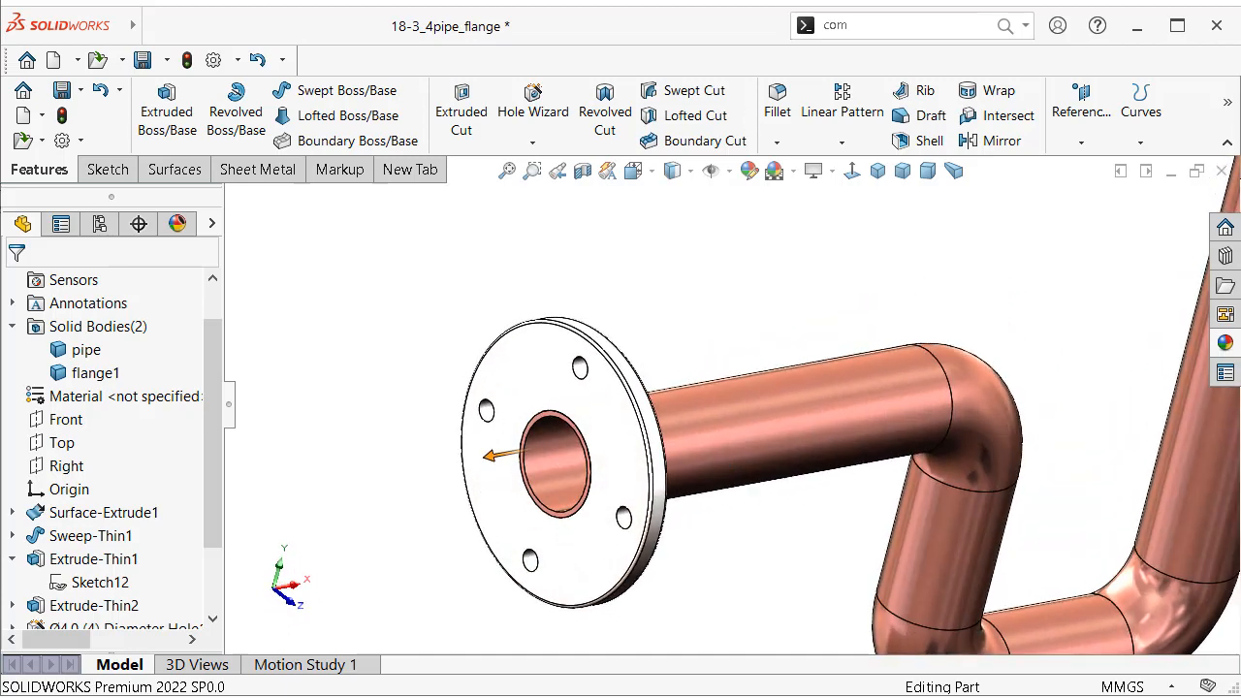
# Step: Turn on perspective view and try the Shaded display style on the whole model
pyautogui.click(956, 172)
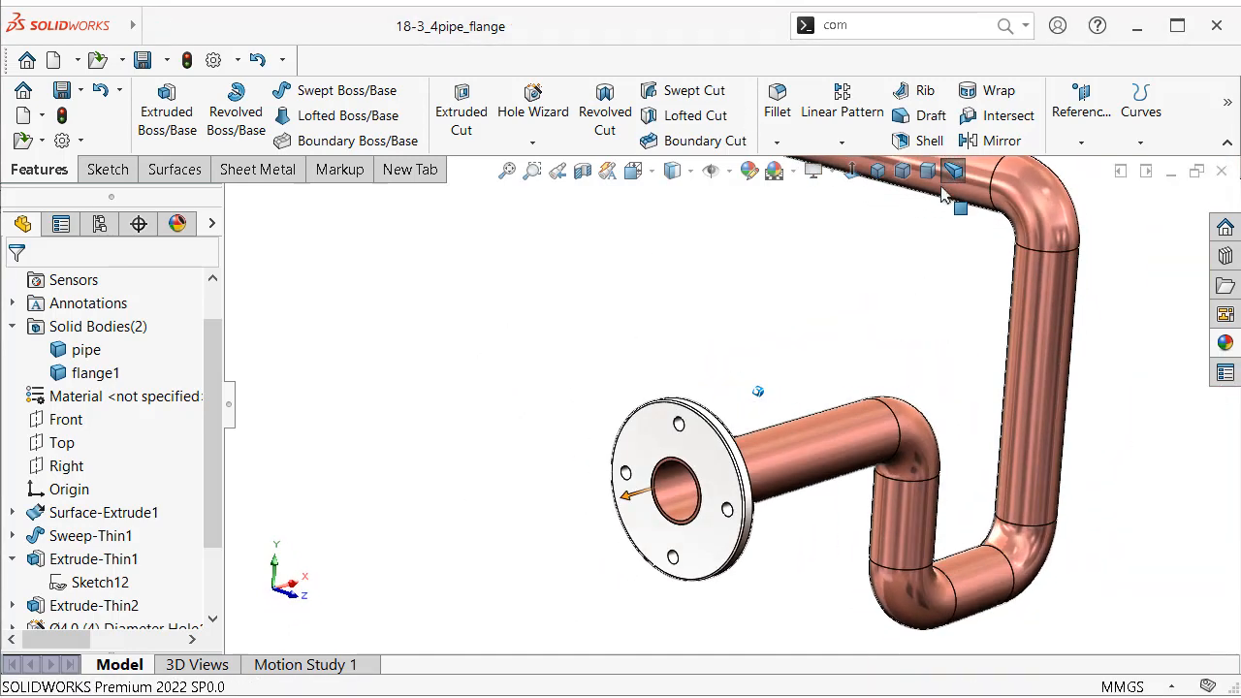
pyautogui.scroll(-1, 815, 382)
pyautogui.moveTo(795, 379); pyautogui.dragTo(759, 388, button='middle')
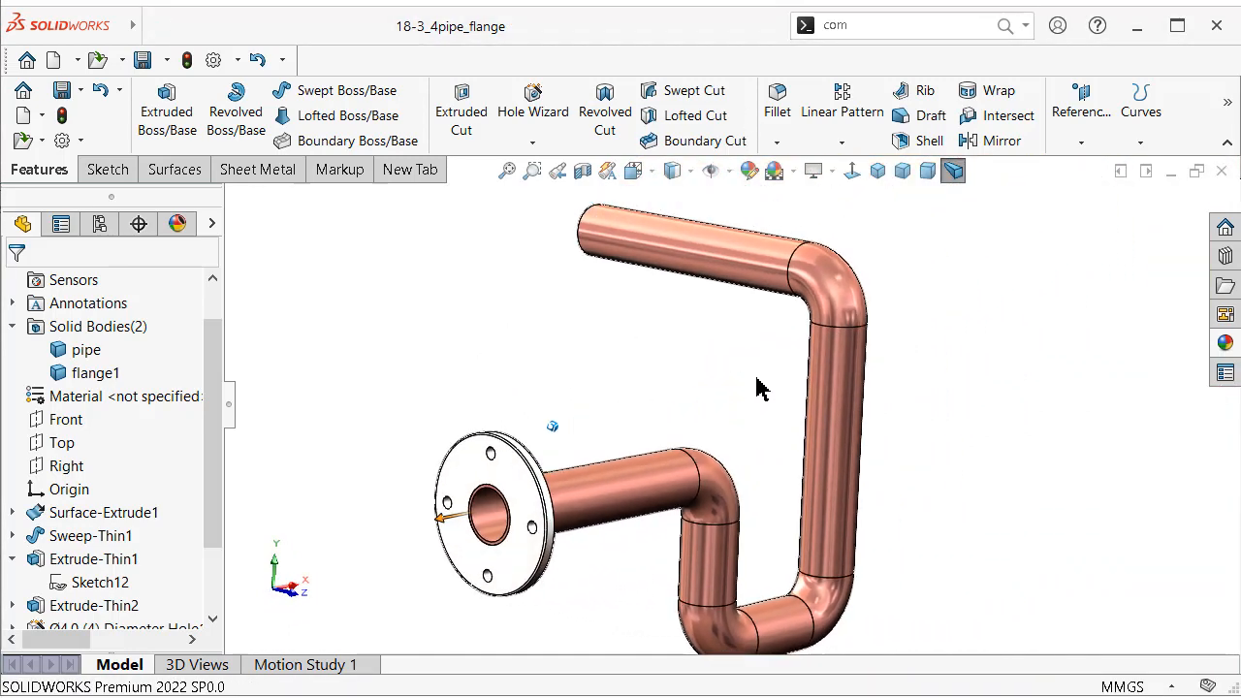
pyautogui.click(691, 172)
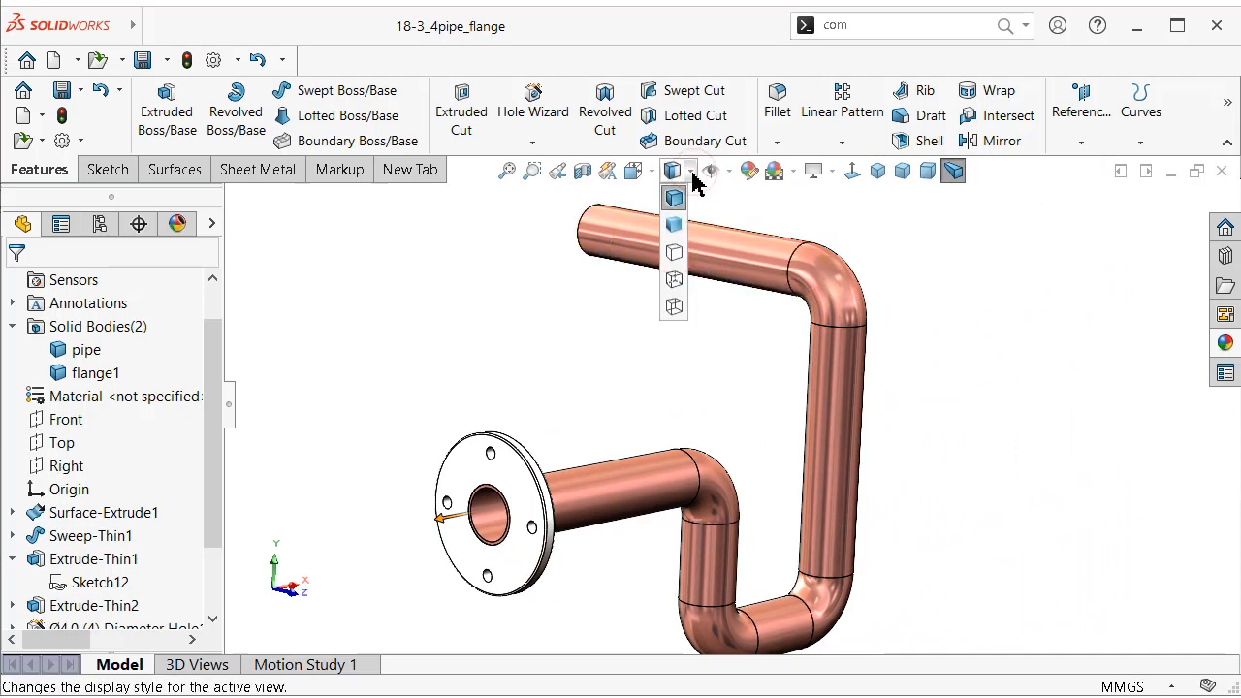
pyautogui.click(675, 223)
pyautogui.moveTo(527, 328)
pyautogui.mouseDown(button='middle')
pyautogui.moveTo(524, 314)
pyautogui.moveTo(650, 243)
pyautogui.moveTo(600, 307)
pyautogui.moveTo(541, 313)
pyautogui.moveTo(821, 319)
pyautogui.moveTo(846, 279)
pyautogui.mouseUp(button='middle')
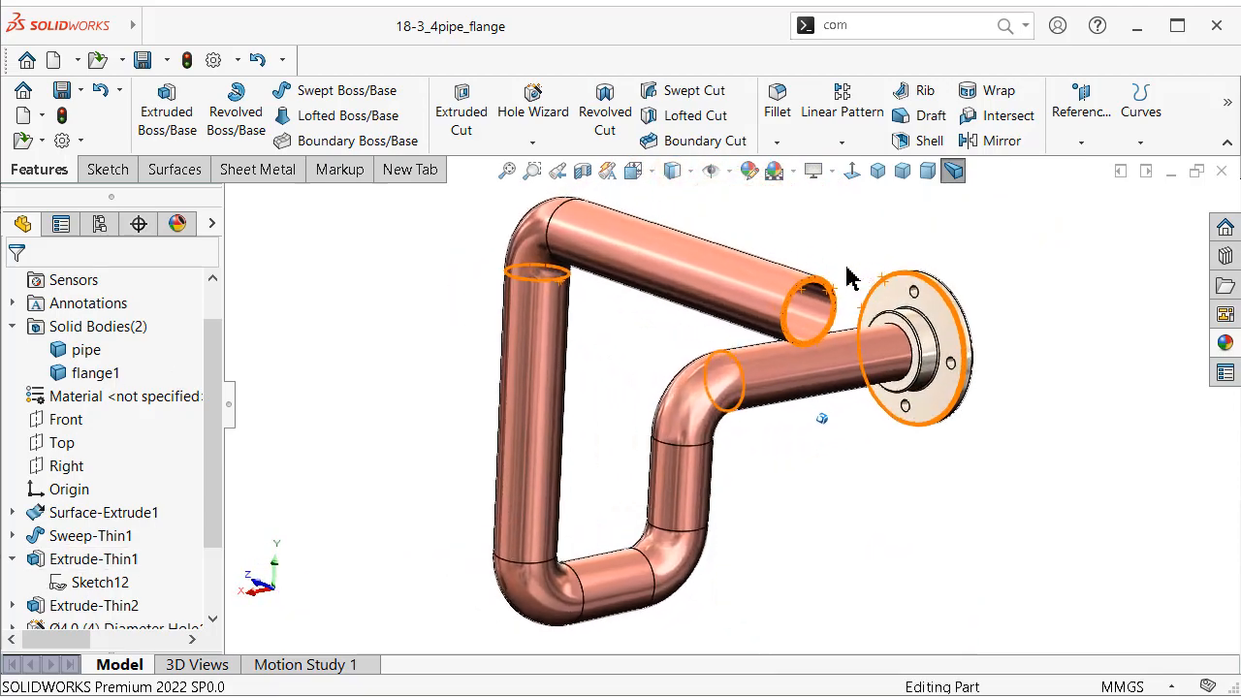
# Step: Start a sketch on the end face of the pipe's open end and convert its outer circular edge into sketch geometry
pyautogui.scroll(-6, 846, 278)
pyautogui.scroll(-4, 873, 456)
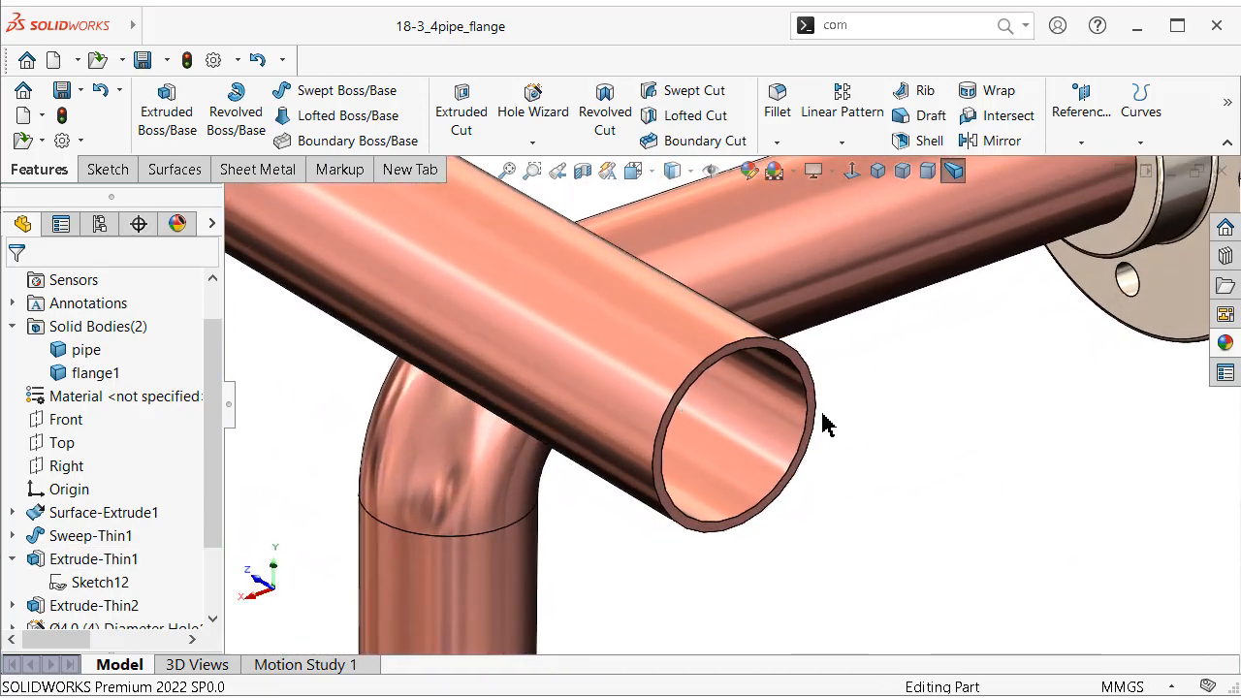
pyautogui.click(808, 386)
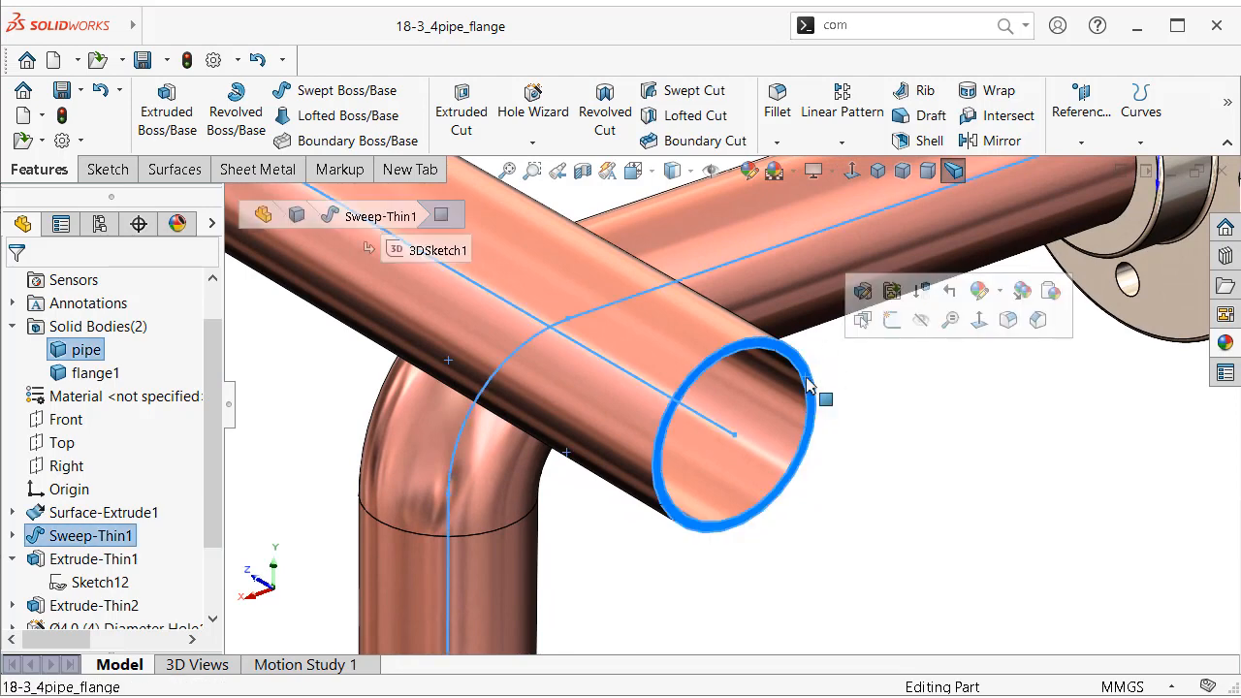
pyautogui.click(893, 321)
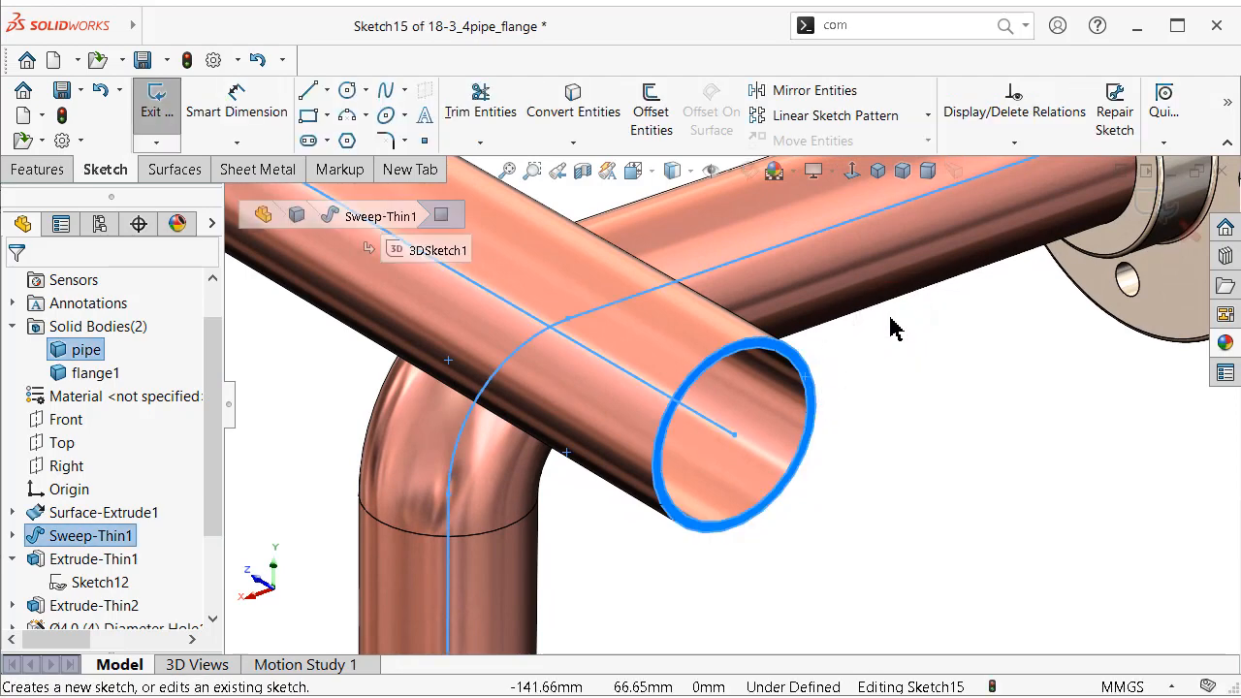
pyautogui.click(888, 354)
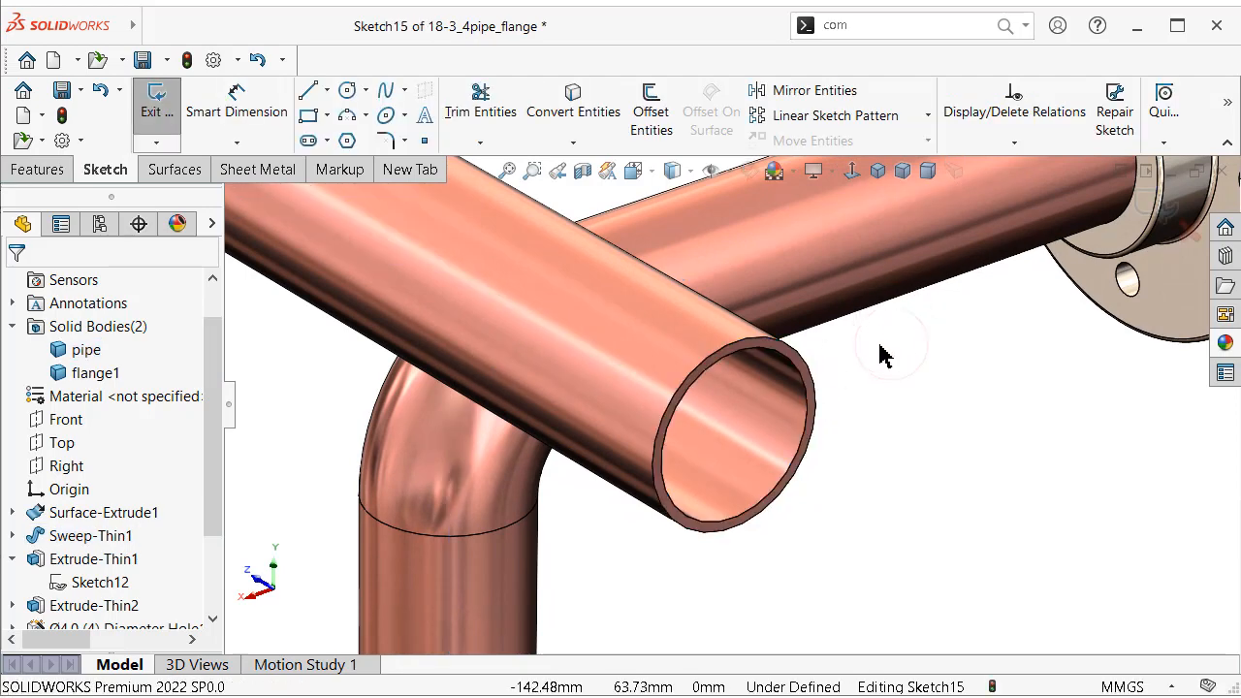
pyautogui.click(782, 349)
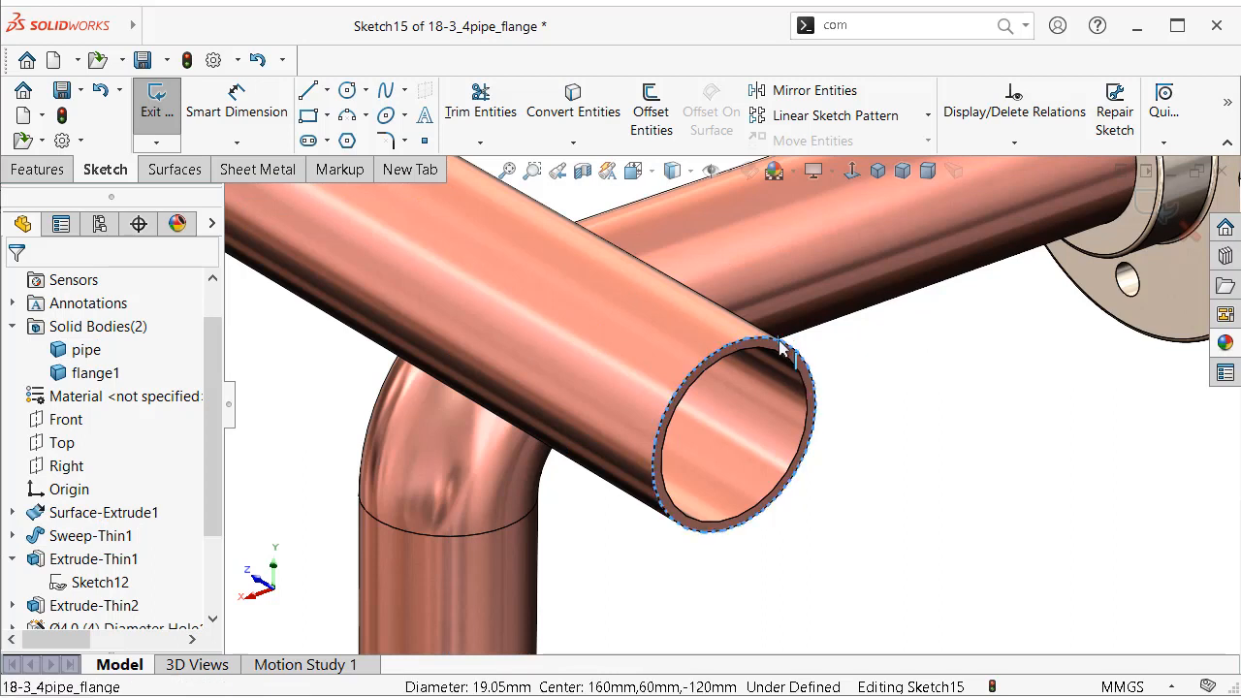
pyautogui.click(572, 100)
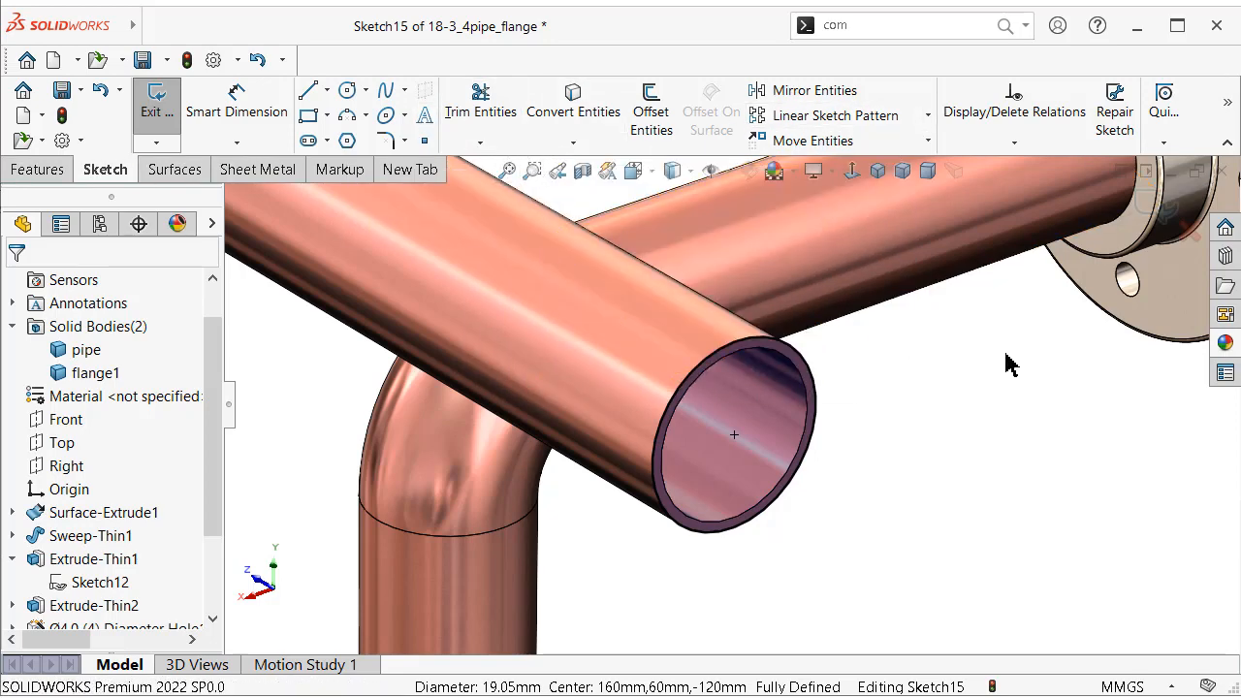
# Step: Draw a vertical construction line from the converted circle's centre upward past the pipe's outer edge
pyautogui.press('s')
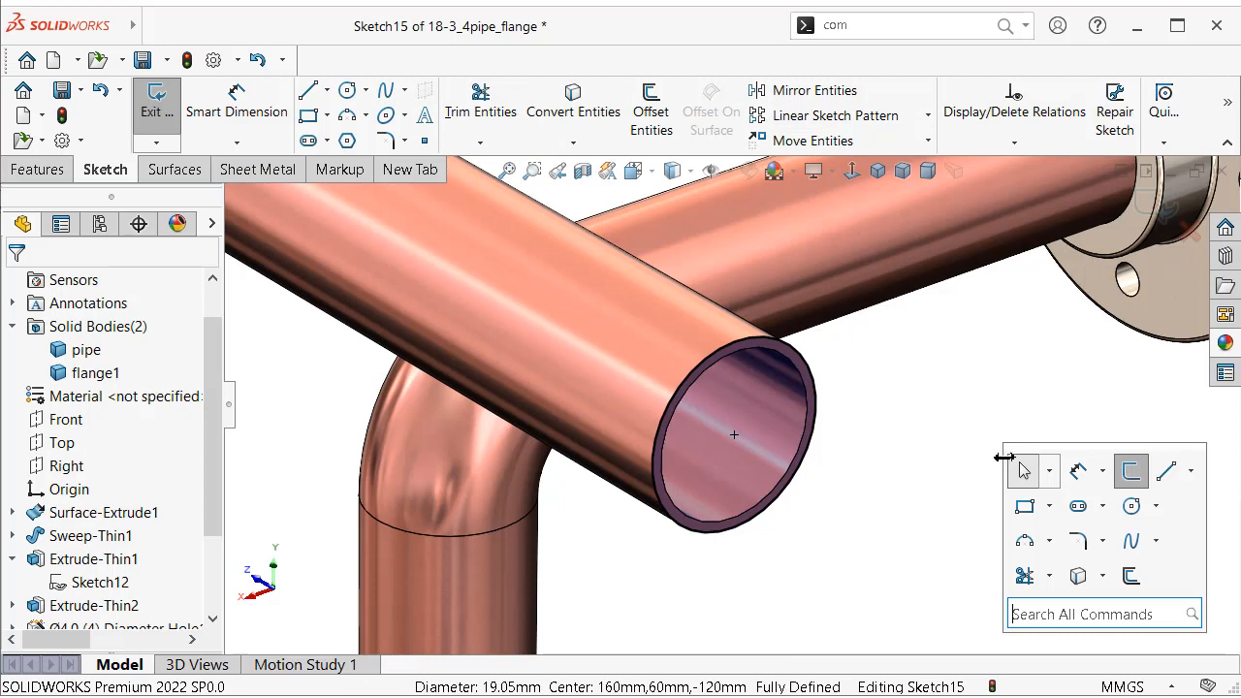
pyautogui.click(1191, 472)
pyautogui.click(1184, 519)
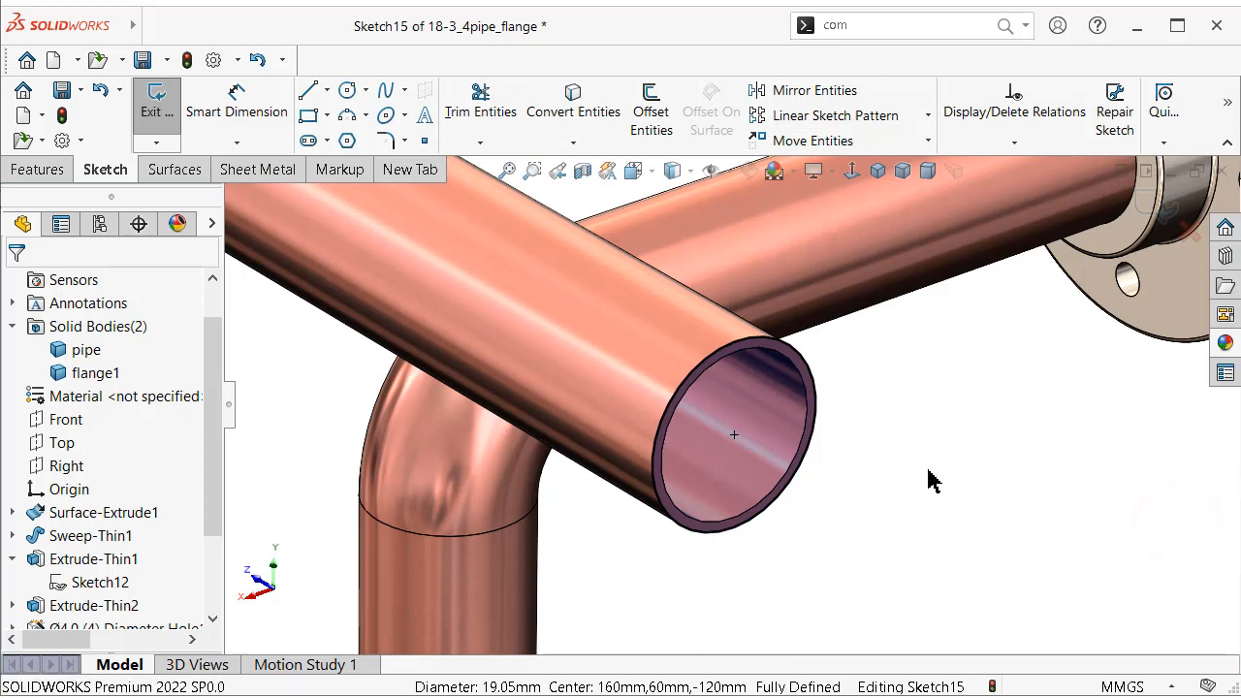
pyautogui.click(734, 435)
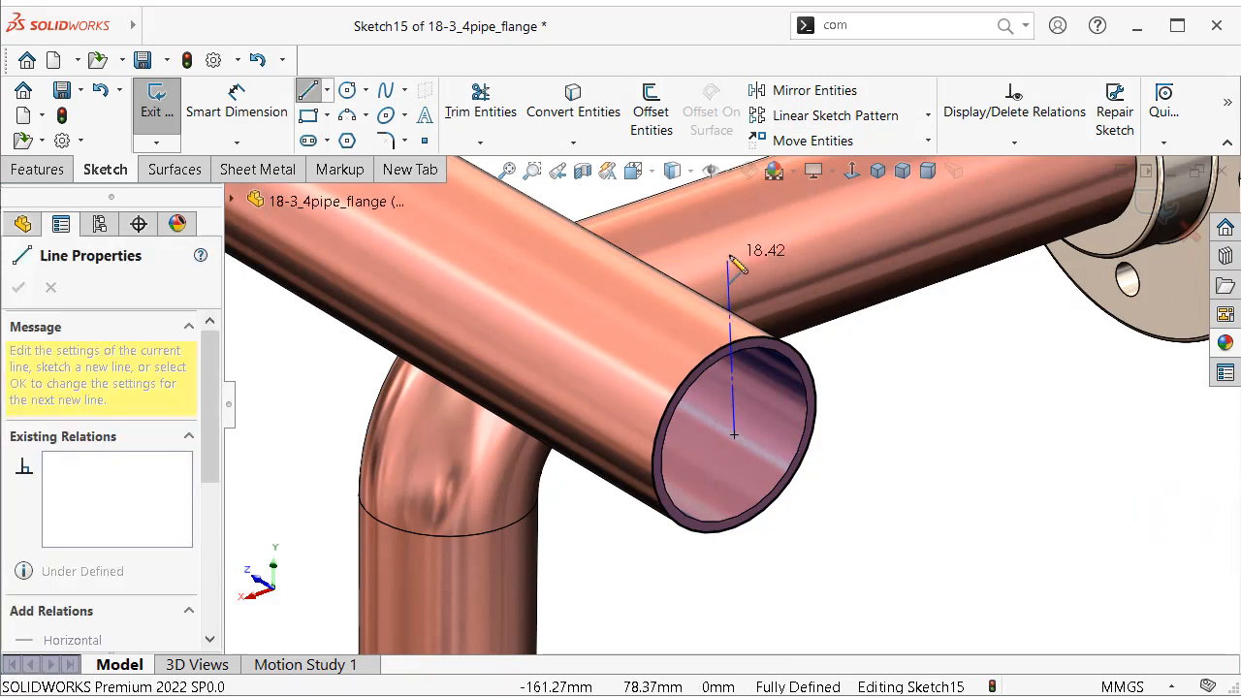
pyautogui.press('Escape')
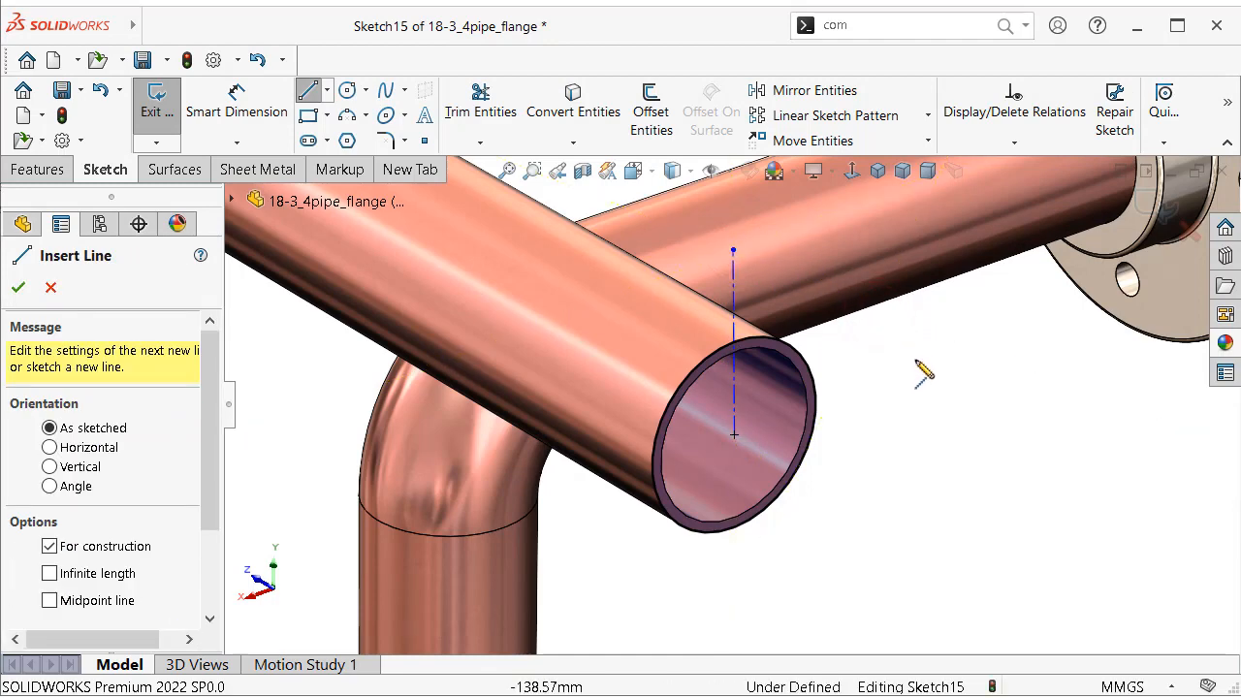
pyautogui.press('Escape')
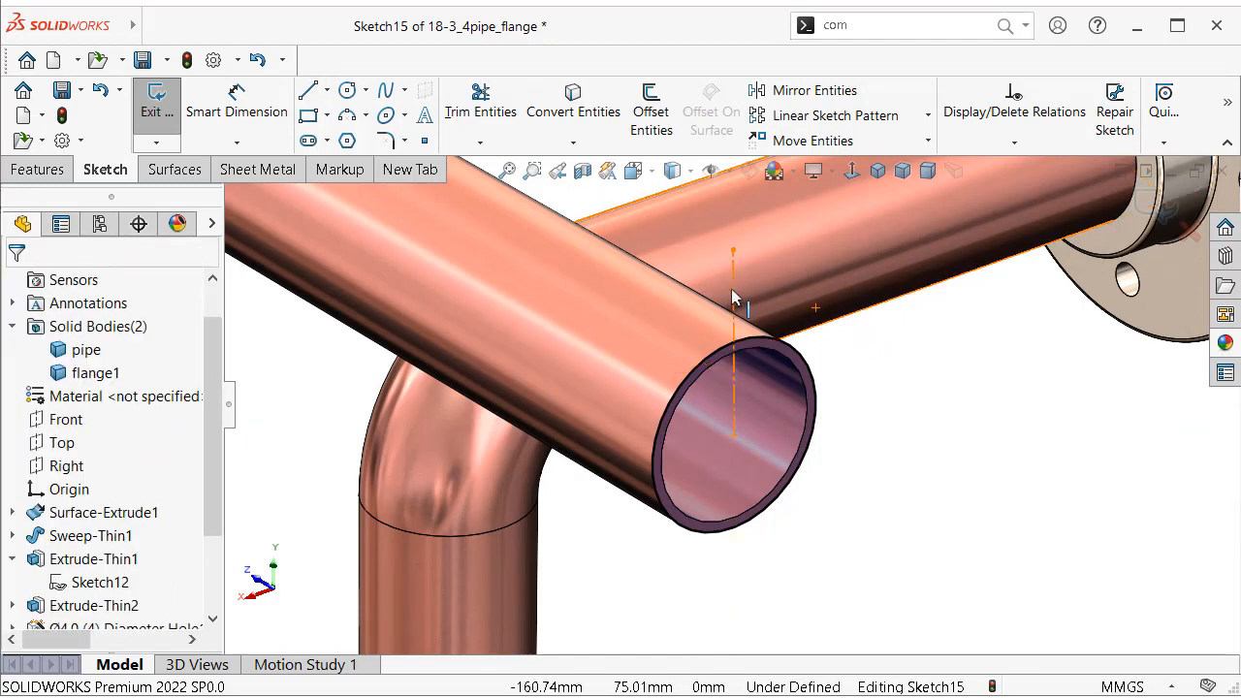
# Step: Dimension the vertical construction line above the pipe's end face to a length of 19.5 mm
pyautogui.click(735, 299)
pyautogui.click(818, 209)
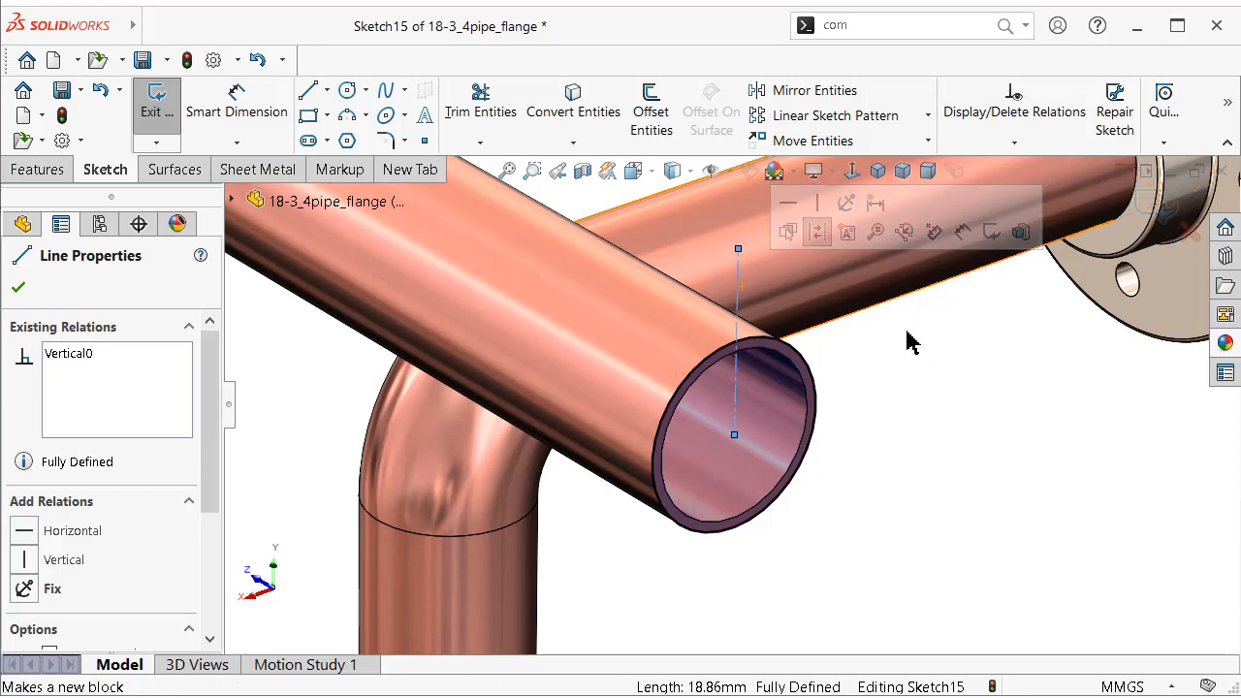
pyautogui.press('Escape')
pyautogui.click(979, 463)
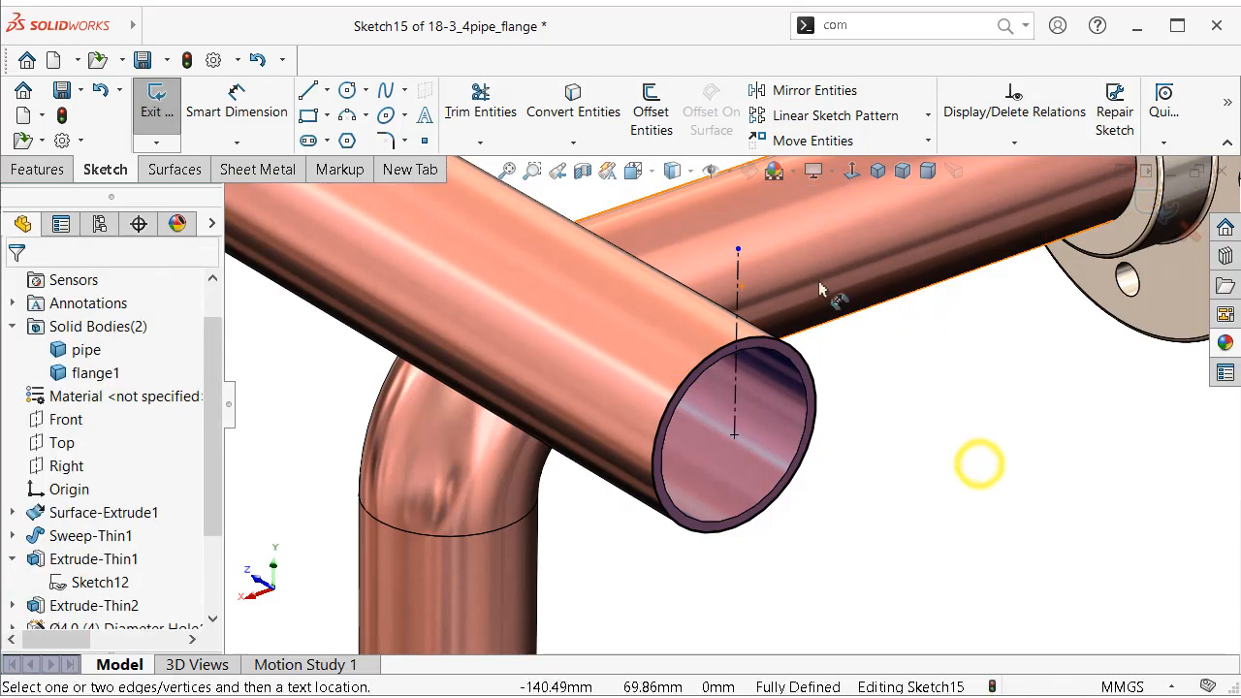
pyautogui.click(730, 305)
pyautogui.click(628, 371)
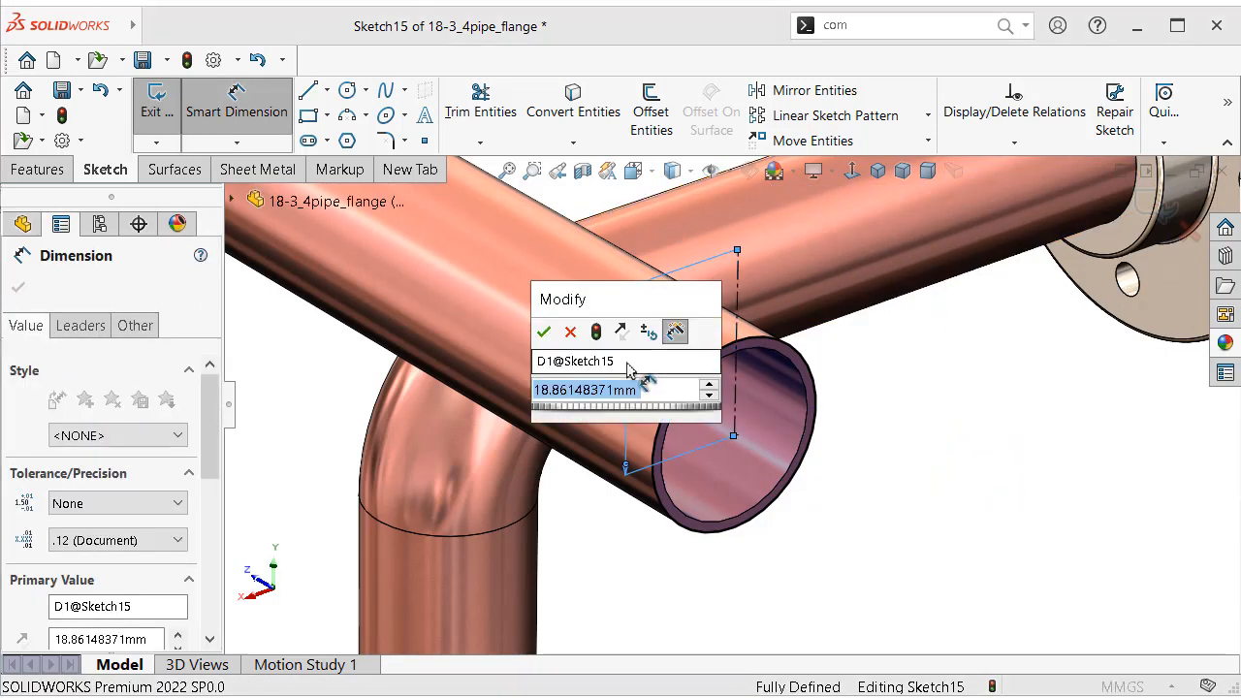
pyautogui.write('19')
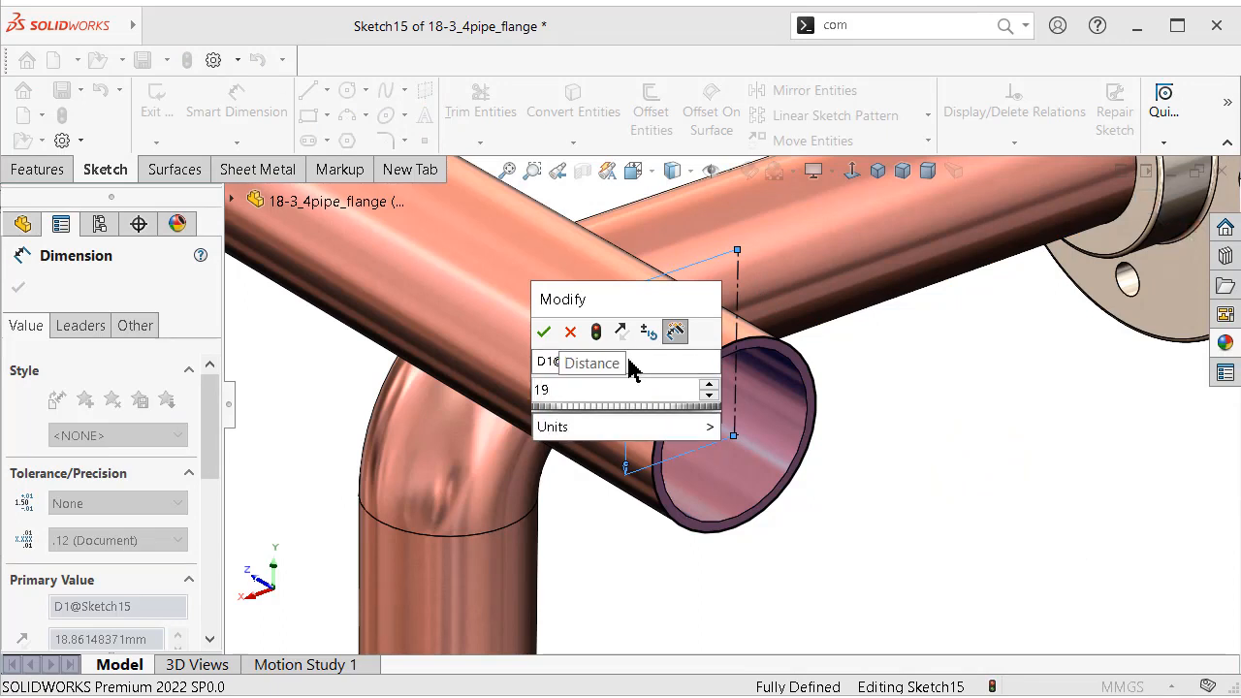
pyautogui.write('.5')
pyautogui.press('Return')
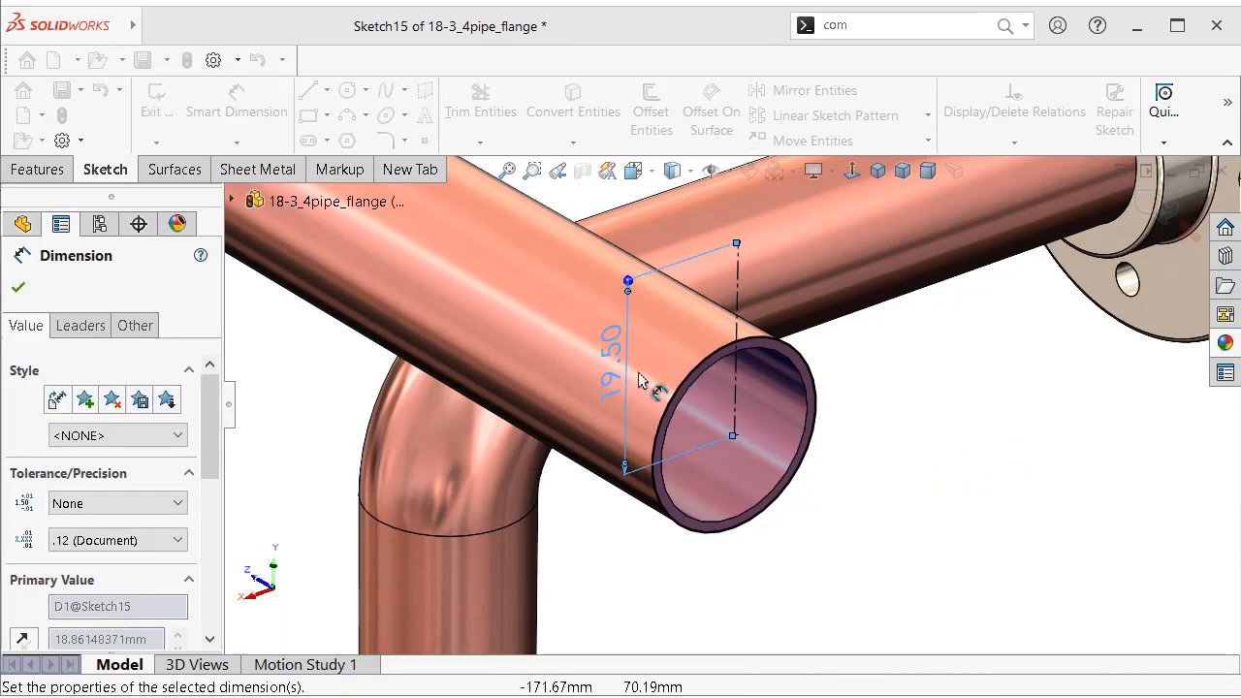
pyautogui.click(882, 363)
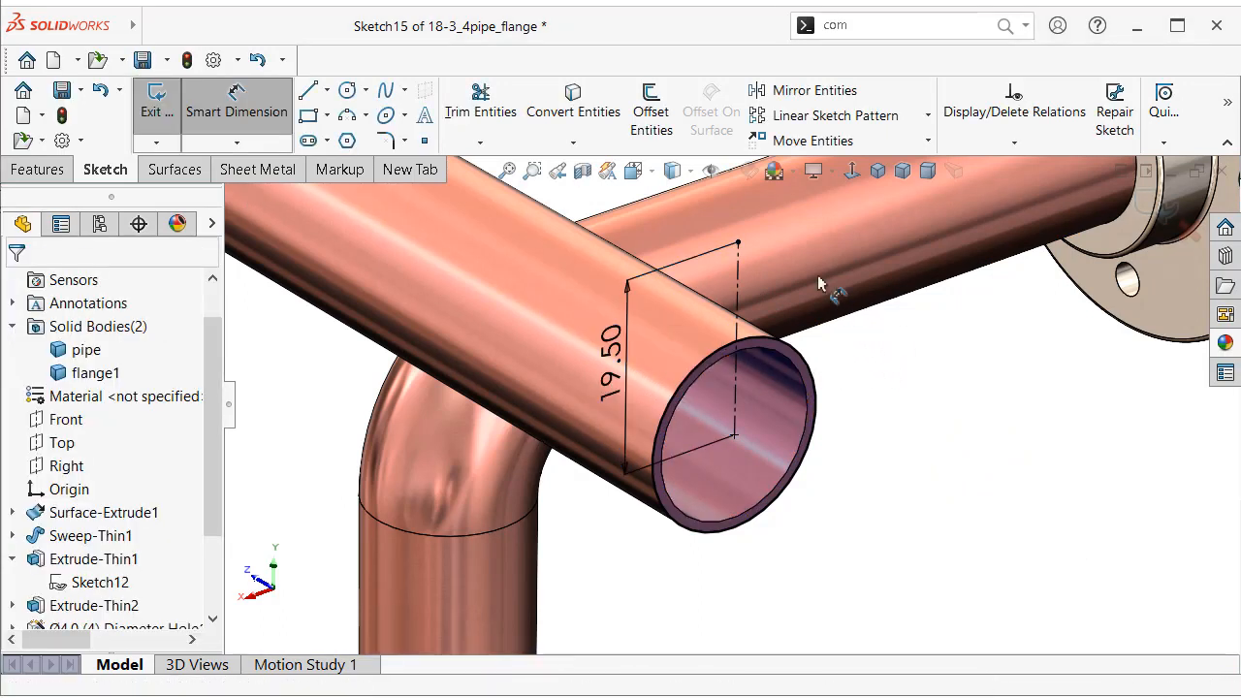
# Step: Circular-pattern the vertical construction line around the pipe end's circular edge with 4 equally spaced instances over 360 degrees
pyautogui.click(928, 118)
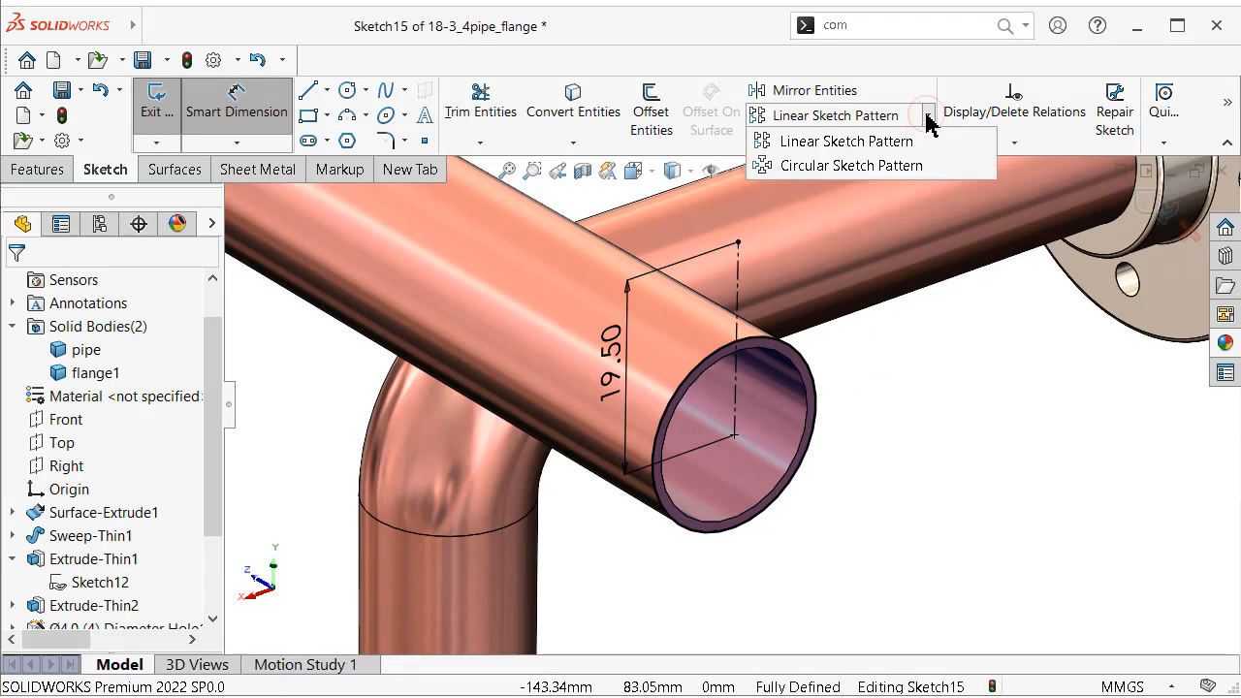
pyautogui.click(912, 165)
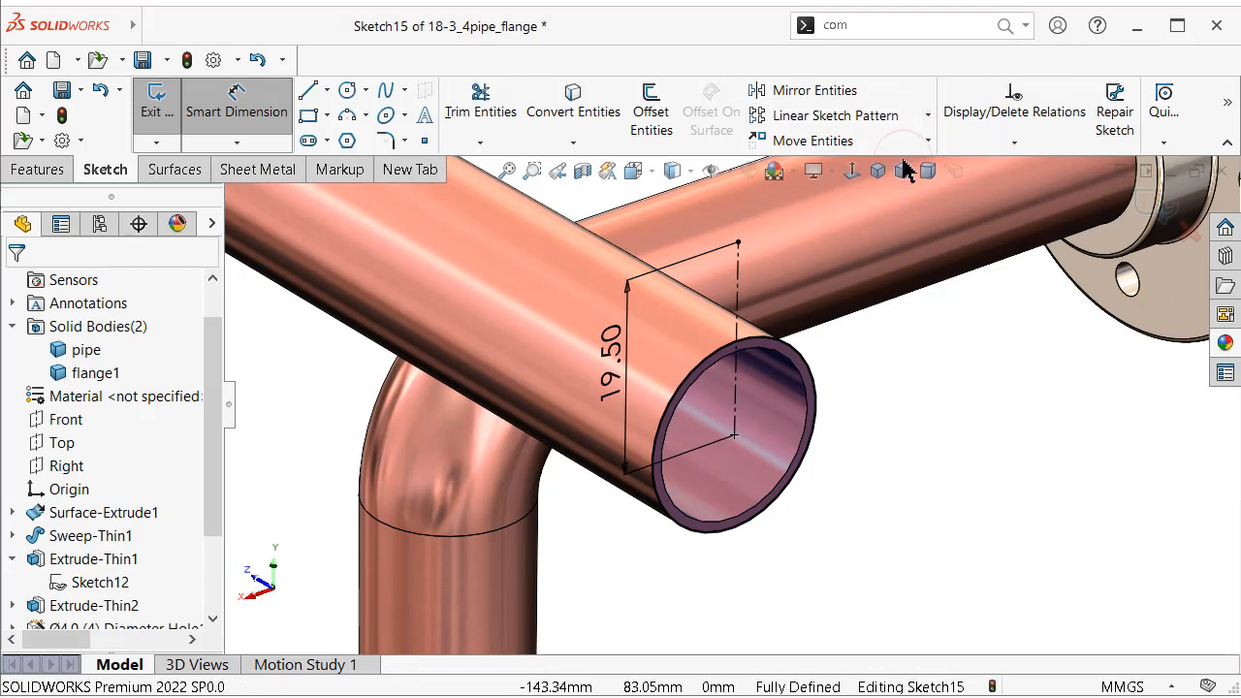
pyautogui.click(781, 341)
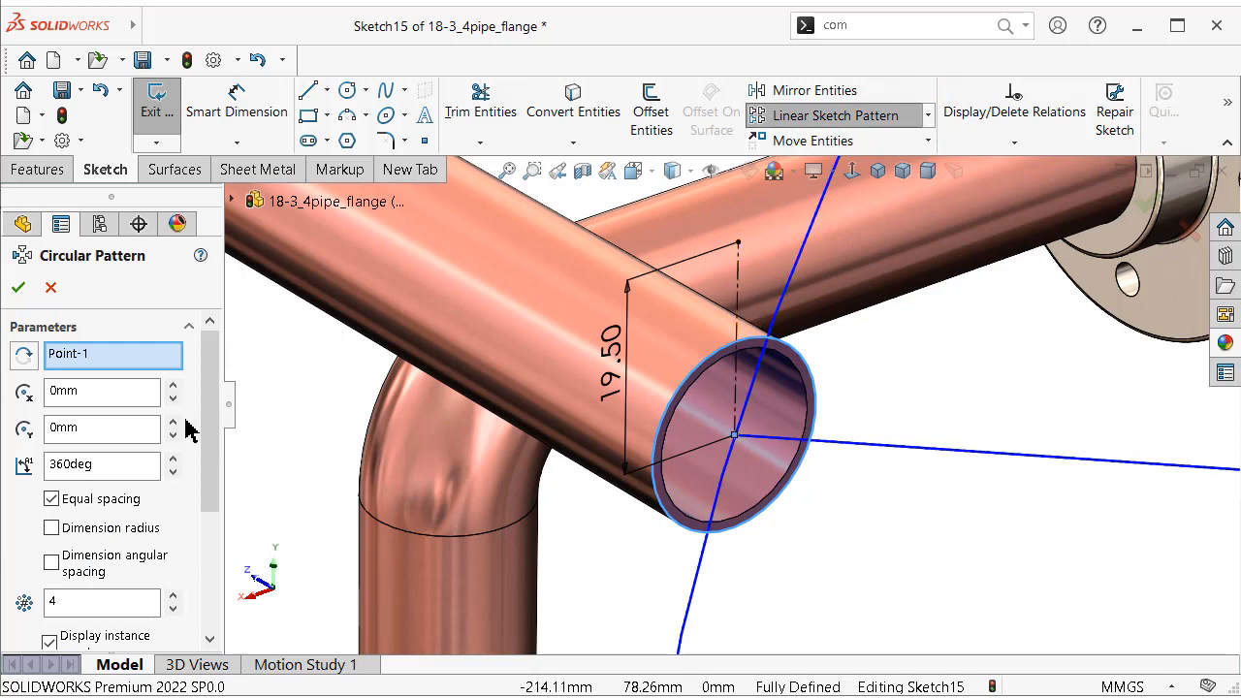
pyautogui.moveTo(204, 424); pyautogui.dragTo(203, 551)
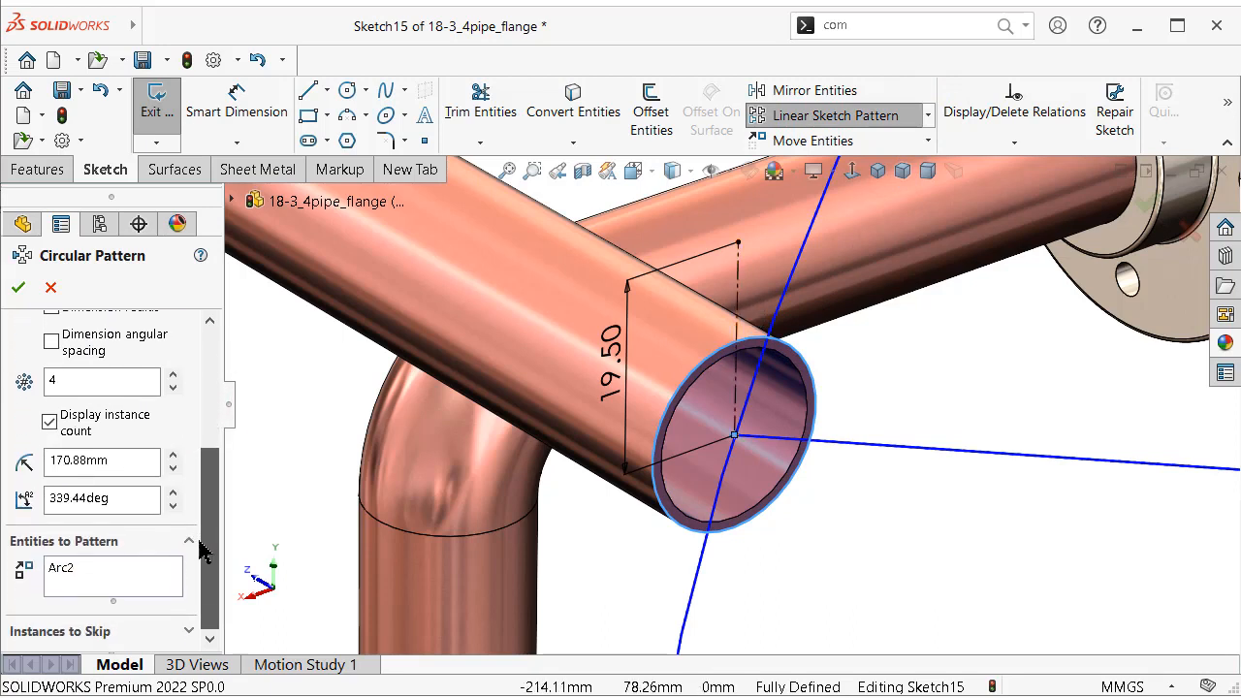
pyautogui.click(120, 570)
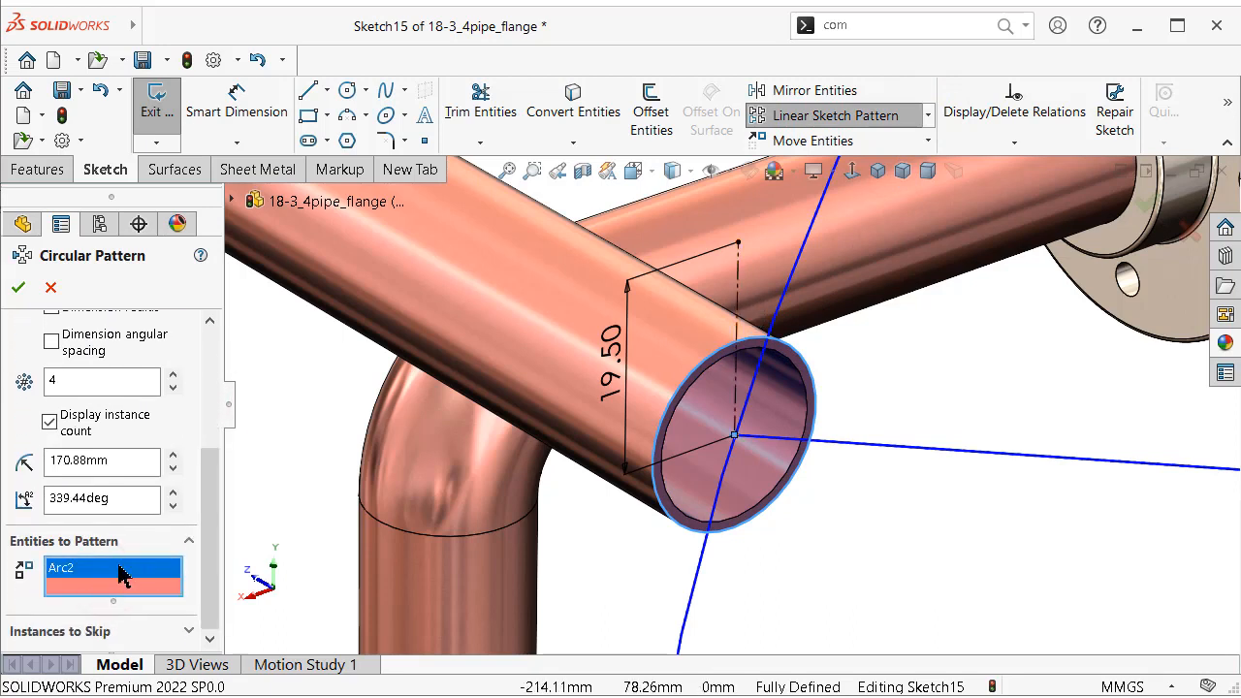
pyautogui.rightClick(167, 571)
pyautogui.click(185, 587)
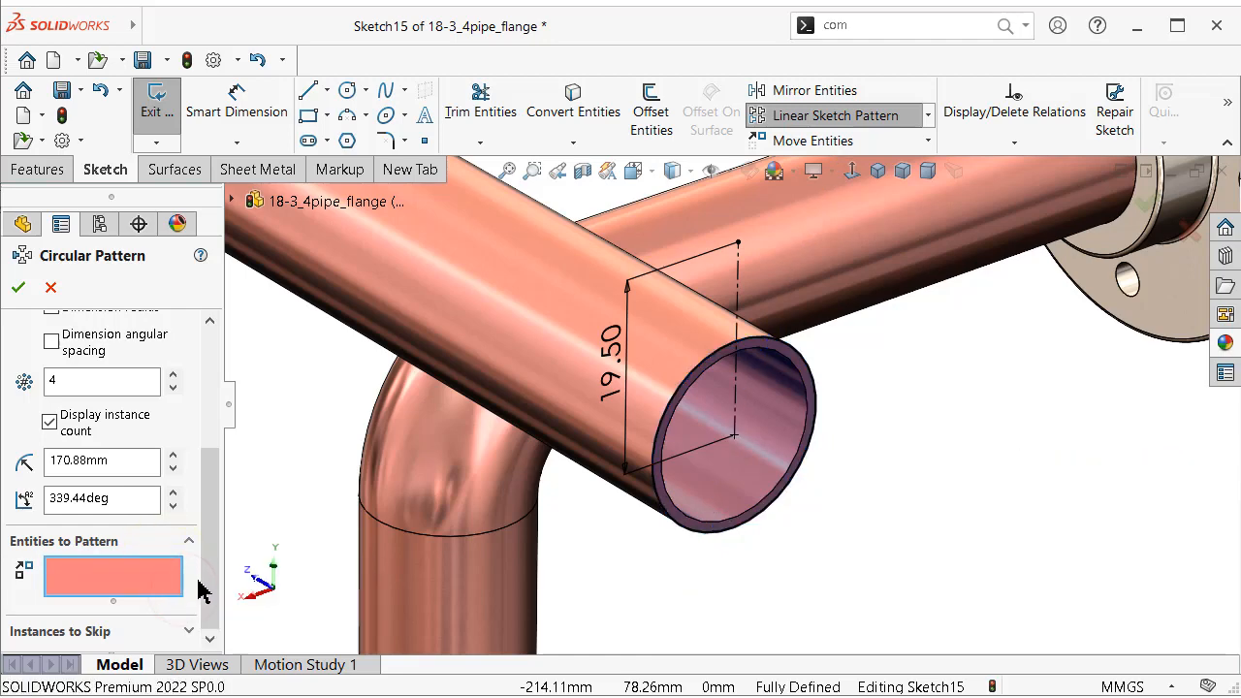
pyautogui.click(738, 280)
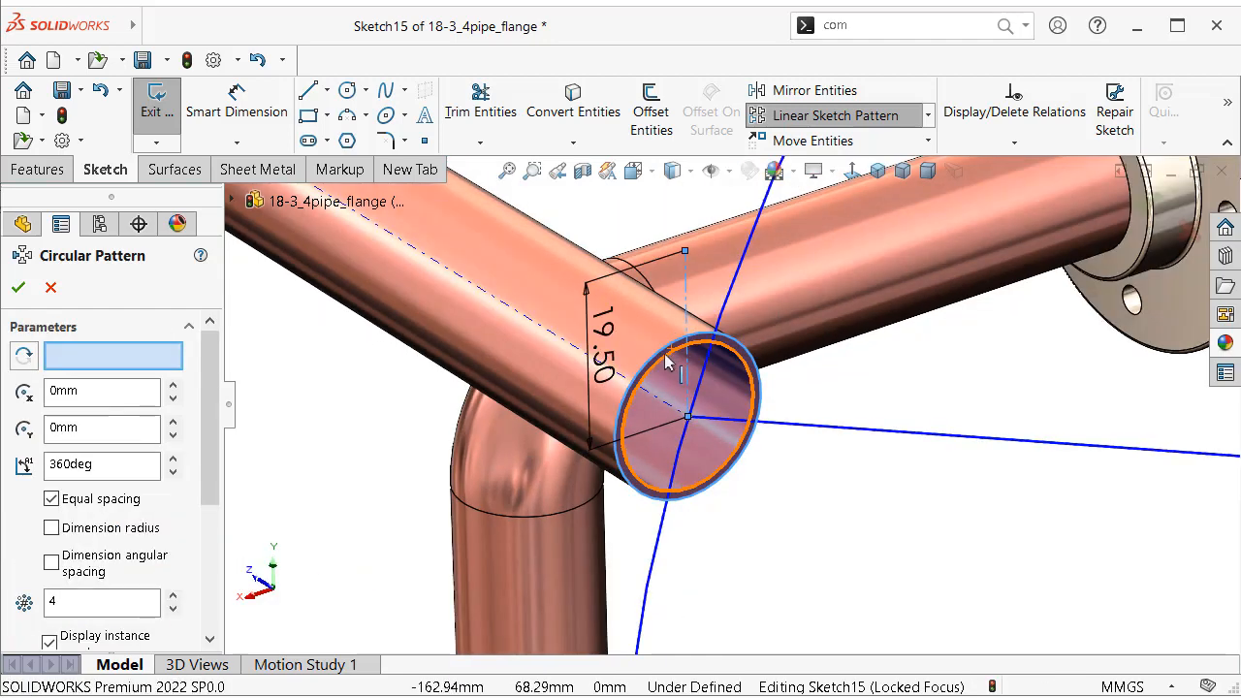
pyautogui.click(677, 357)
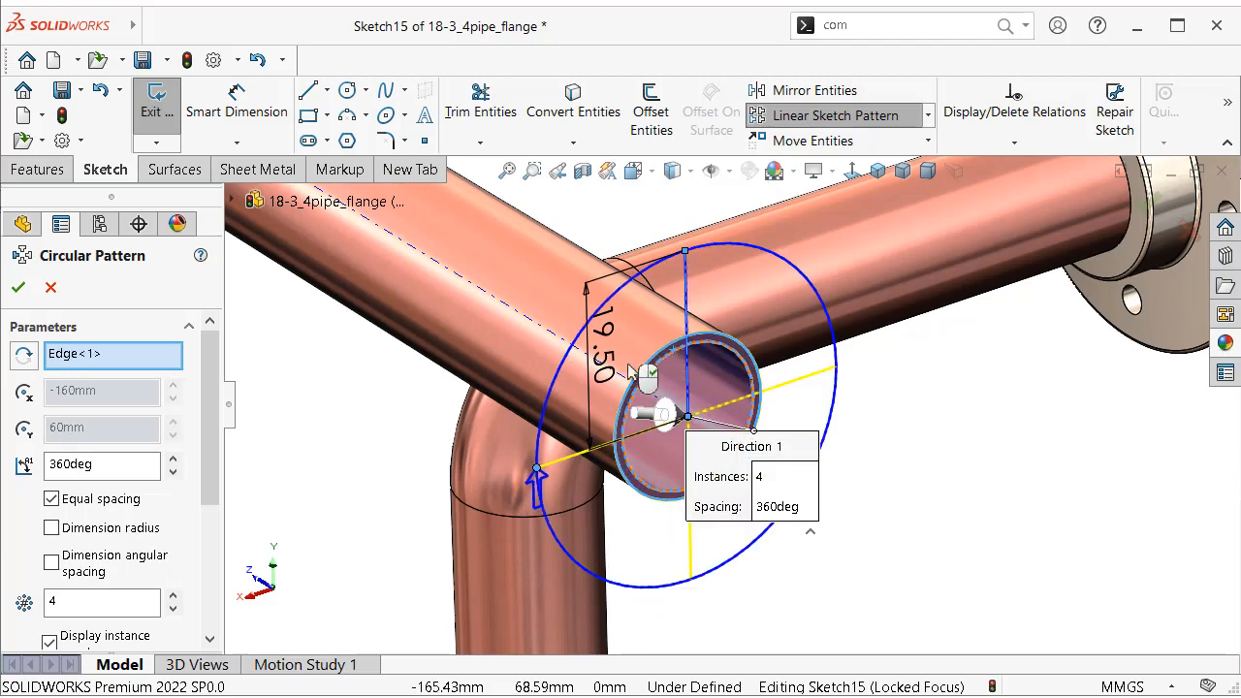
pyautogui.click(19, 290)
# Step: Set up a boss extrude of the pipe-end sketch: 4 mm blind depth, unmerged result, and a one-direction thin feature 16 mm thick
pyautogui.scroll(5, 713, 349)
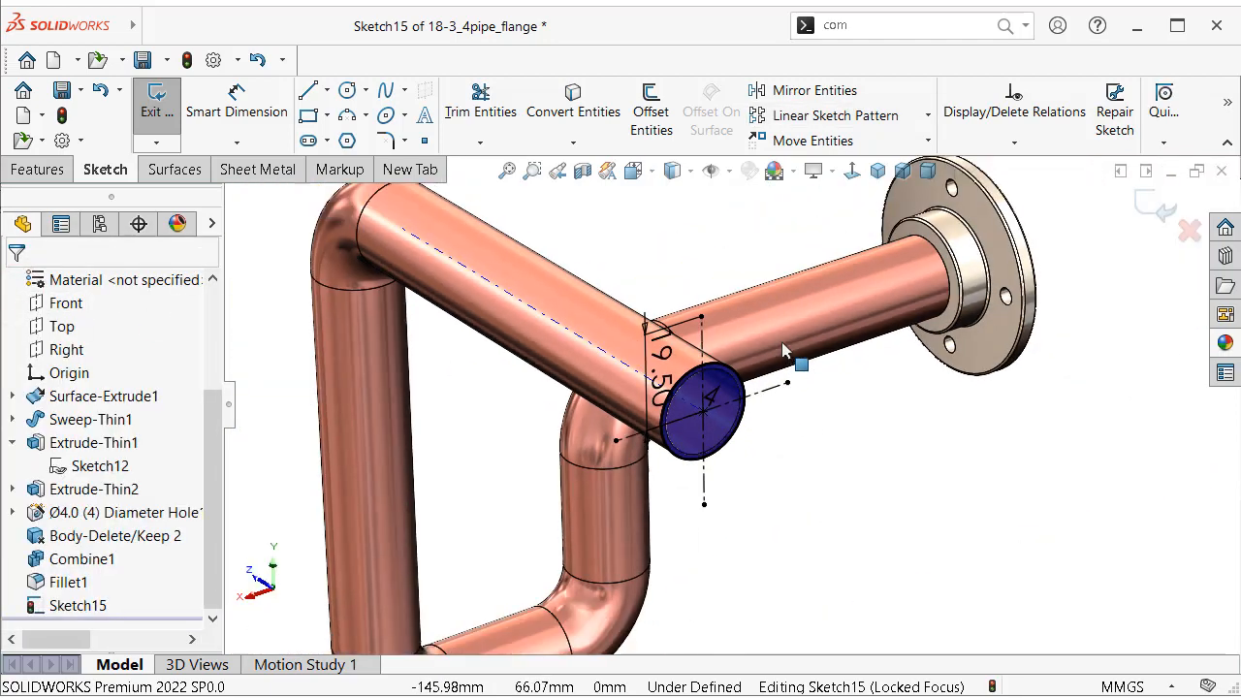
pyautogui.scroll(-5, 713, 410)
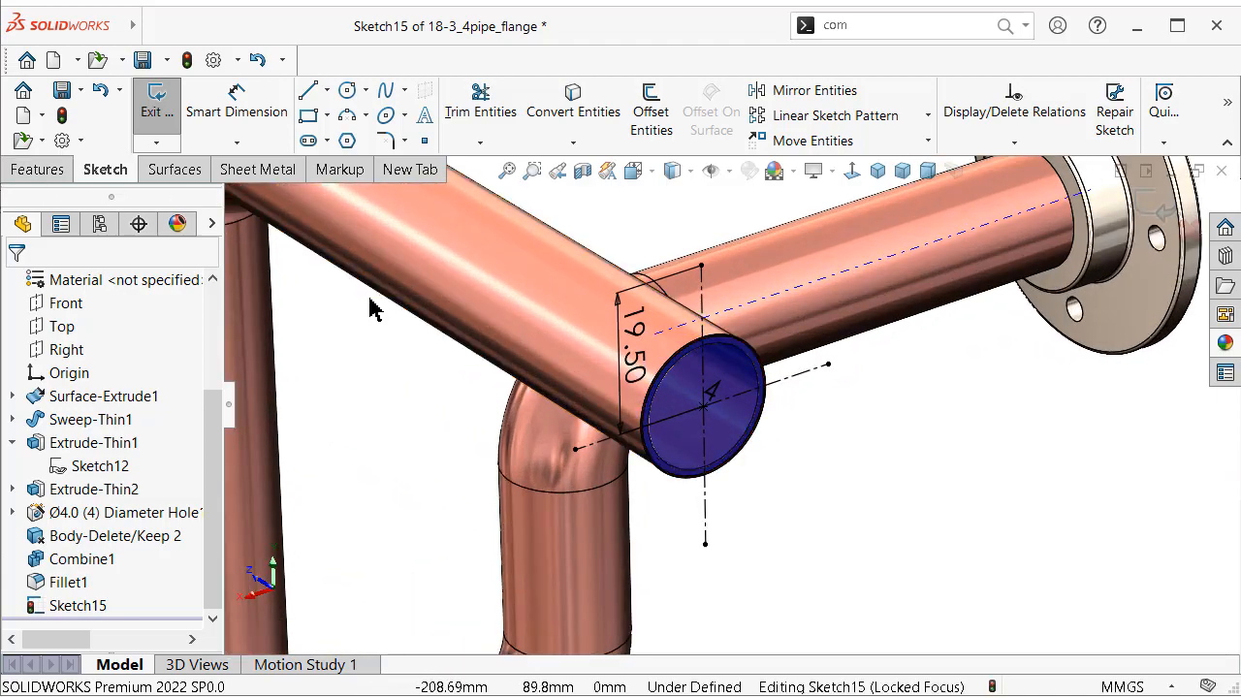
pyautogui.moveTo(715, 328); pyautogui.dragTo(741, 402, button='middle')
pyautogui.scroll(-6, 712, 334)
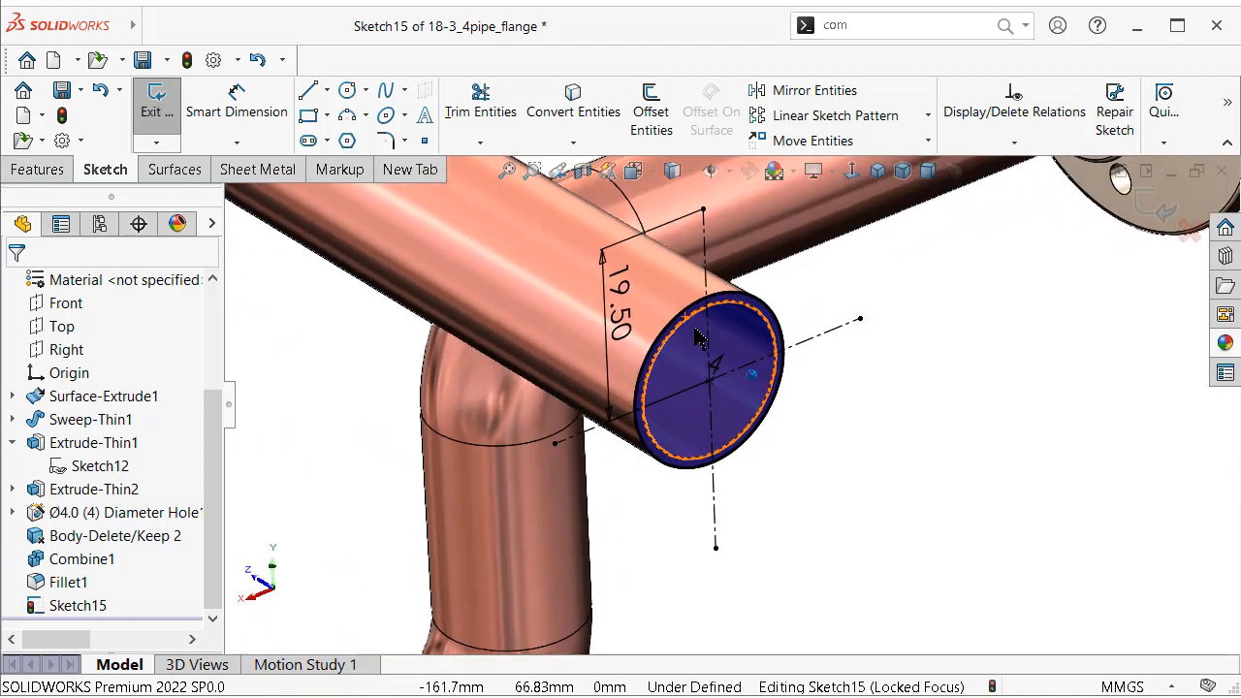
pyautogui.moveTo(677, 339); pyautogui.dragTo(906, 244, button='middle')
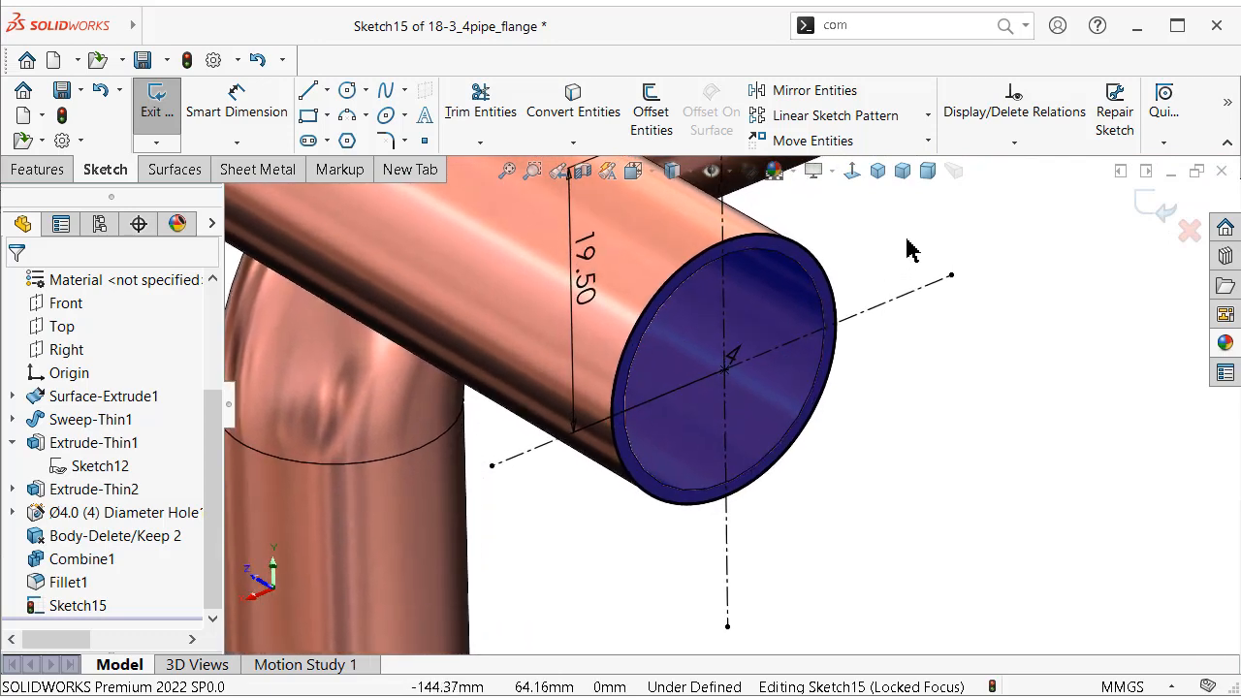
pyautogui.click(41, 174)
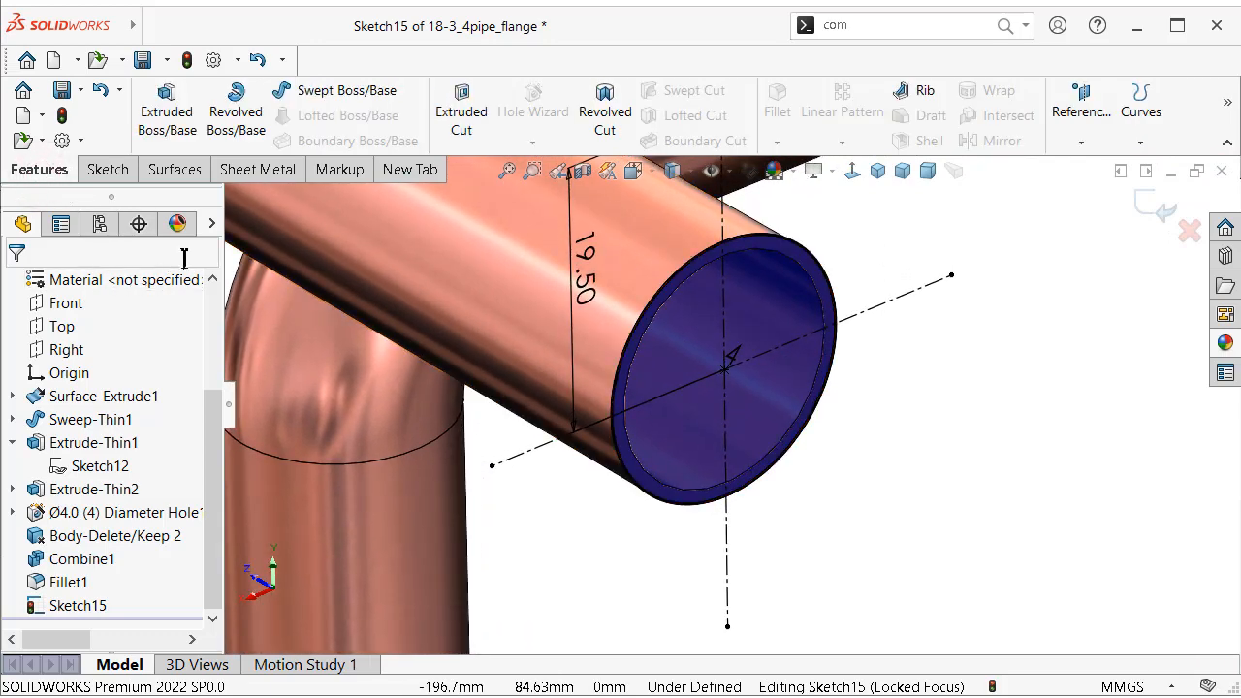
pyautogui.click(169, 122)
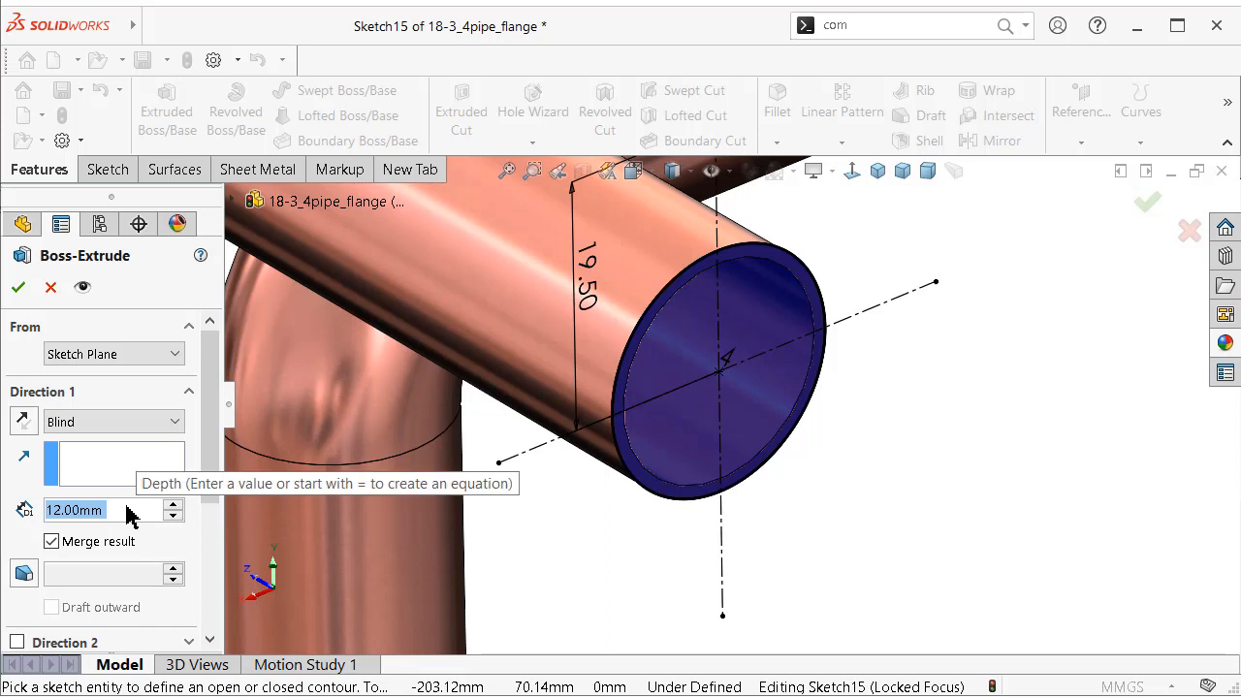
pyautogui.write('4')
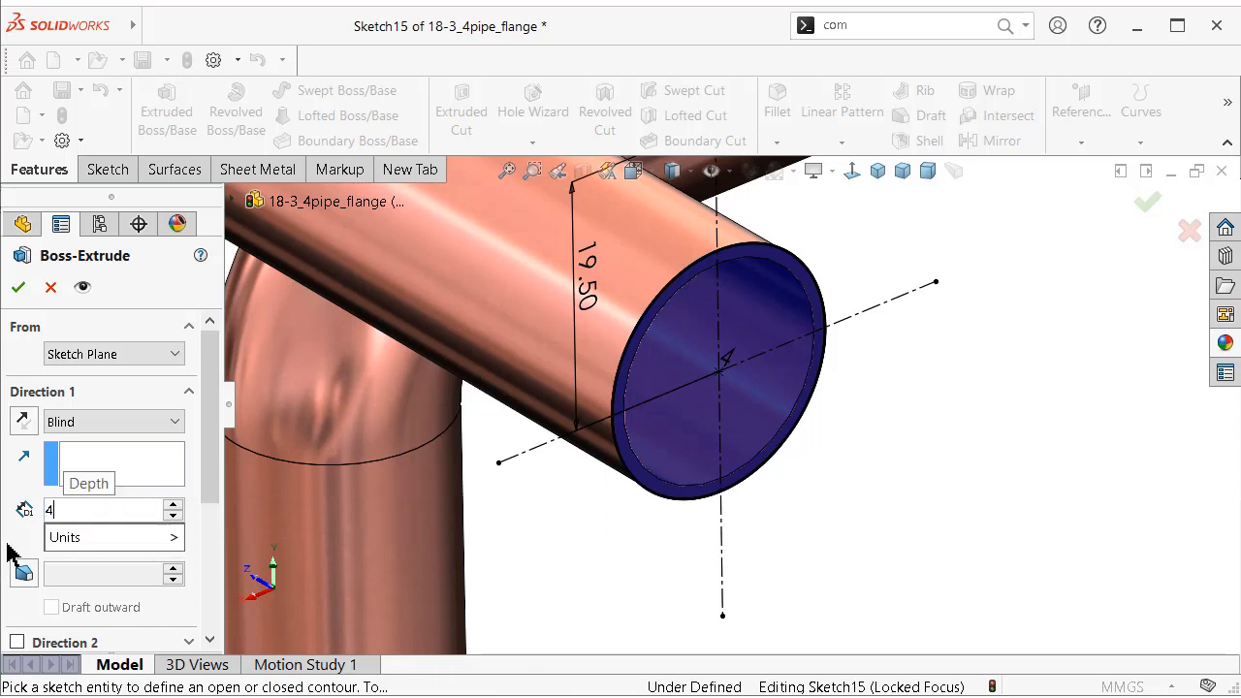
pyautogui.click(16, 540)
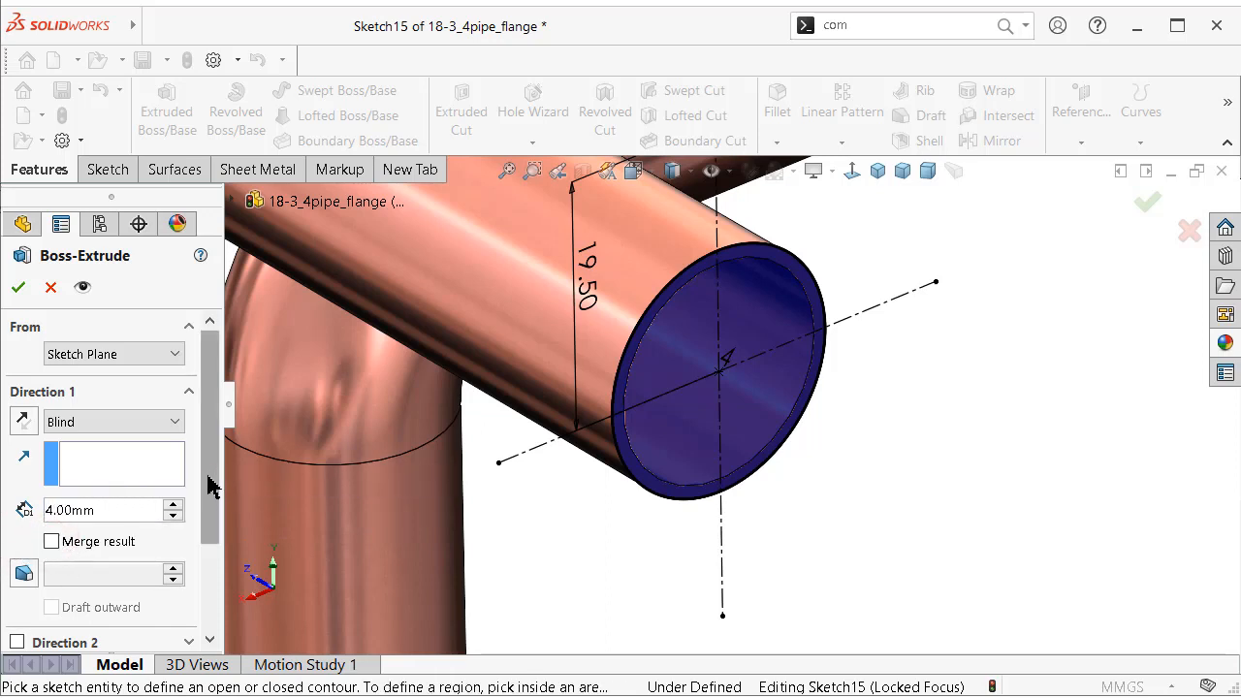
pyautogui.scroll(-3, 208, 485)
pyautogui.click(17, 543)
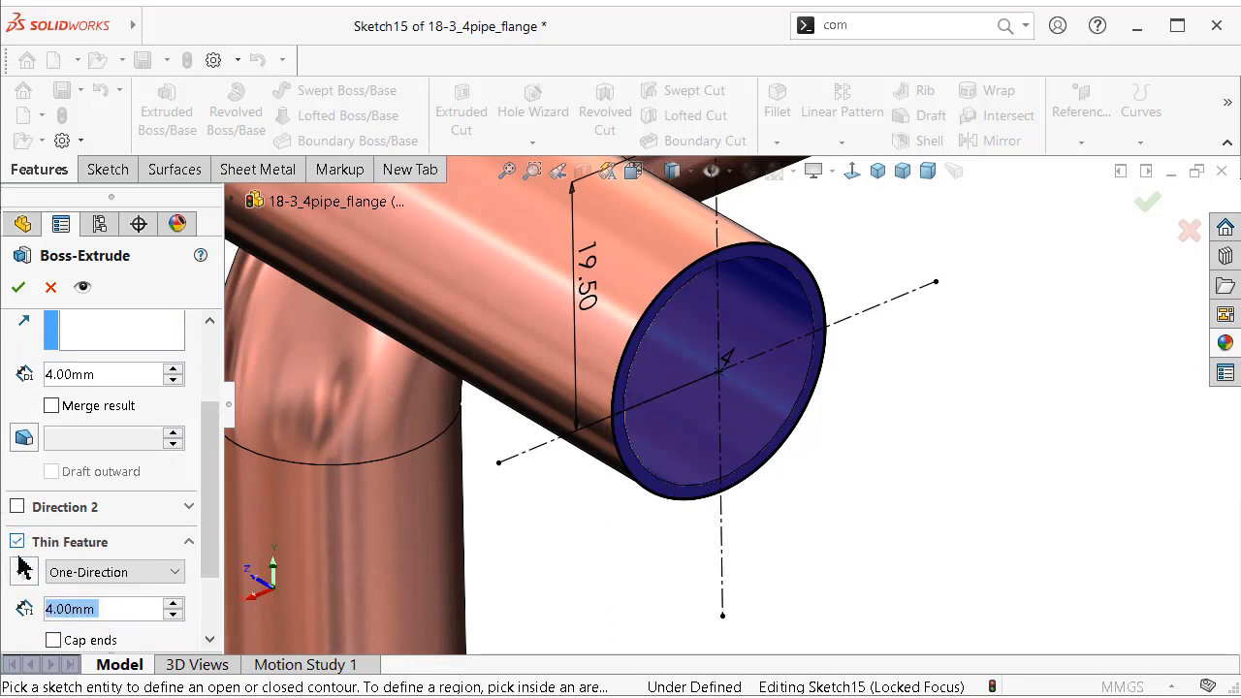
pyautogui.write('16')
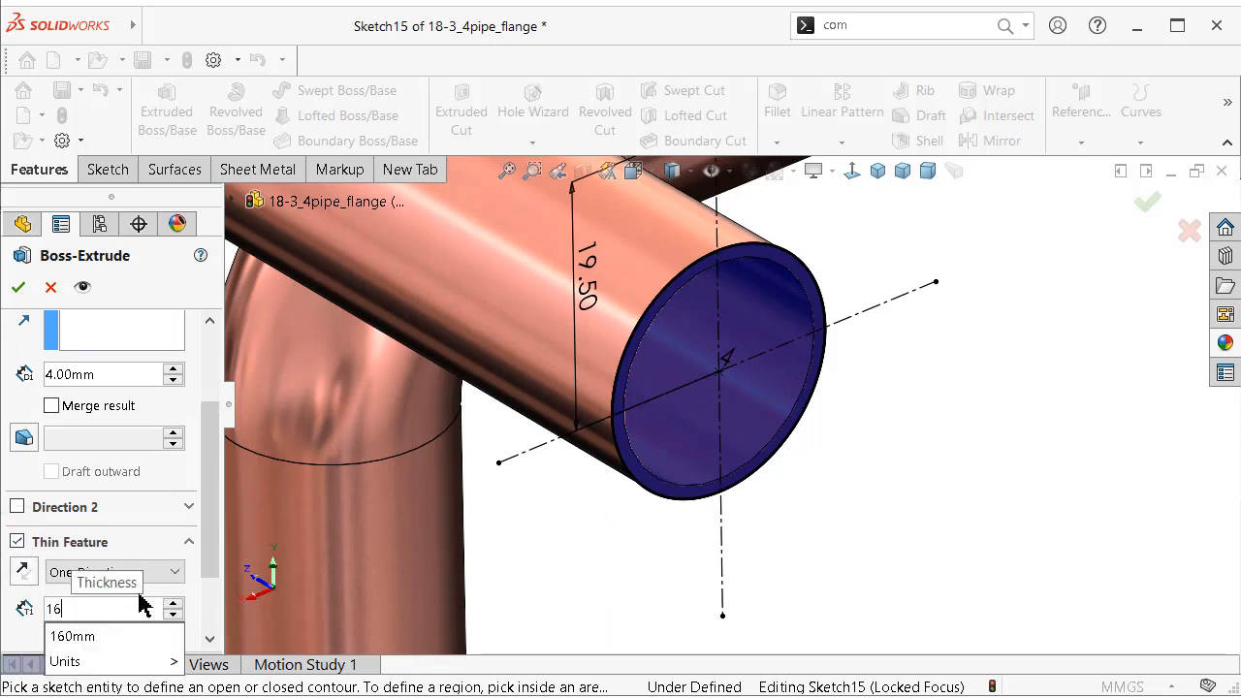
pyautogui.press('Return')
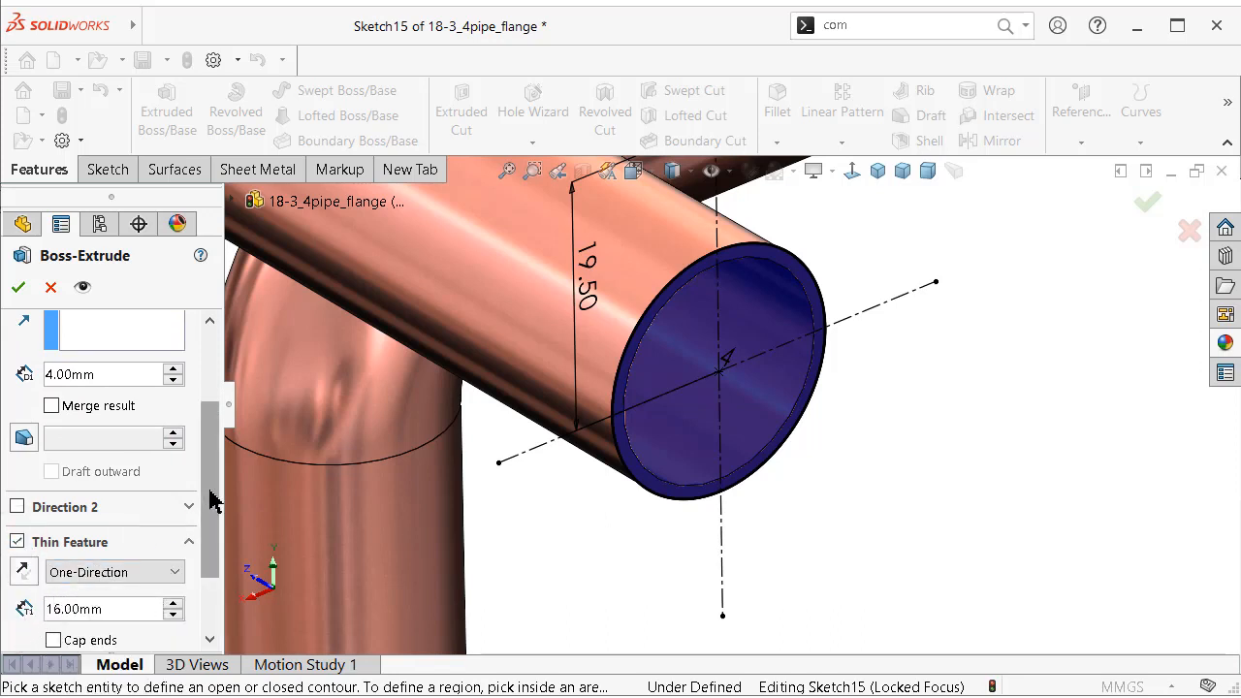
# Step: Use the pipe's outer circle as the extrude contour, reverse the direction back along the pipe, and create the flange disc
pyautogui.scroll(3, 207, 388)
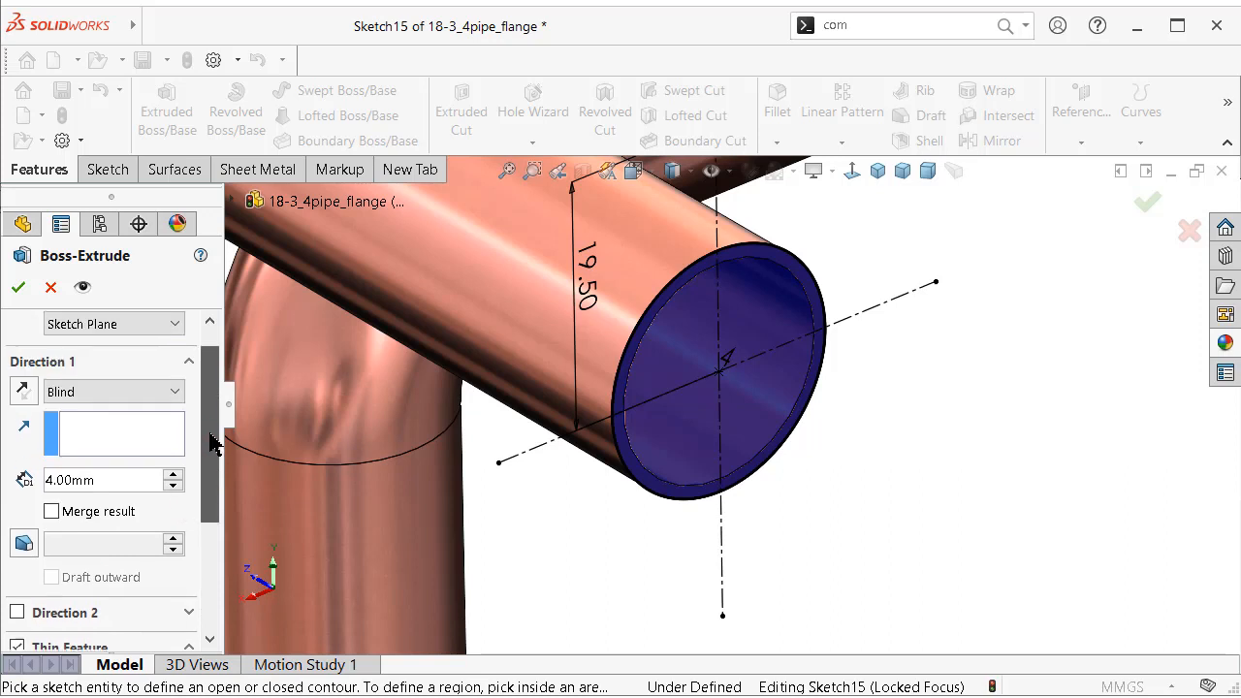
pyautogui.click(674, 291)
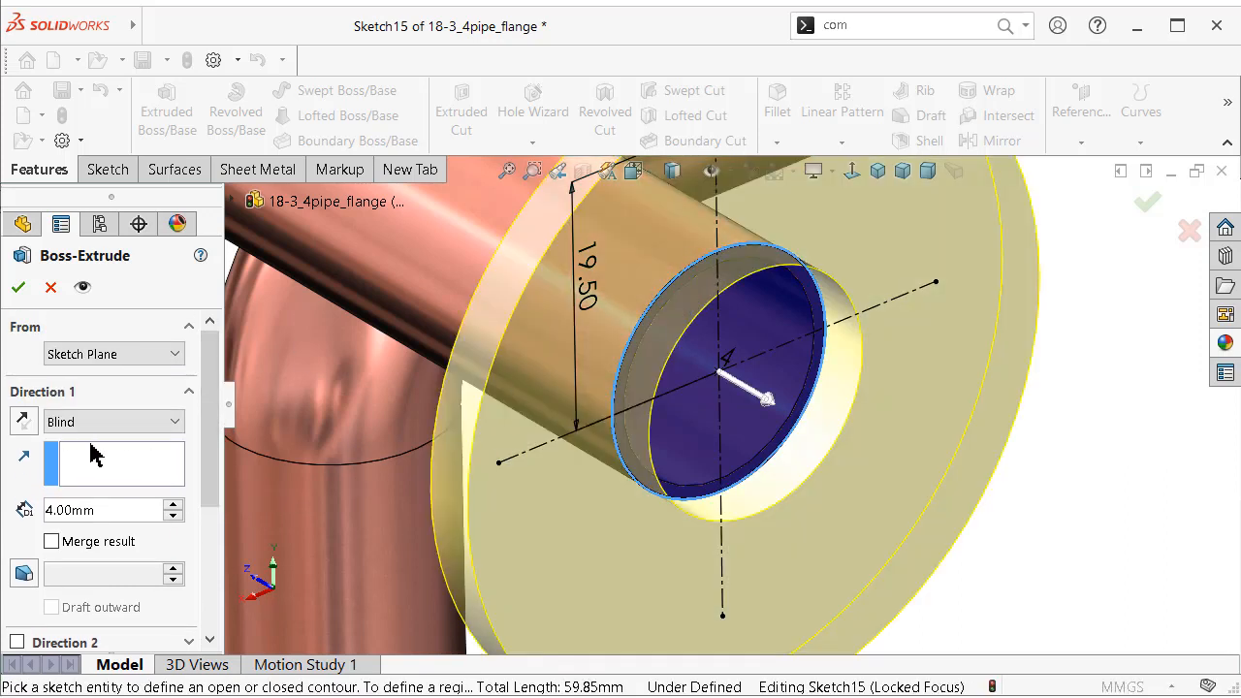
pyautogui.click(23, 422)
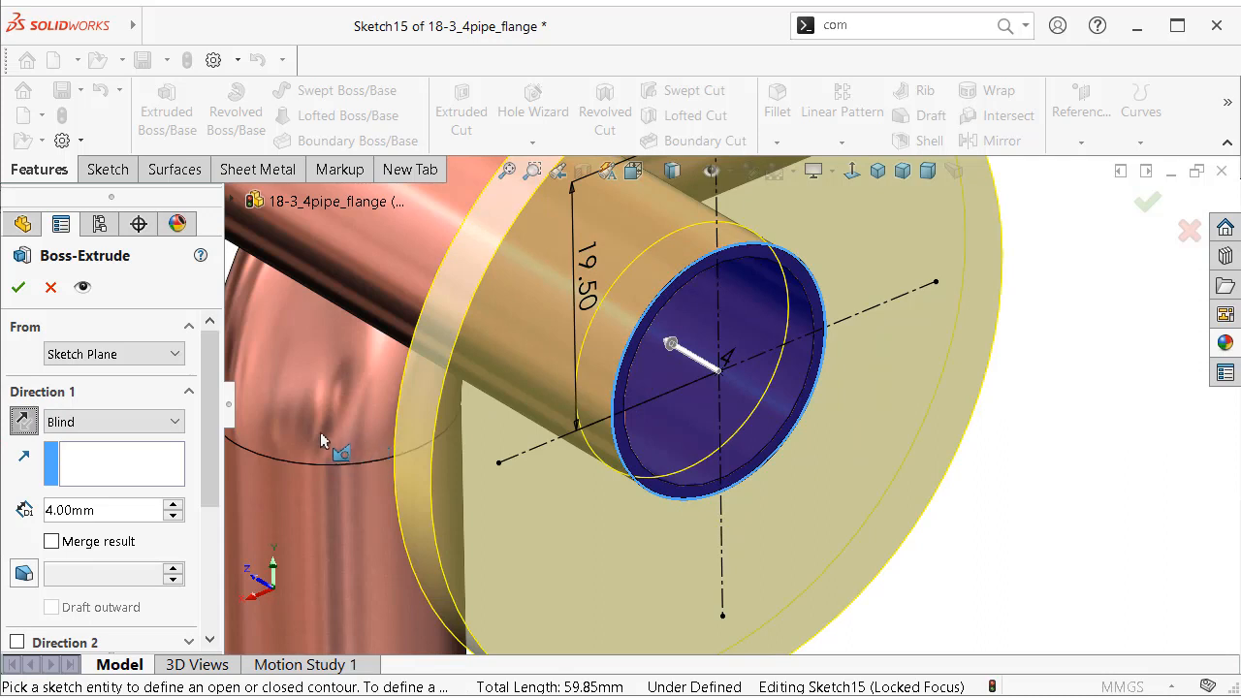
pyautogui.moveTo(212, 419)
pyautogui.mouseDown()
pyautogui.moveTo(207, 535)
pyautogui.moveTo(192, 567)
pyautogui.mouseUp()
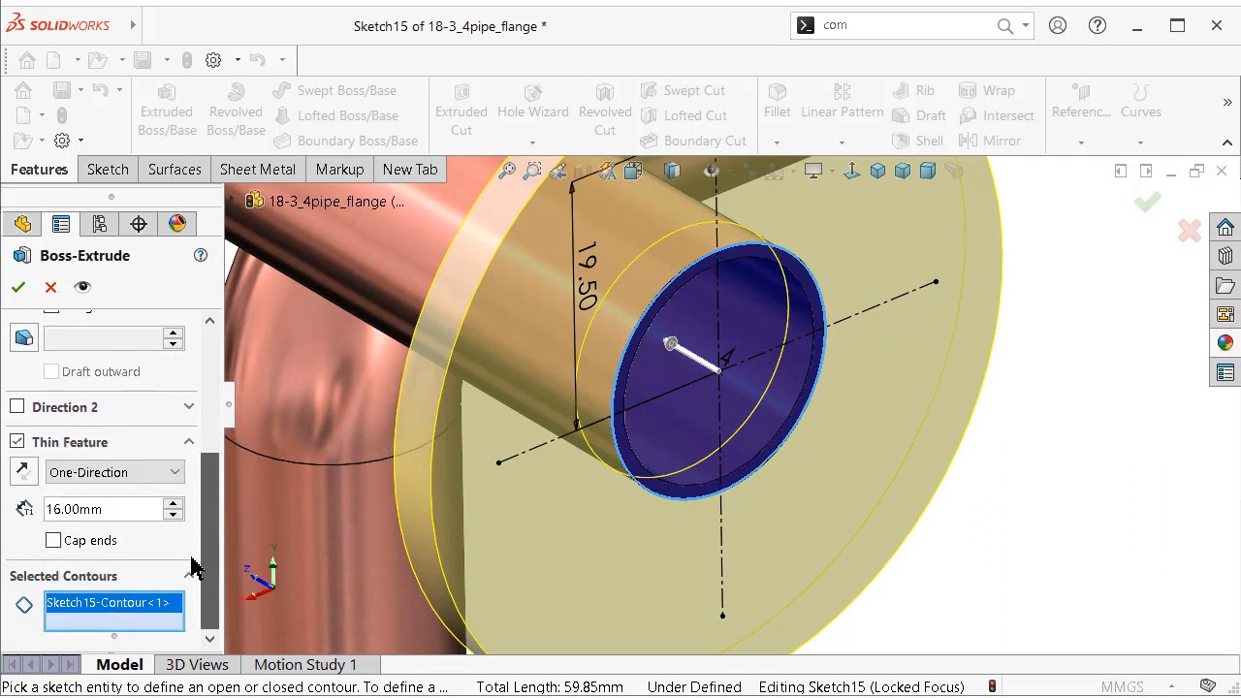
pyautogui.scroll(3, 868, 457)
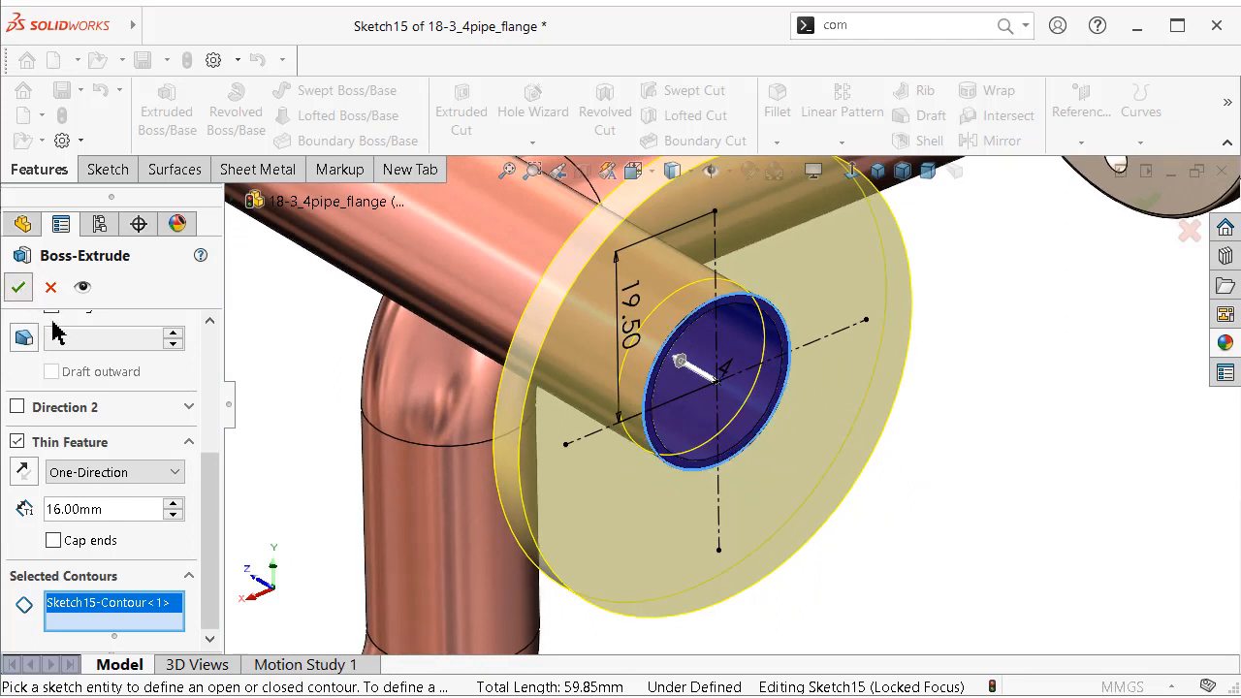
pyautogui.moveTo(205, 480); pyautogui.dragTo(206, 417)
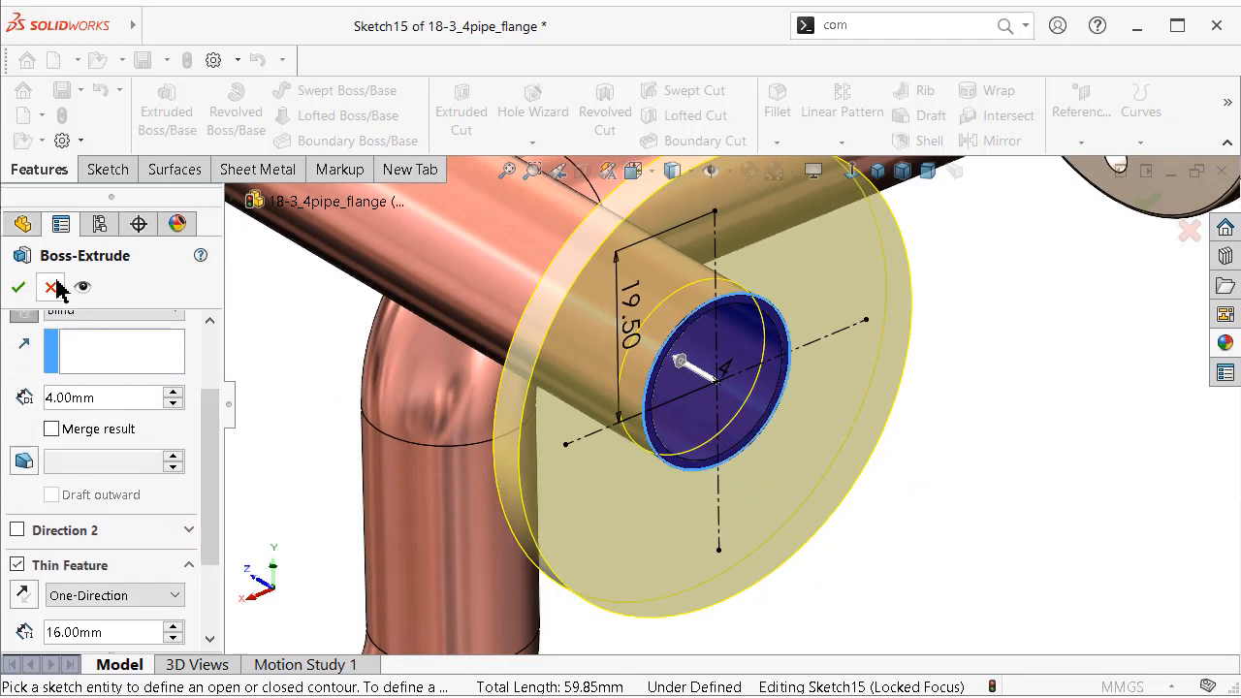
pyautogui.click(19, 289)
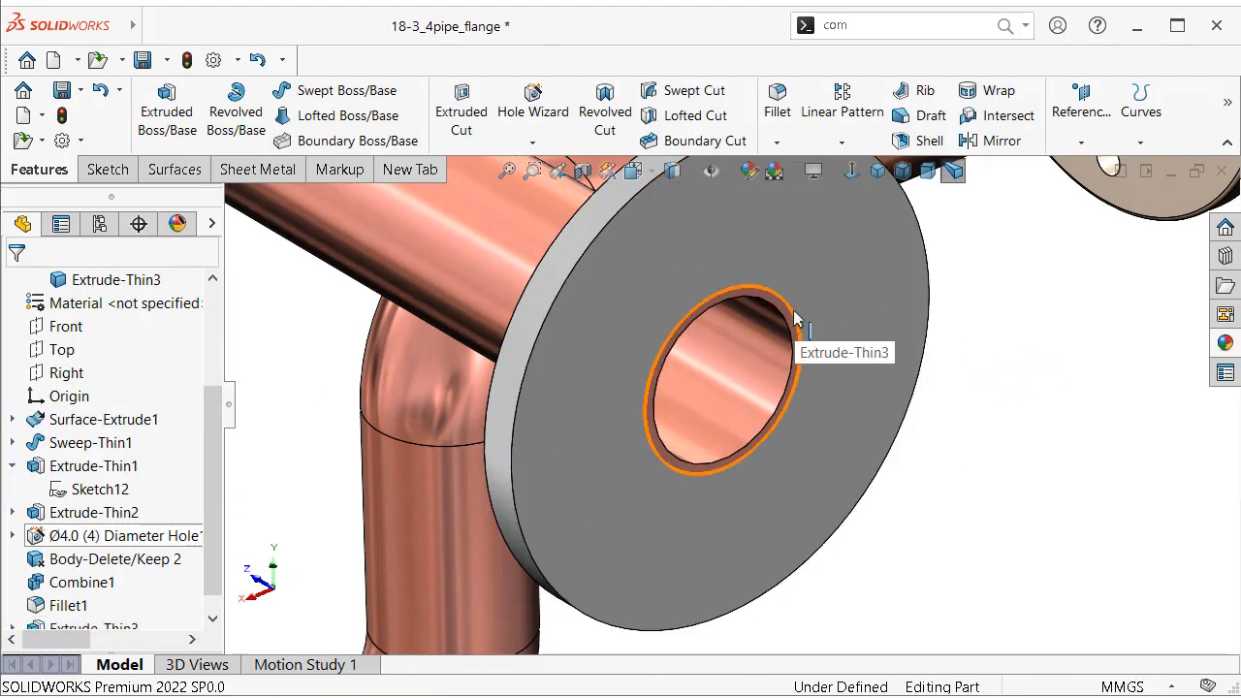
pyautogui.click(766, 325)
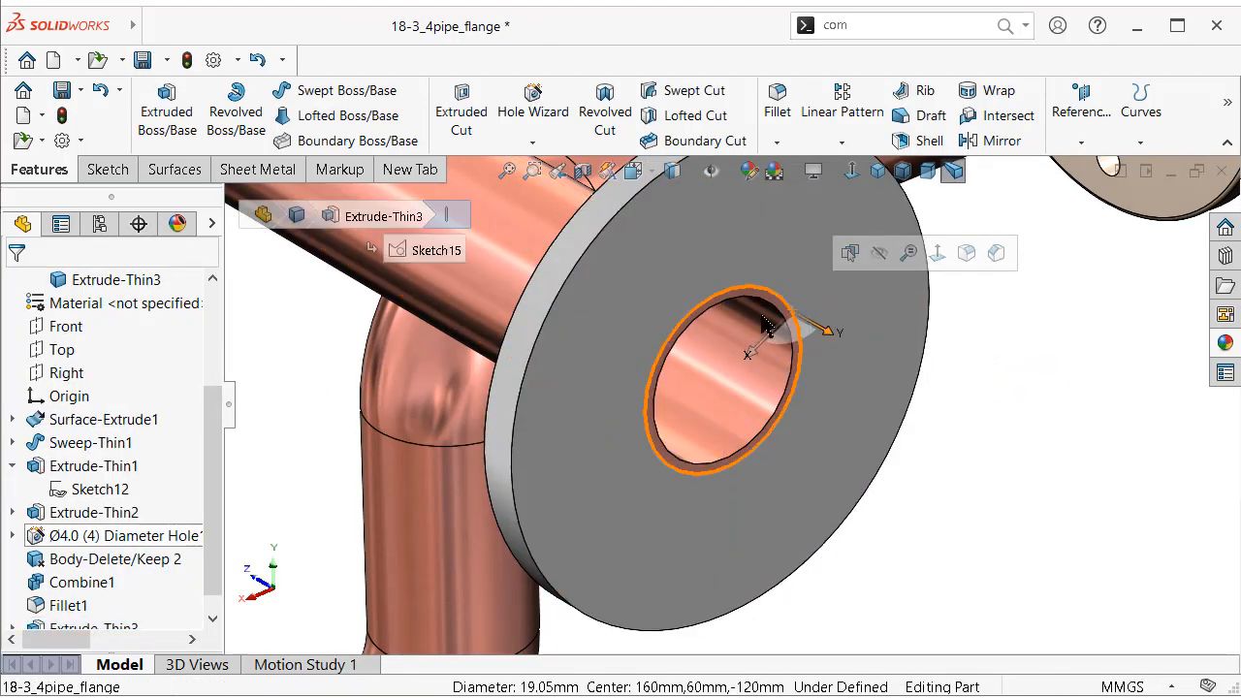
pyautogui.click(175, 124)
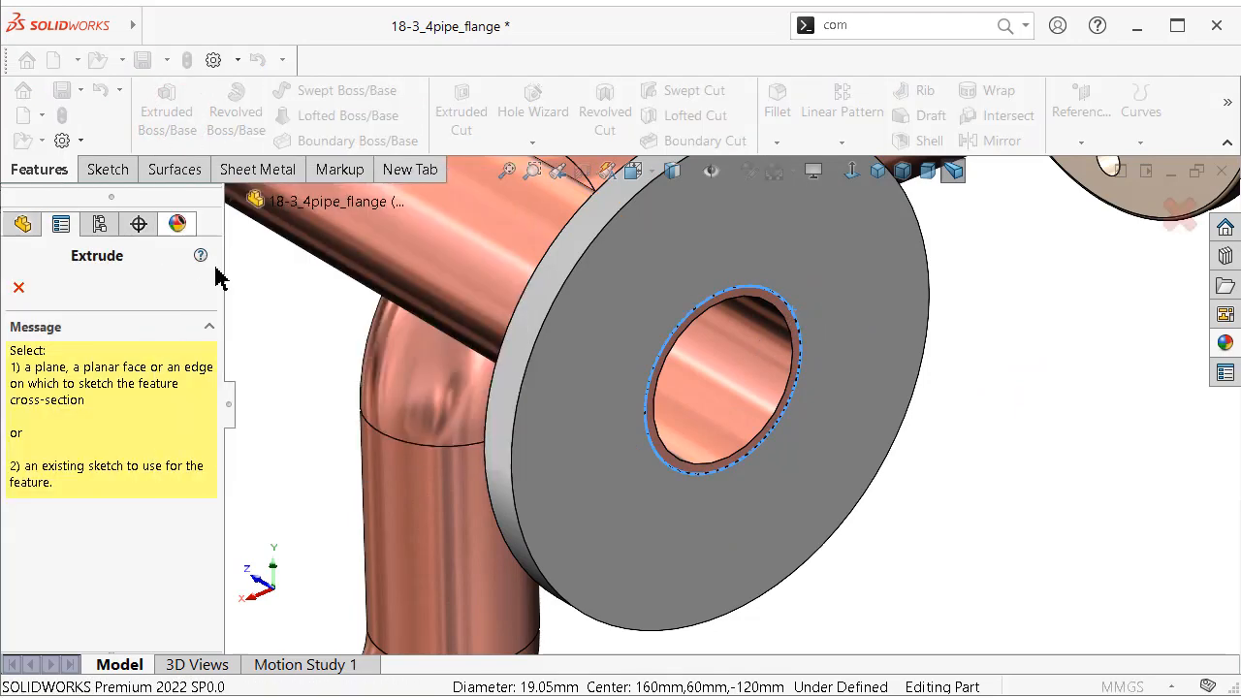
pyautogui.scroll(3, 281, 291)
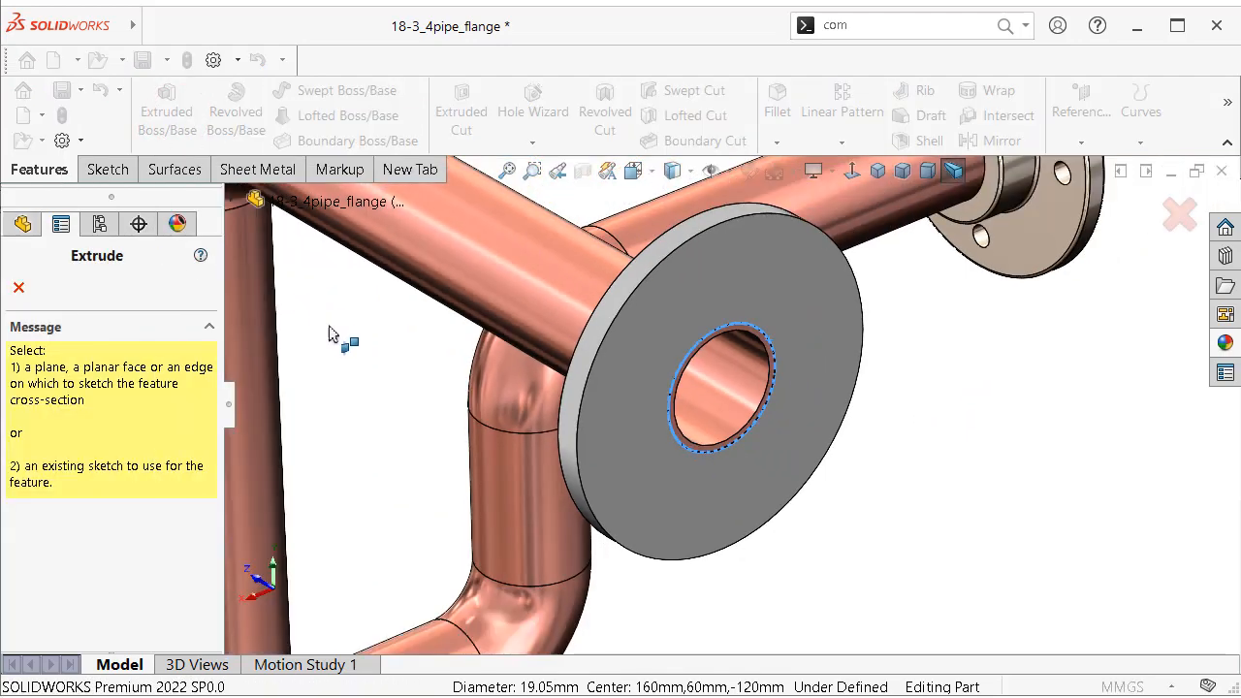
pyautogui.press('Escape')
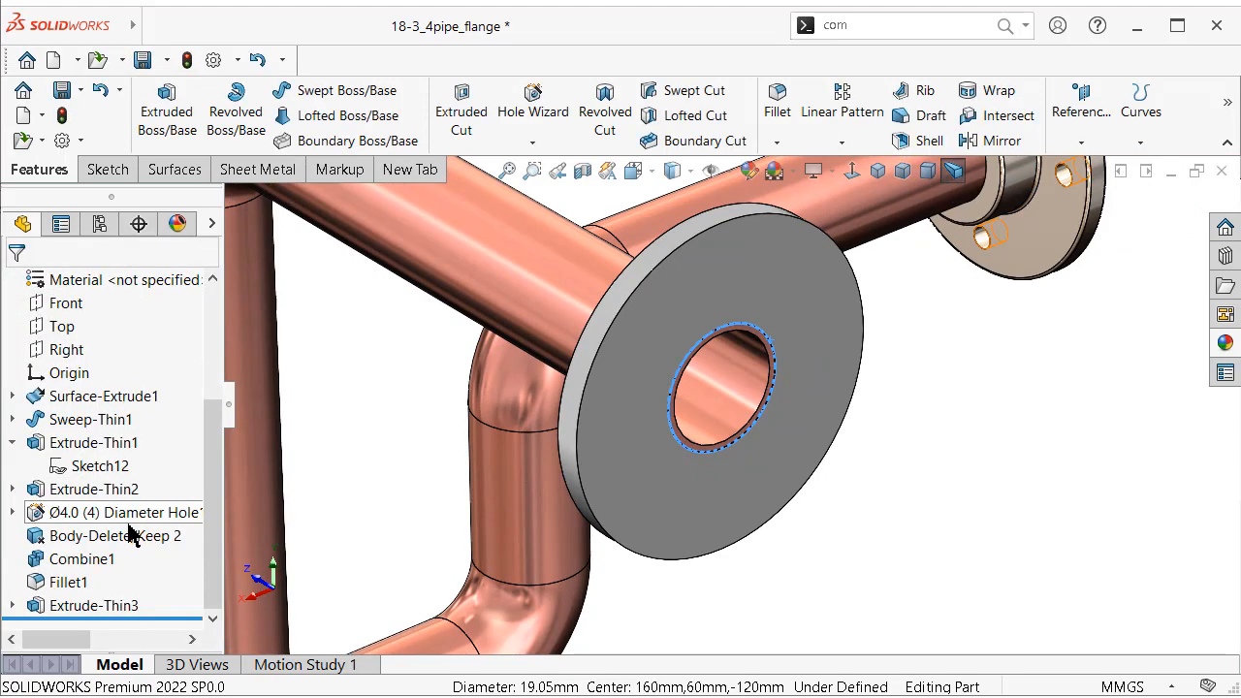
# Step: Show the sketch used by the second flange disc's thin extrude
pyautogui.click(13, 606)
pyautogui.click(108, 605)
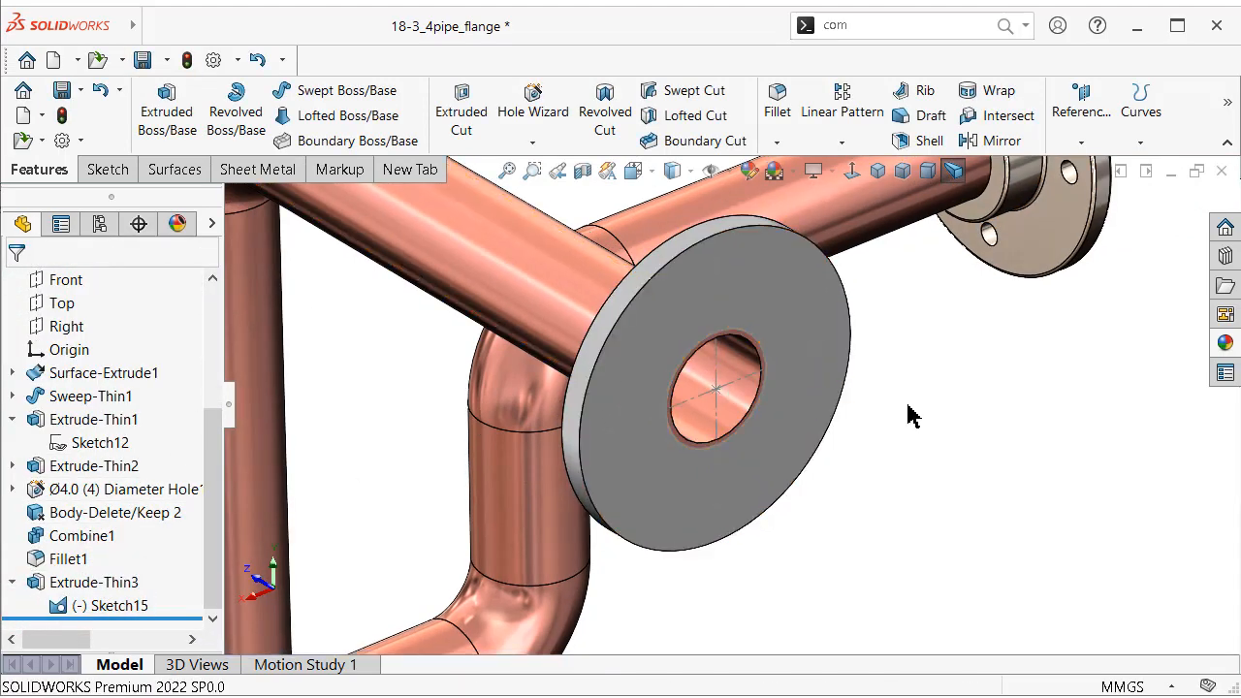
pyautogui.moveTo(909, 415); pyautogui.dragTo(815, 364, button='middle')
# Step: Set up a boss extrude of the sketch's pipe-outline circle: 12 mm blind depth, reversed back along the pipe, with an unmerged result
pyautogui.scroll(-3, 813, 363)
pyautogui.click(717, 320)
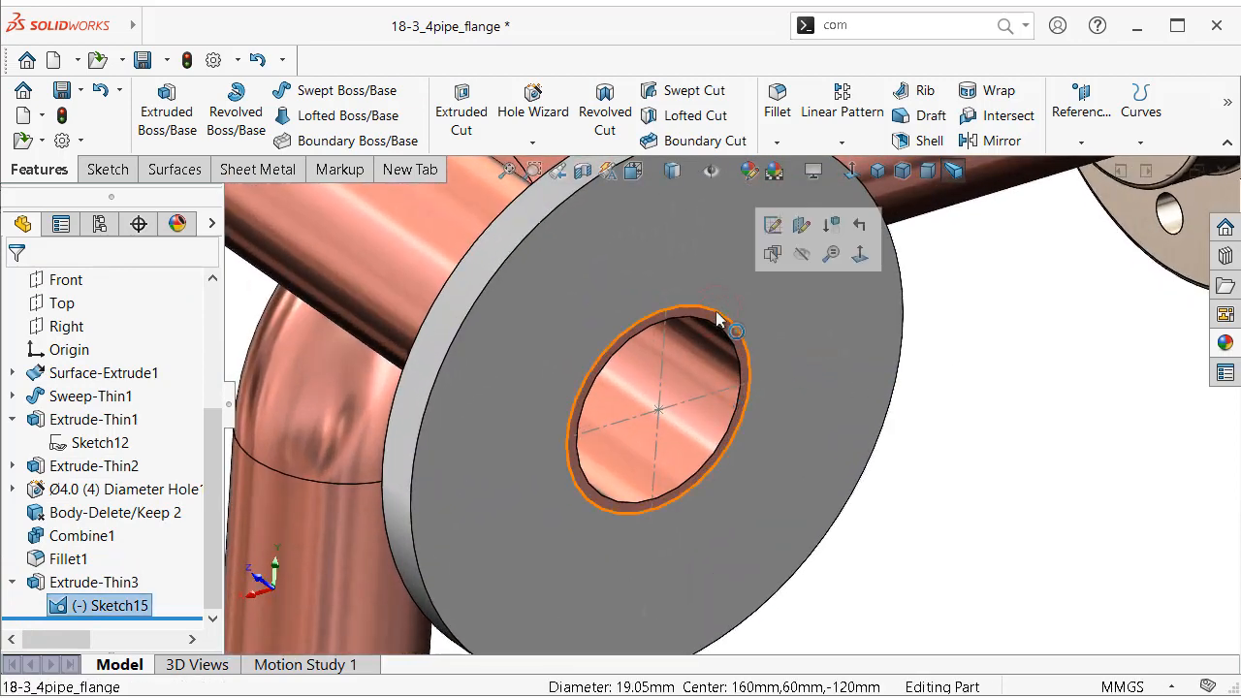
pyautogui.click(171, 128)
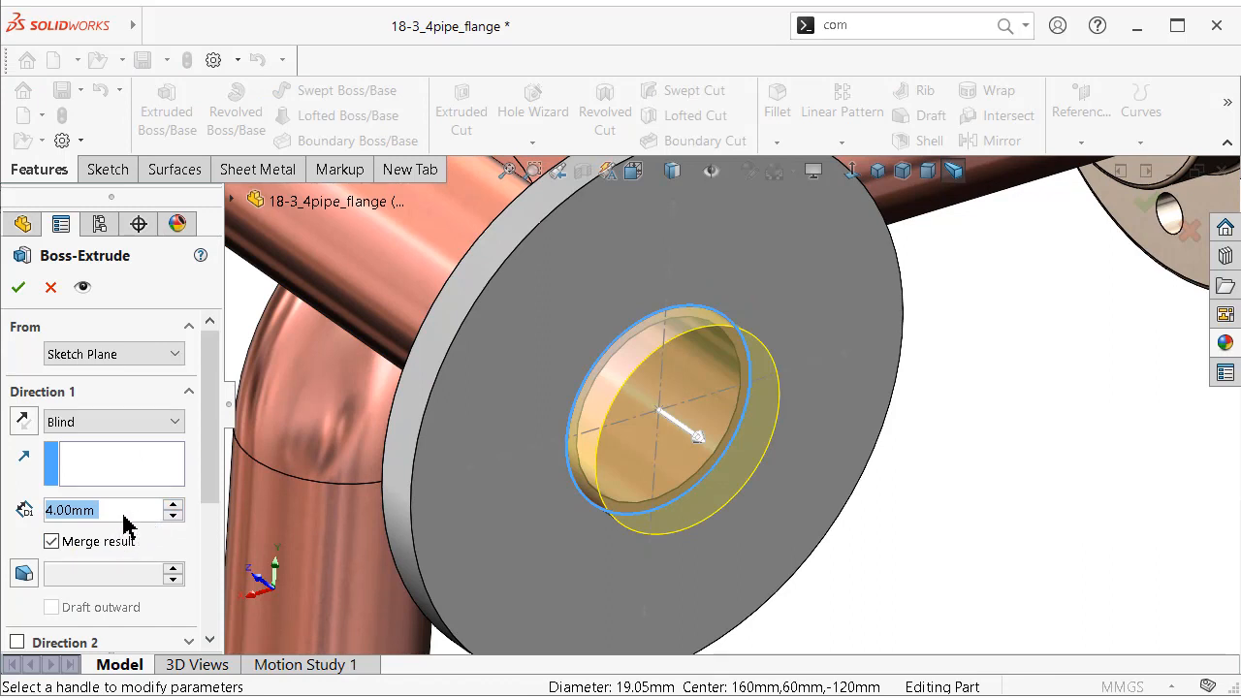
pyautogui.write('12')
pyautogui.press('Return')
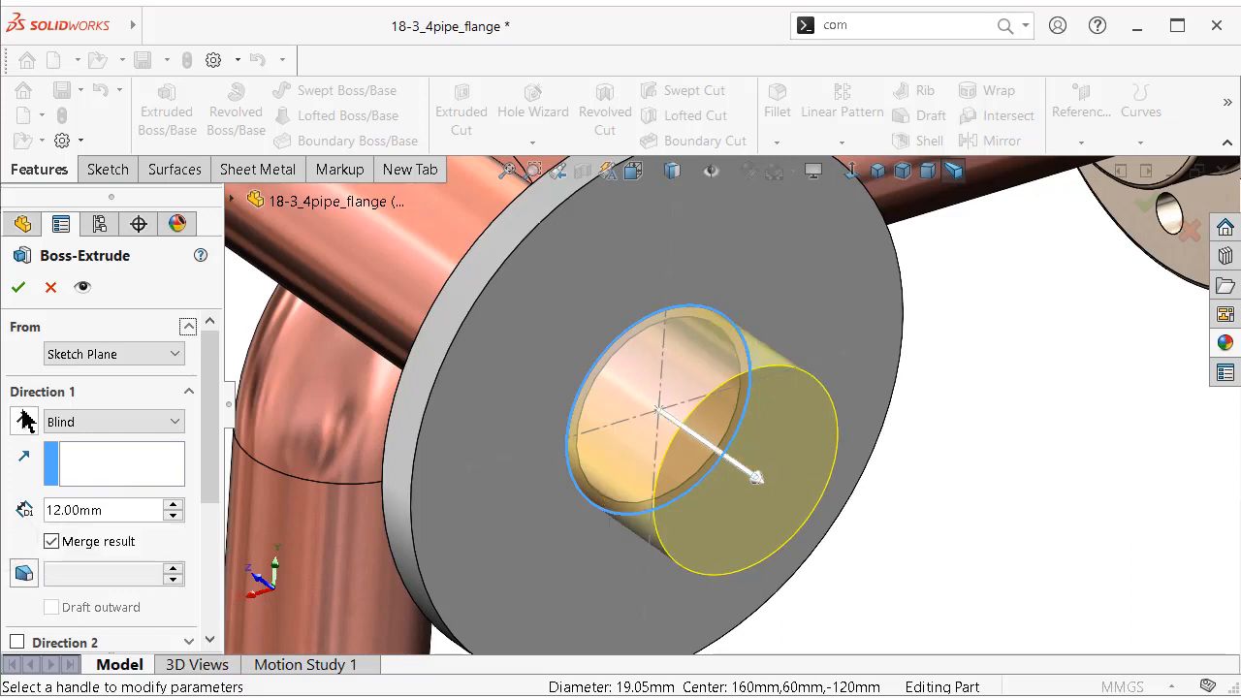
pyautogui.click(24, 421)
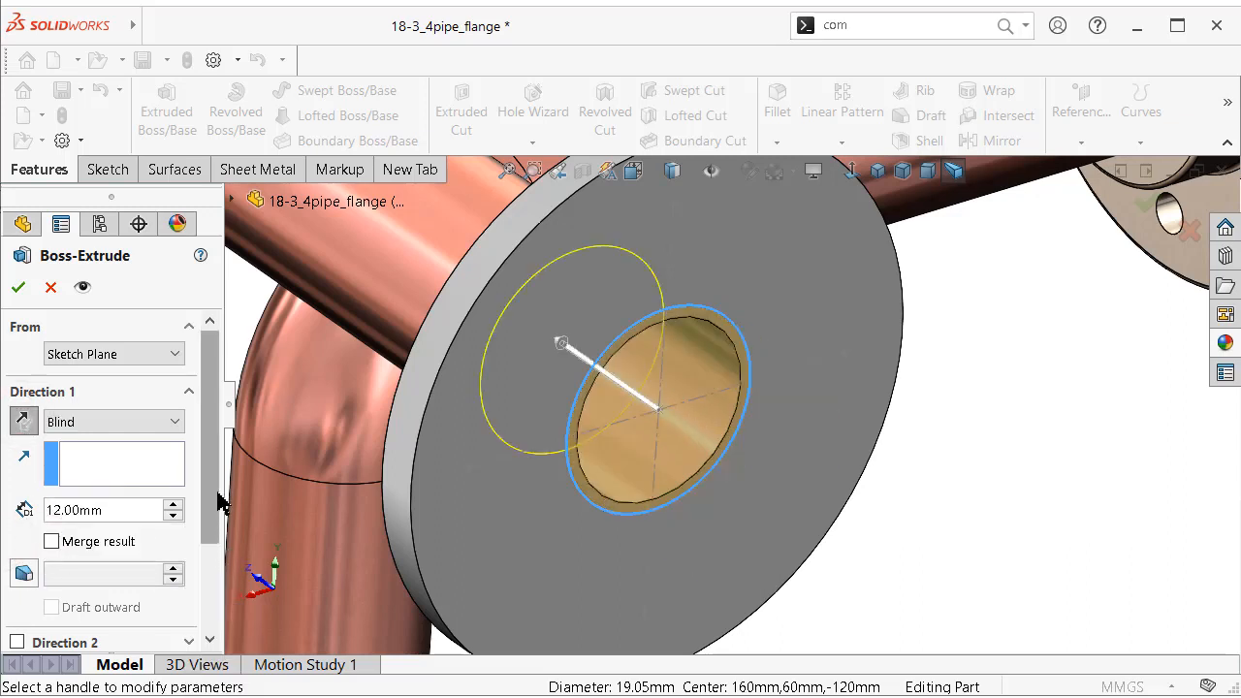
# Step: Make the extrude a one-direction thin feature 4 mm thick and create the collar around the pipe
pyautogui.scroll(-3, 49, 553)
pyautogui.click(18, 542)
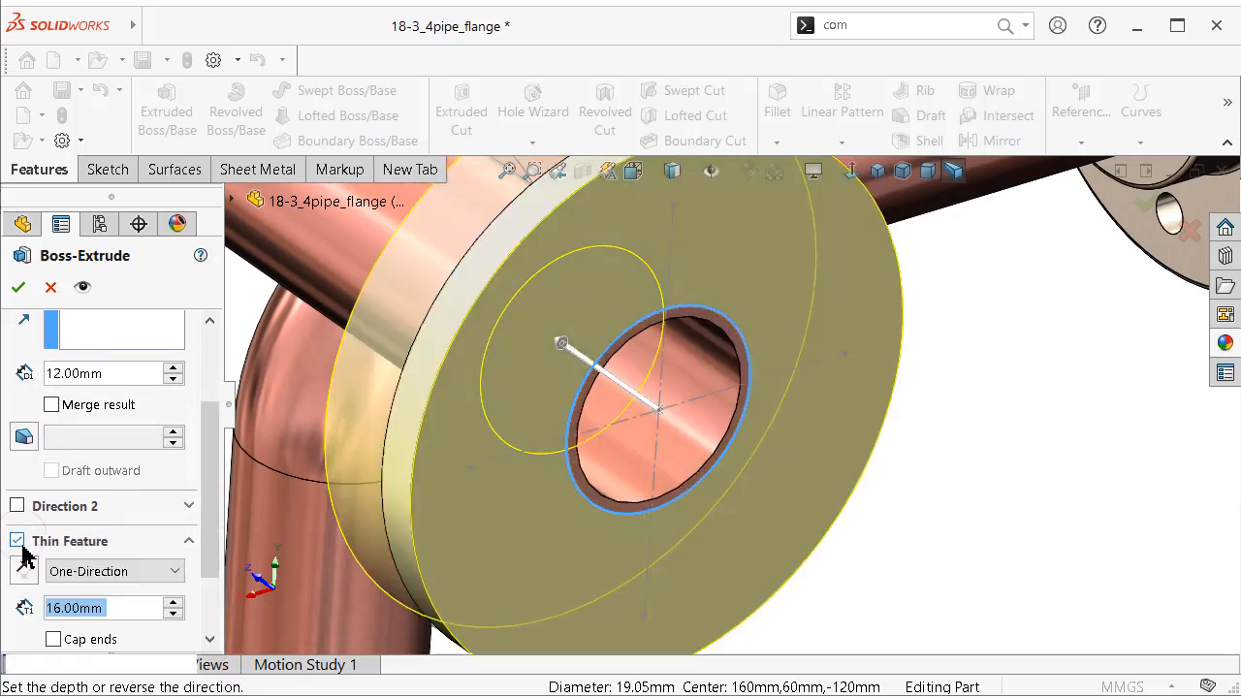
pyautogui.write('4')
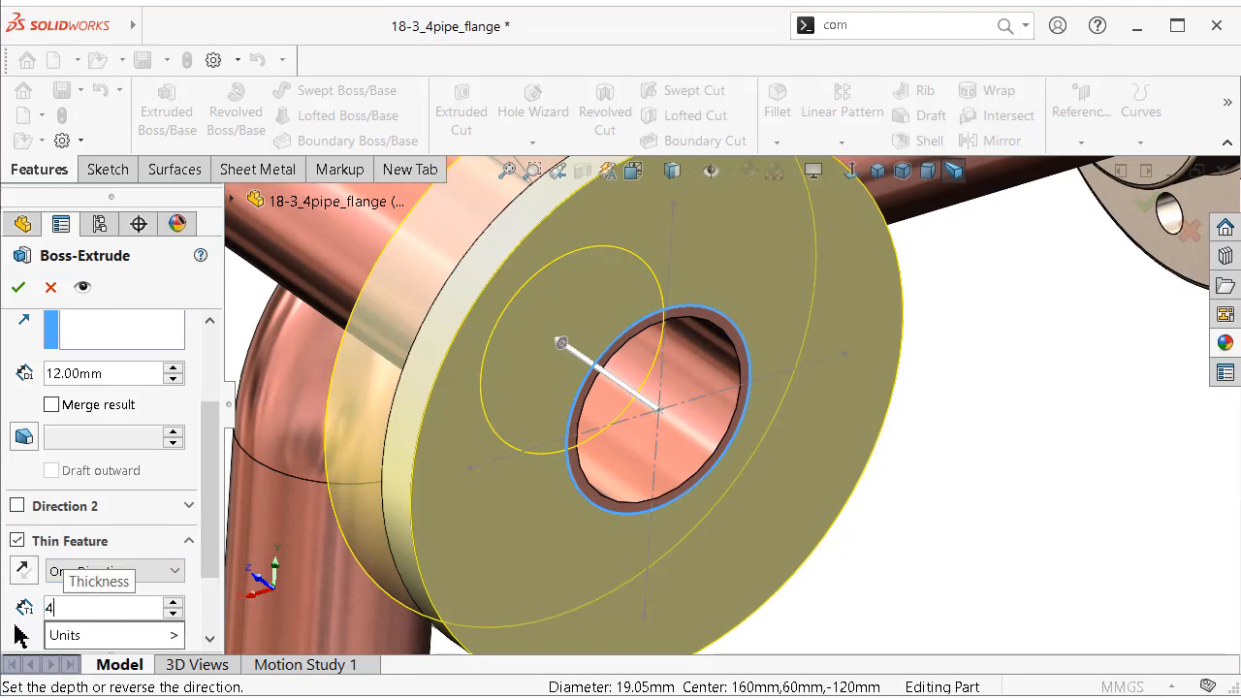
pyautogui.press('Return')
pyautogui.moveTo(531, 505); pyautogui.dragTo(463, 476, button='middle')
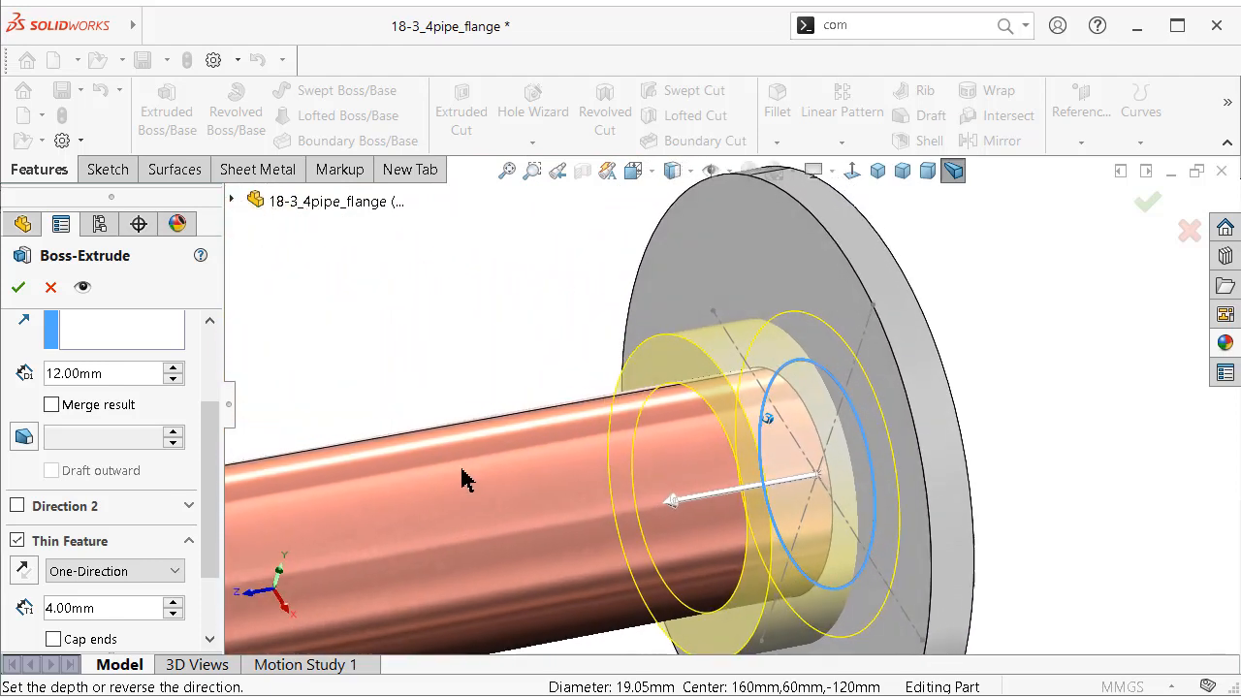
pyautogui.click(1145, 204)
# Step: Add four Ø4.0 Hole Wizard holes with an Up To Next end condition on the flange disc, at the construction lines' outer endpoints
pyautogui.moveTo(1015, 310); pyautogui.dragTo(961, 306, button='middle')
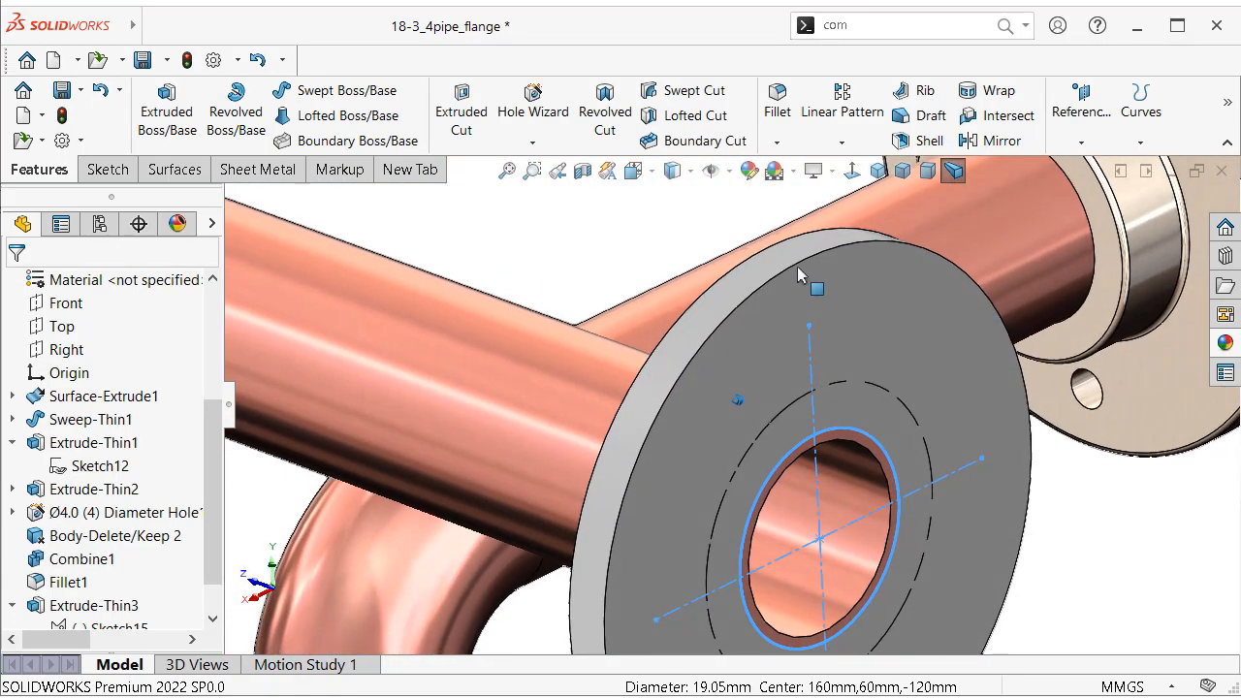
pyautogui.click(530, 145)
pyautogui.click(535, 171)
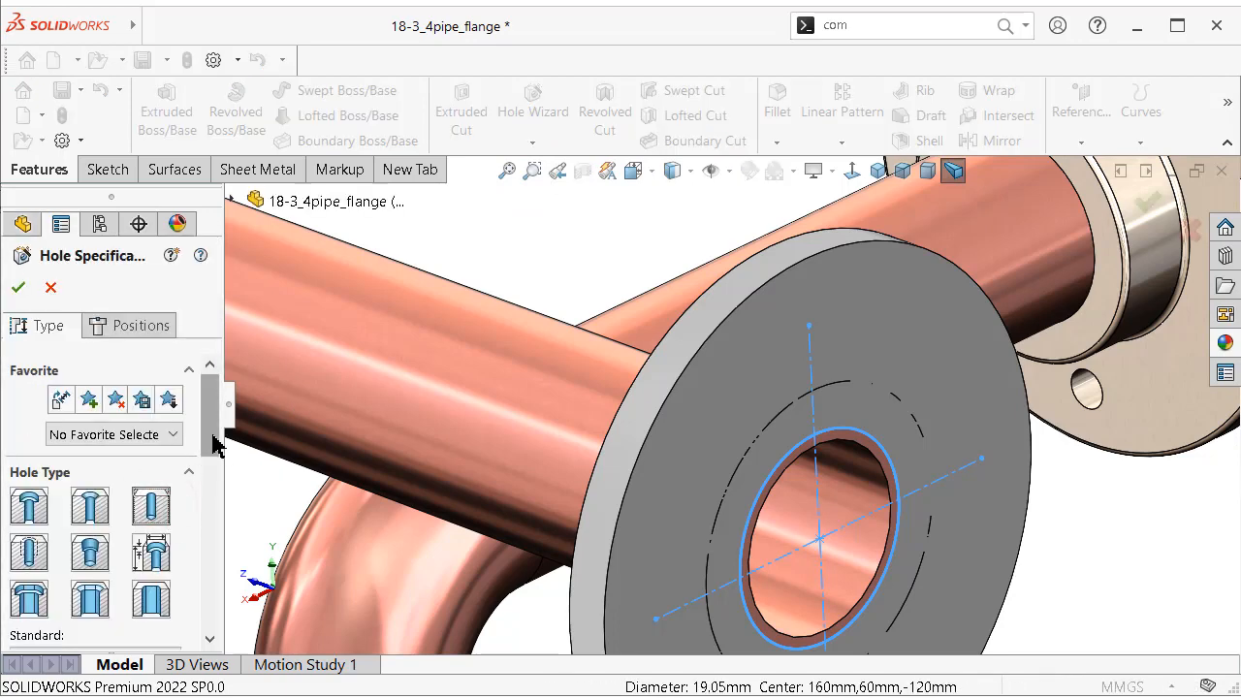
pyautogui.moveTo(207, 441); pyautogui.dragTo(207, 565)
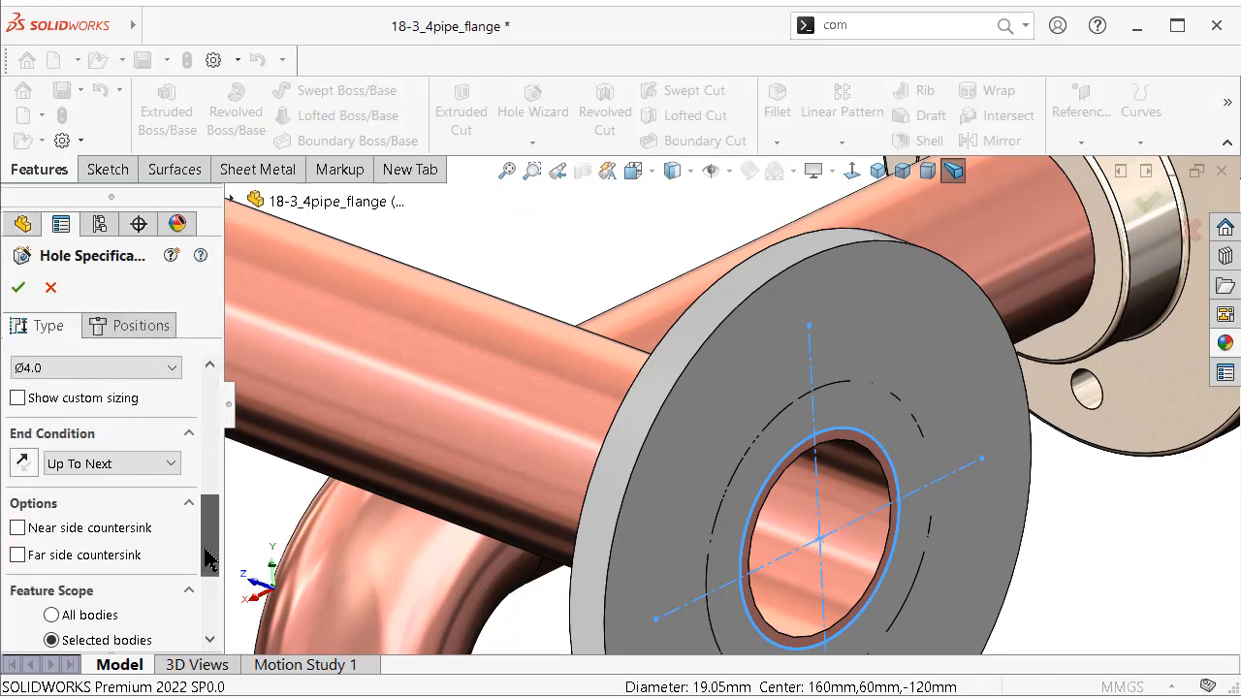
pyautogui.click(158, 330)
pyautogui.click(763, 369)
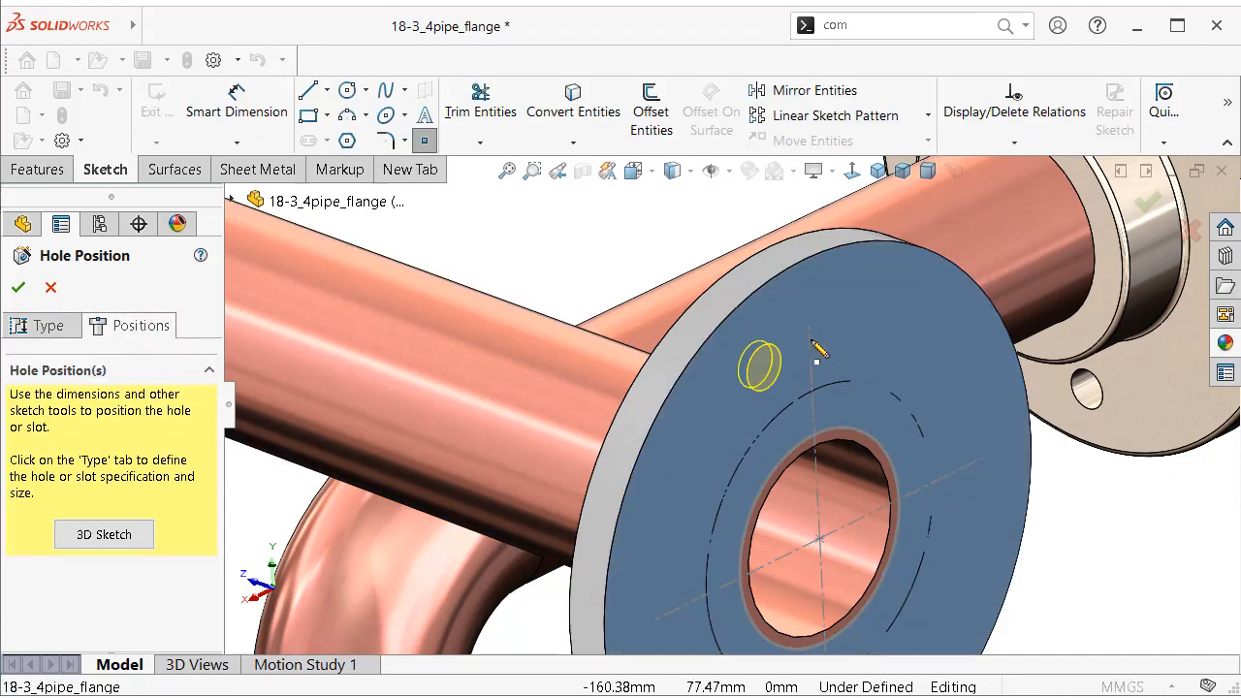
pyautogui.click(809, 326)
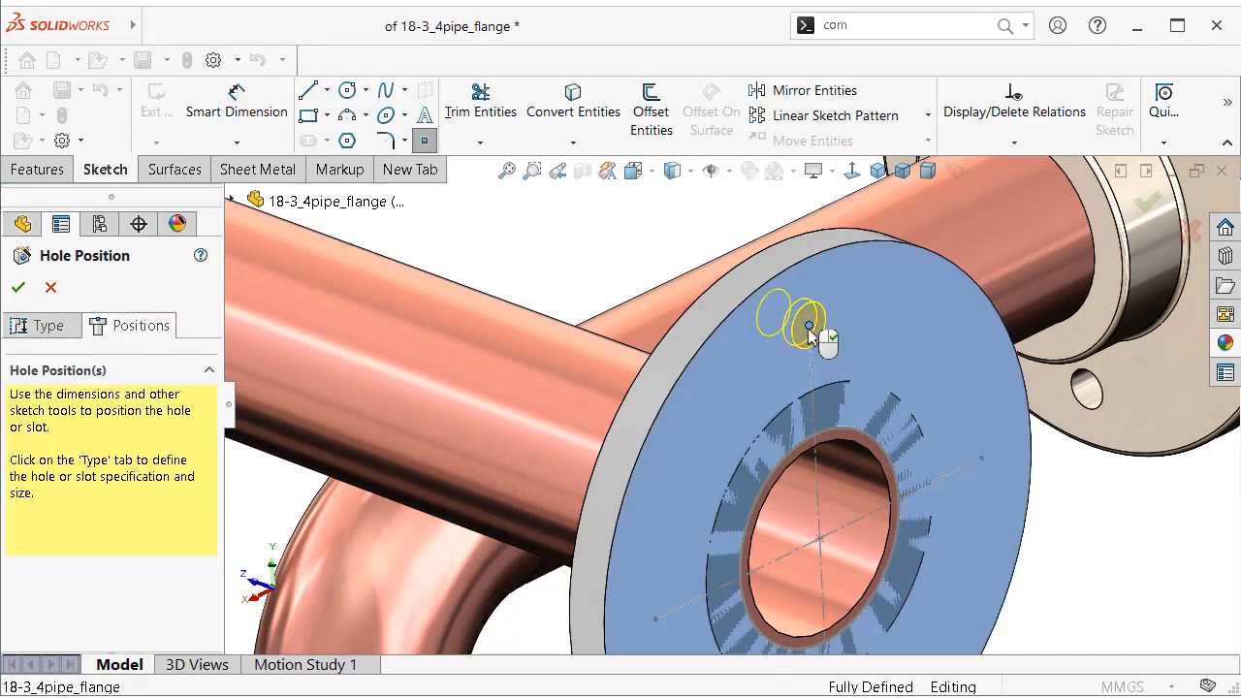
pyautogui.click(982, 458)
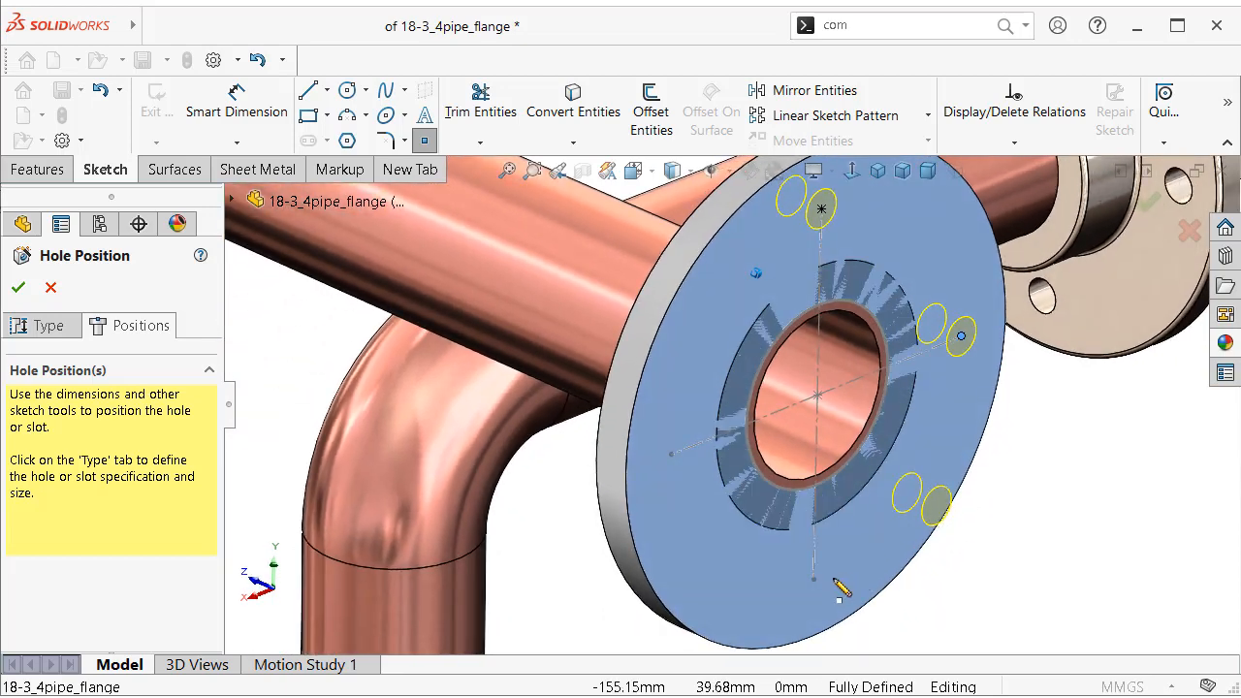
pyautogui.click(805, 582)
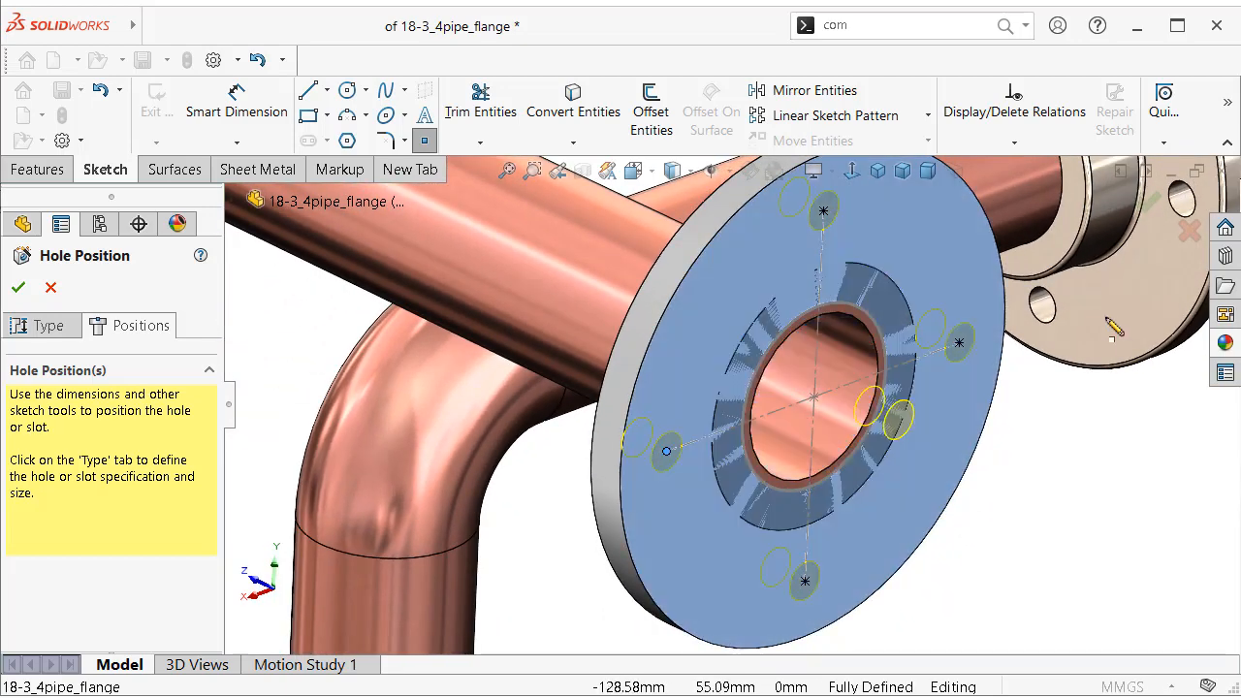
pyautogui.click(1148, 202)
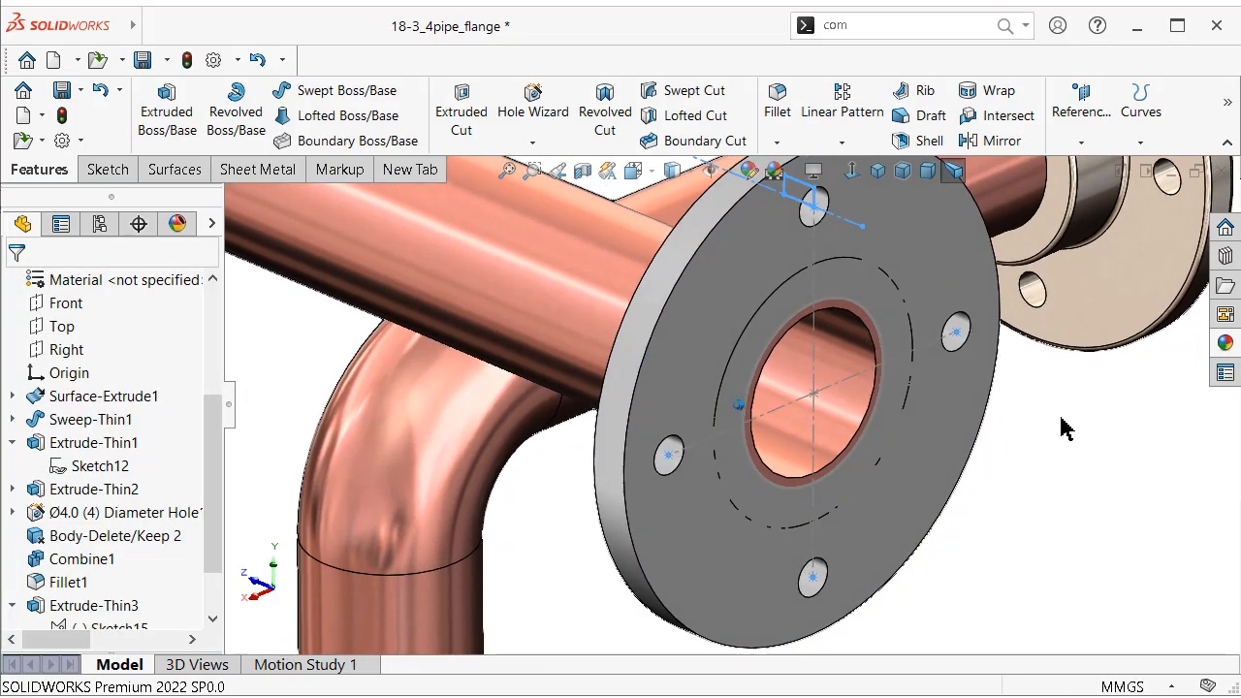
# Step: Combine the drilled flange disc and the collar into one body using the Add operation
pyautogui.moveTo(1061, 419); pyautogui.dragTo(1018, 411, button='middle')
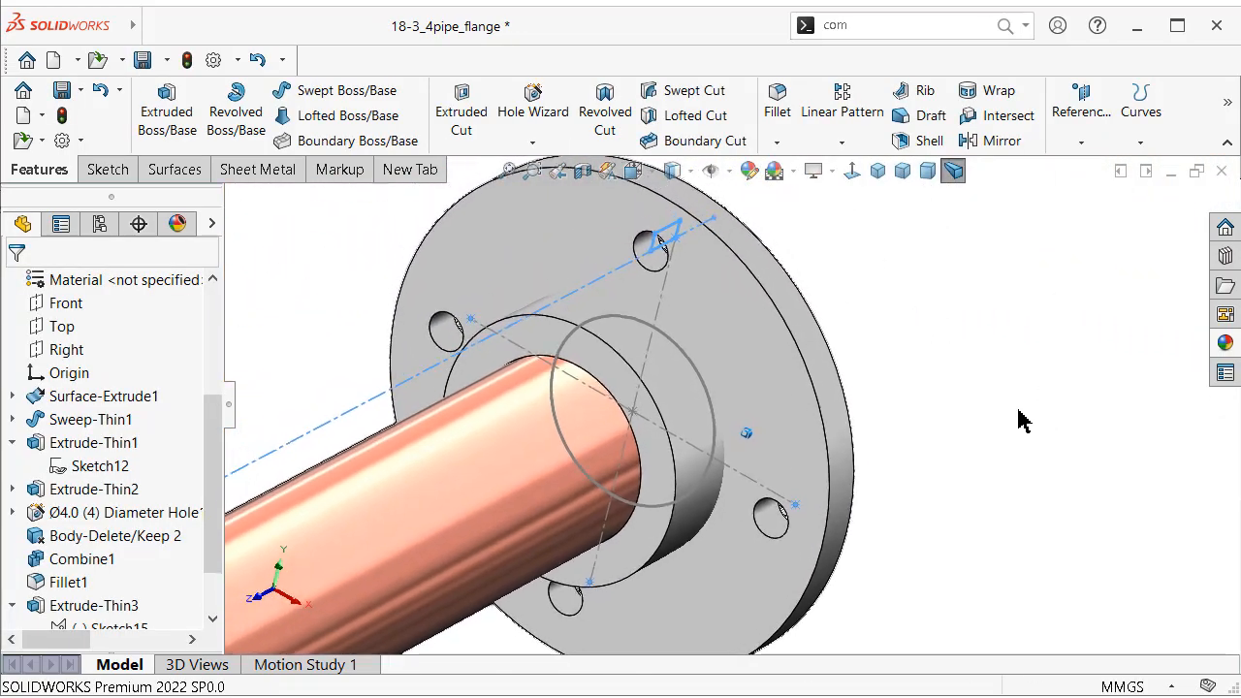
pyautogui.click(1004, 27)
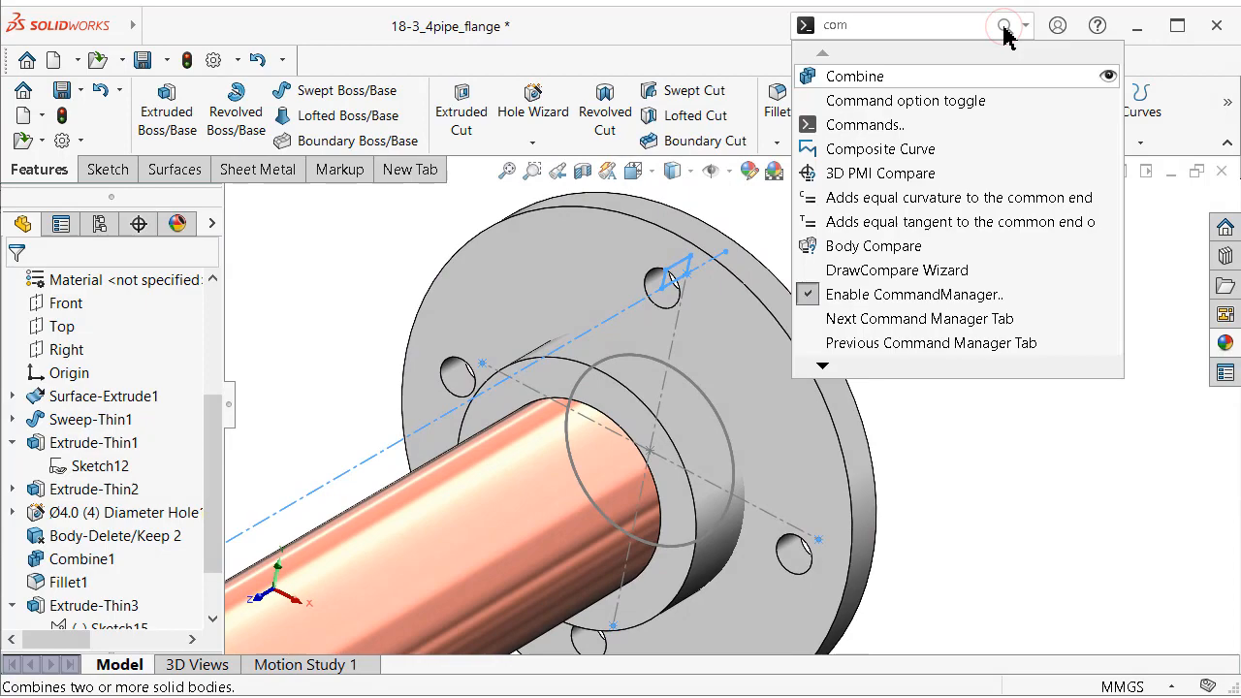
pyautogui.click(941, 76)
pyautogui.click(568, 268)
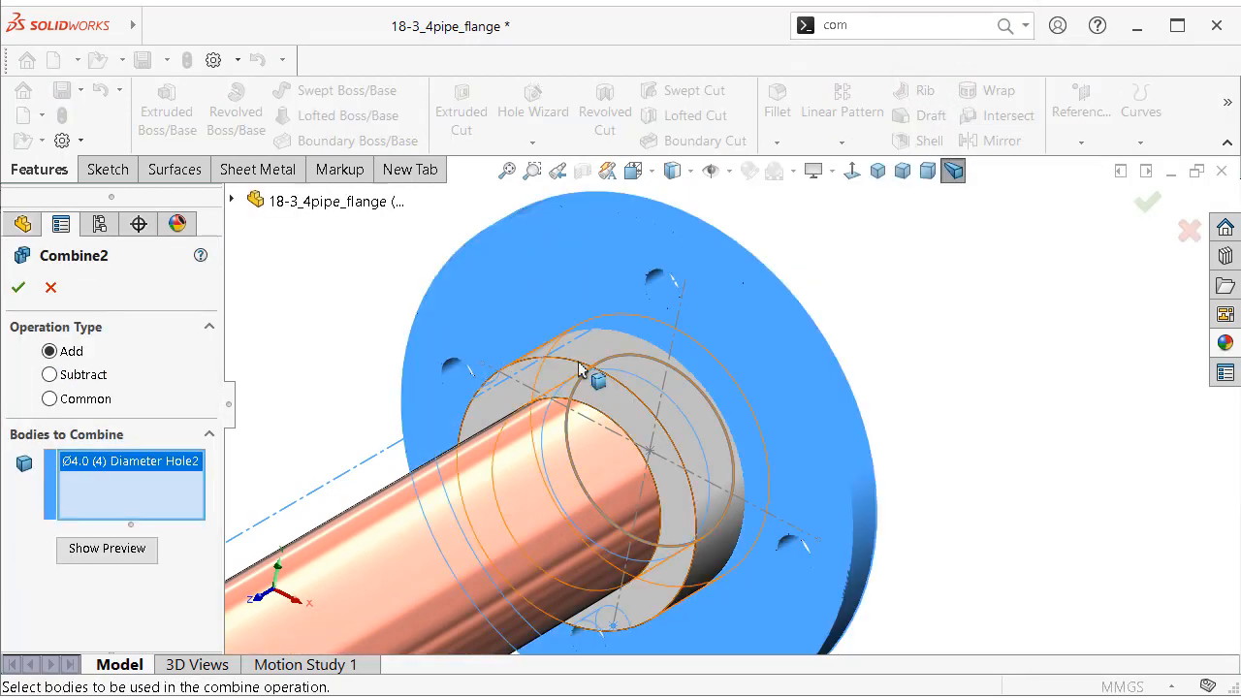
pyautogui.click(580, 370)
pyautogui.press('Return')
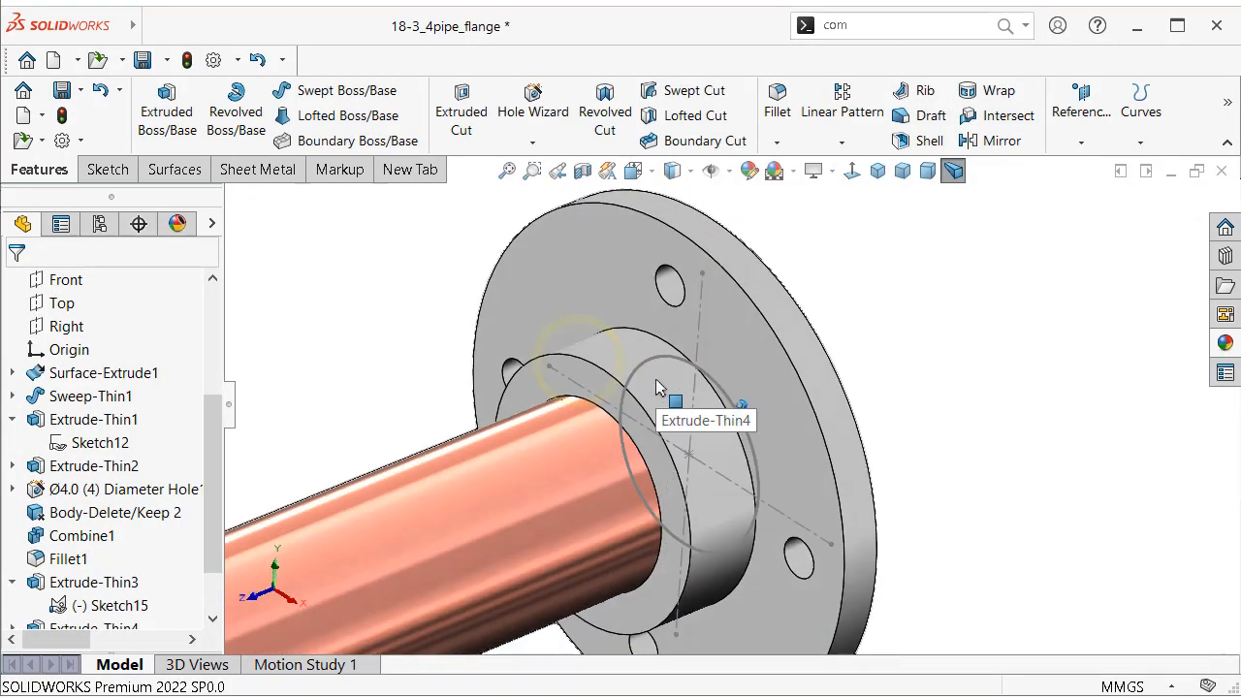
# Step: Hide the second flange's sketch with the pipe circle and construction lines
pyautogui.moveTo(656, 378); pyautogui.dragTo(860, 479, button='middle')
pyautogui.click(885, 482)
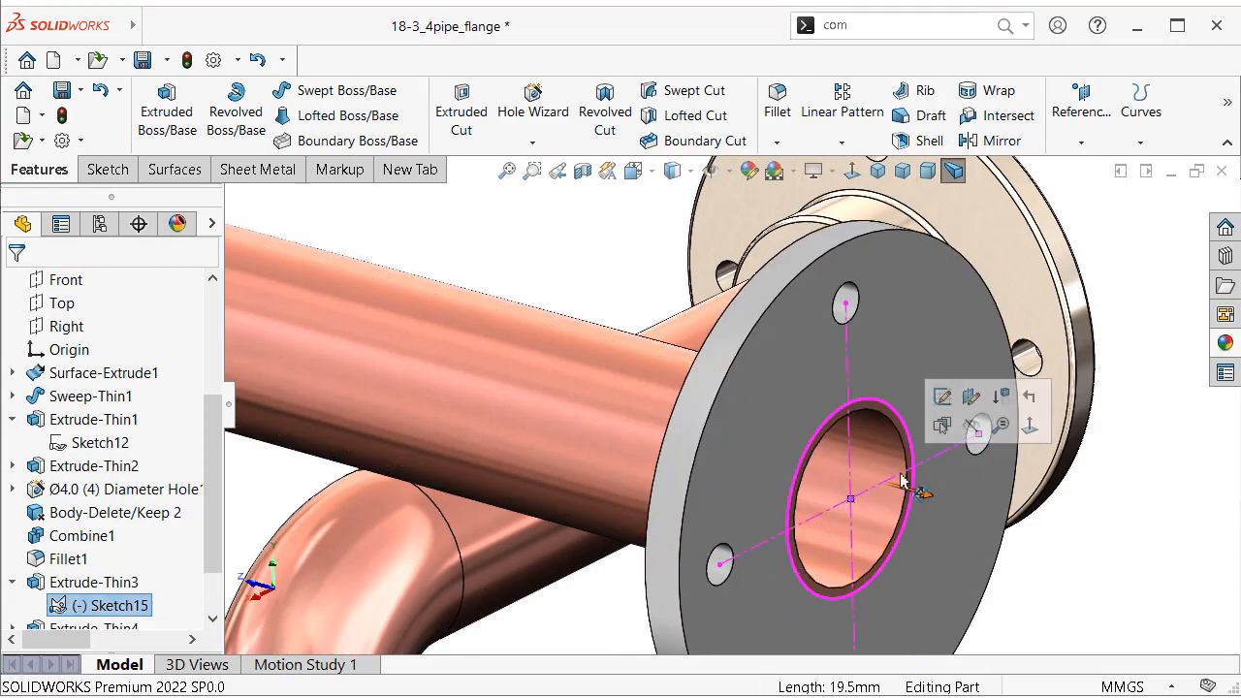
pyautogui.click(972, 427)
# Step: Fillet the edges of the second flange disc's outer rim face and the collar's outer face with a 0.5 mm radius
pyautogui.moveTo(1030, 427)
pyautogui.mouseDown(button='middle')
pyautogui.moveTo(1070, 422)
pyautogui.moveTo(1010, 391)
pyautogui.moveTo(941, 408)
pyautogui.mouseUp(button='middle')
pyautogui.scroll(3, 1064, 423)
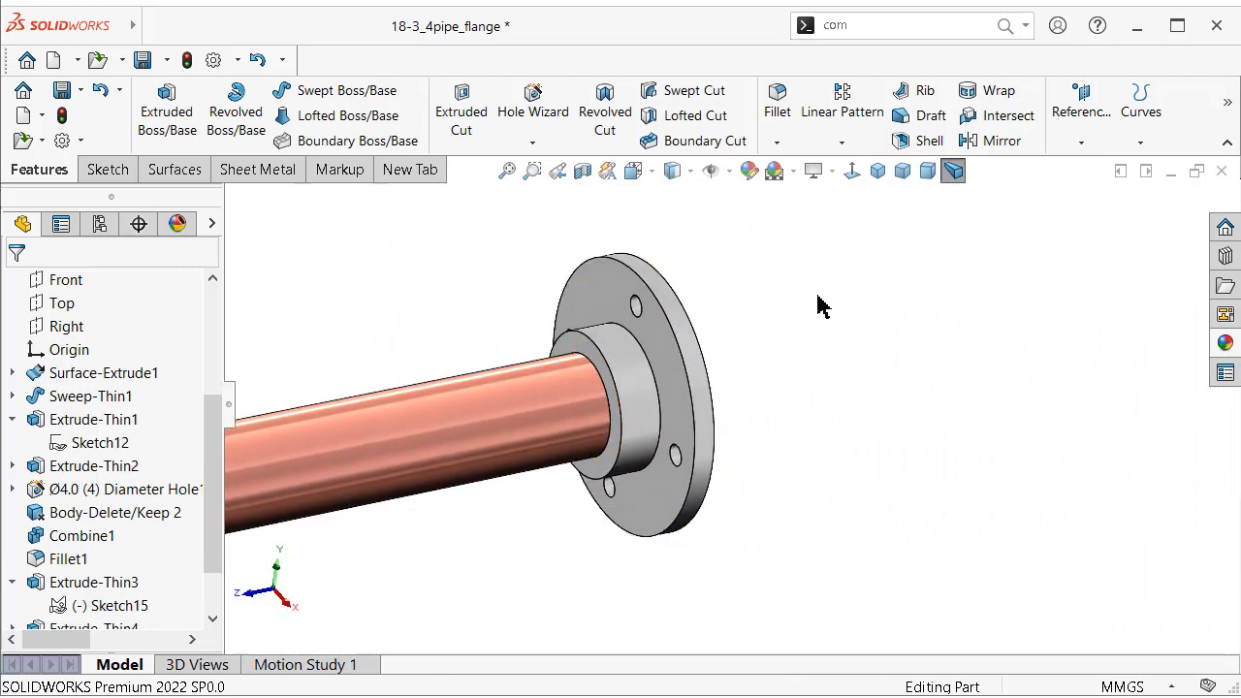
pyautogui.click(781, 119)
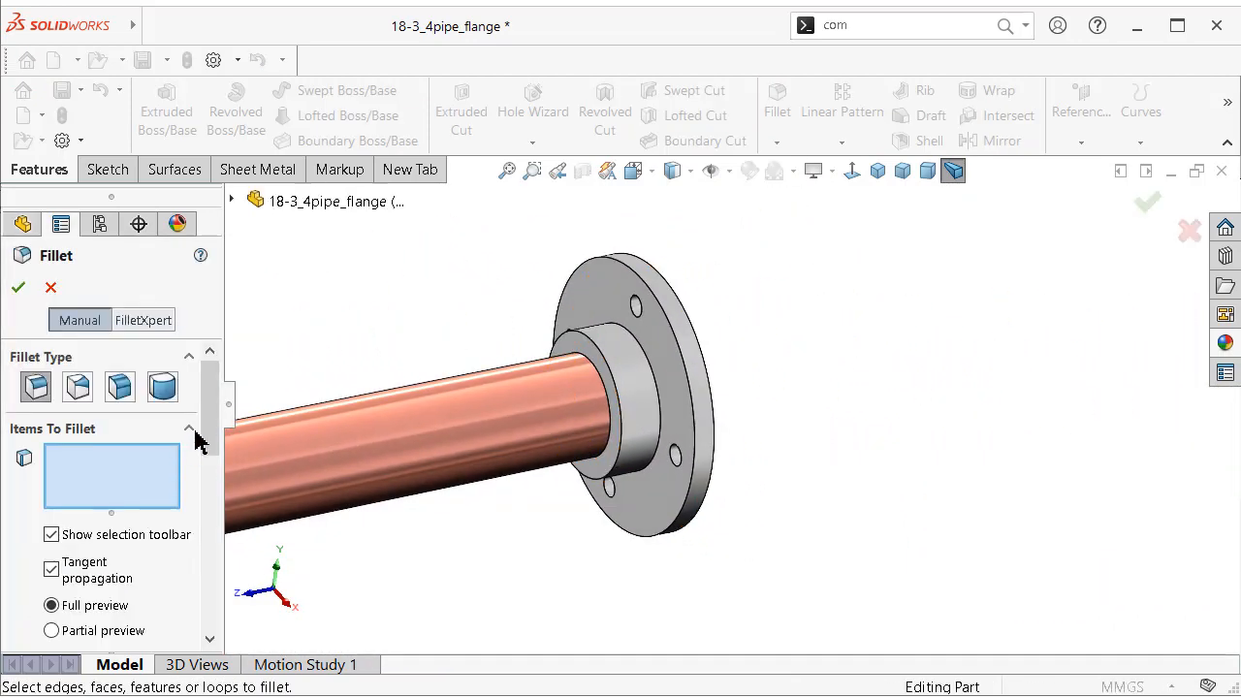
pyautogui.moveTo(211, 441); pyautogui.dragTo(221, 519)
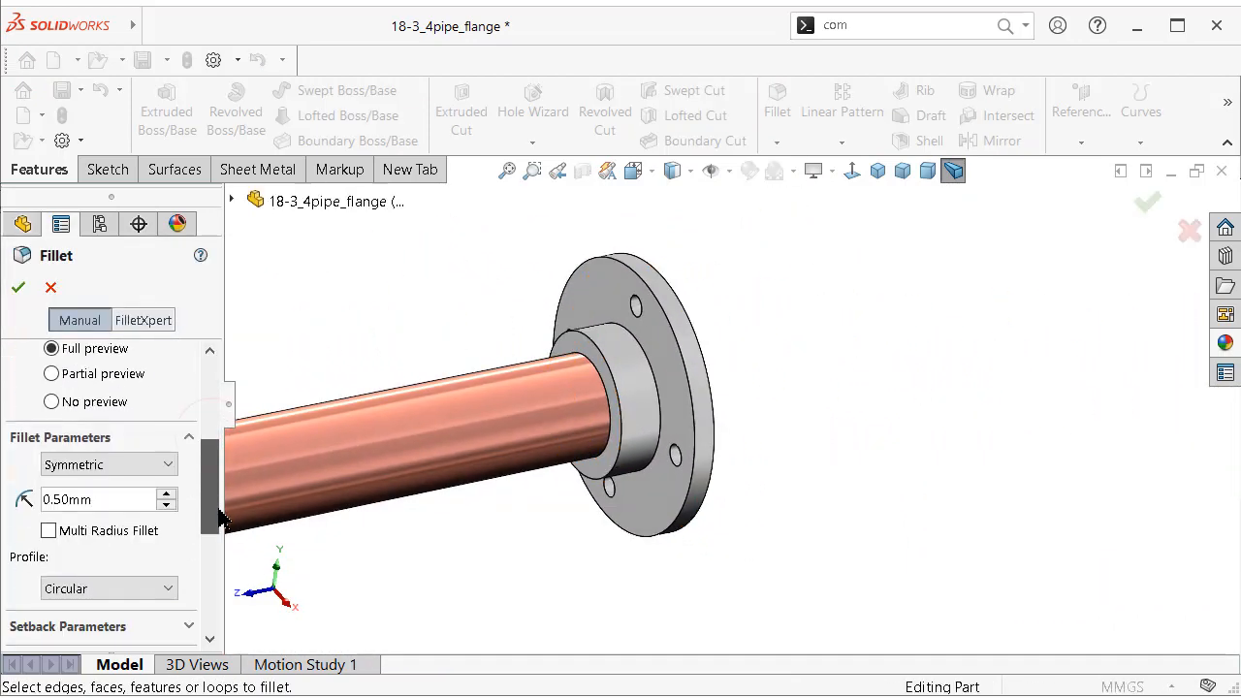
pyautogui.click(709, 410)
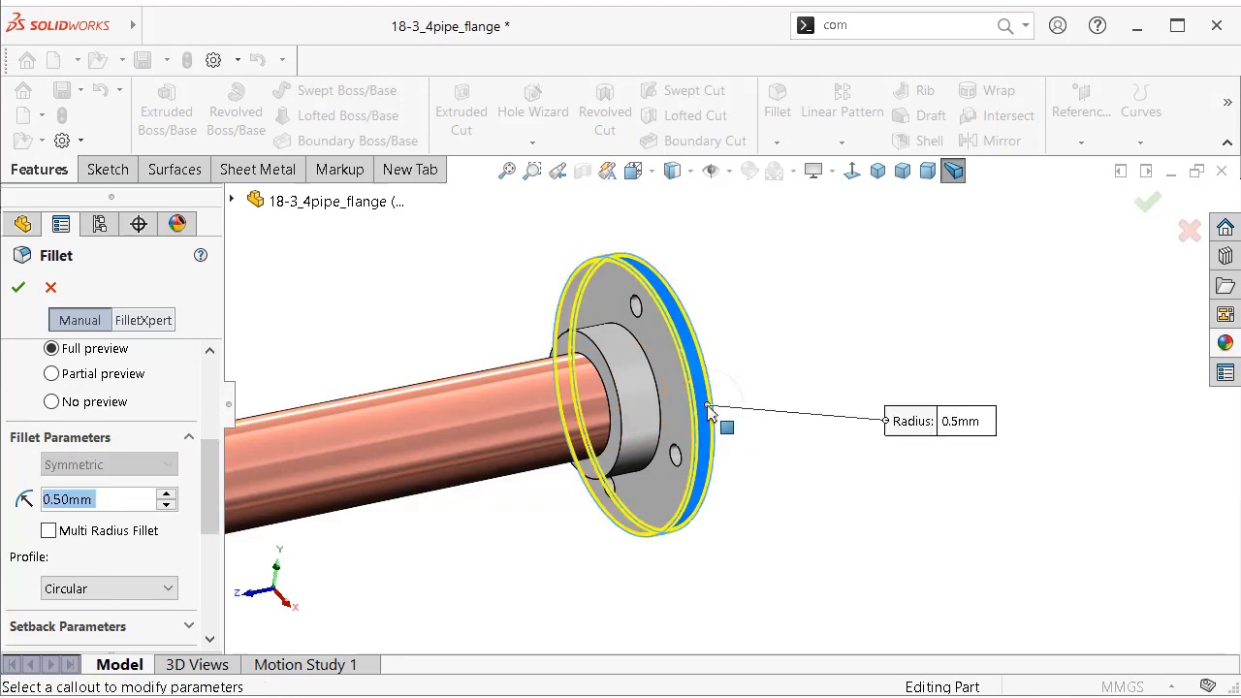
pyautogui.click(638, 413)
pyautogui.moveTo(636, 406); pyautogui.dragTo(859, 343, button='middle')
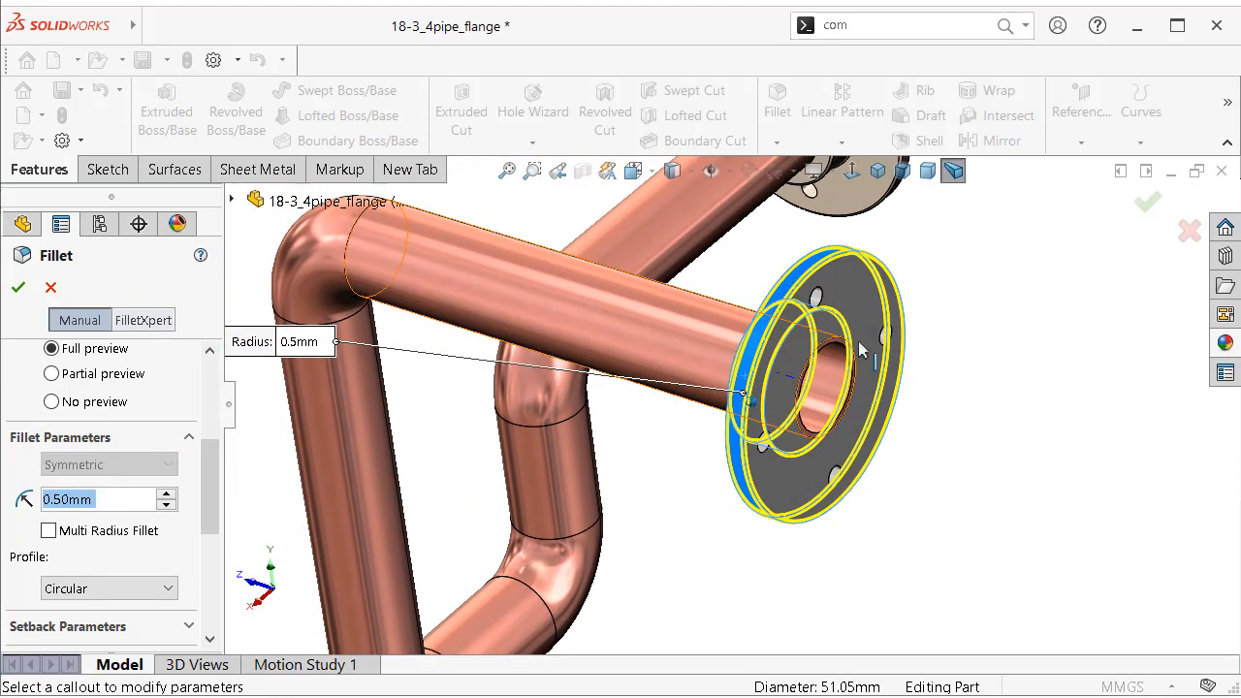
pyautogui.click(1146, 202)
# Step: Examine the finished part in isometric, trimetric and dimetric views, with the feature tree collapsed
pyautogui.moveTo(1123, 216); pyautogui.dragTo(1047, 249, button='middle')
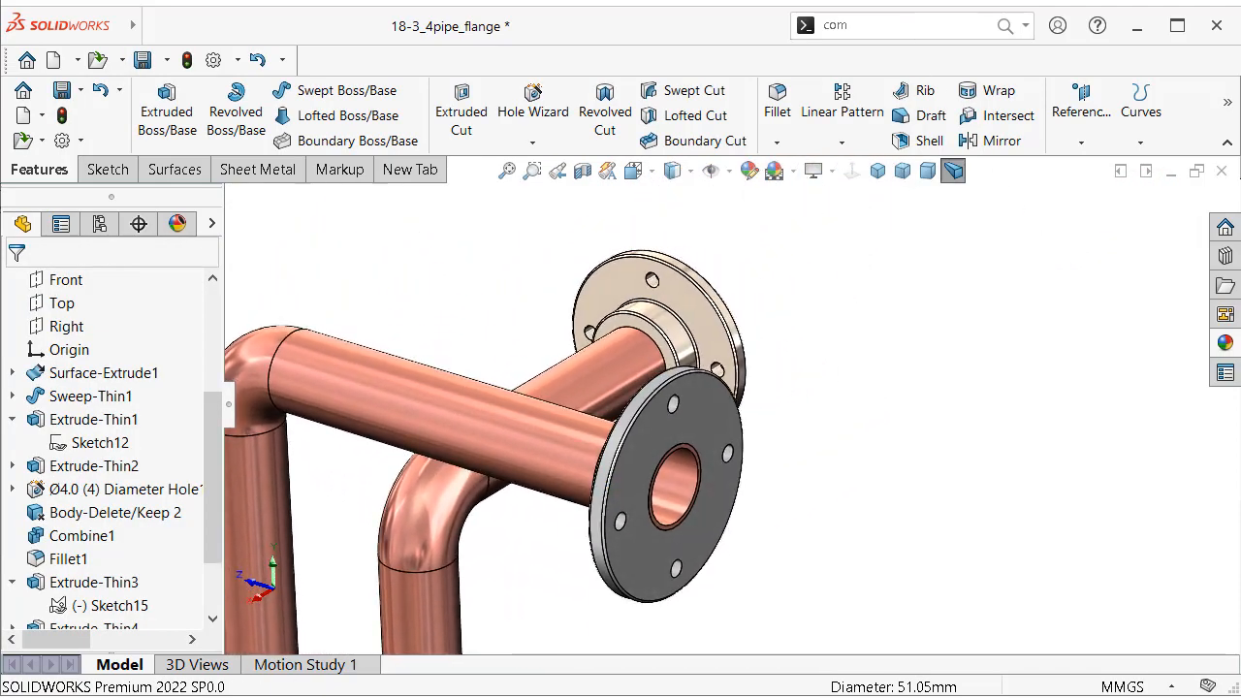
pyautogui.click(879, 175)
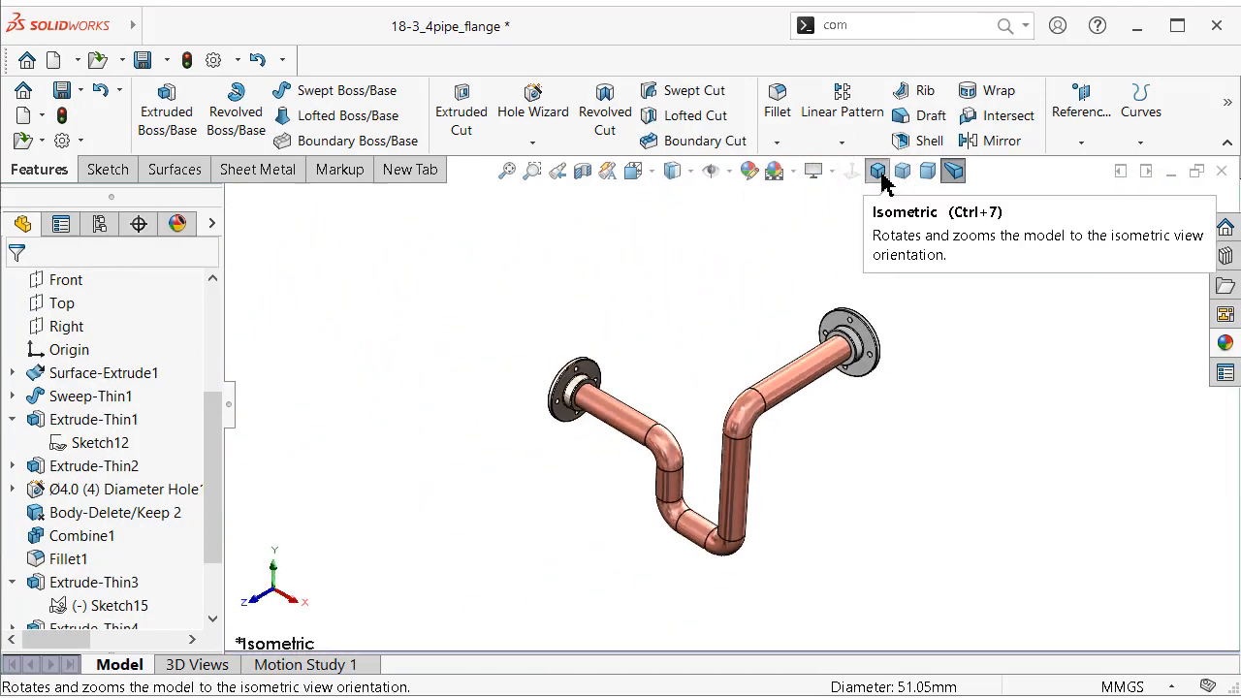
pyautogui.click(903, 173)
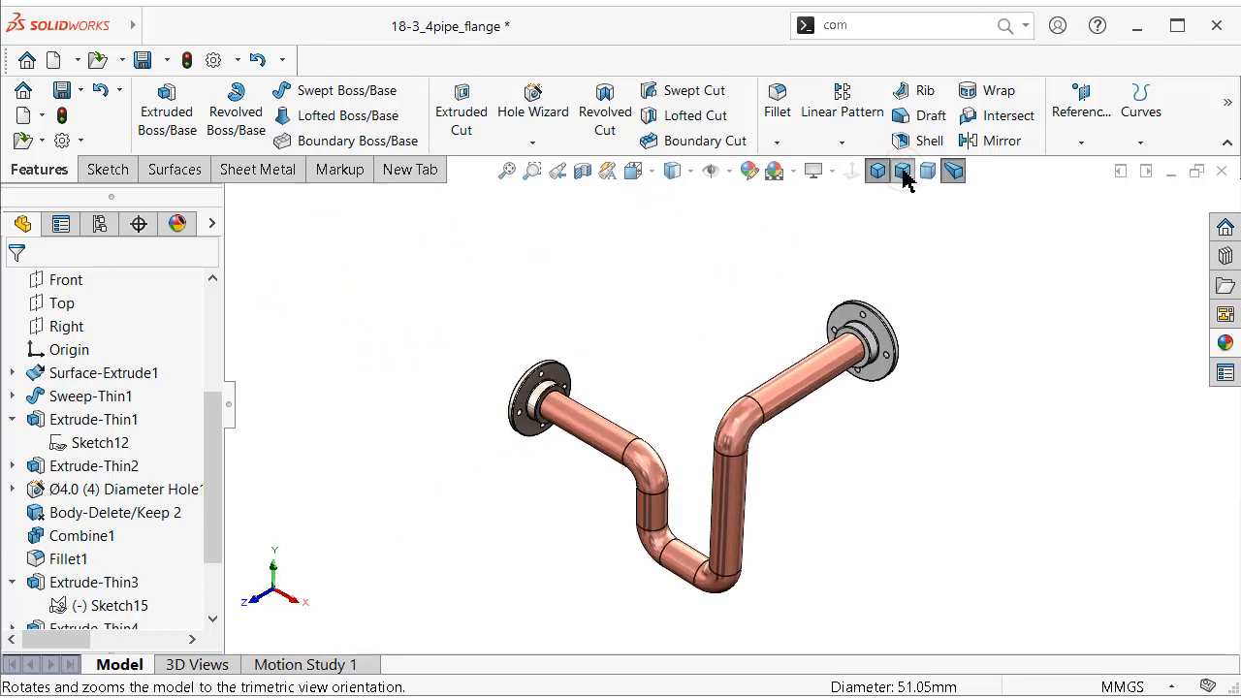
pyautogui.click(231, 413)
pyautogui.click(840, 199)
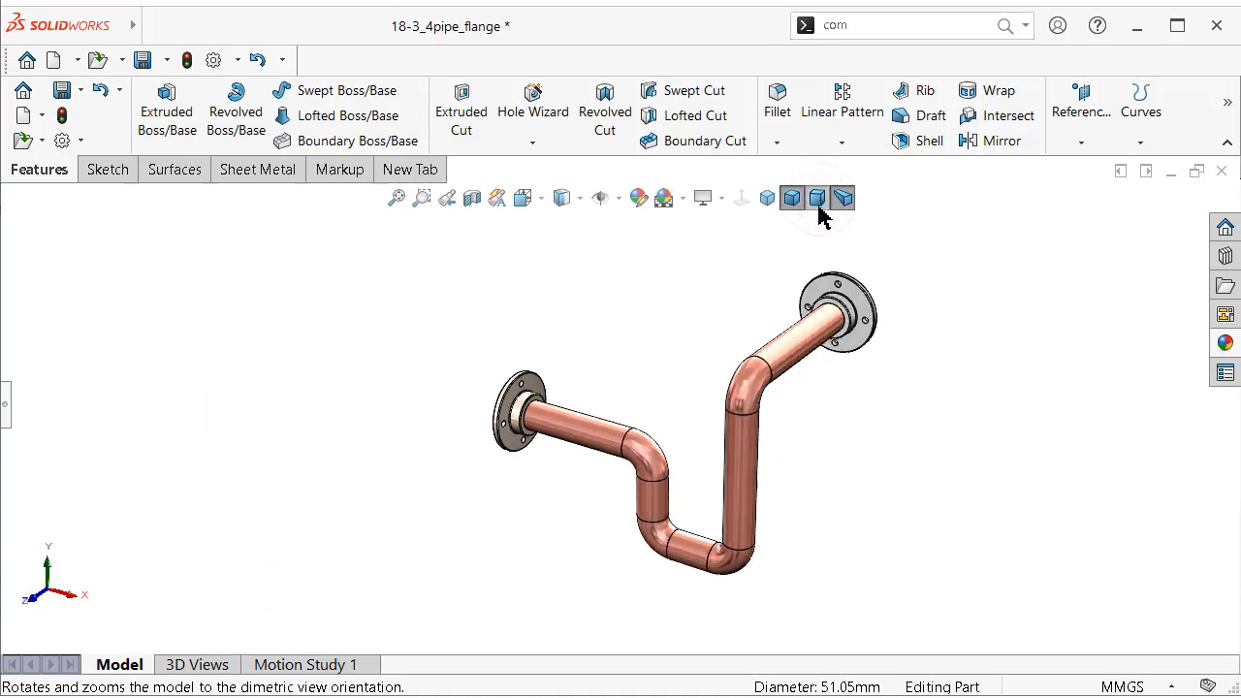
pyautogui.scroll(-1, 685, 339)
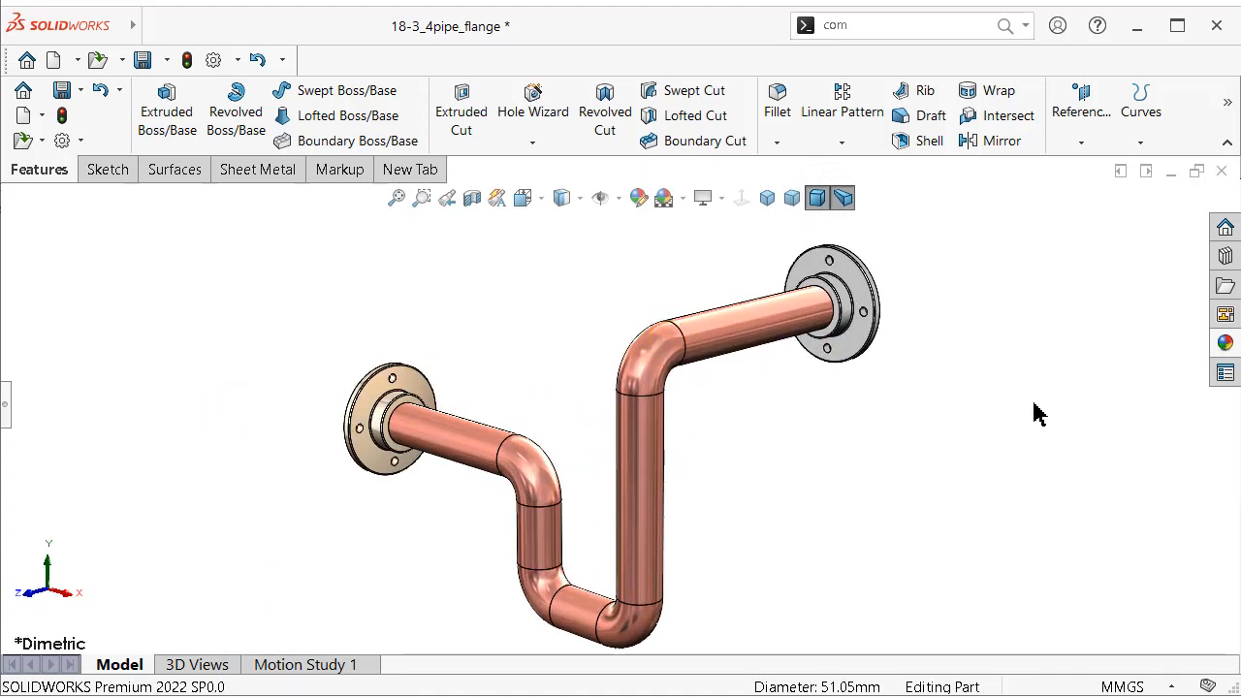
# Step: Rename the Fillet2 solid body to flange2 and save the part, leaving the feature tree collapsed
pyautogui.press('F9')
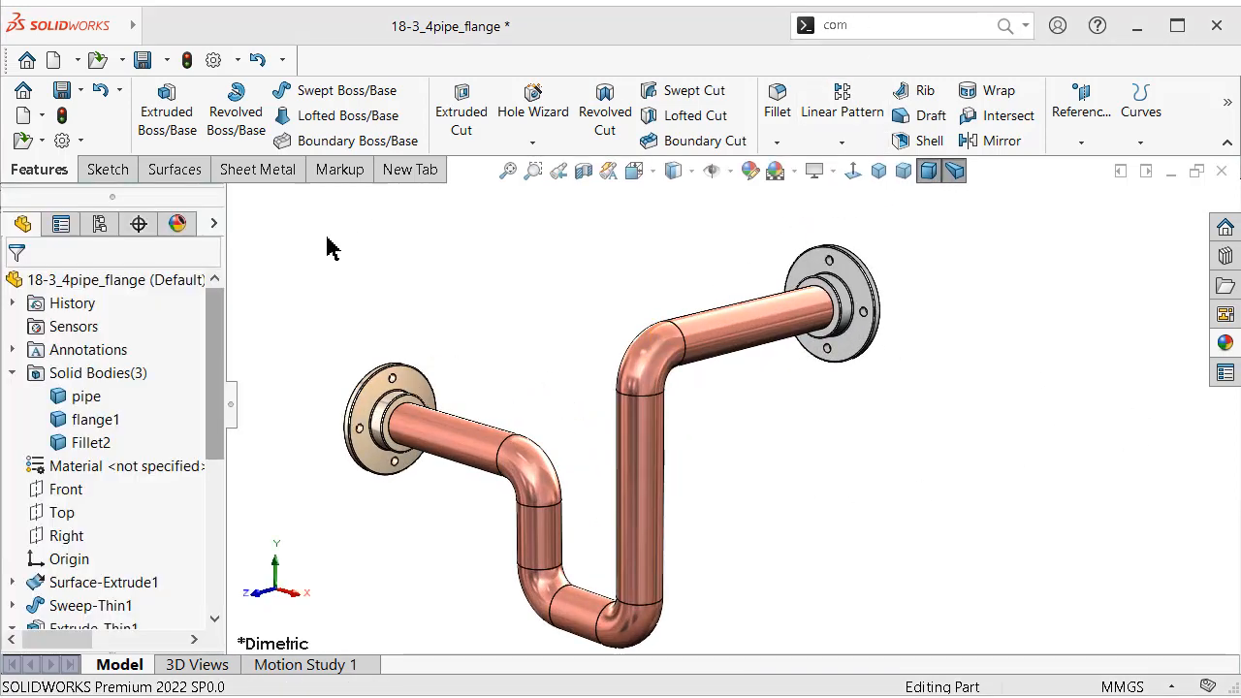
pyautogui.click(87, 443)
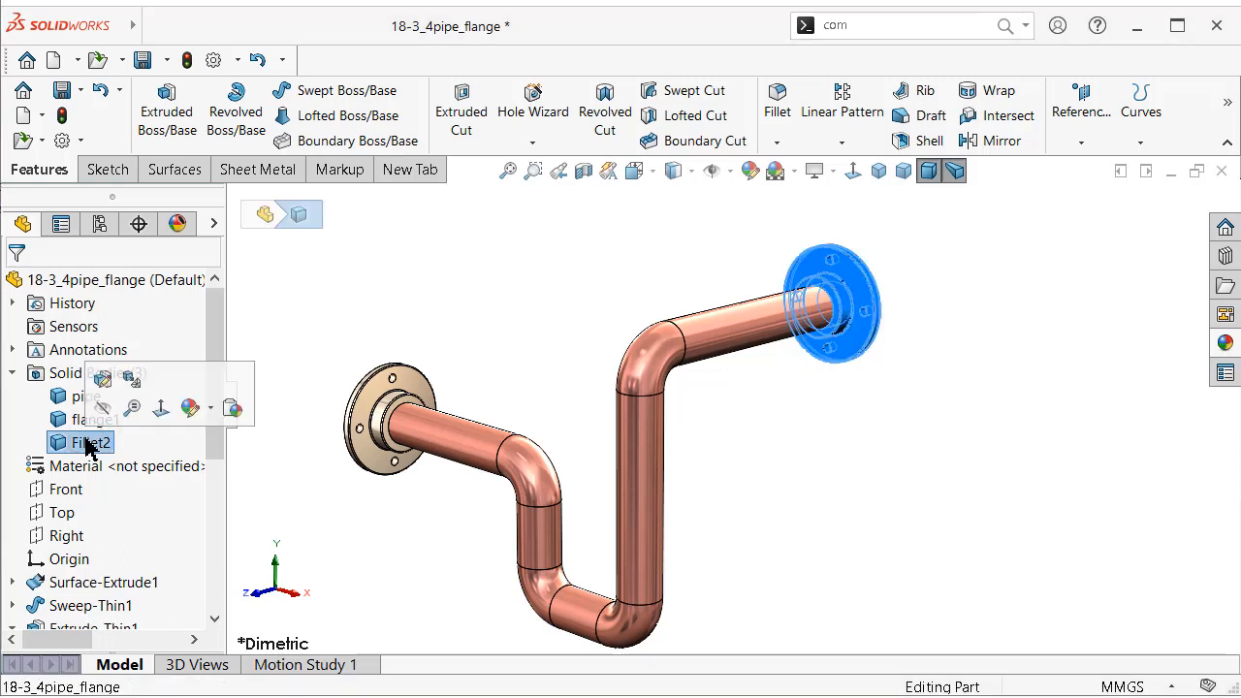
pyautogui.click(97, 447)
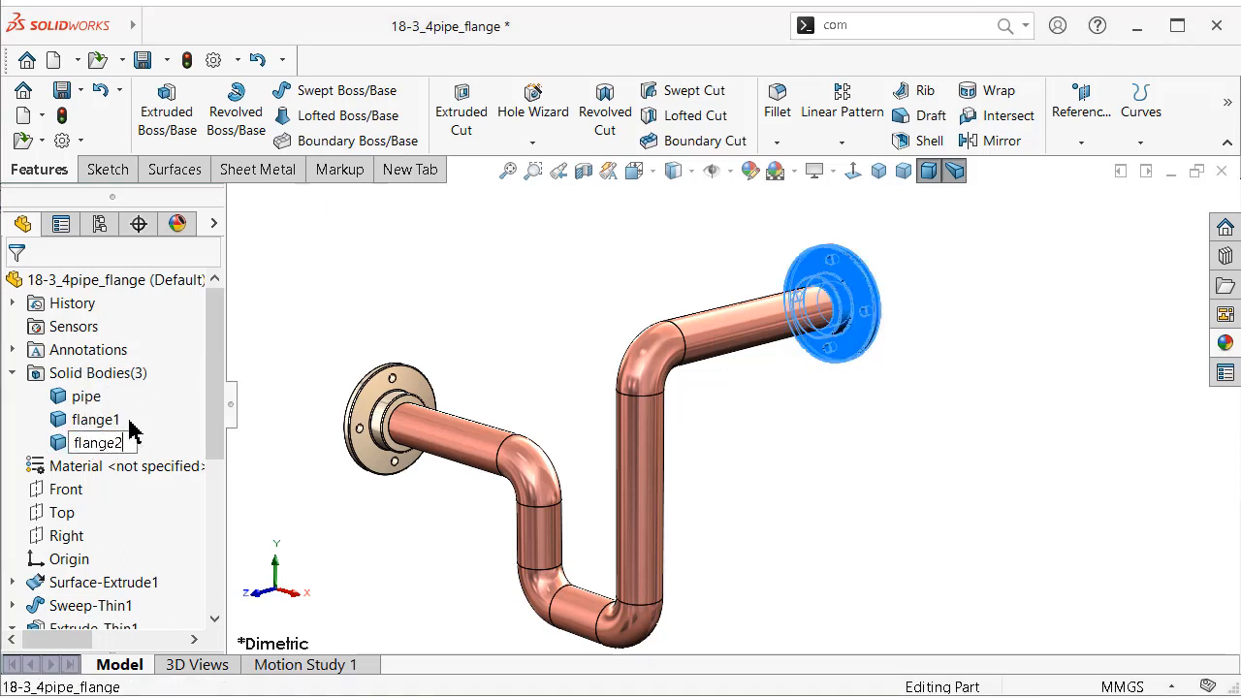
pyautogui.click(359, 299)
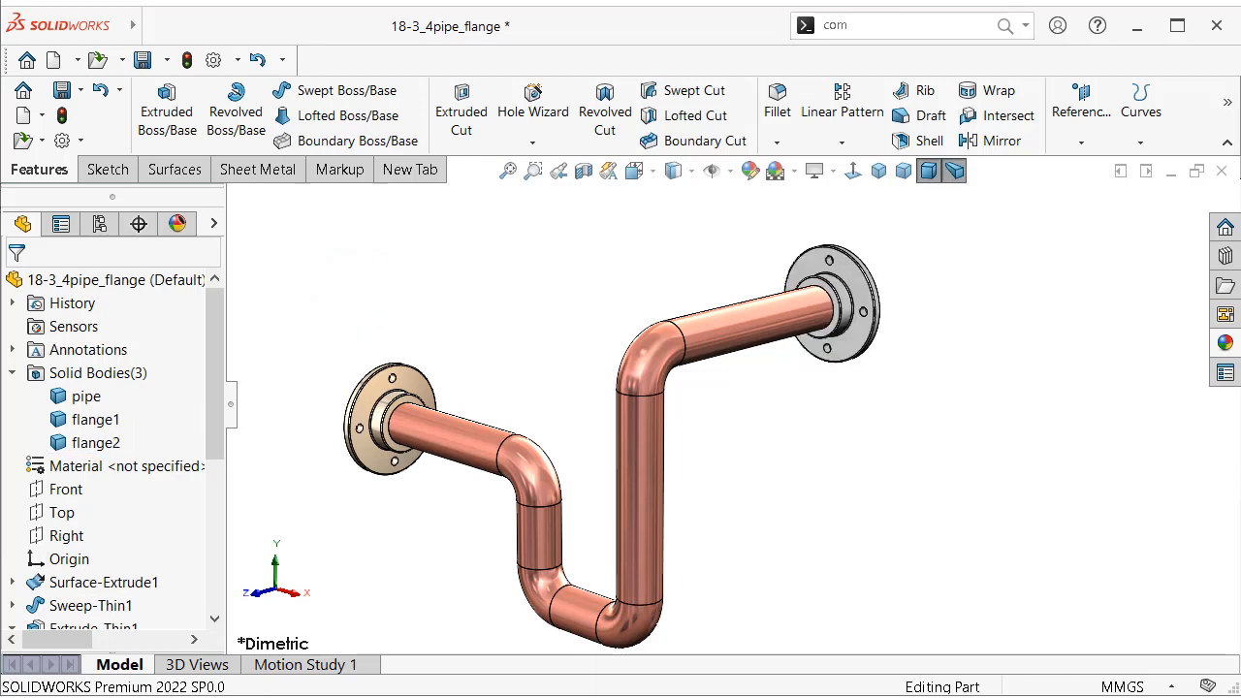
pyautogui.click(62, 92)
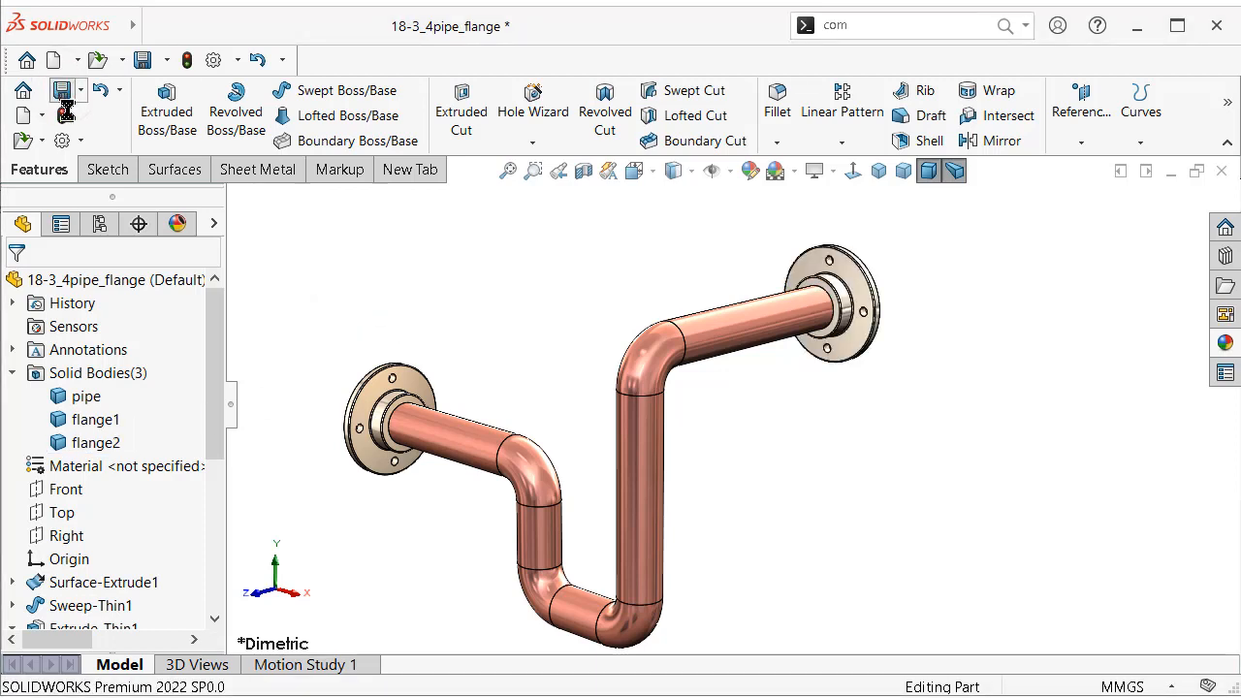
pyautogui.click(232, 408)
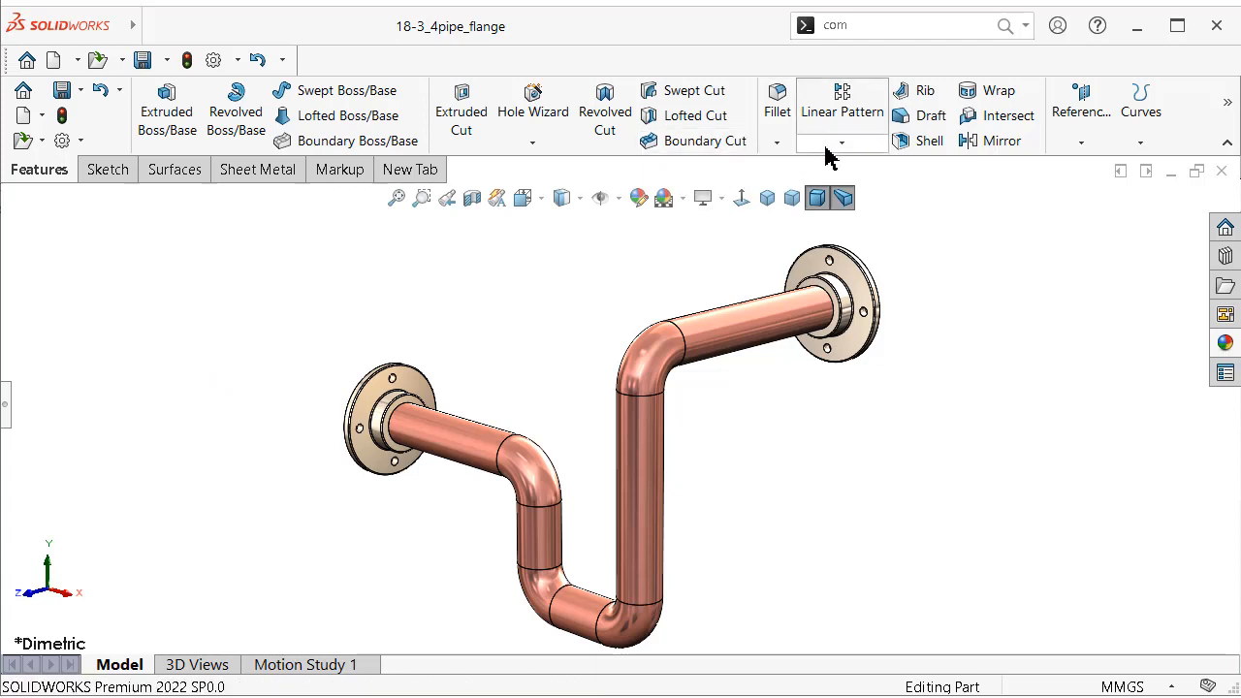
# Step: Display the part in the Shaded style without edges and turn on Ambient Occlusion
pyautogui.click(566, 199)
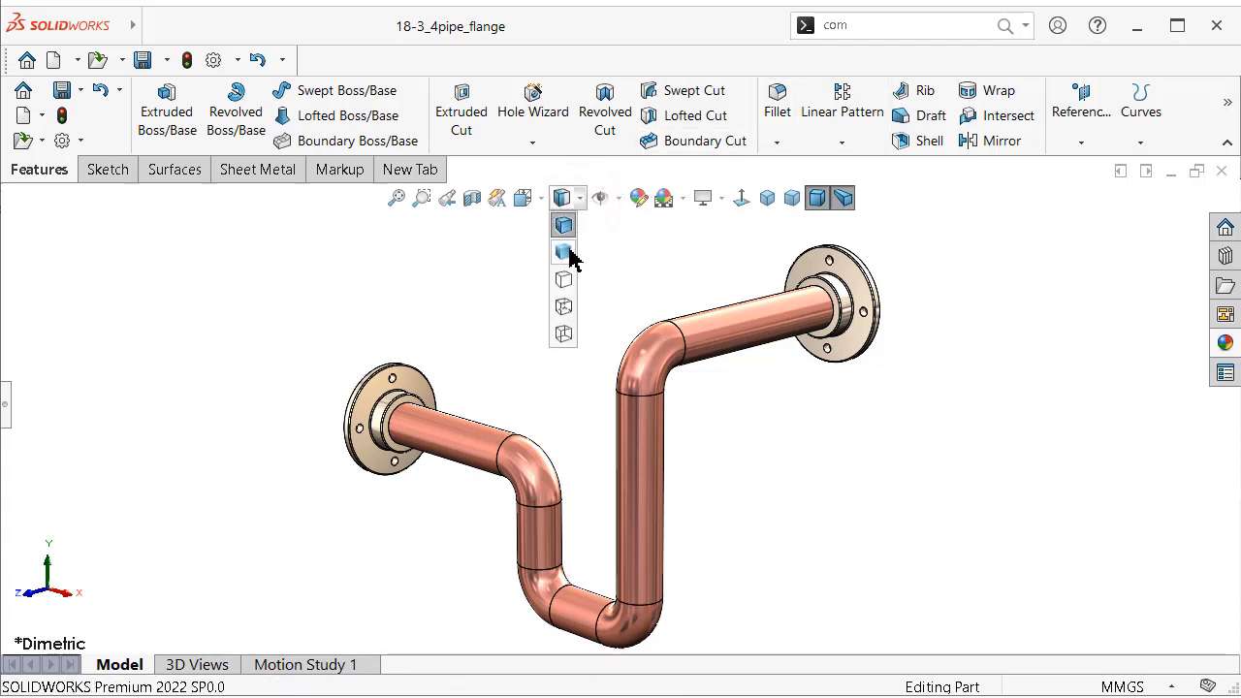
pyautogui.click(569, 250)
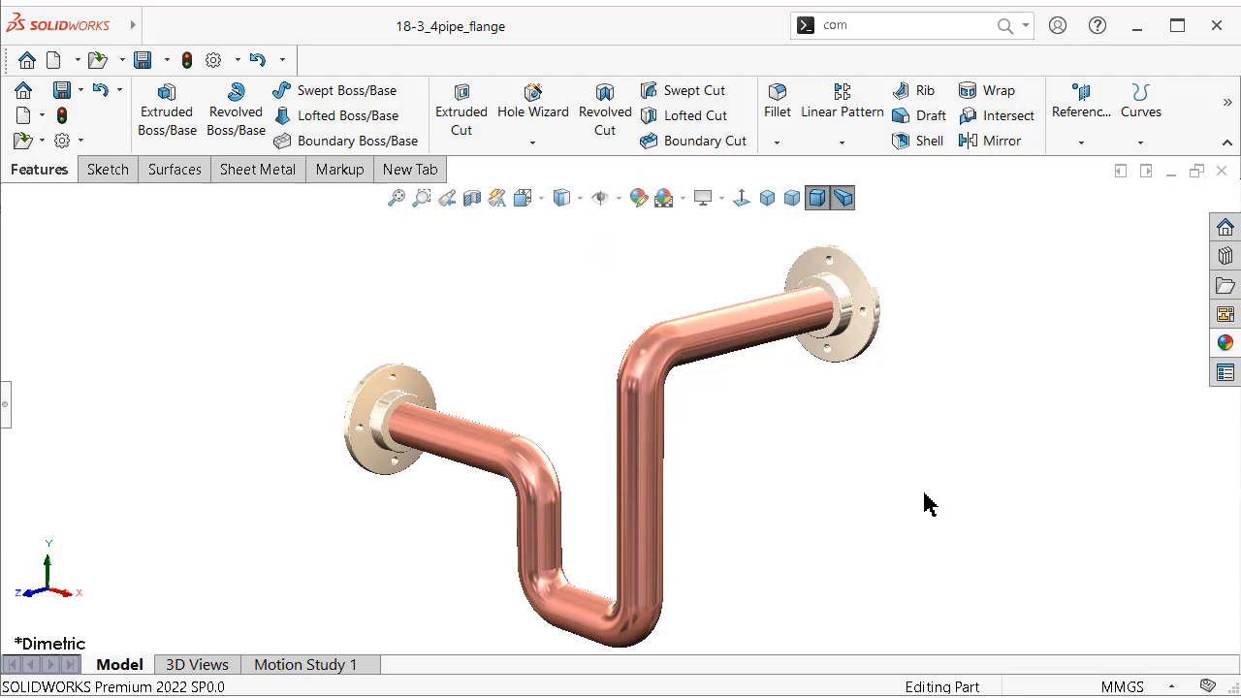
pyautogui.click(718, 198)
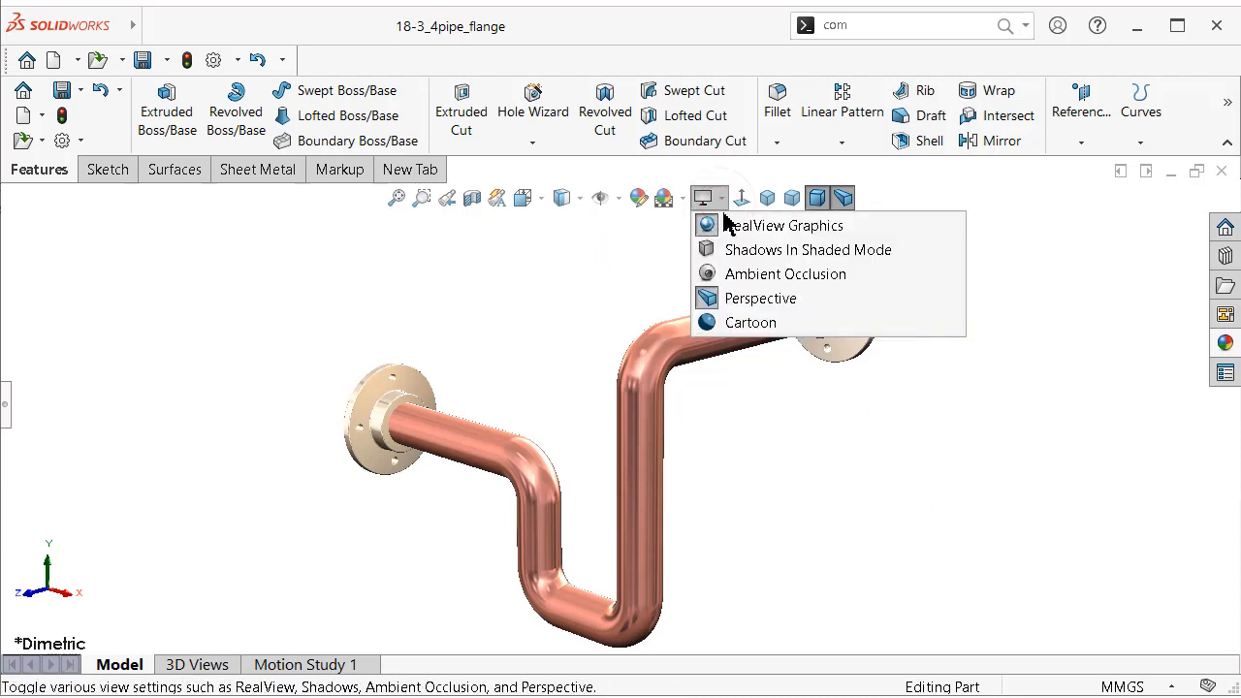
pyautogui.click(747, 276)
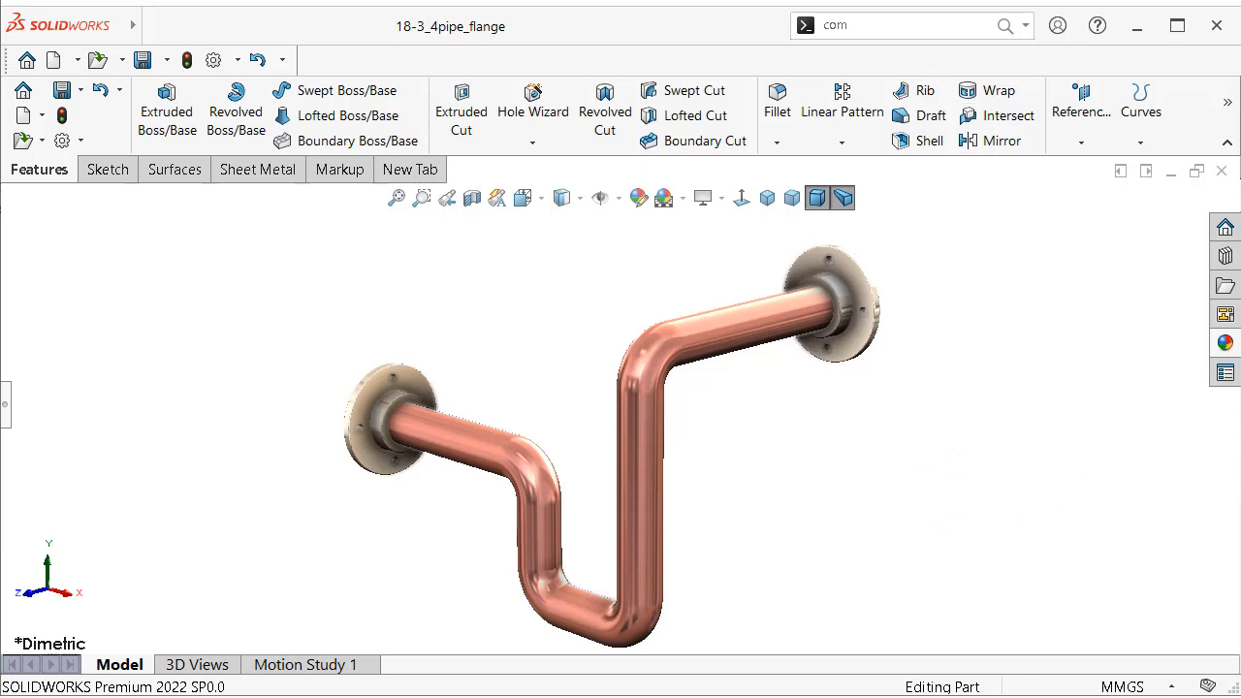
# Step: Turn off Ambient Occlusion and restore the Shaded With Edges display style
pyautogui.click(717, 199)
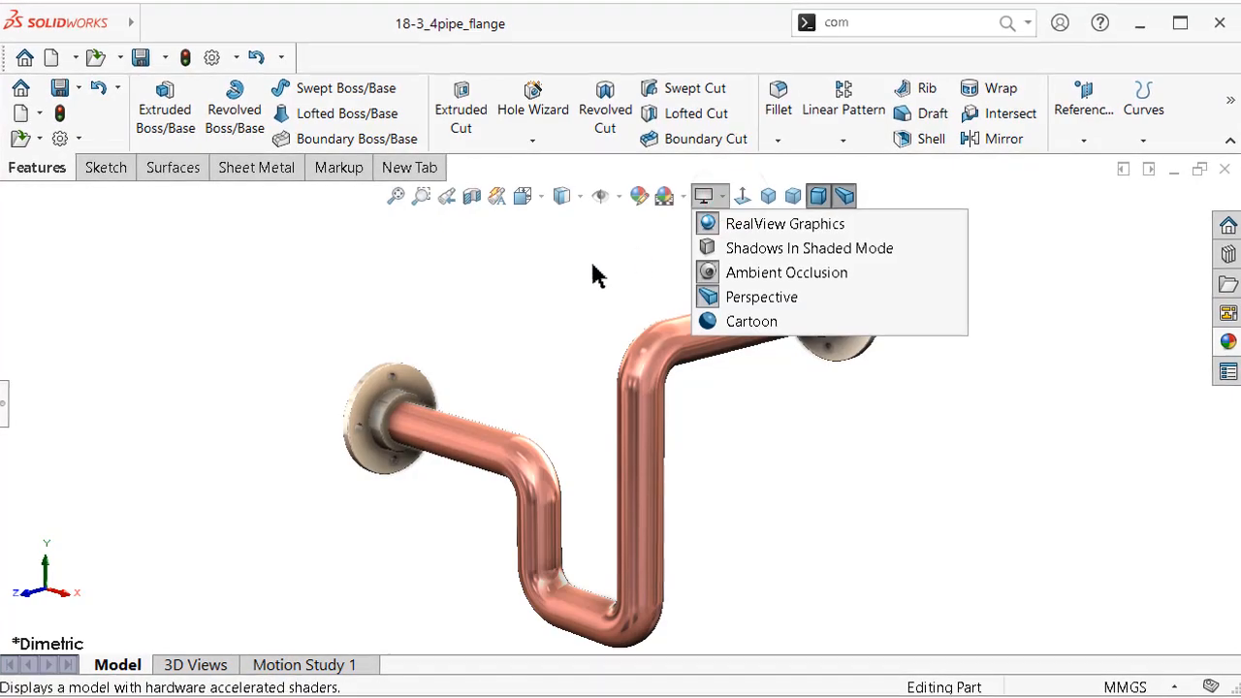
pyautogui.click(725, 272)
pyautogui.click(607, 276)
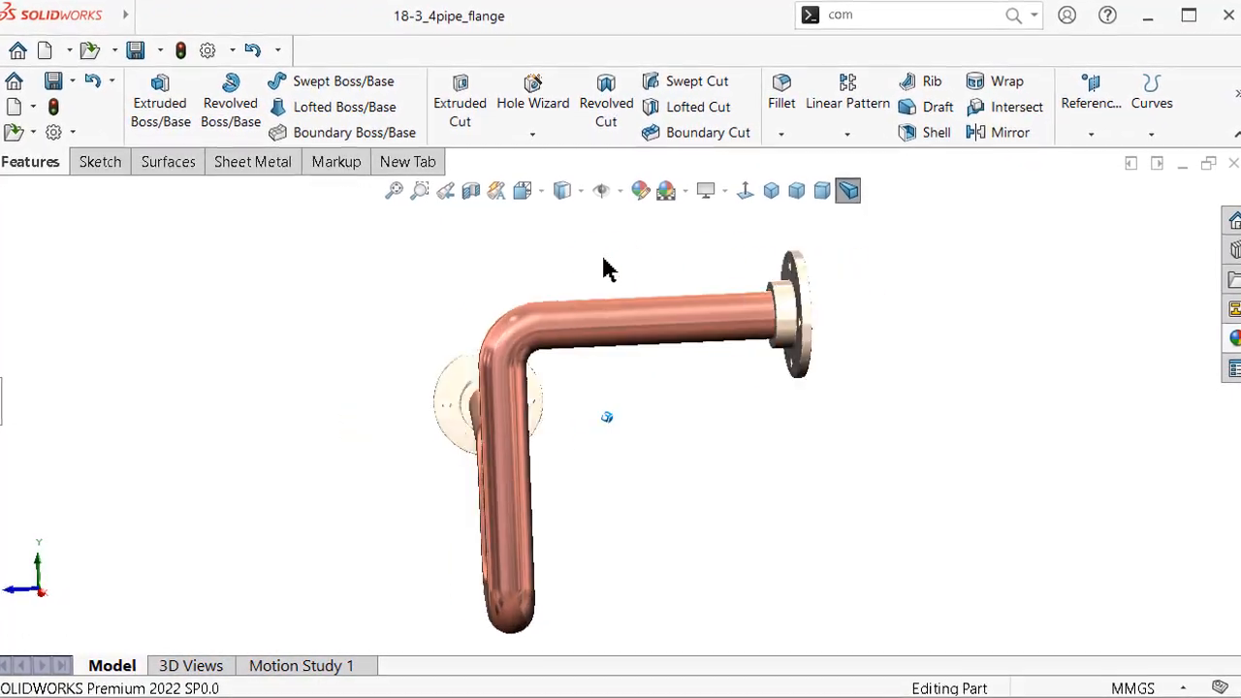
pyautogui.click(726, 190)
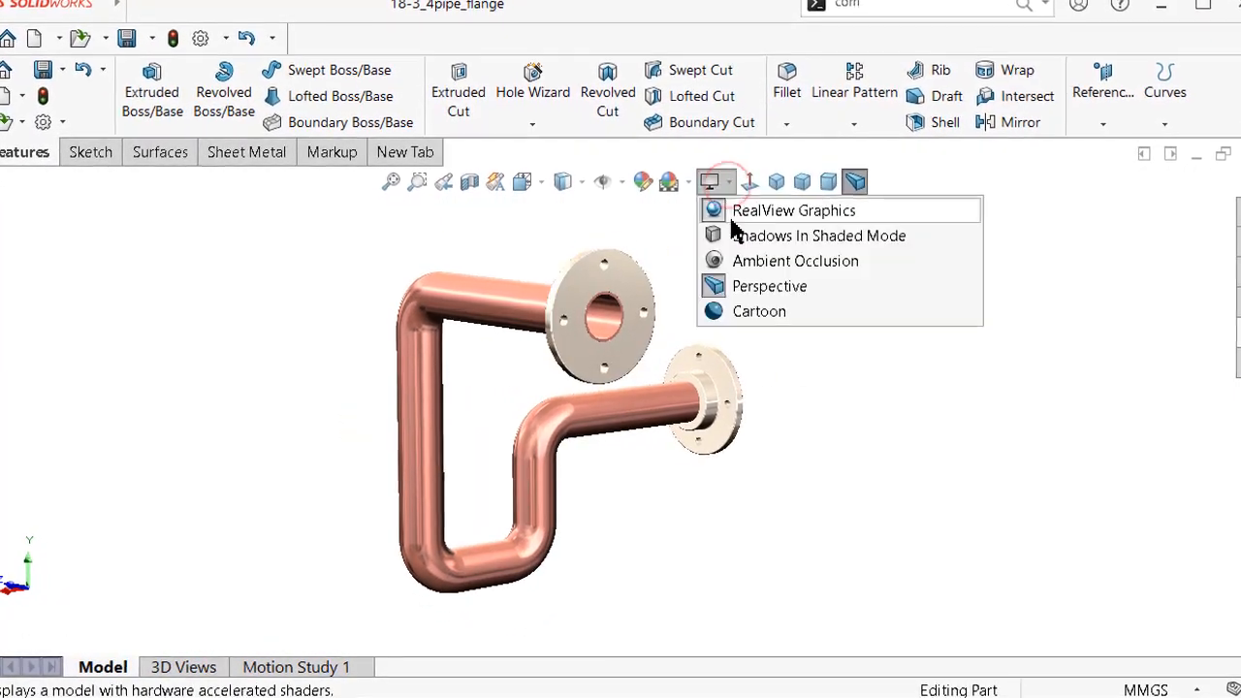
pyautogui.click(580, 181)
pyautogui.click(571, 198)
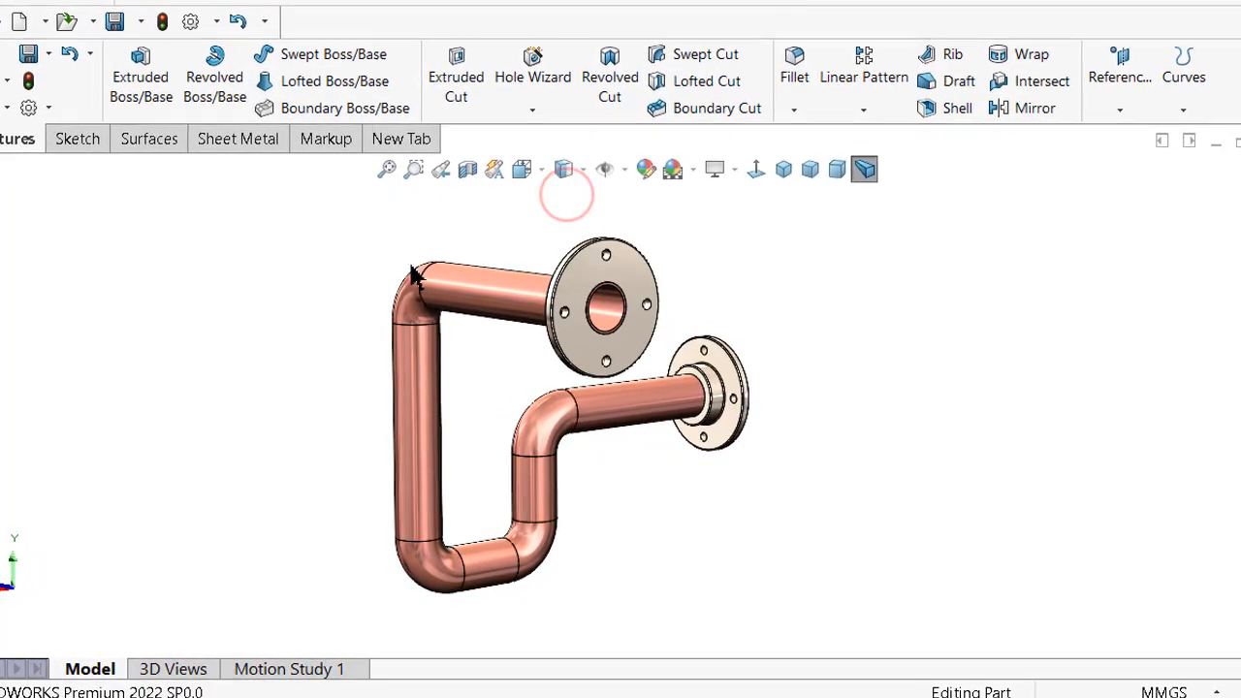